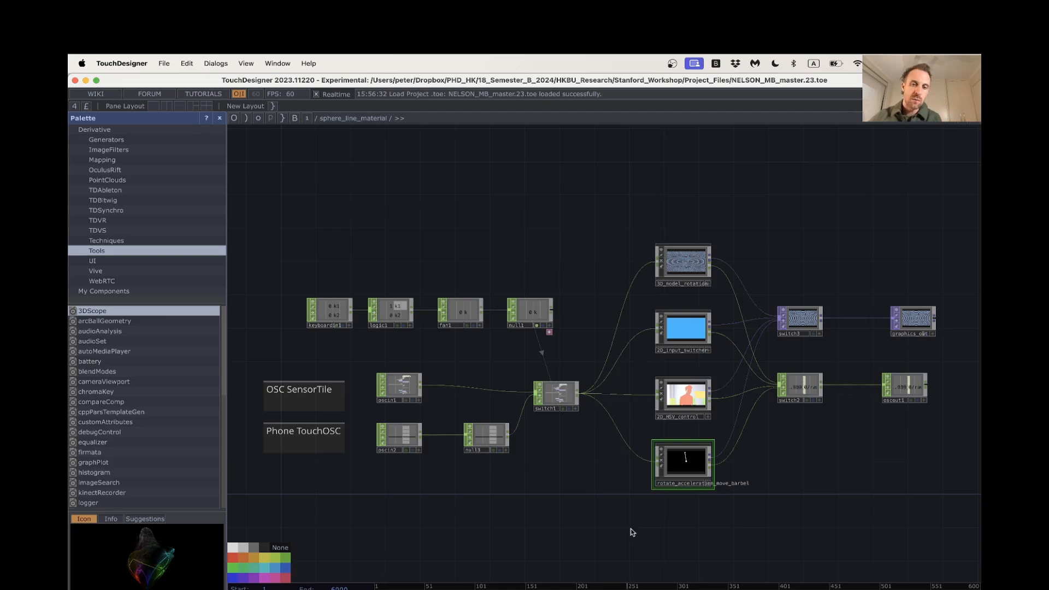
# Switch from the NELSON_MB_master project to the NewProject.1 window and go to its empty project1 network
pyautogui.hscroll(3, 632, 532)
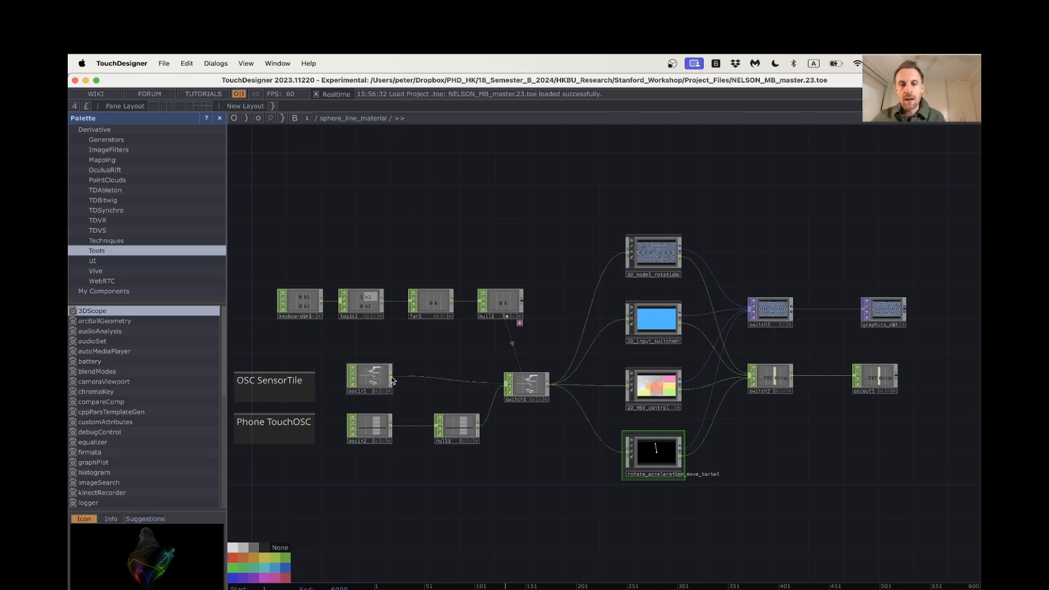
pyautogui.press('super+Tab')
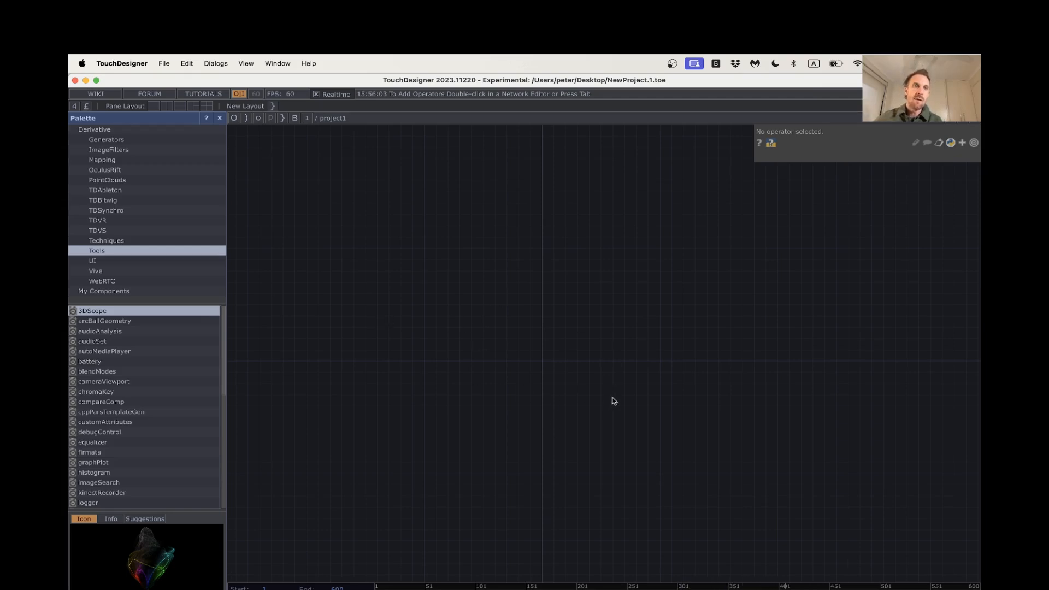
pyautogui.moveTo(242, 151); pyautogui.dragTo(429, 327)
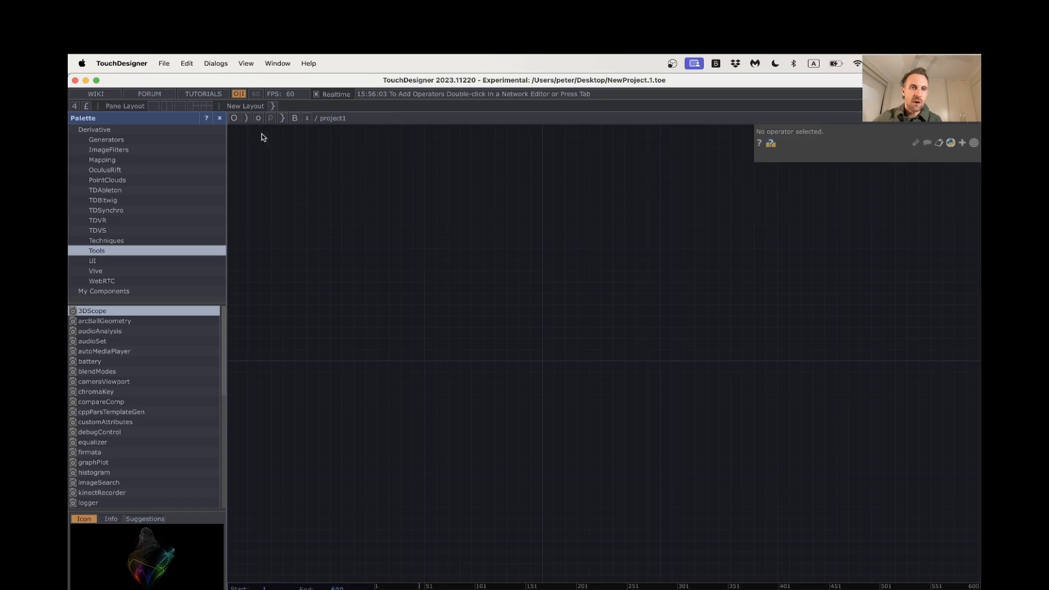
pyautogui.moveTo(256, 176); pyautogui.dragTo(923, 580)
pyautogui.press('Delete')
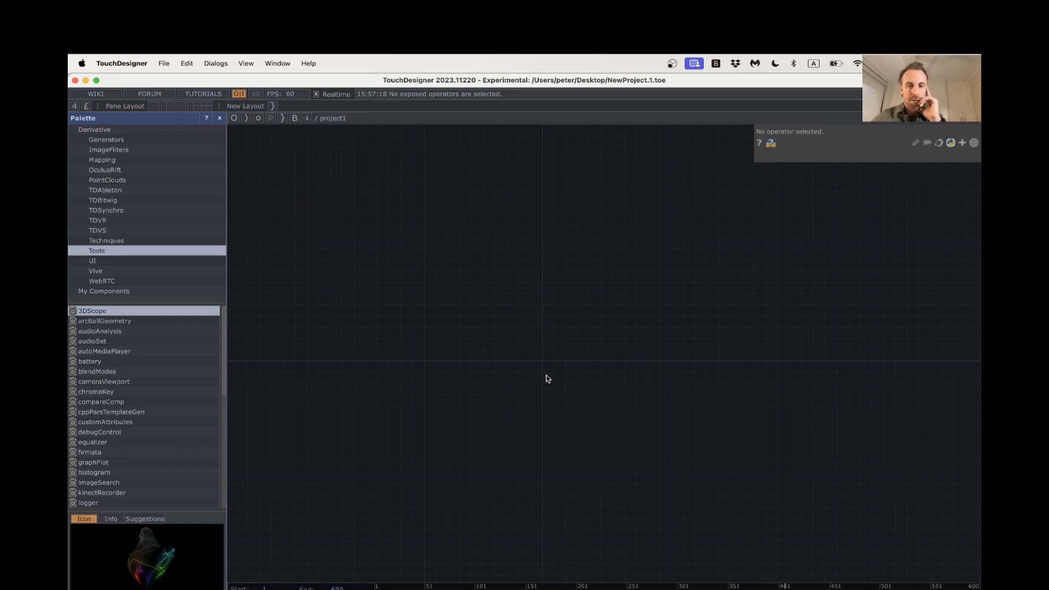
pyautogui.moveTo(487, 407); pyautogui.dragTo(491, 413)
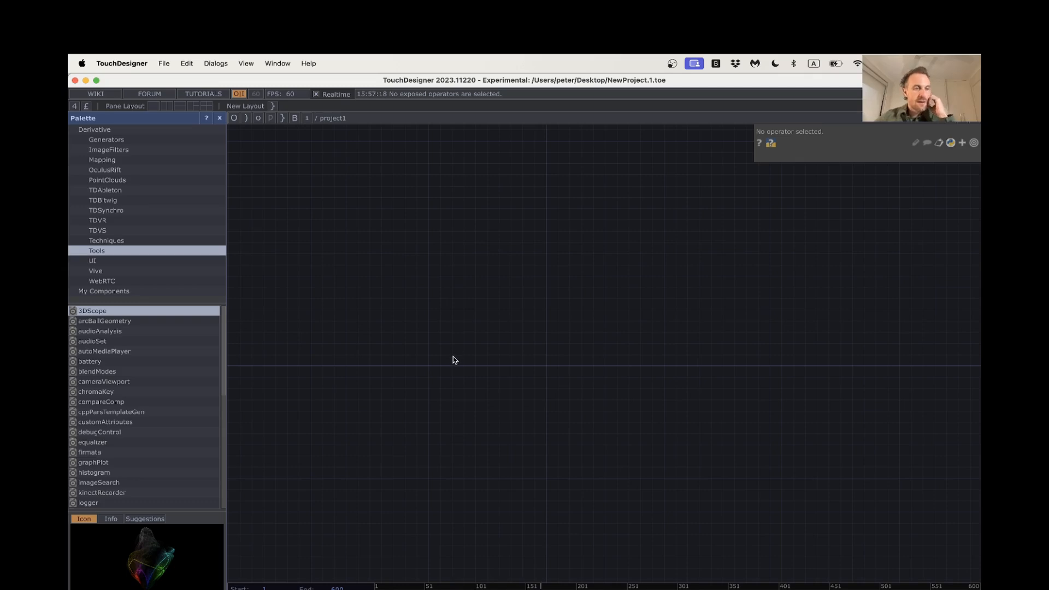
# Add an OSC In CHOP to the empty project1 network
pyautogui.press('Tab')
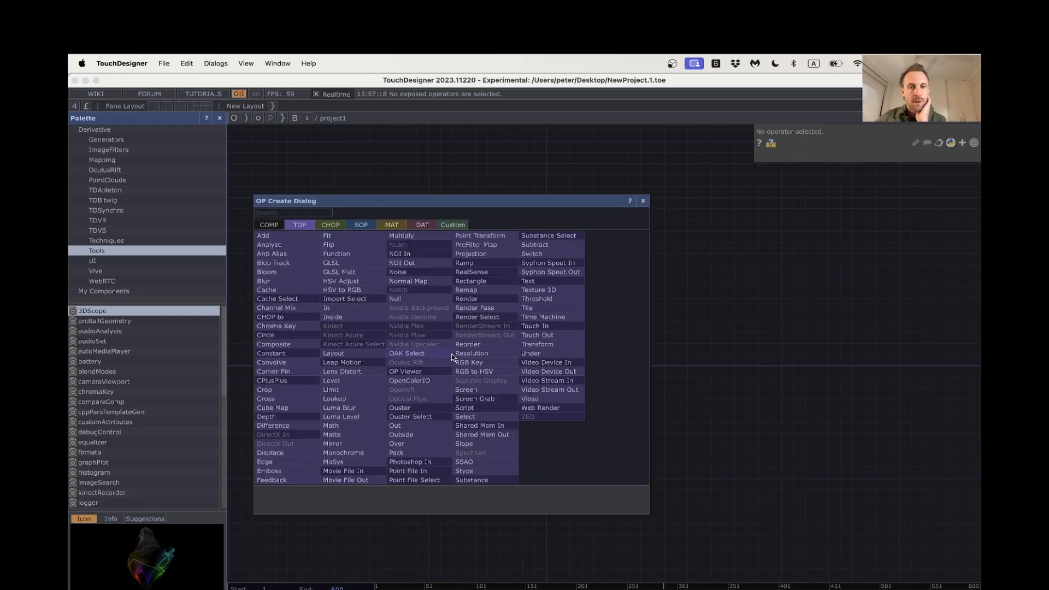
pyautogui.click(336, 229)
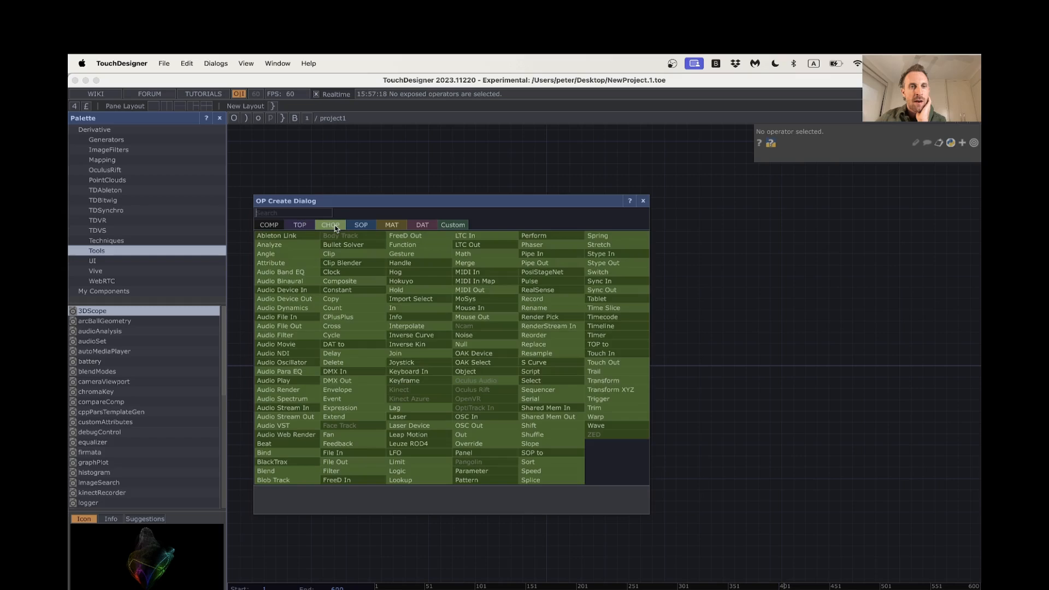
pyautogui.click(473, 415)
pyautogui.click(427, 370)
pyautogui.scroll(5, 427, 370)
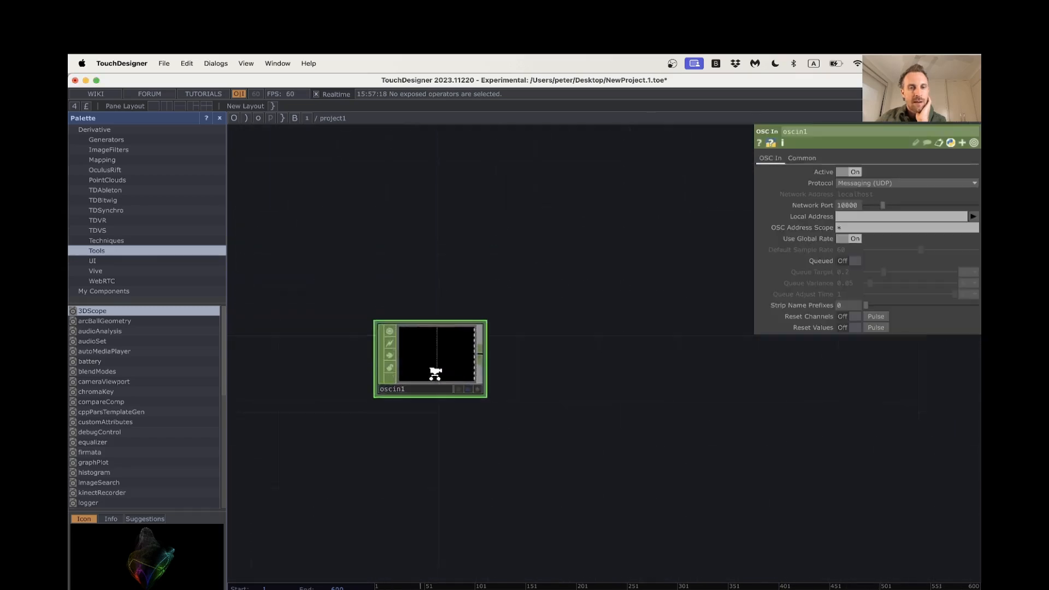
pyautogui.scroll(1, 593, 385)
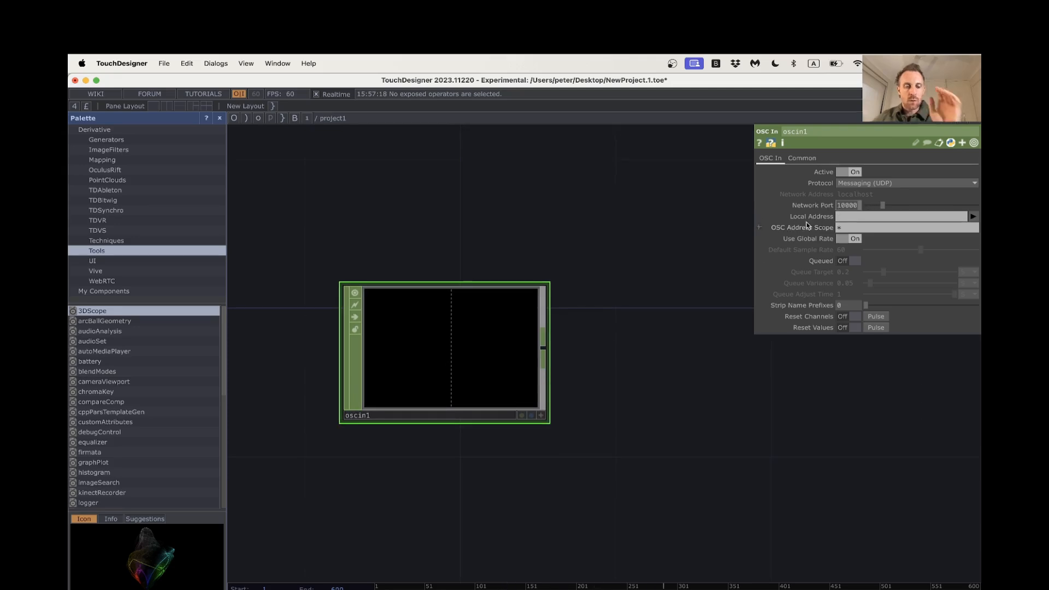
# Check the device port in the Metabow OSC bridge and set the OSC In operator's network port to 8888
pyautogui.press('super+Tab')
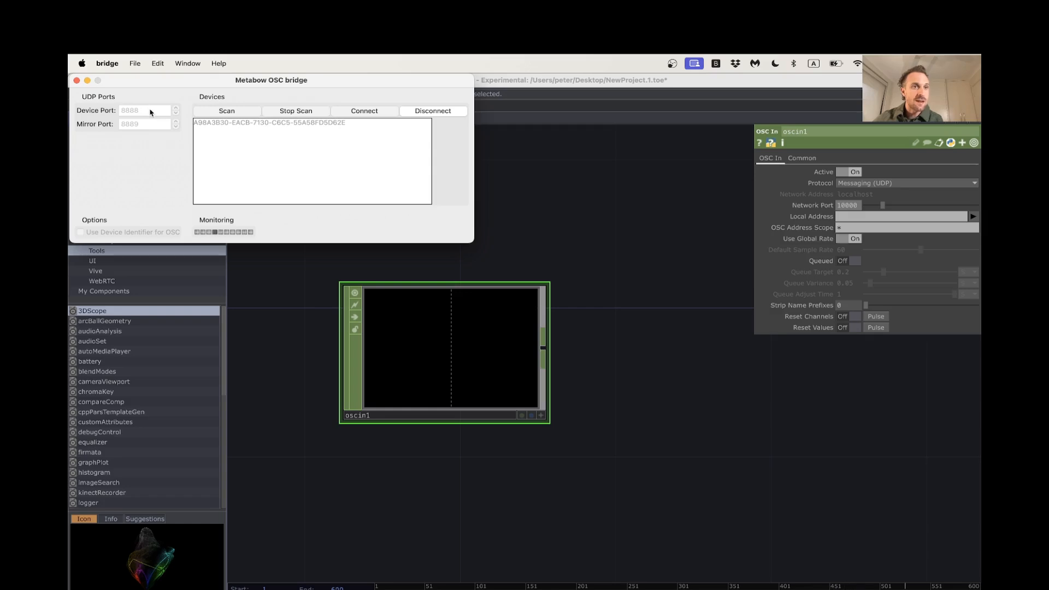
pyautogui.click(598, 214)
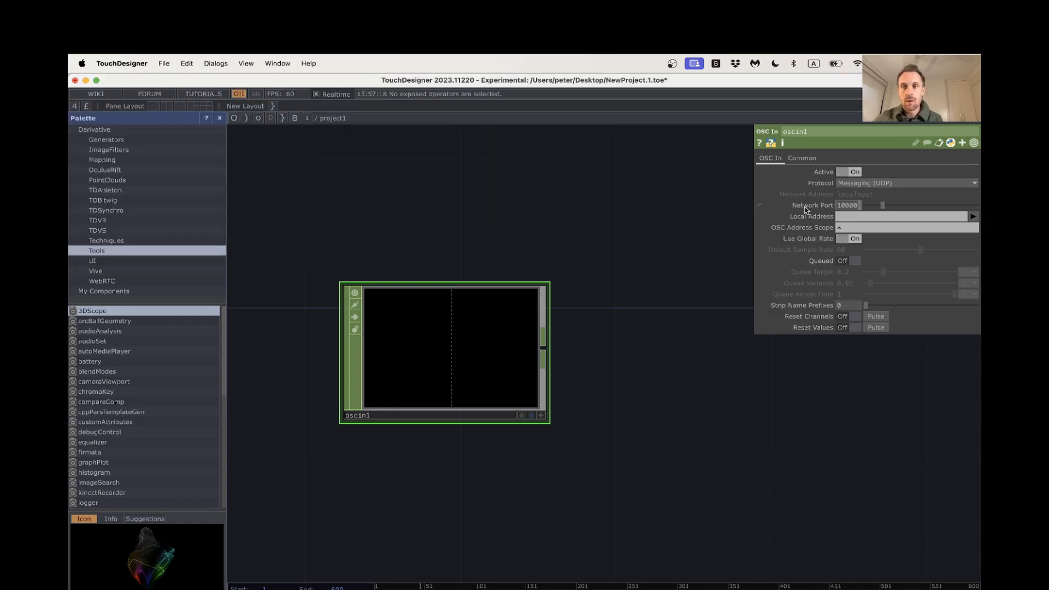
pyautogui.write('8888')
pyautogui.press('Return')
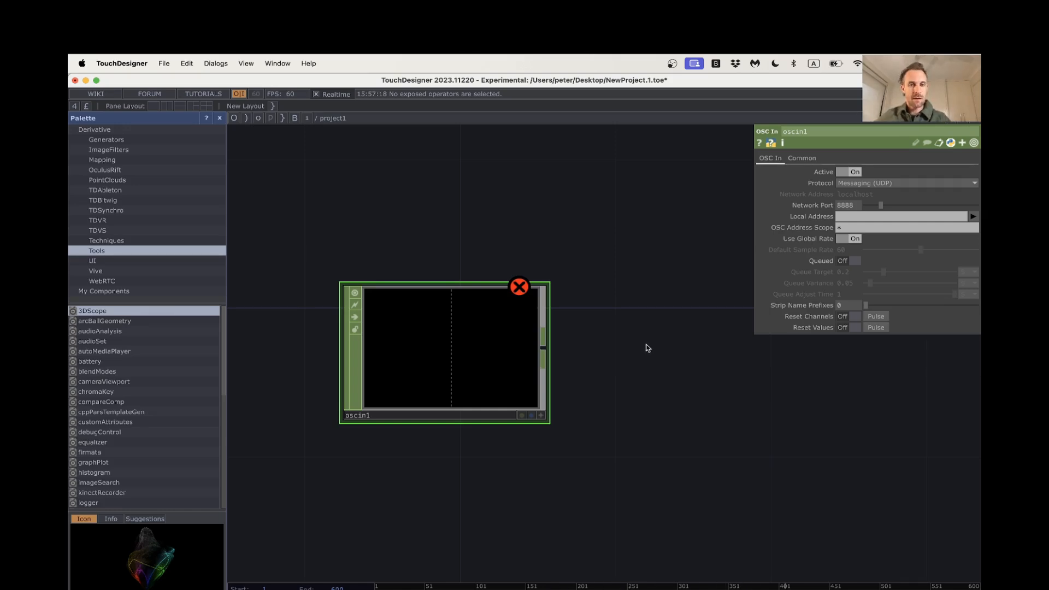
# Switch to the NELSON_MB_master project and bypass its oscin1 and oscin2 operators
pyautogui.scroll(-1, 633, 368)
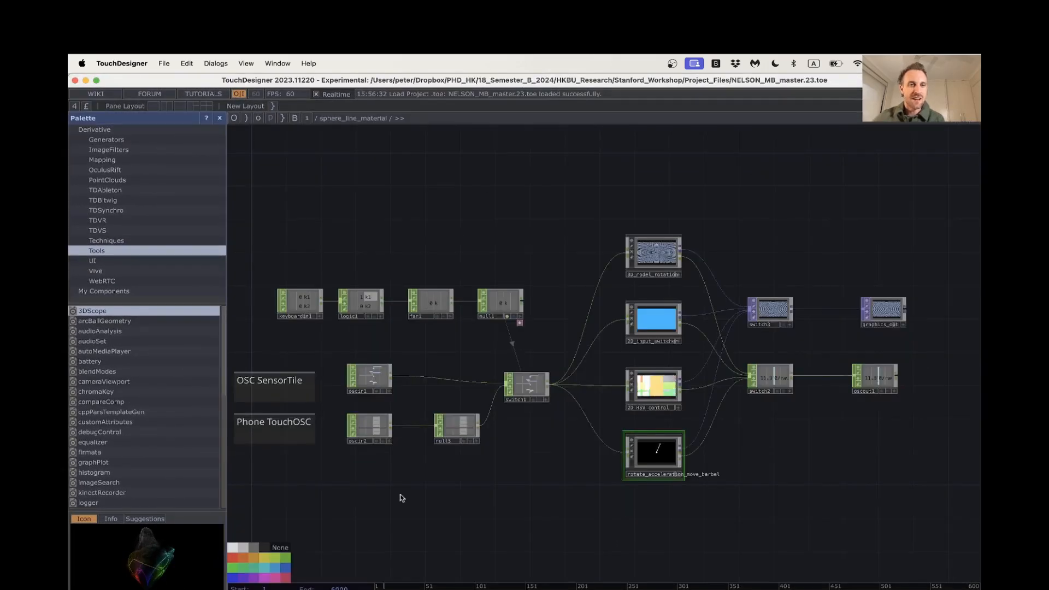
pyautogui.scroll(5, 502, 363)
pyautogui.click(443, 299)
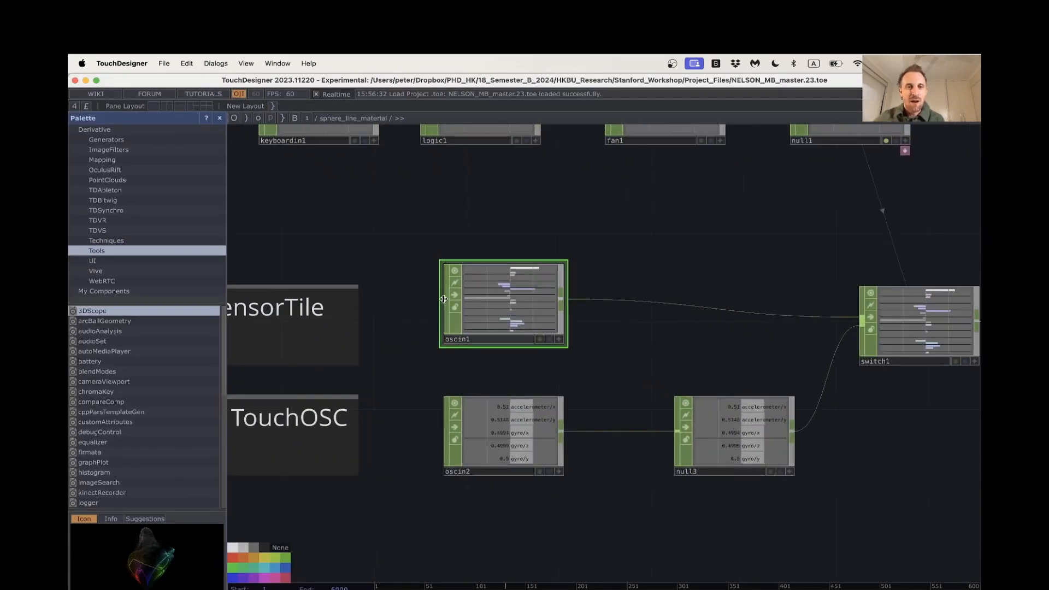
pyautogui.click(454, 295)
pyautogui.click(455, 428)
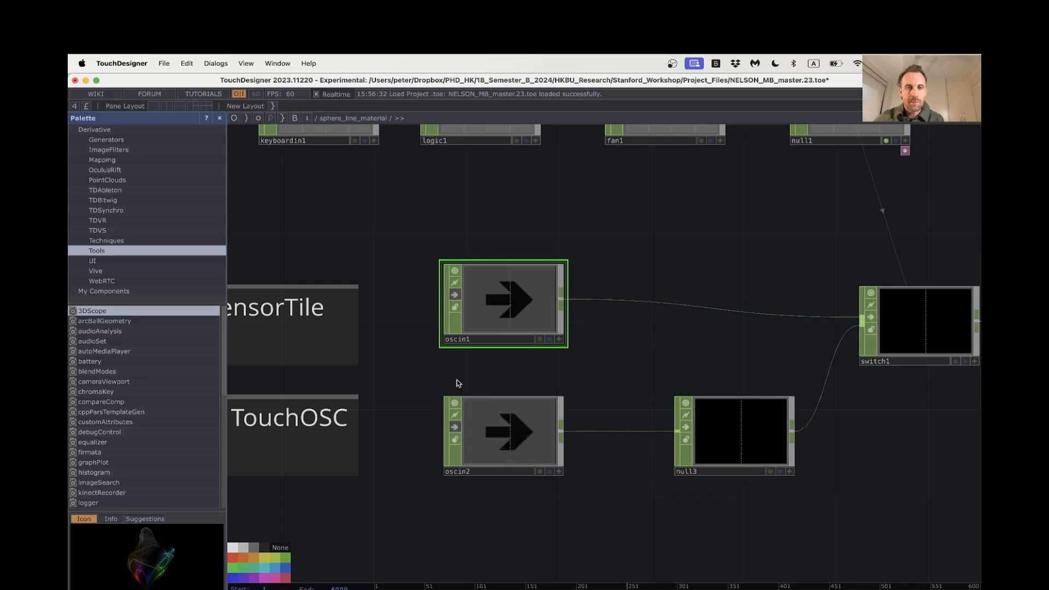
# Set the network port of oscin1 in the NELSON_MB_master project to 1, and return to the NewProject.1 window
pyautogui.press('super+Tab')
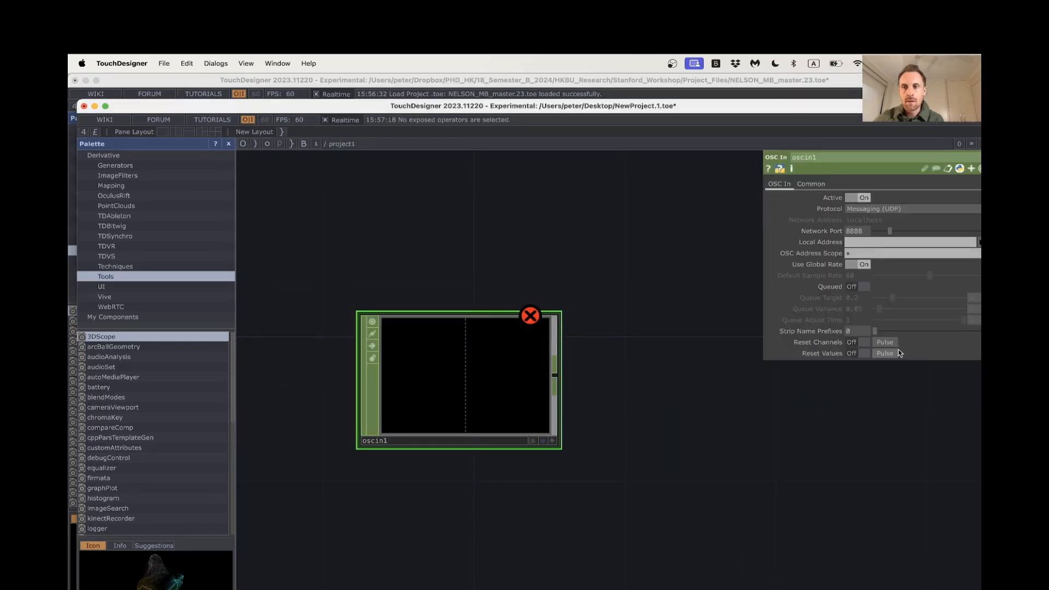
pyautogui.press('super+Tab')
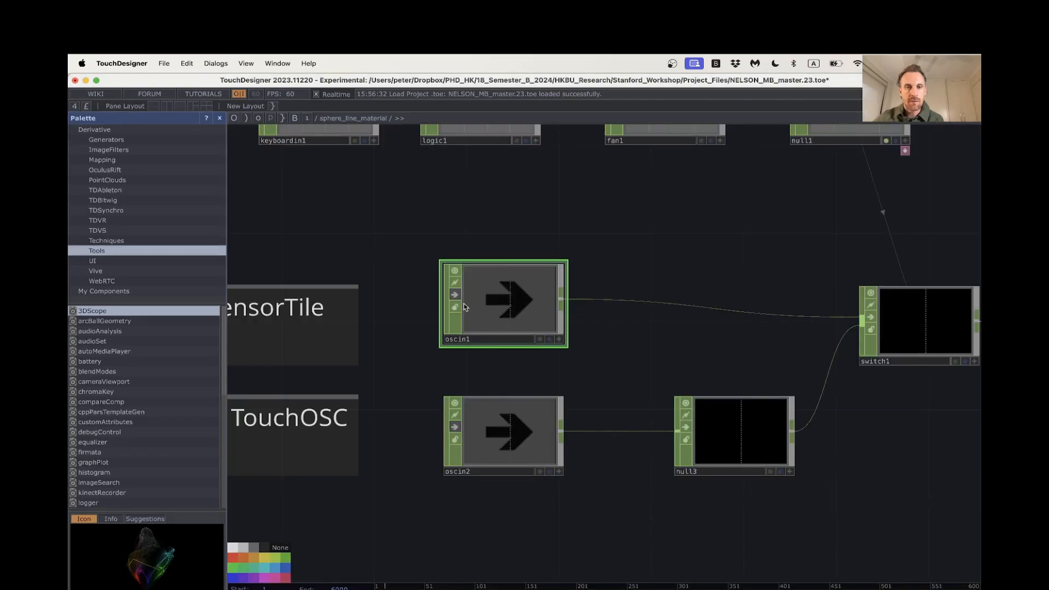
pyautogui.press('p')
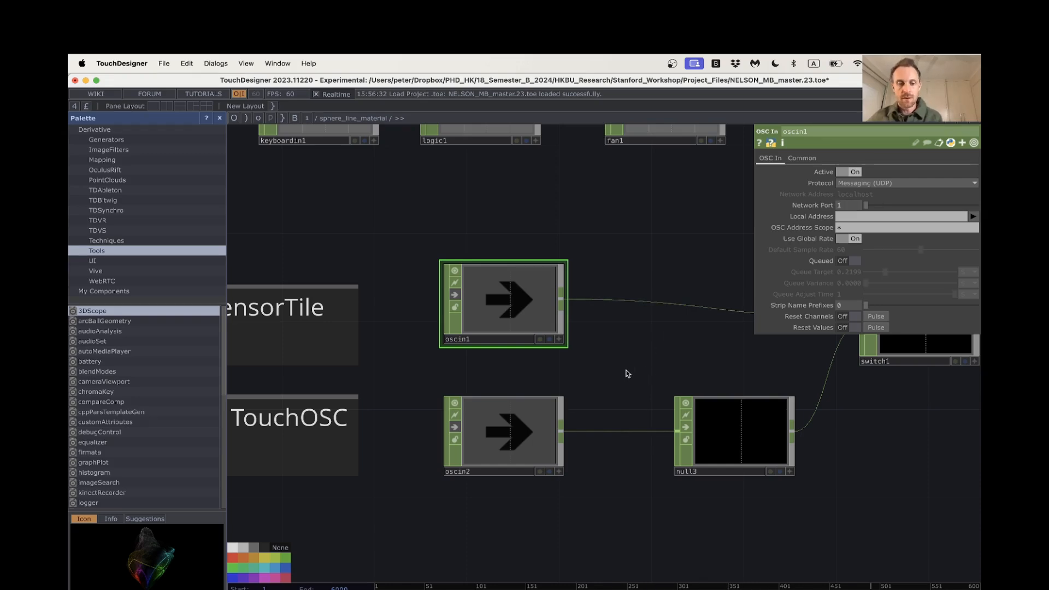
pyautogui.press('super+Tab')
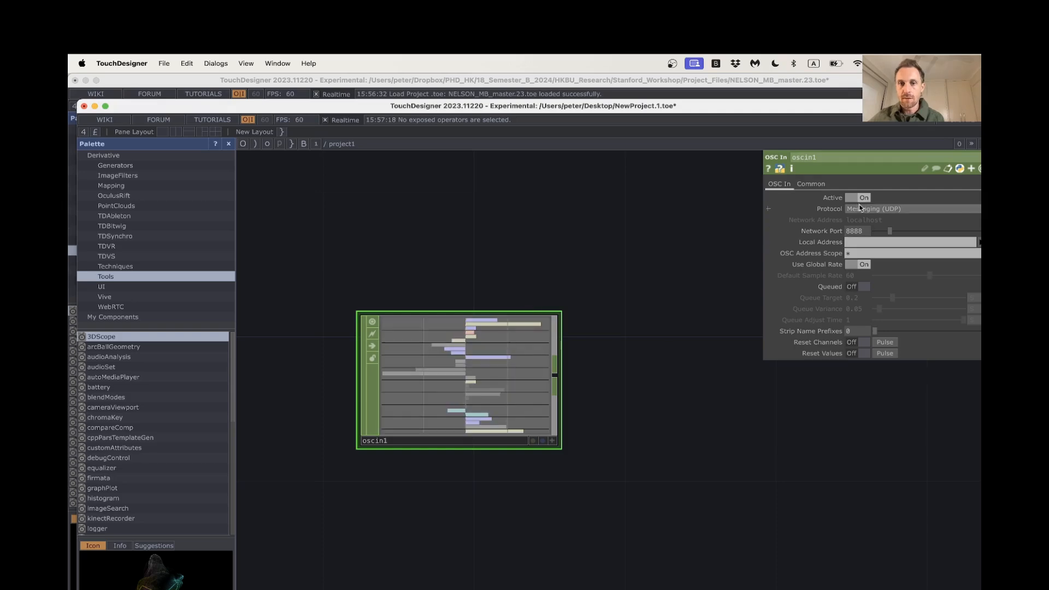
# Examine the incoming raw, quaternion, spherical coordinate and motion acceleration channels in the oscin1 viewer
pyautogui.scroll(3, 608, 363)
pyautogui.moveTo(679, 363); pyautogui.dragTo(712, 363)
pyautogui.scroll(3, 660, 363)
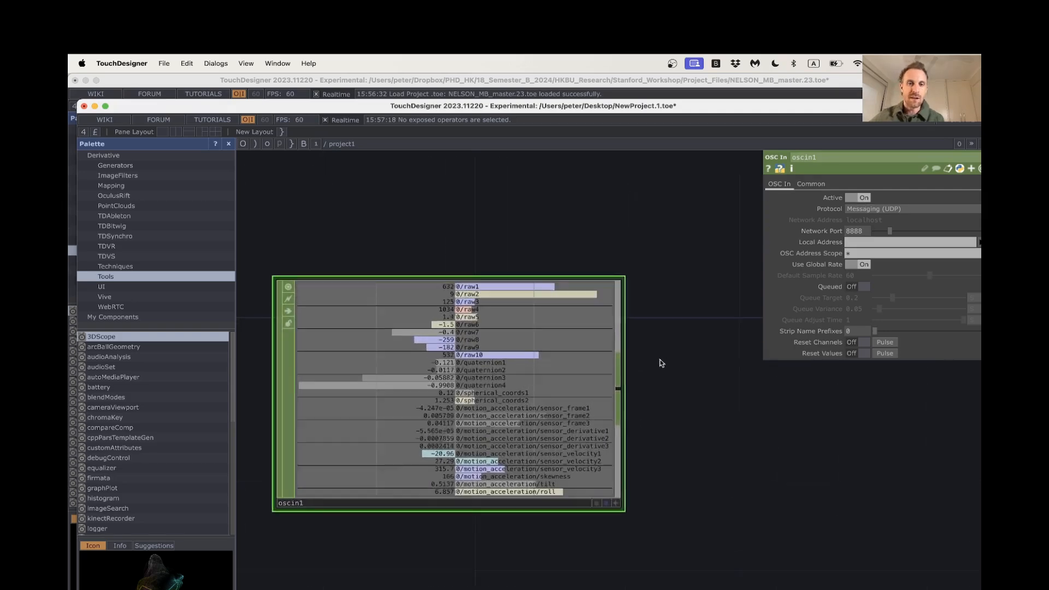
pyautogui.scroll(-1, 687, 457)
pyautogui.moveTo(687, 457)
pyautogui.mouseDown(button='middle')
pyautogui.moveTo(752, 459)
pyautogui.moveTo(681, 437)
pyautogui.mouseUp(button='middle')
pyautogui.moveTo(690, 439); pyautogui.dragTo(742, 459)
pyautogui.moveTo(742, 454); pyautogui.dragTo(733, 458, button='middle')
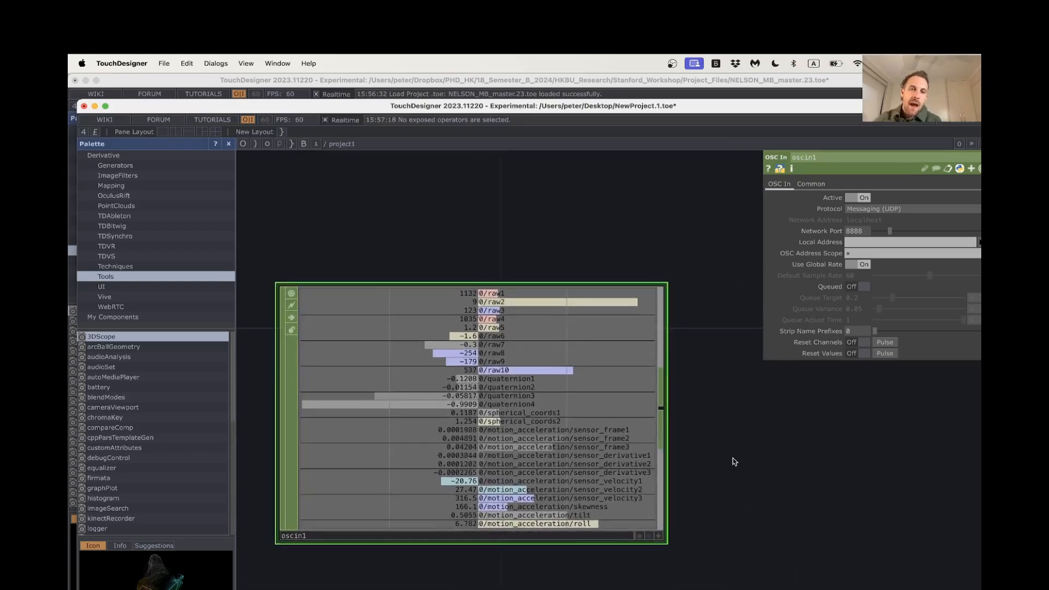
pyautogui.moveTo(733, 458); pyautogui.dragTo(767, 443)
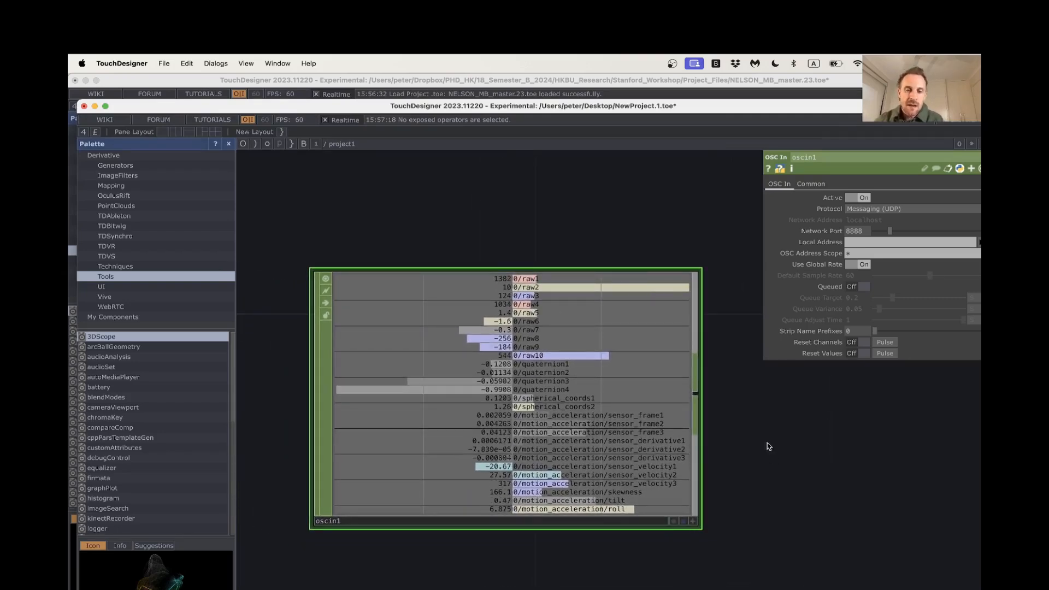
pyautogui.scroll(1, 755, 444)
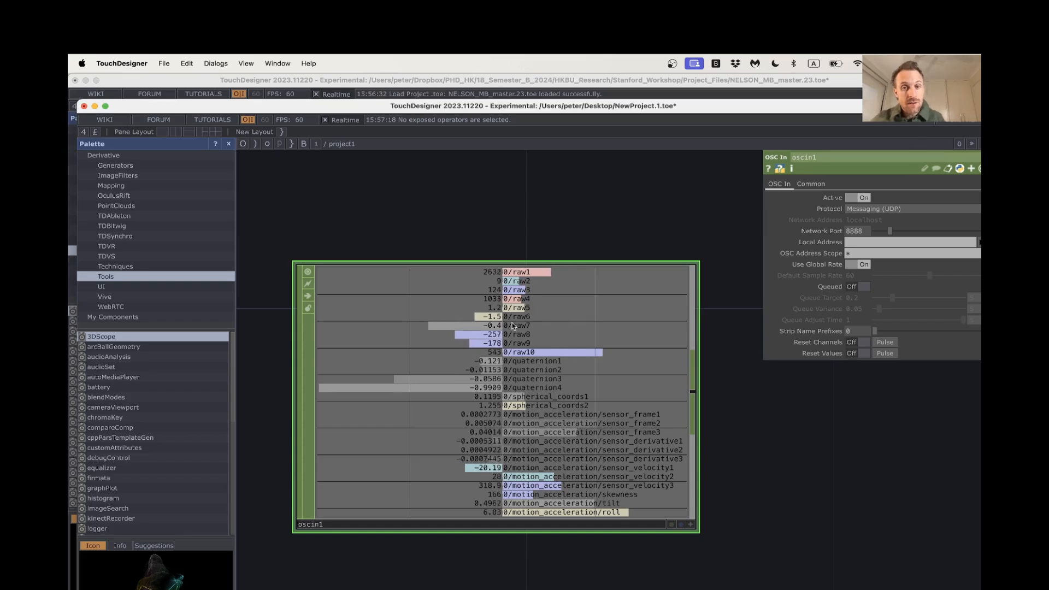
pyautogui.scroll(2, 518, 281)
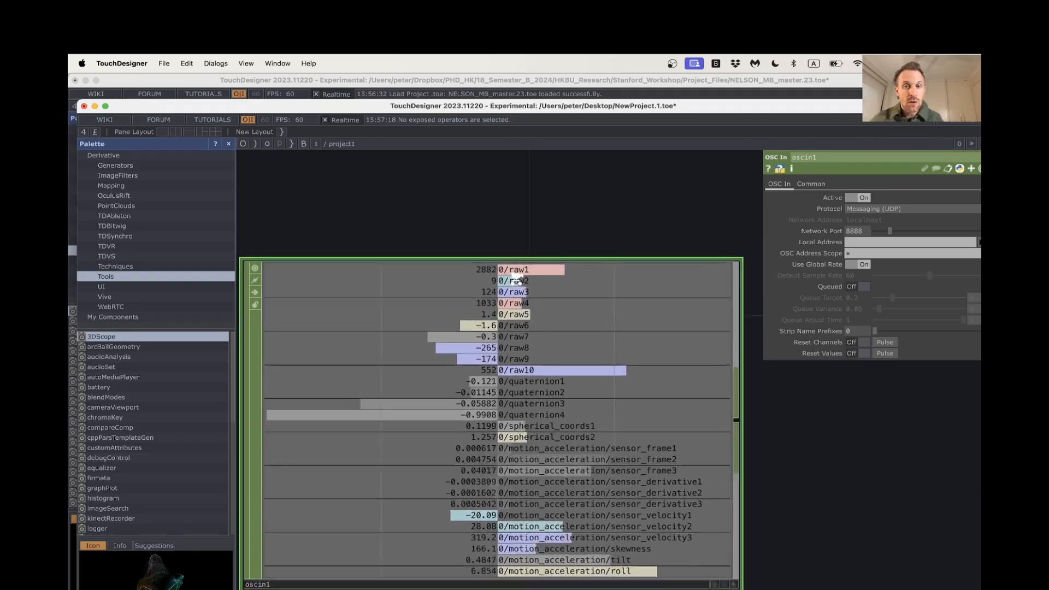
pyautogui.scroll(1, 517, 280)
pyautogui.moveTo(497, 203); pyautogui.dragTo(496, 166)
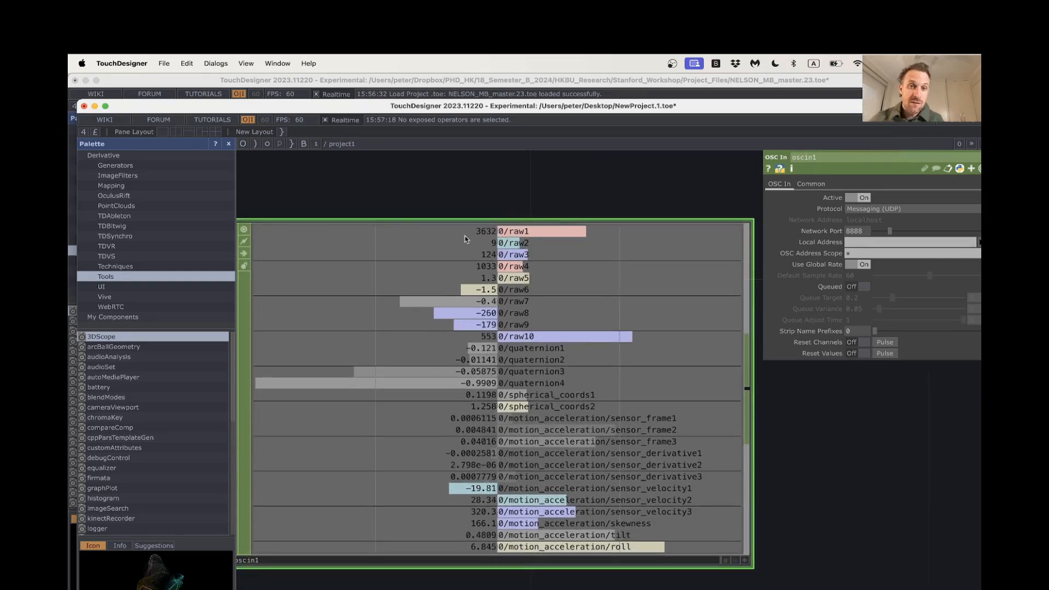
pyautogui.scroll(-1, 844, 463)
pyautogui.moveTo(843, 465)
pyautogui.mouseDown()
pyautogui.moveTo(831, 438)
pyautogui.moveTo(853, 459)
pyautogui.mouseUp()
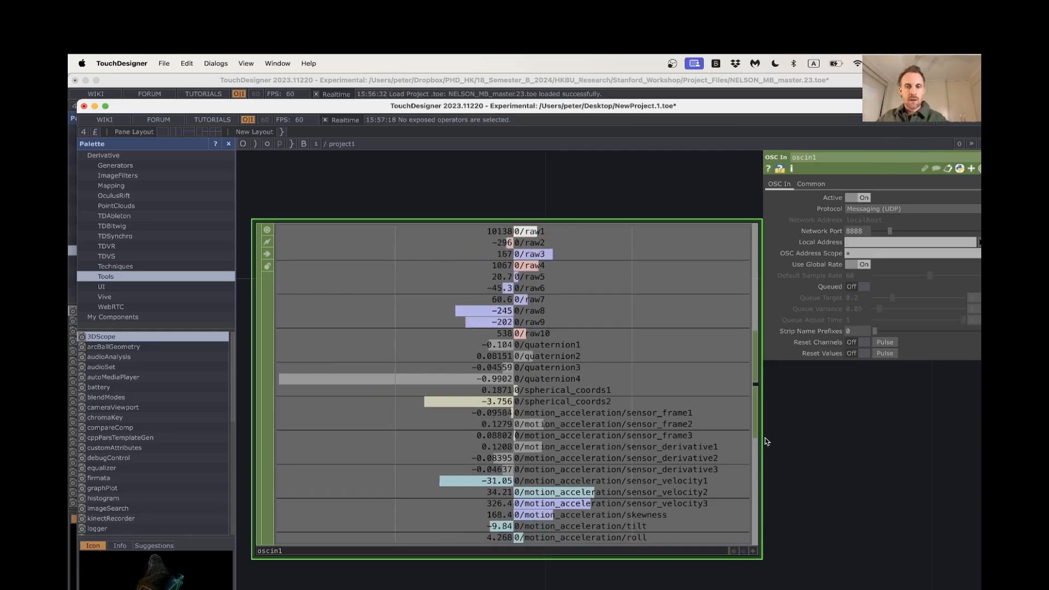
# Hide the operator parameters, add a Select CHOP beside oscin1 and wire oscin1's output into it
pyautogui.scroll(-1, 796, 471)
pyautogui.scroll(-5, 819, 505)
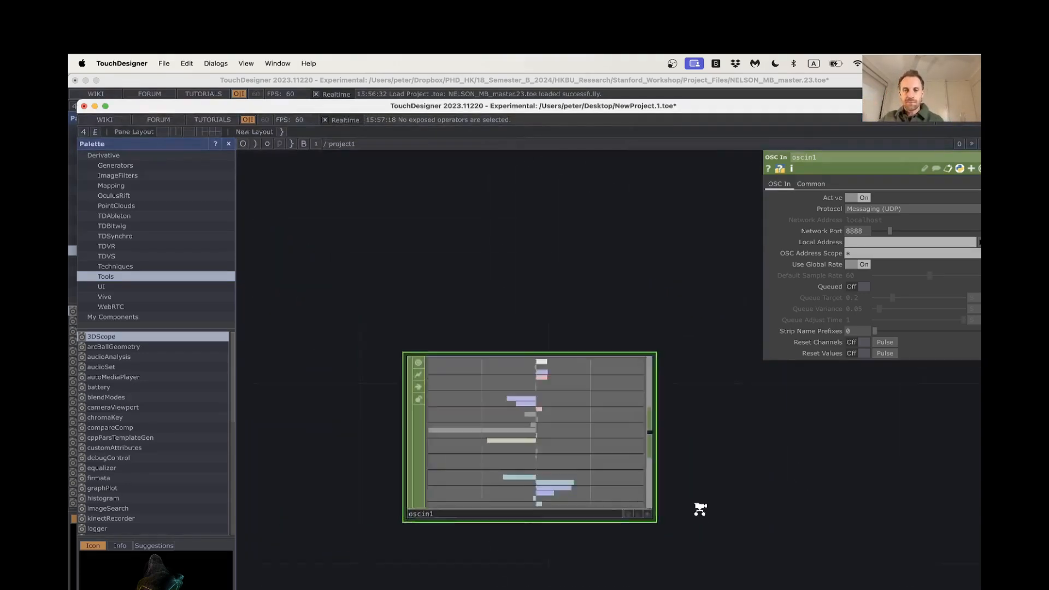
pyautogui.press('p')
pyautogui.moveTo(716, 483); pyautogui.dragTo(586, 445)
pyautogui.scroll(3, 566, 436)
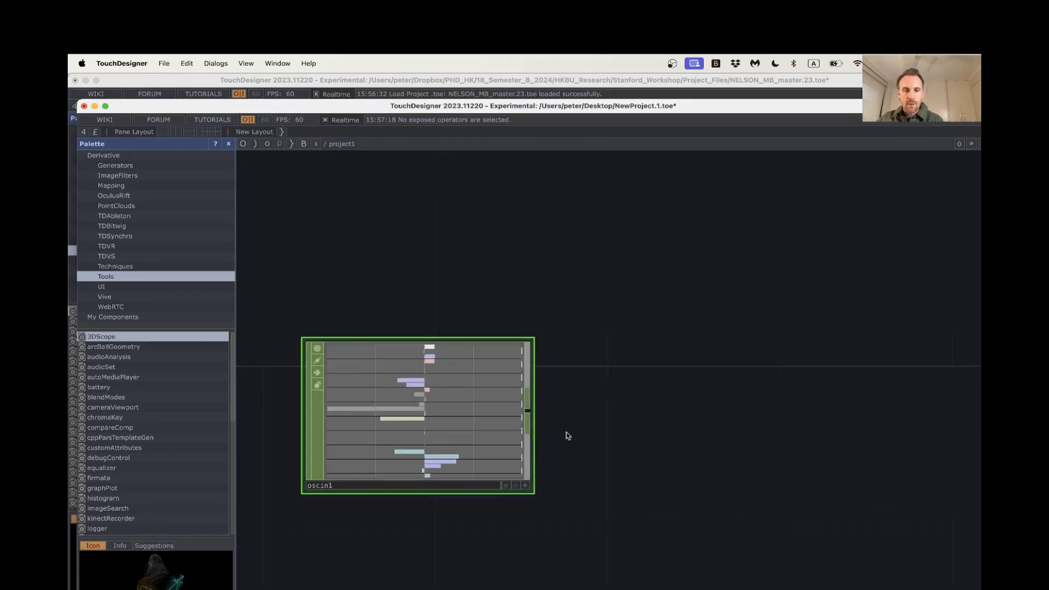
pyautogui.moveTo(639, 412); pyautogui.dragTo(593, 387)
pyautogui.scroll(3, 625, 405)
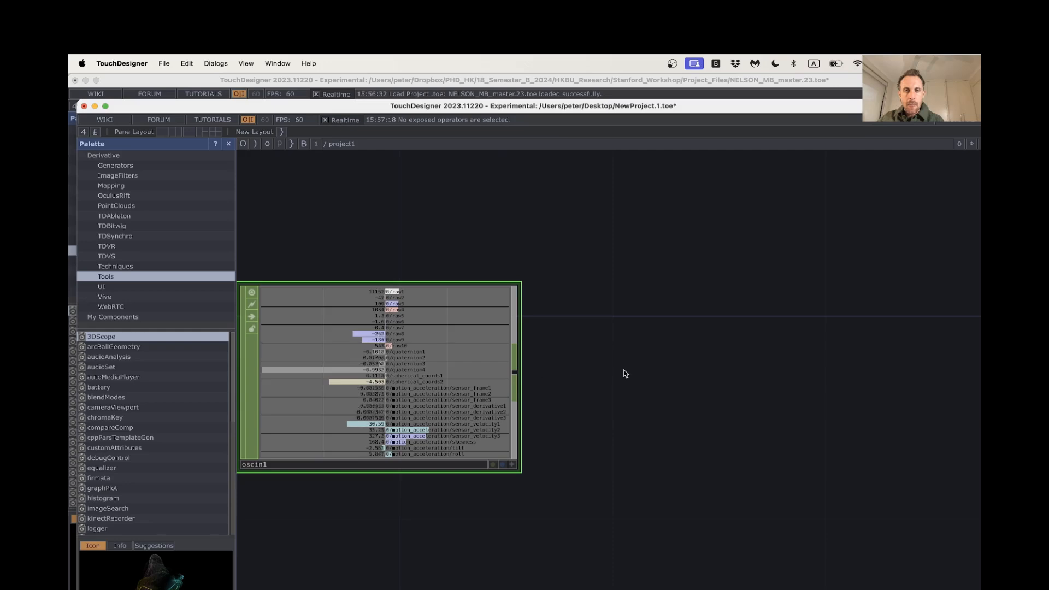
pyautogui.press('Tab')
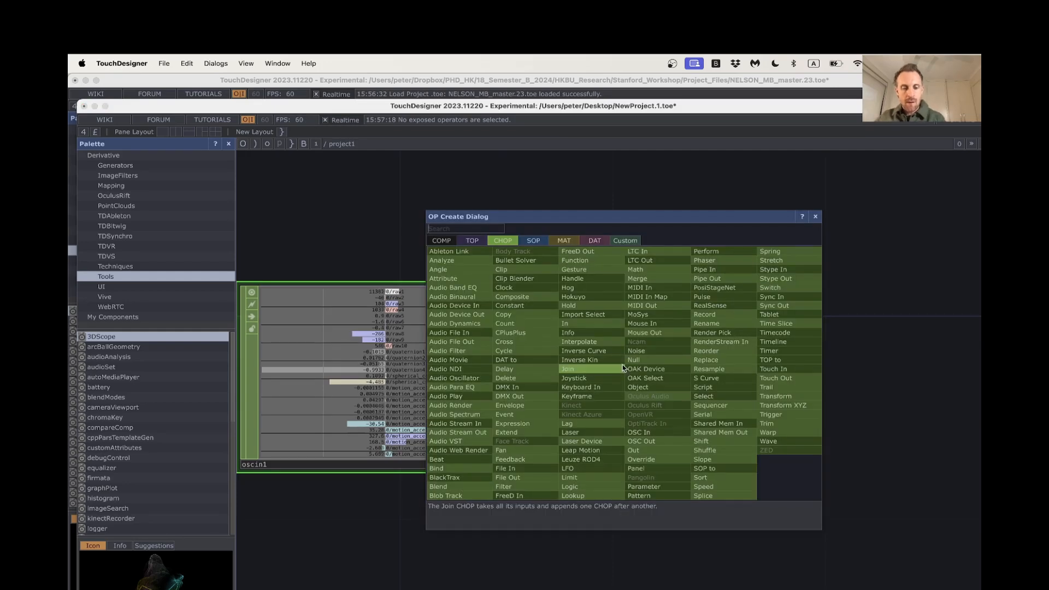
pyautogui.write('sel')
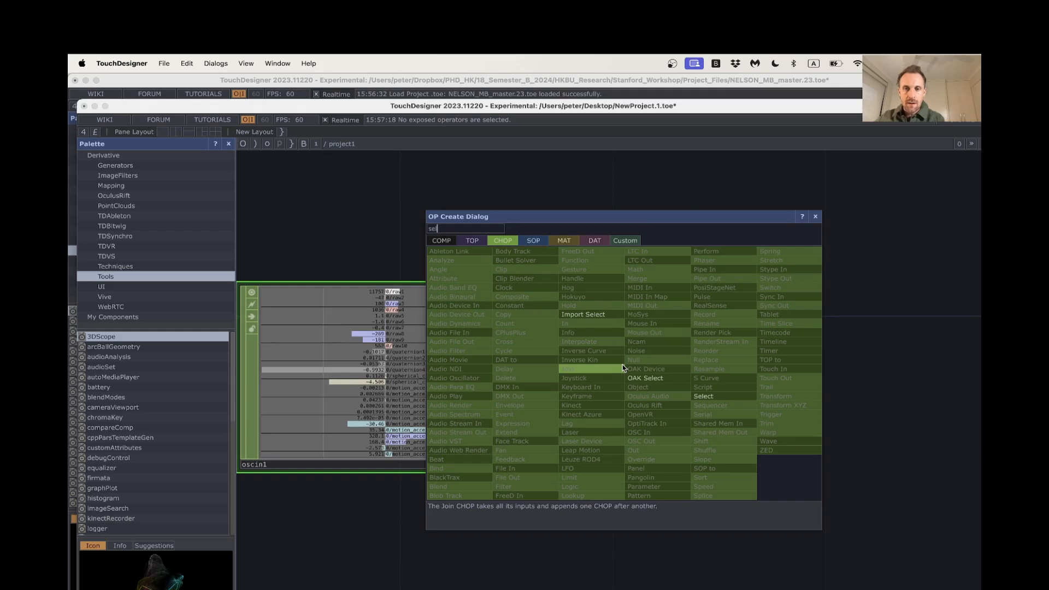
pyautogui.click(717, 397)
pyautogui.click(799, 380)
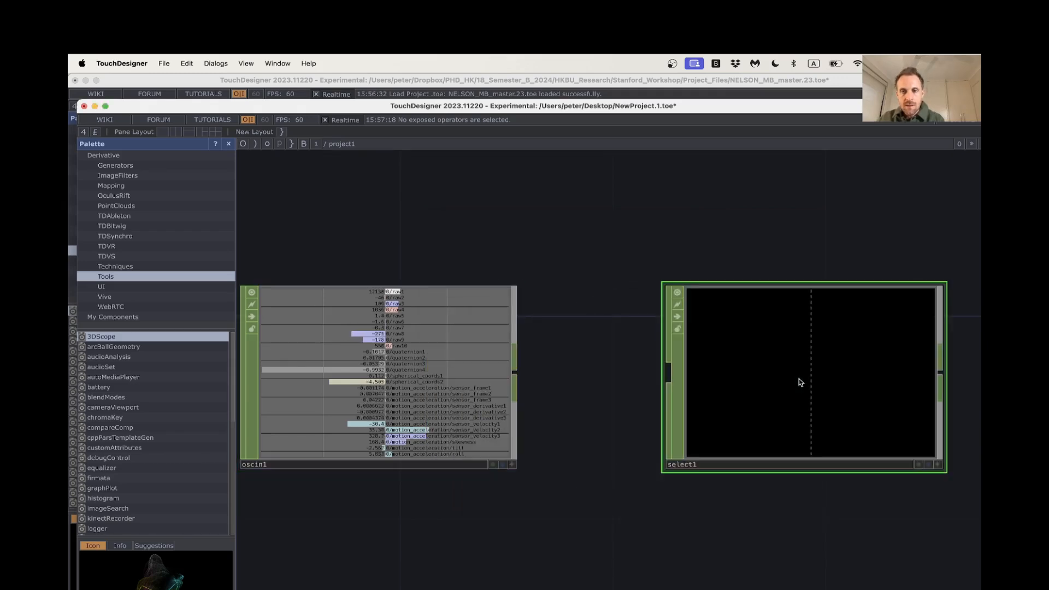
pyautogui.moveTo(517, 377); pyautogui.dragTo(668, 372)
pyautogui.moveTo(750, 492); pyautogui.dragTo(520, 464)
pyautogui.scroll(-3, 642, 482)
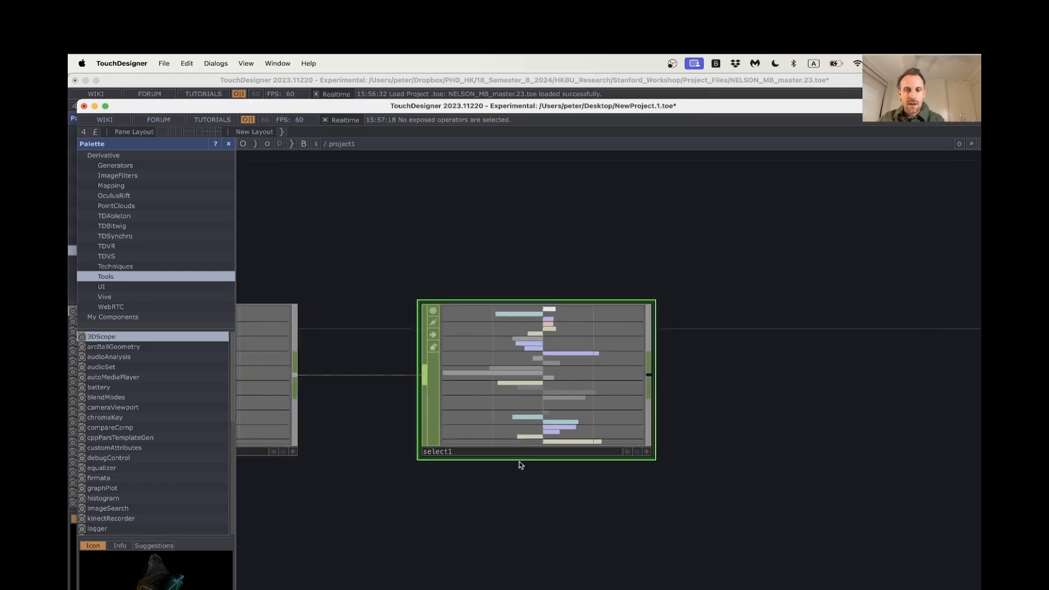
pyautogui.rightClick(646, 378)
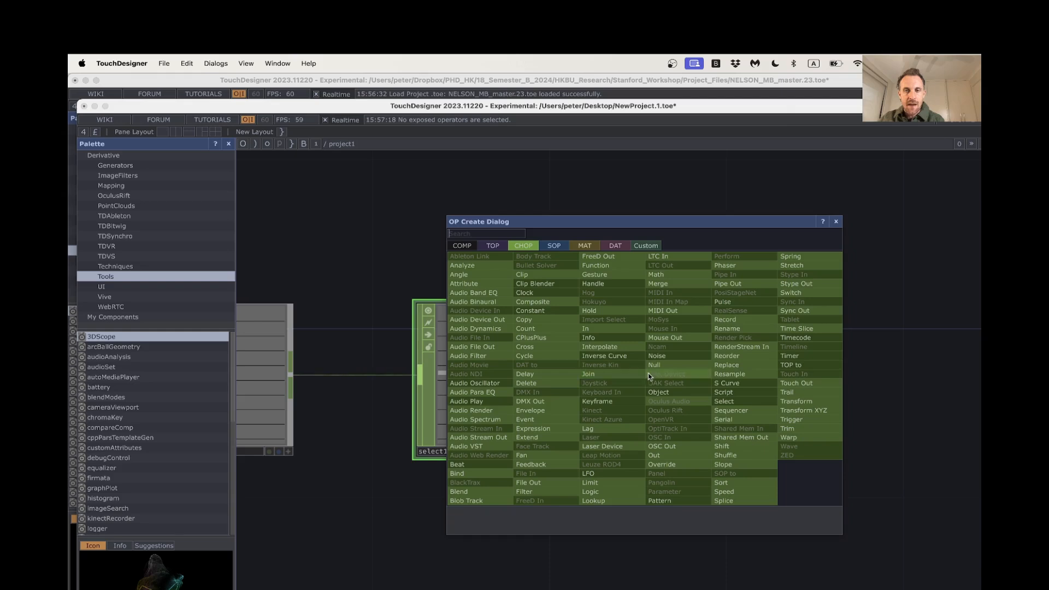
pyautogui.click(735, 445)
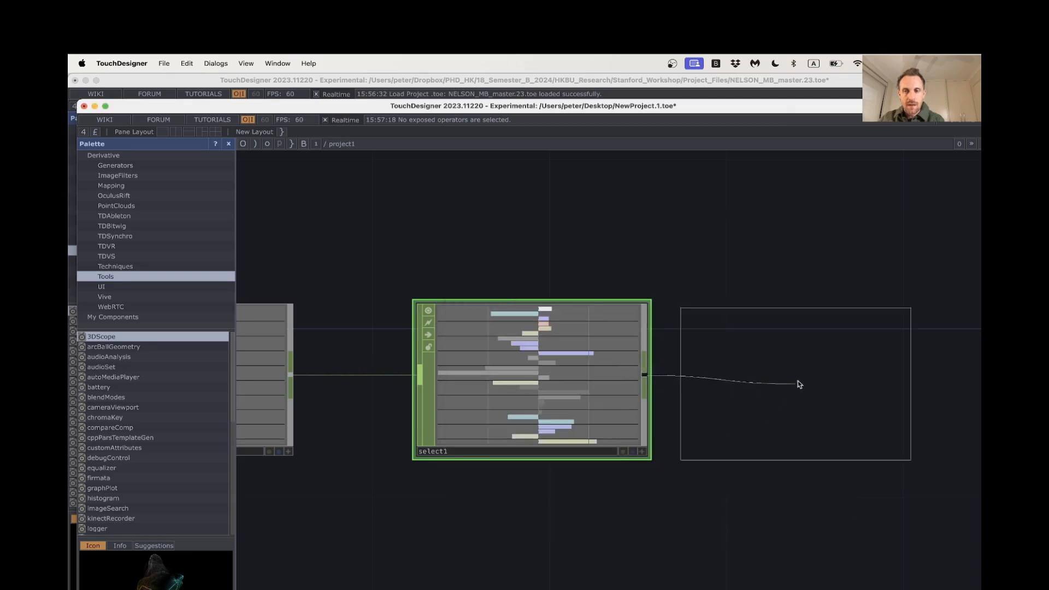
pyautogui.click(842, 380)
pyautogui.press('Delete')
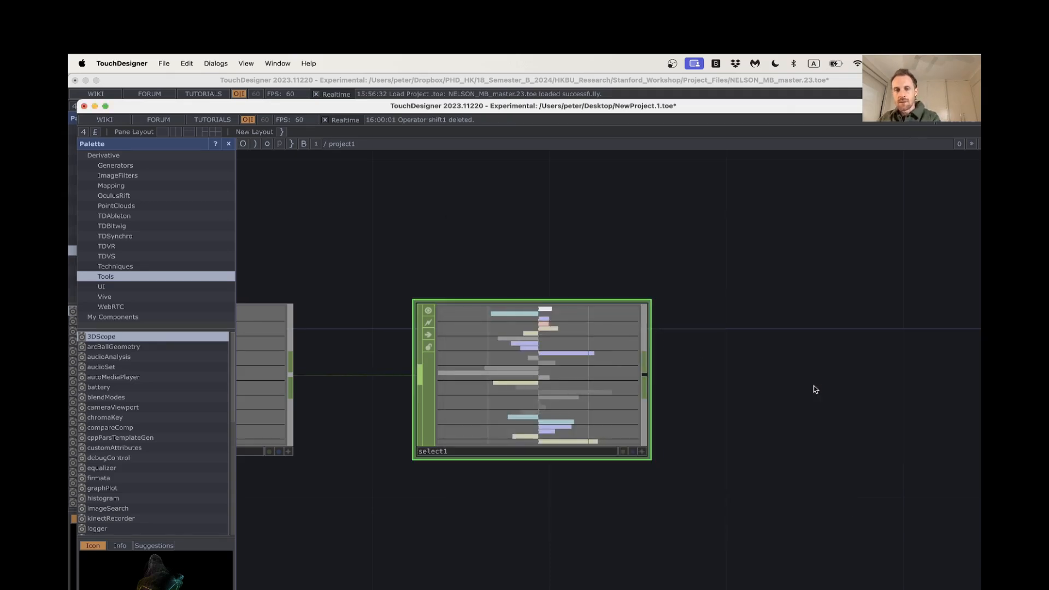
# Display the parameters of select1 and maximize the NewProject.1 window
pyautogui.scroll(-2, 676, 499)
pyautogui.hscroll(-2, 605, 494)
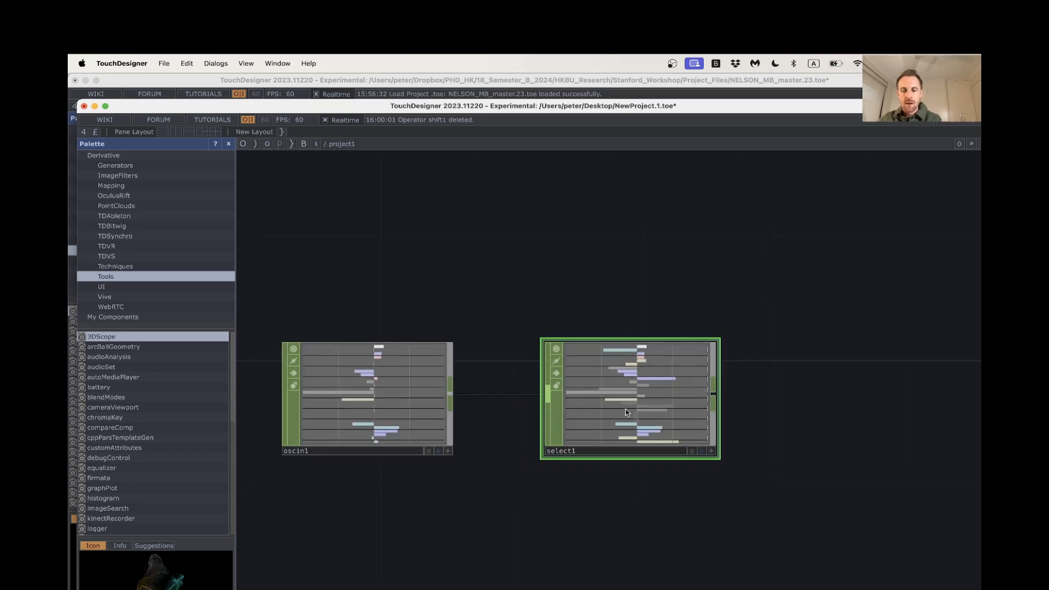
pyautogui.press('p')
pyautogui.hscroll(3, 726, 419)
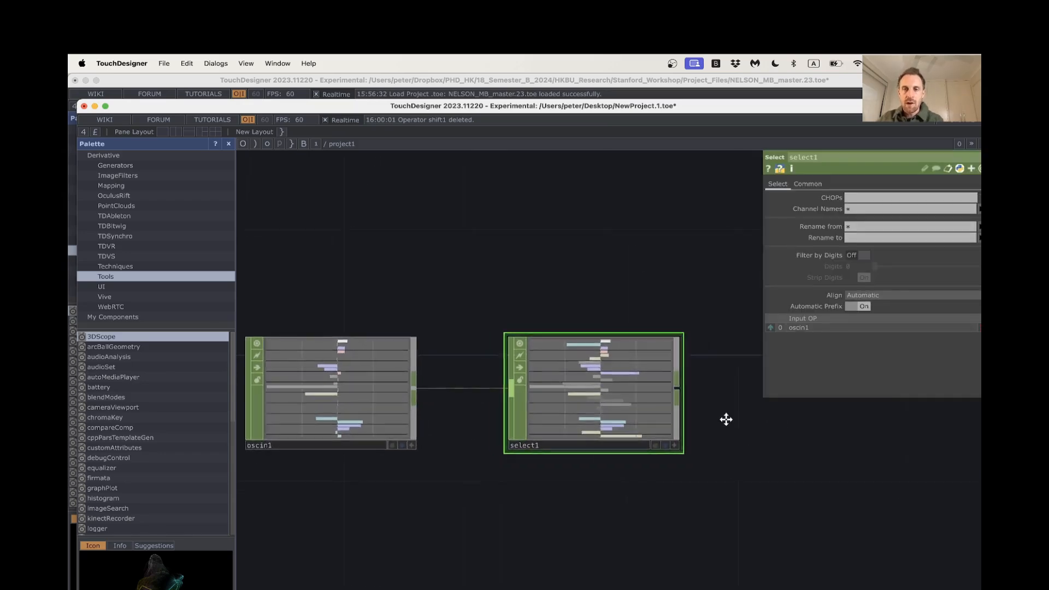
pyautogui.scroll(5, 440, 355)
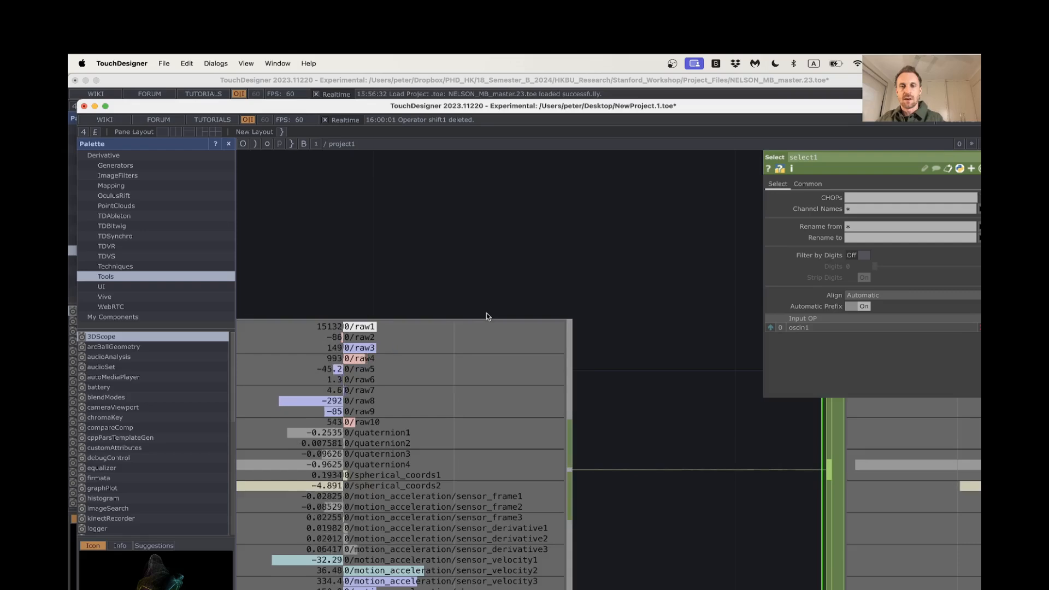
pyautogui.scroll(-3, 598, 394)
pyautogui.hscroll(5, 523, 520)
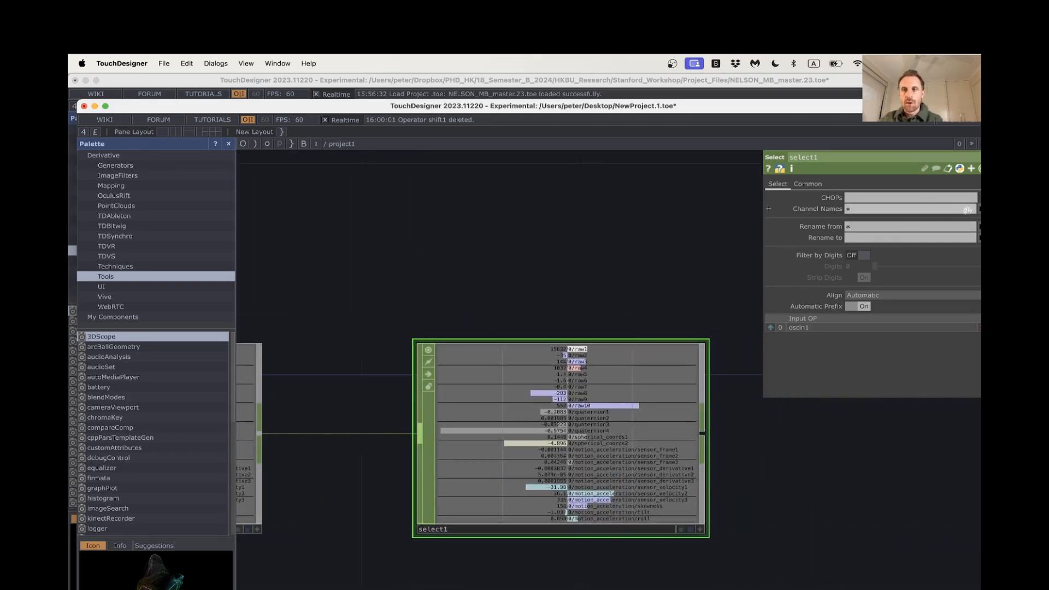
pyautogui.doubleClick(842, 92)
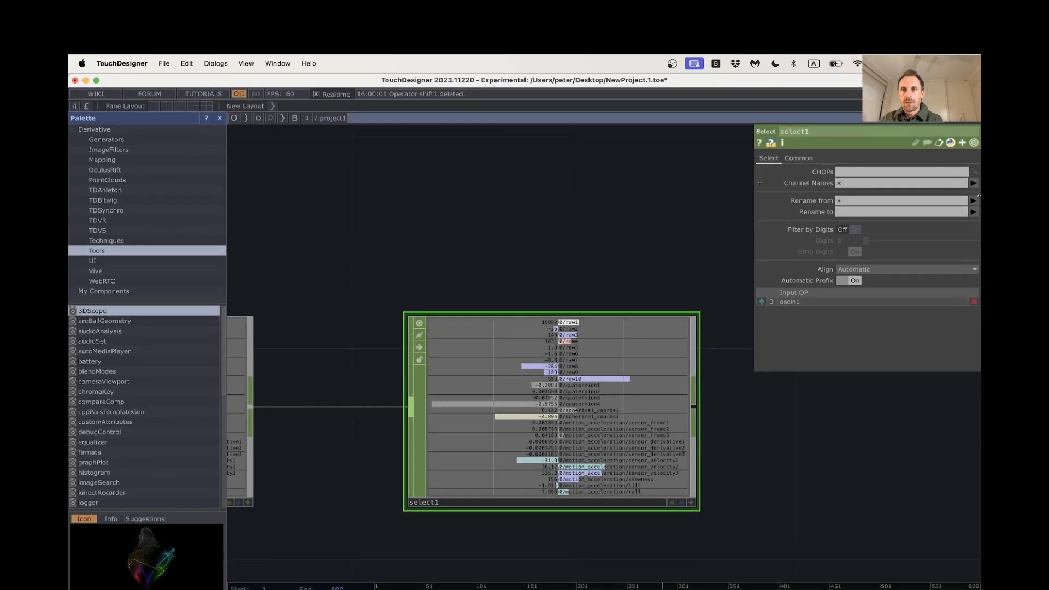
# Set the Channel Names of select1 to 0/raw3 so that only this channel passes through
pyautogui.click(973, 184)
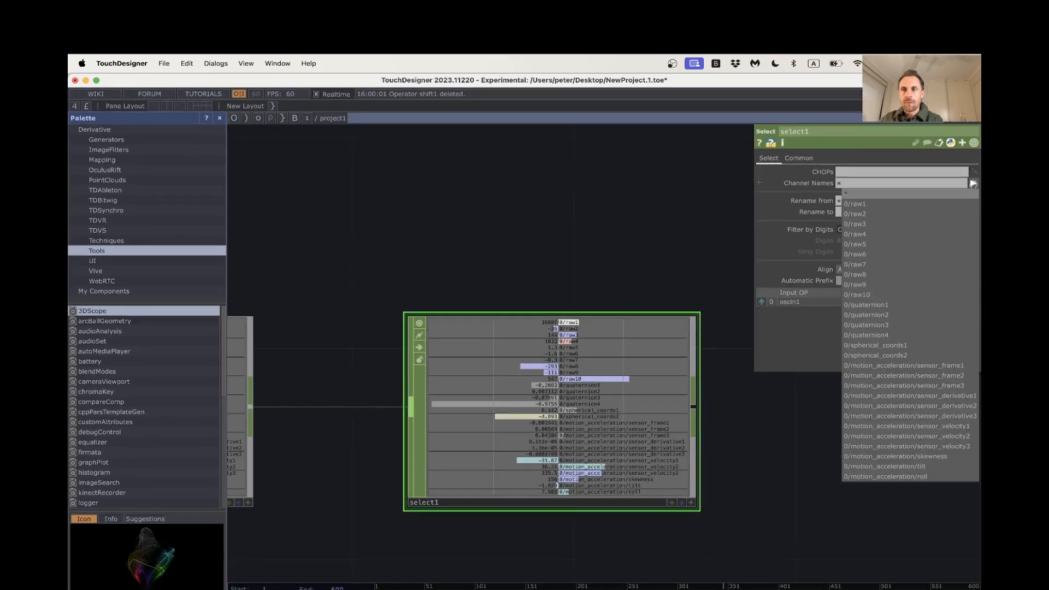
pyautogui.click(925, 224)
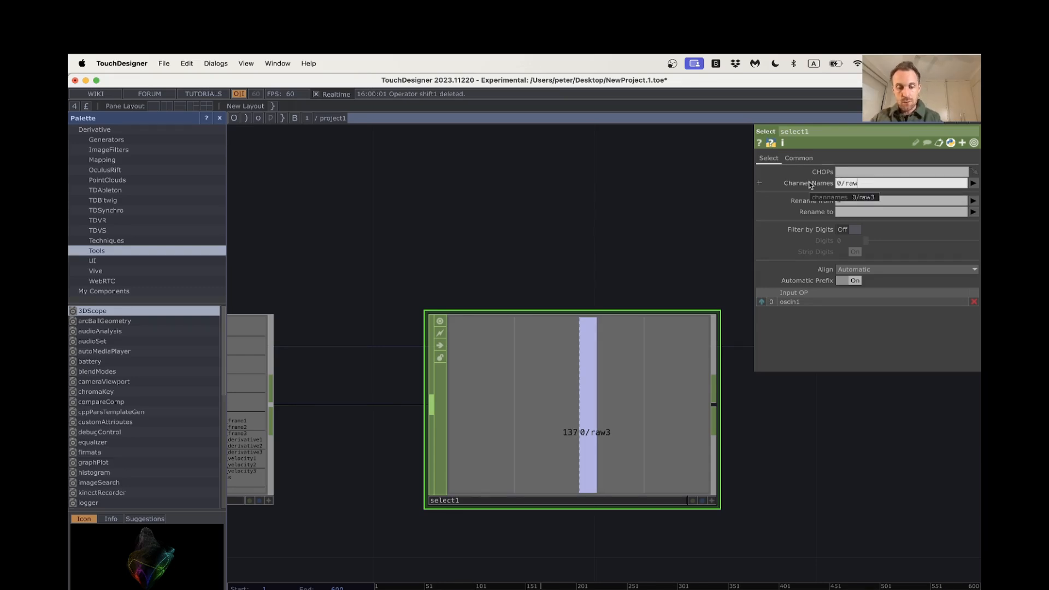
pyautogui.click(974, 184)
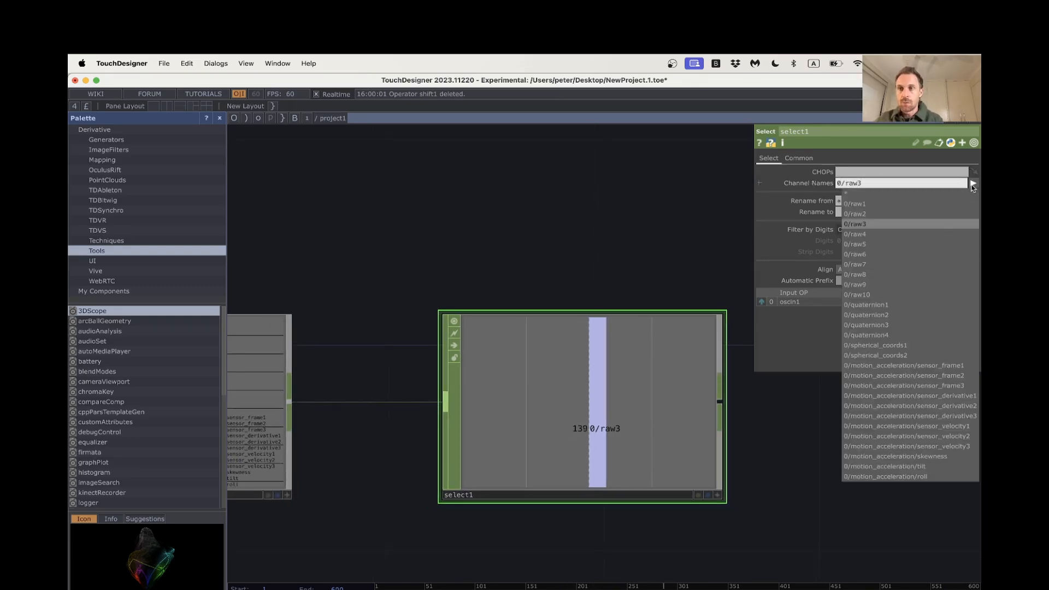
pyautogui.click(776, 434)
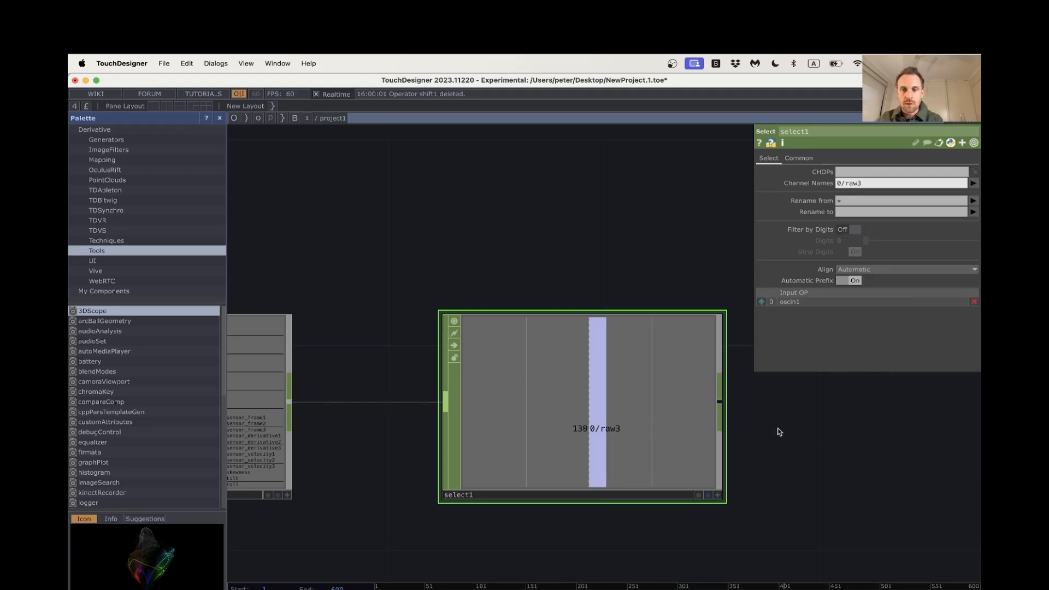
# Examine how the 0/raw3 value in select1 responds while the Metabow sensor is moved and tilted
pyautogui.hscroll(3, 783, 459)
pyautogui.moveTo(782, 459); pyautogui.dragTo(756, 462)
pyautogui.scroll(-5, 757, 459)
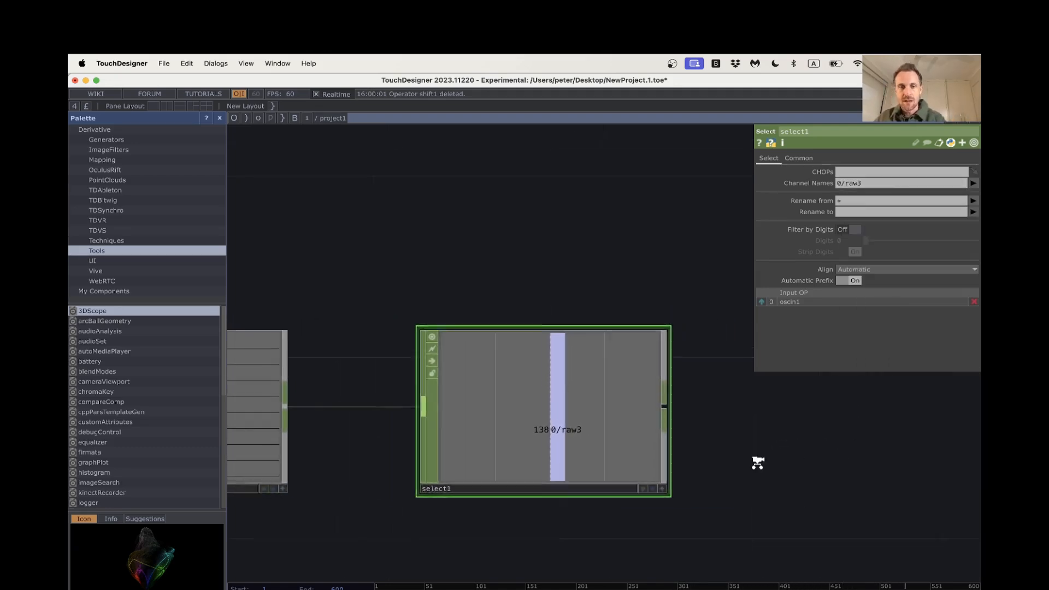
pyautogui.moveTo(454, 539); pyautogui.dragTo(513, 536)
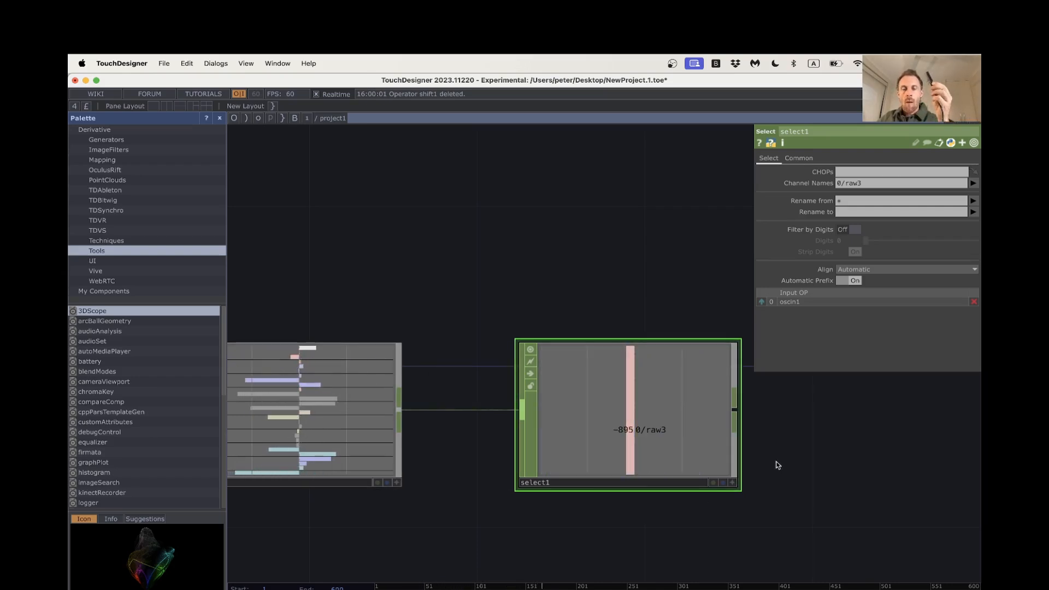
pyautogui.hscroll(5, 764, 447)
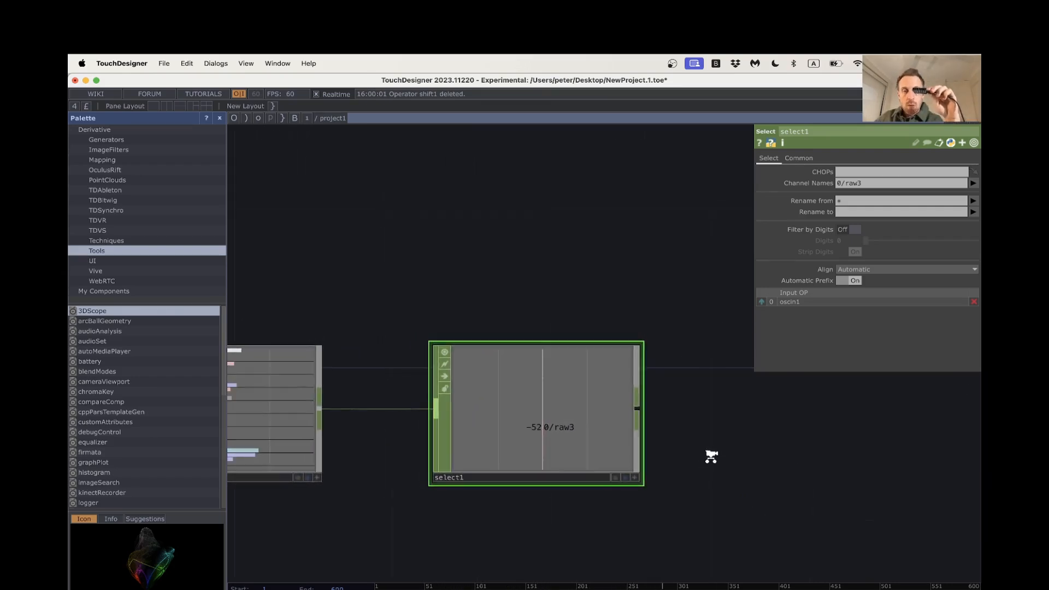
pyautogui.scroll(3, 710, 457)
pyautogui.scroll(3, 709, 456)
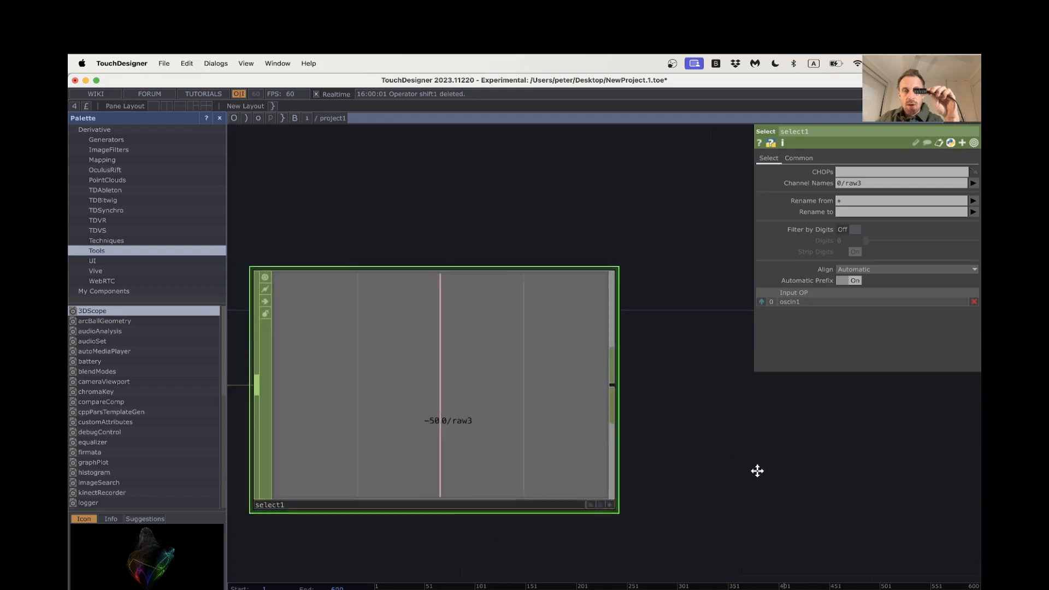
pyautogui.hscroll(-3, 757, 471)
pyautogui.scroll(-1, 793, 463)
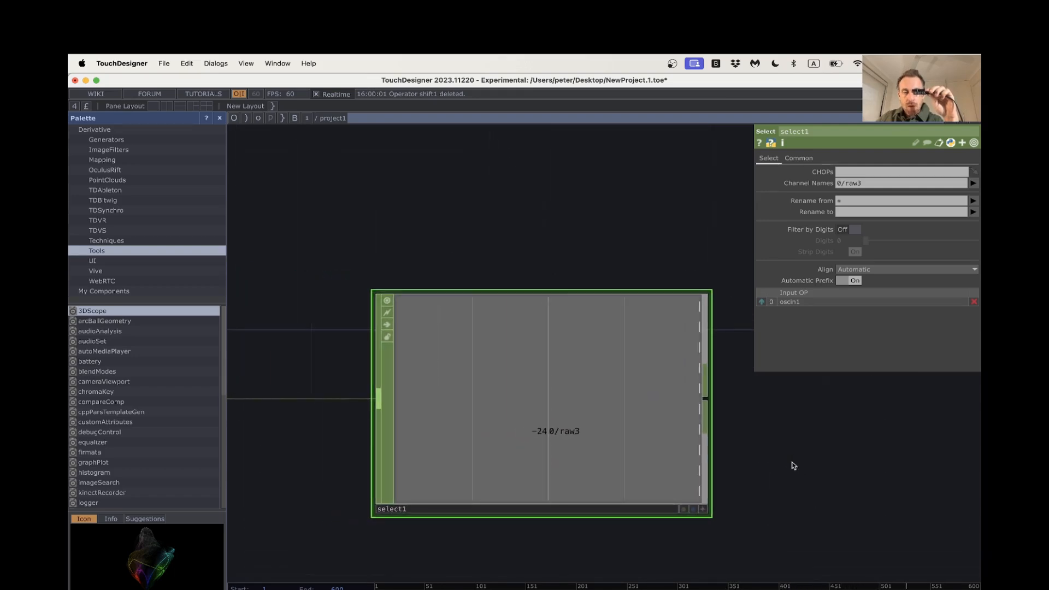
pyautogui.scroll(-1, 793, 464)
pyautogui.hscroll(2, 747, 457)
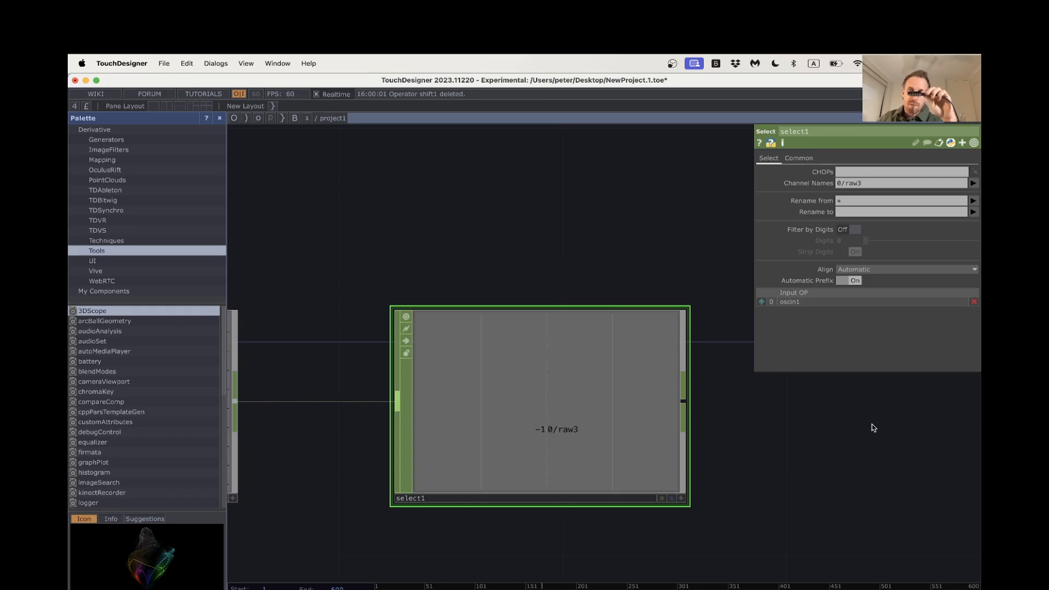
pyautogui.hscroll(2, 771, 427)
pyautogui.scroll(-2, 719, 445)
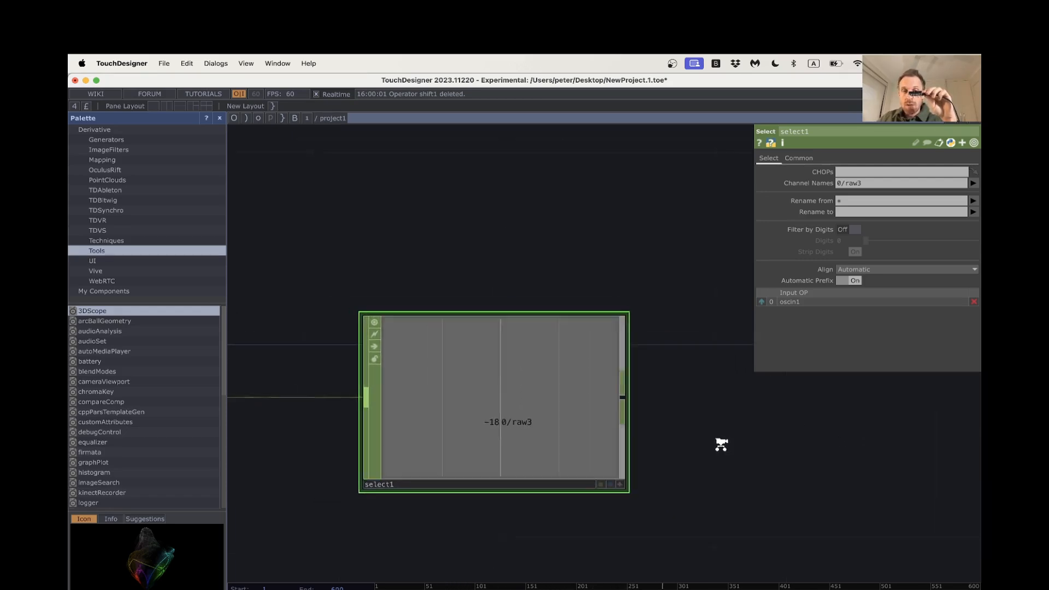
pyautogui.hscroll(2, 721, 449)
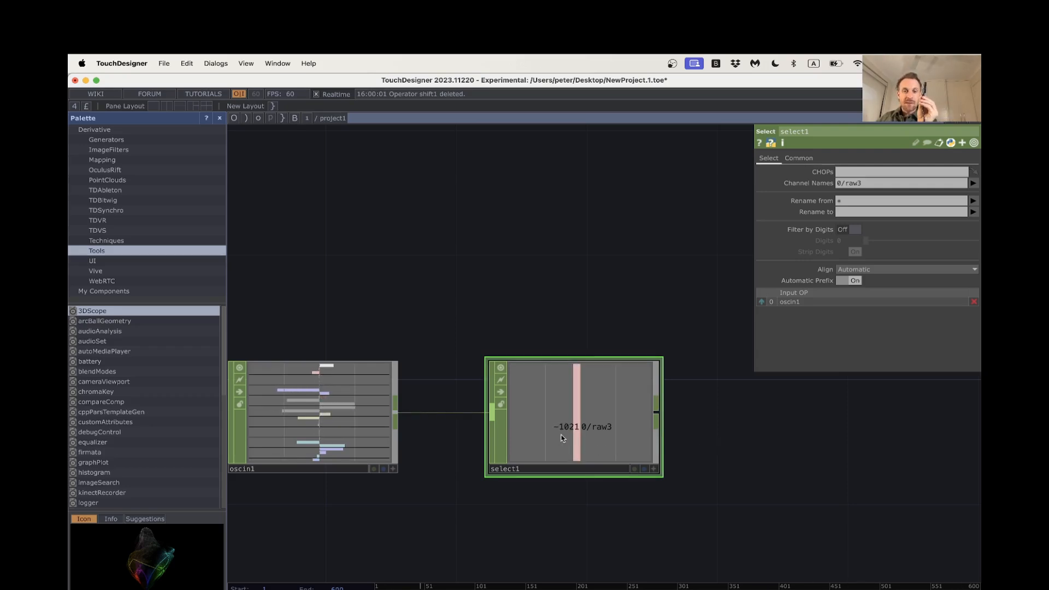
pyautogui.scroll(2, 562, 438)
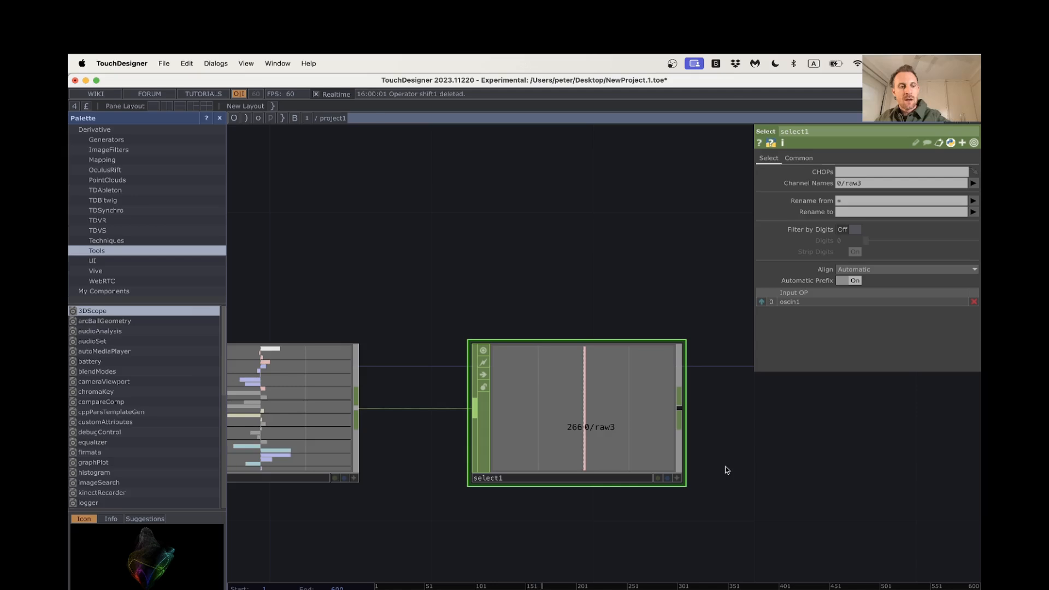
pyautogui.scroll(-2, 727, 471)
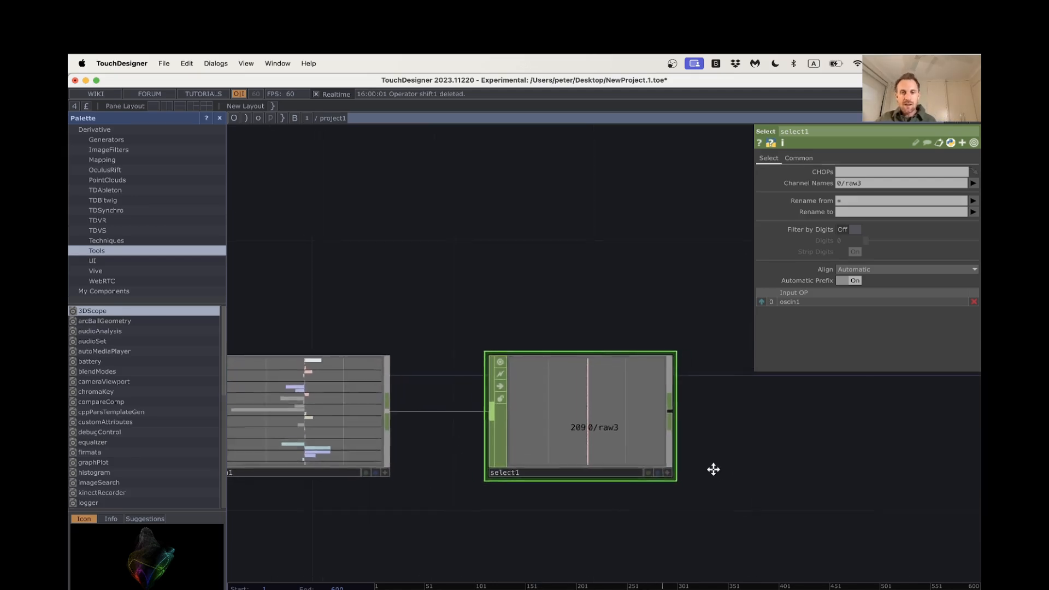
# Add a Math CHOP wired to the output of select1 and place it beside that operator
pyautogui.moveTo(713, 469); pyautogui.dragTo(661, 447)
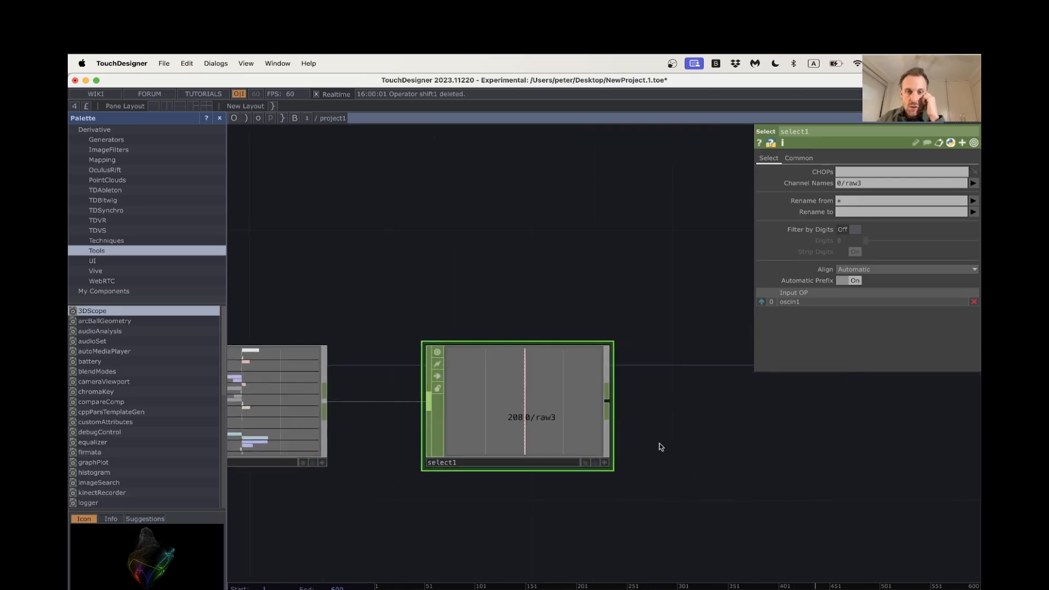
pyautogui.rightClick(610, 405)
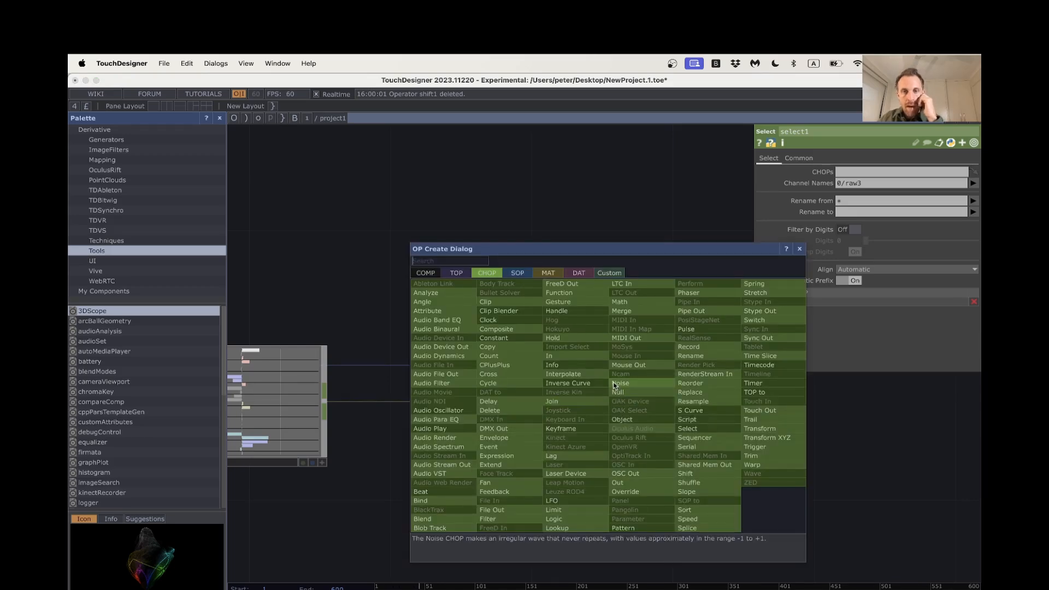
pyautogui.click(640, 303)
pyautogui.click(792, 426)
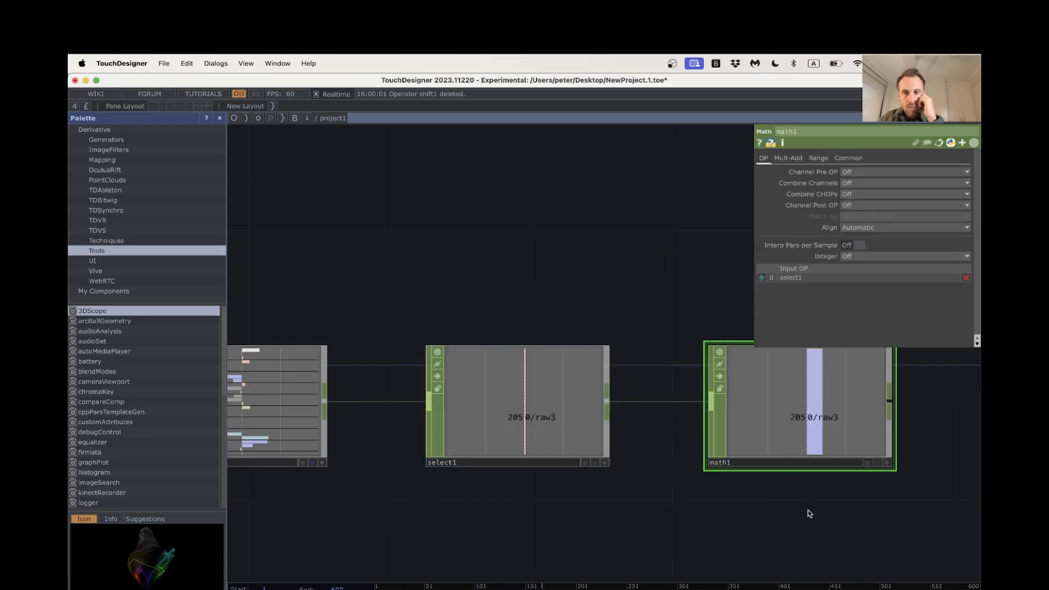
pyautogui.moveTo(808, 510); pyautogui.dragTo(630, 501)
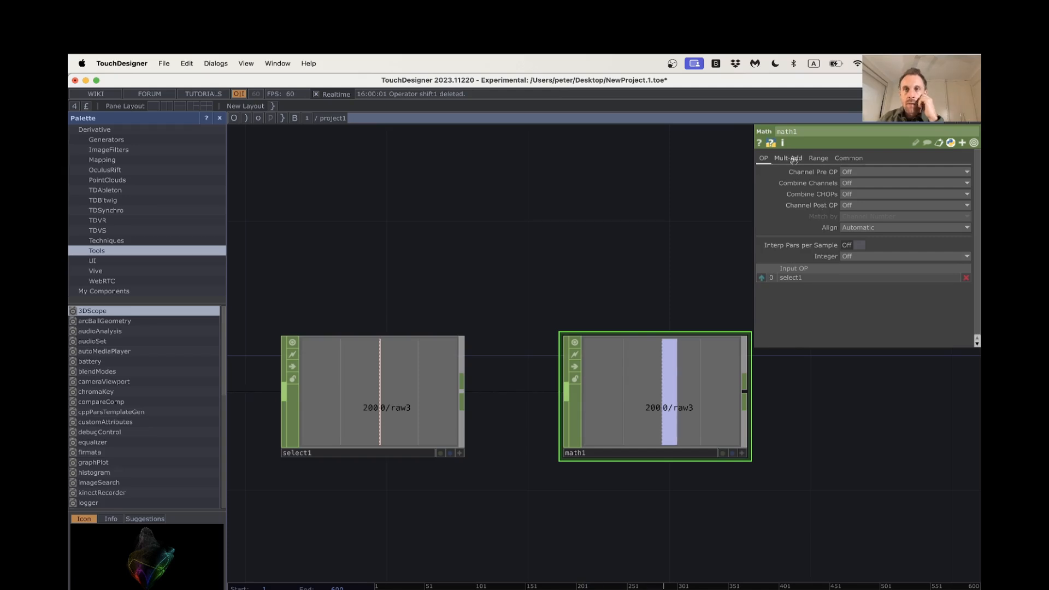
# Set the From Range of math1 to -1000 and 1000, mapping the channel to the 0 to 1 output range
pyautogui.click(815, 159)
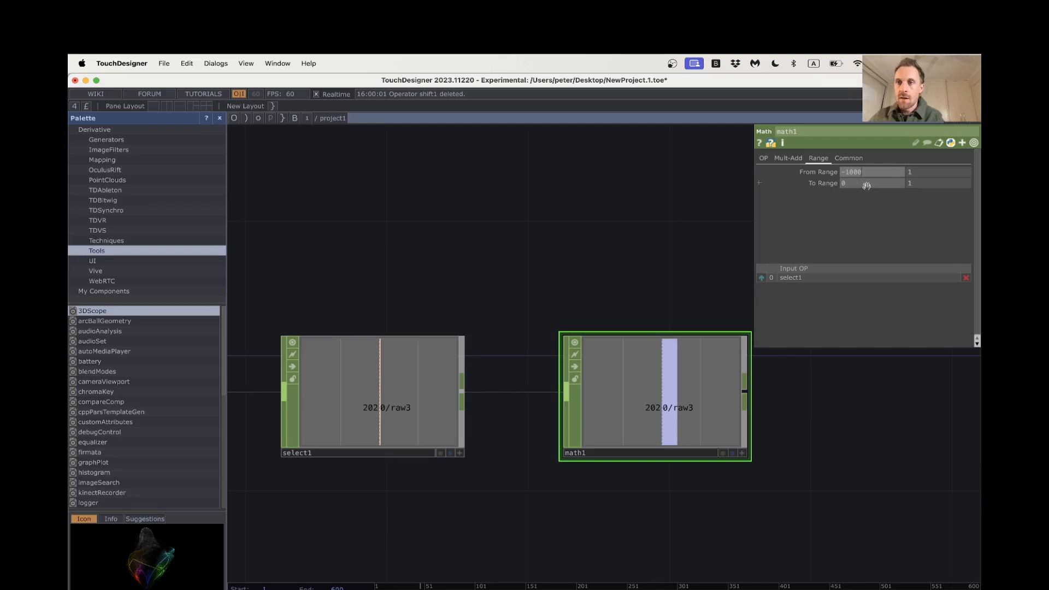
pyautogui.click(921, 171)
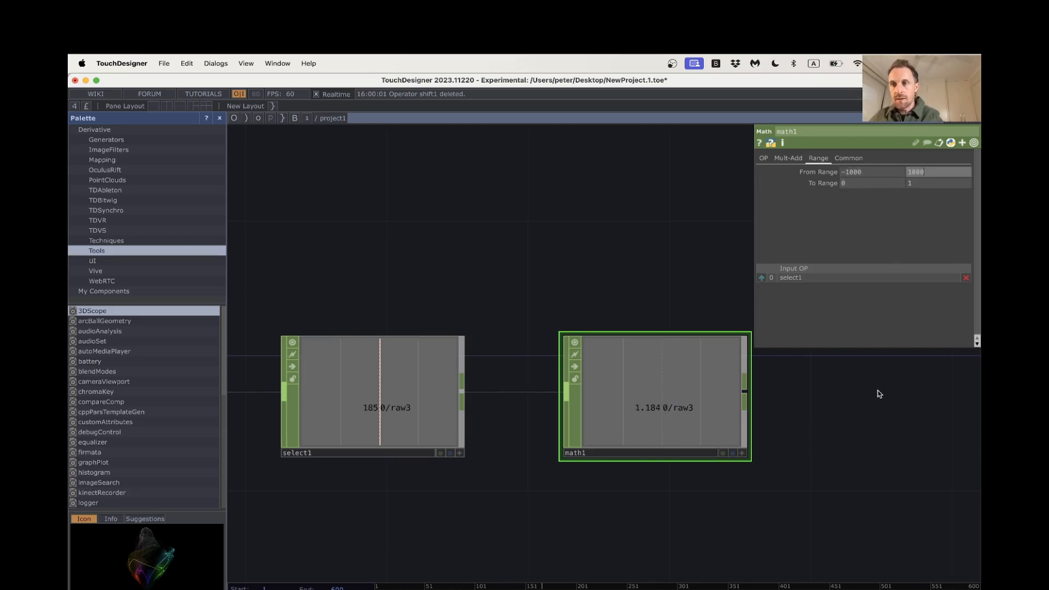
pyautogui.press('Return')
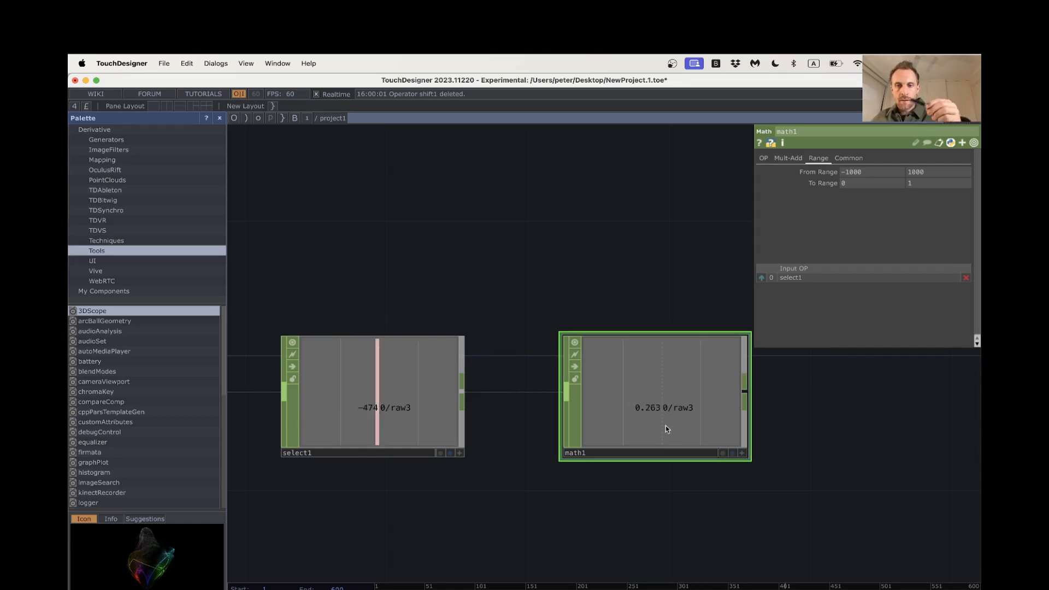
# Hide the operator parameters to clear the network area around the oscin1, select1 and math1 chain
pyautogui.scroll(-5, 867, 458)
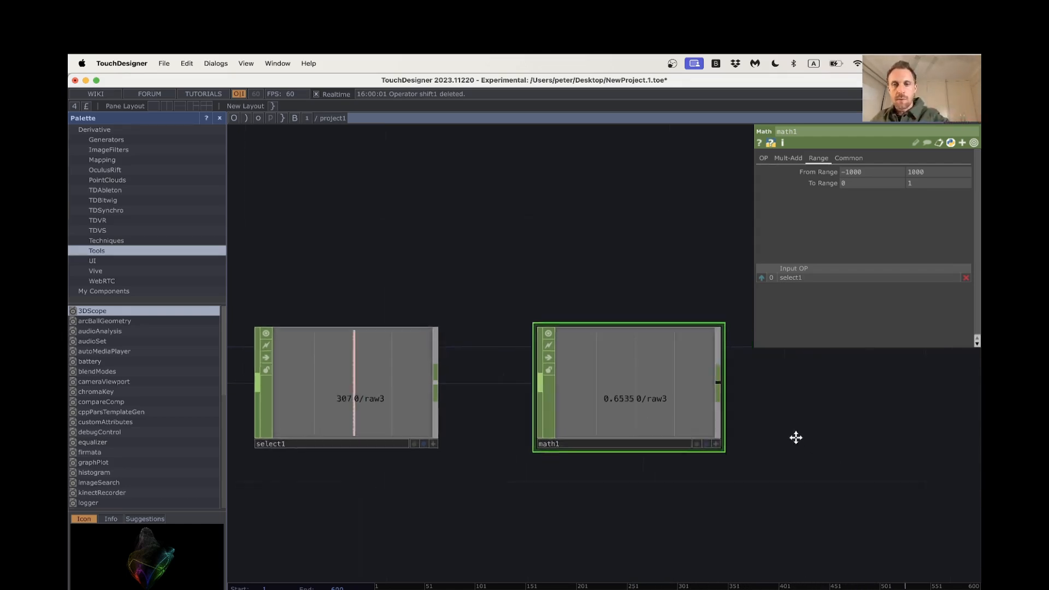
pyautogui.scroll(-1, 763, 479)
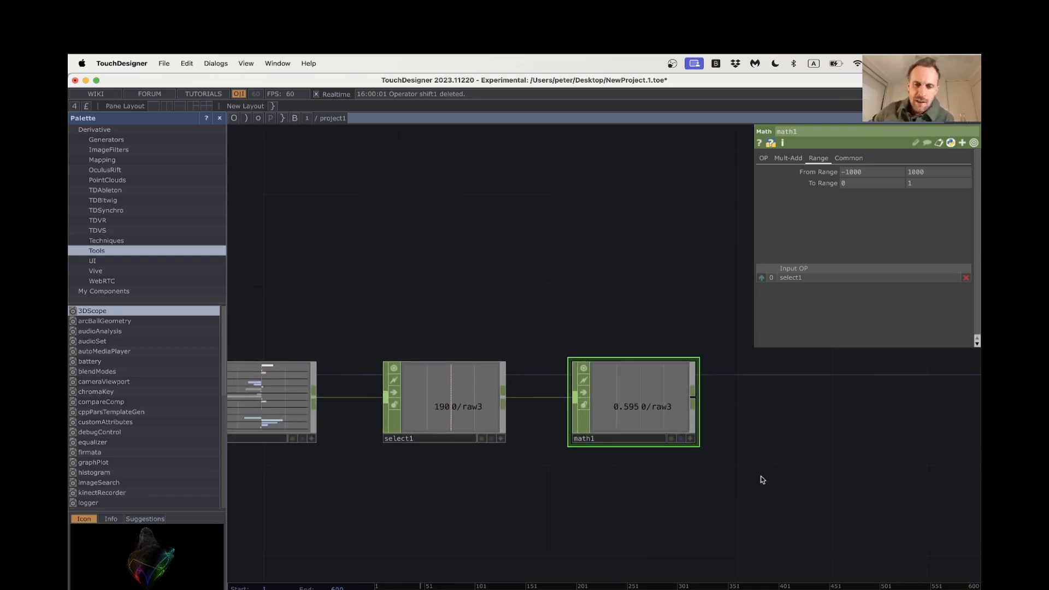
pyautogui.scroll(-4, 785, 447)
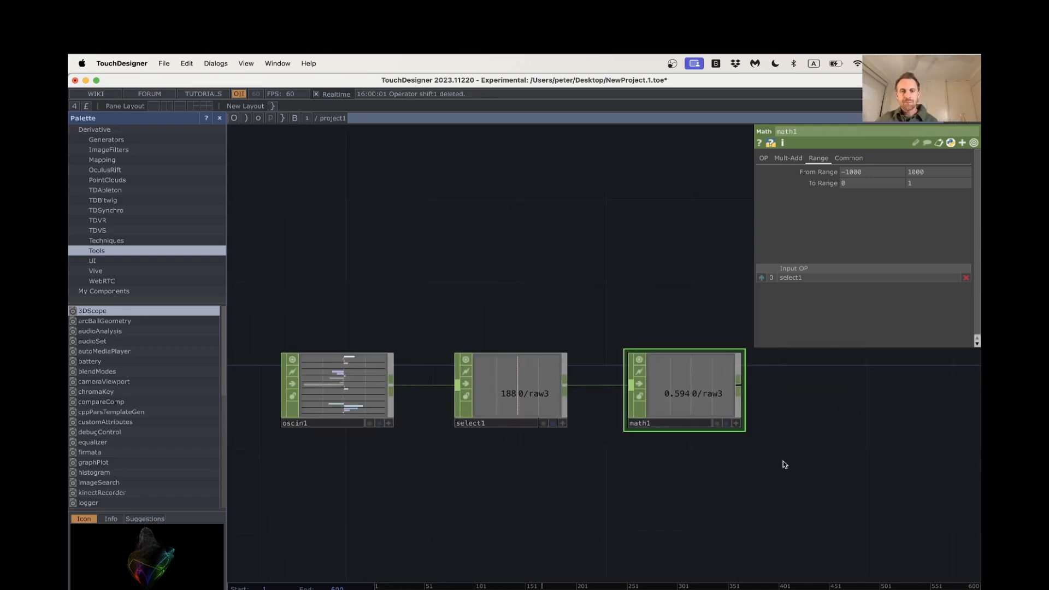
pyautogui.moveTo(786, 456); pyautogui.dragTo(655, 438)
pyautogui.scroll(-4, 727, 449)
pyautogui.scroll(-4, 747, 454)
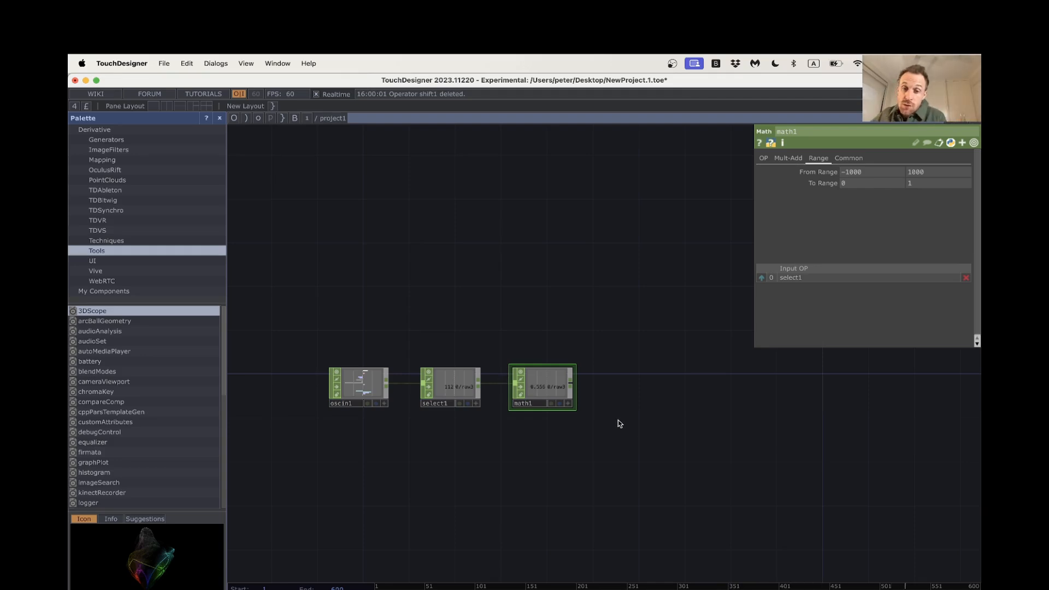
pyautogui.moveTo(665, 458); pyautogui.dragTo(629, 431)
pyautogui.press('p')
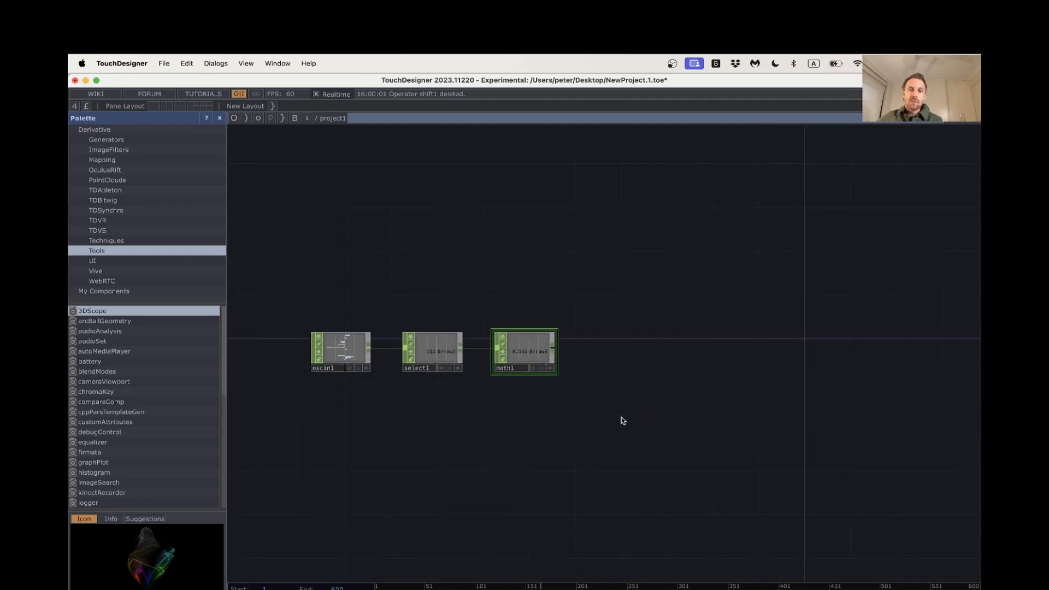
# Add a Camera COMP to the network, placing it below and to the right of math1
pyautogui.press('Tab')
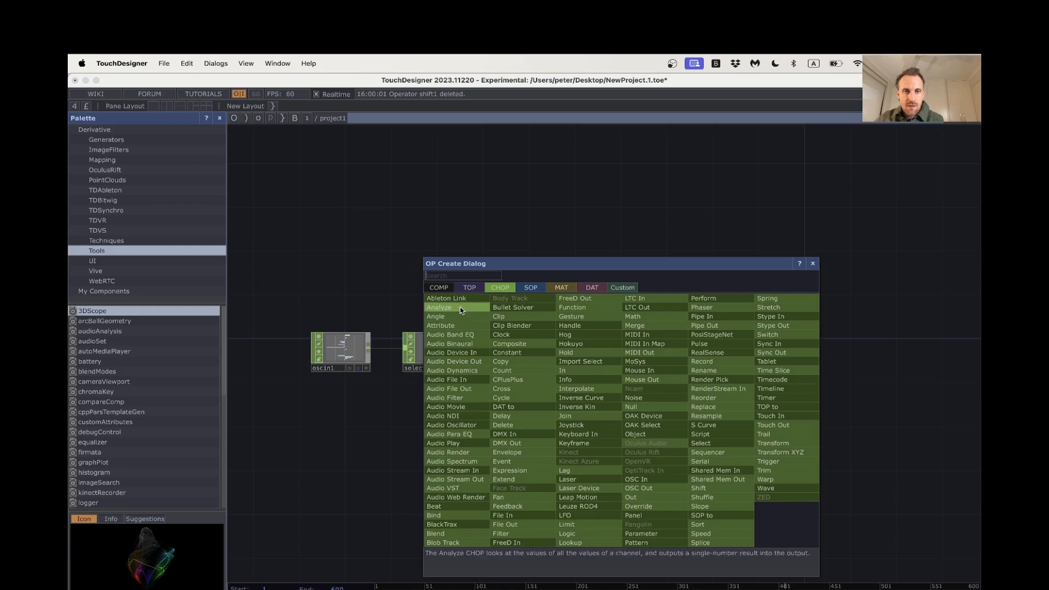
pyautogui.click(438, 288)
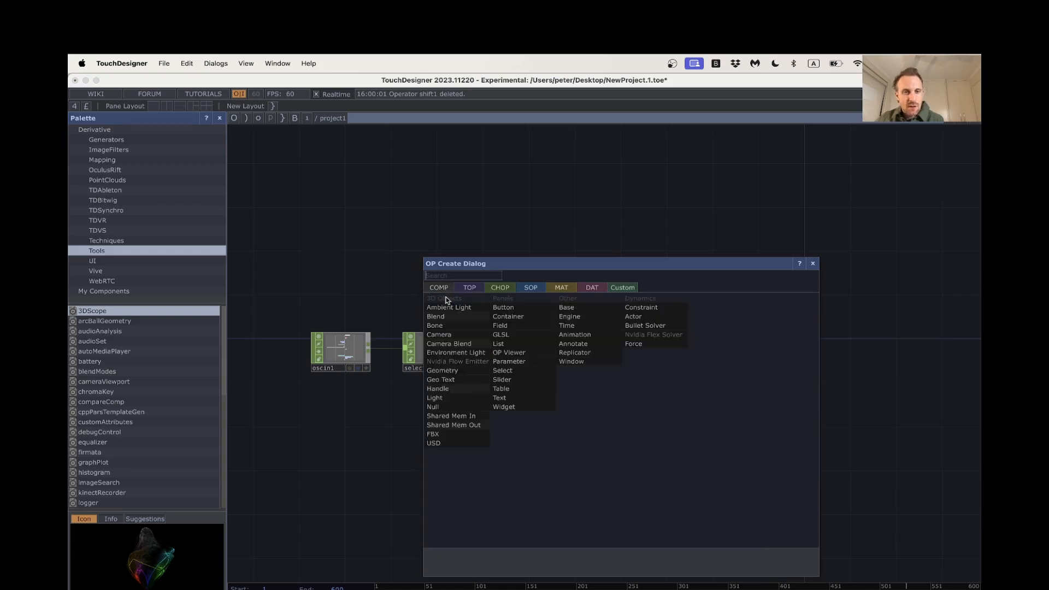
pyautogui.click(453, 339)
pyautogui.click(737, 429)
pyautogui.hscroll(1, 740, 503)
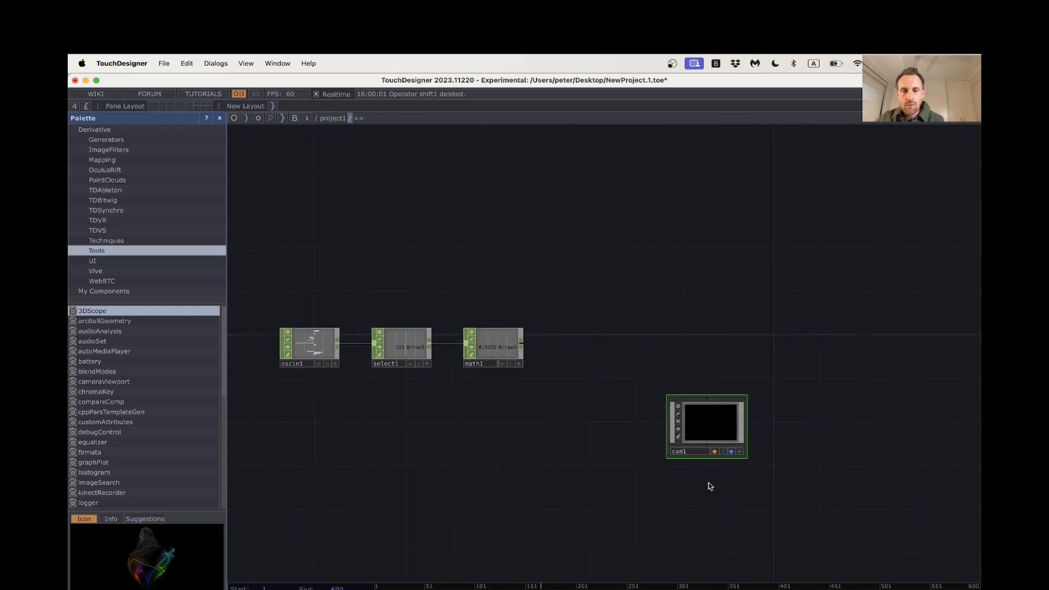
# Add a Light COMP and place it above cam1 in the network
pyautogui.moveTo(710, 487); pyautogui.dragTo(709, 486)
pyautogui.press('Tab')
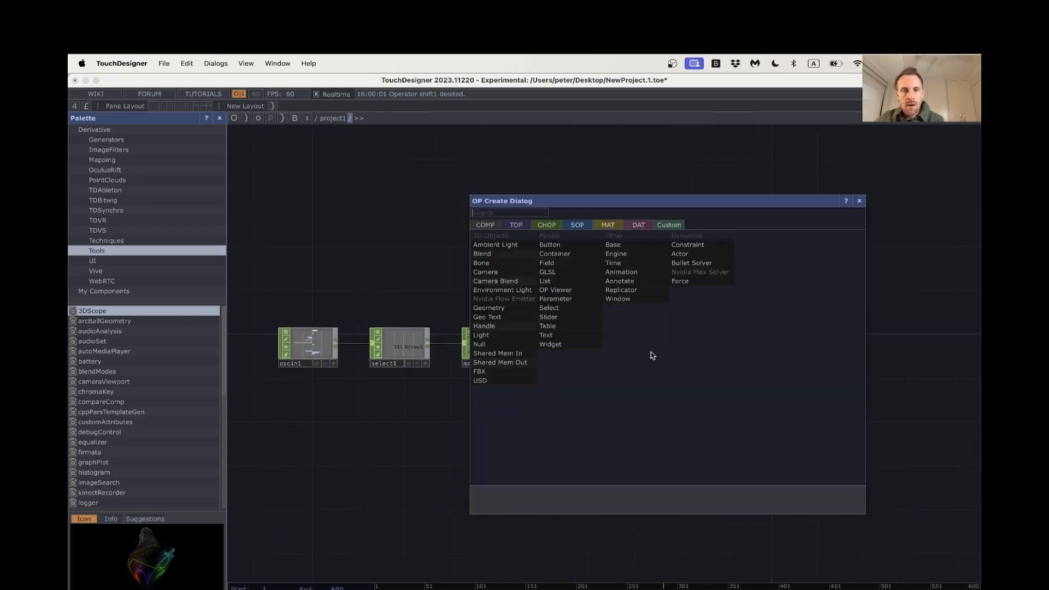
pyautogui.click(516, 335)
pyautogui.click(714, 311)
pyautogui.moveTo(808, 431); pyautogui.dragTo(765, 415)
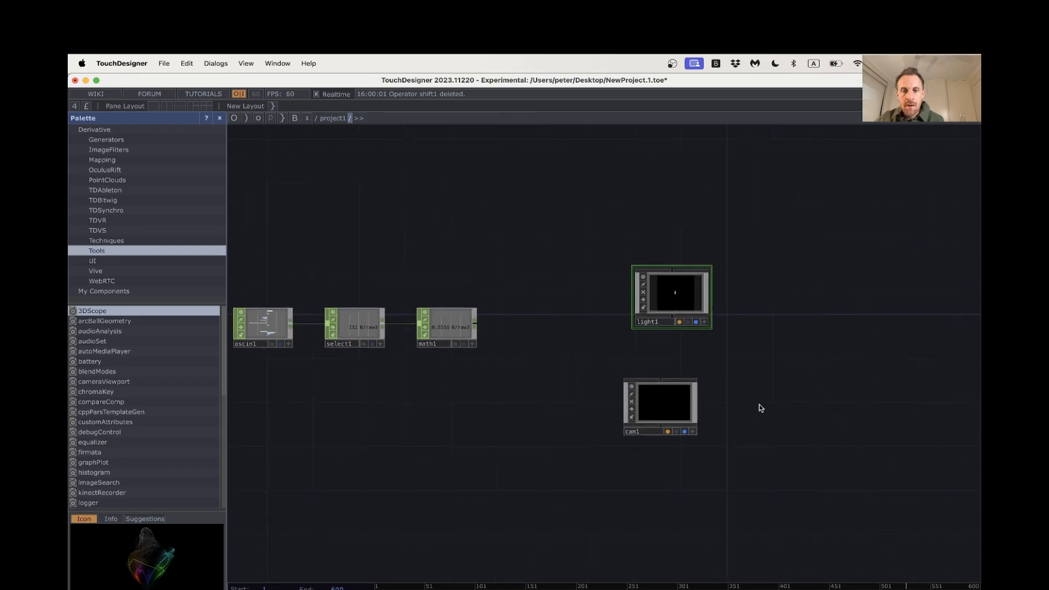
# Add a Render TOP to the right of the light and camera, and line up light1 and cam1 beside it
pyautogui.press('Tab')
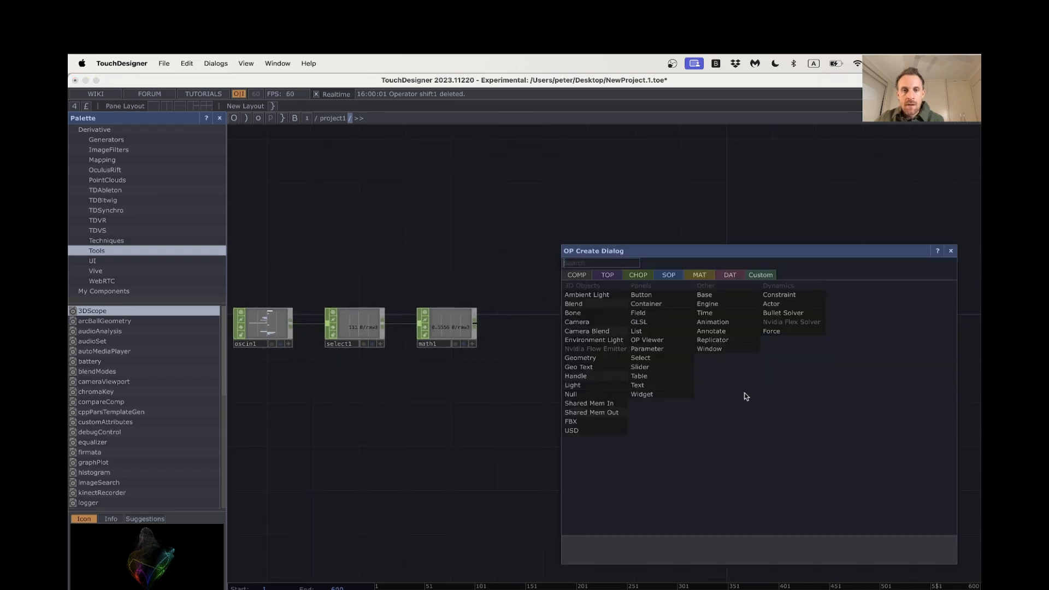
pyautogui.click(605, 276)
pyautogui.write('re')
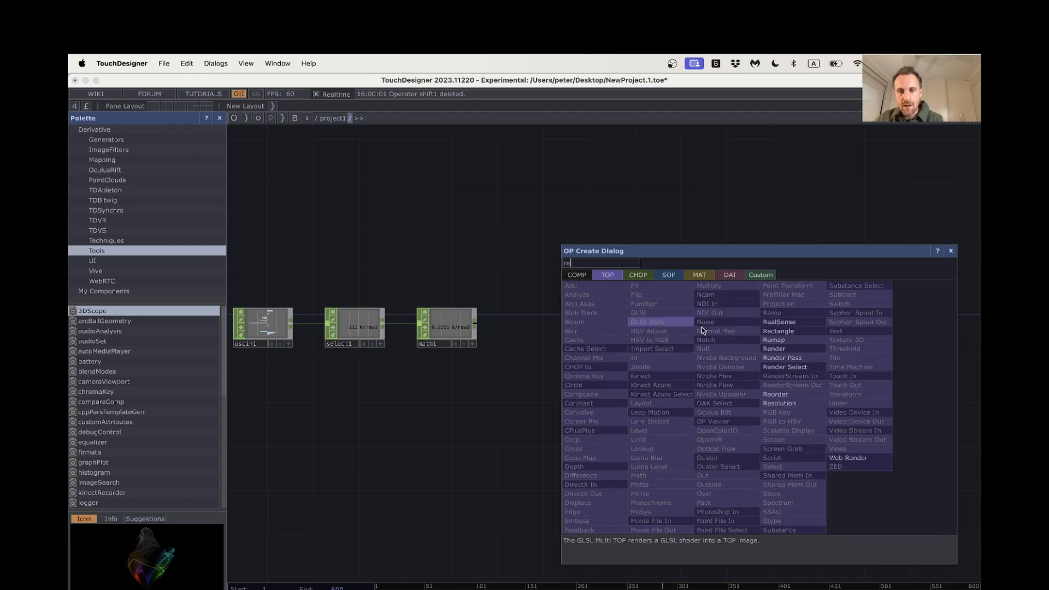
pyautogui.click(774, 348)
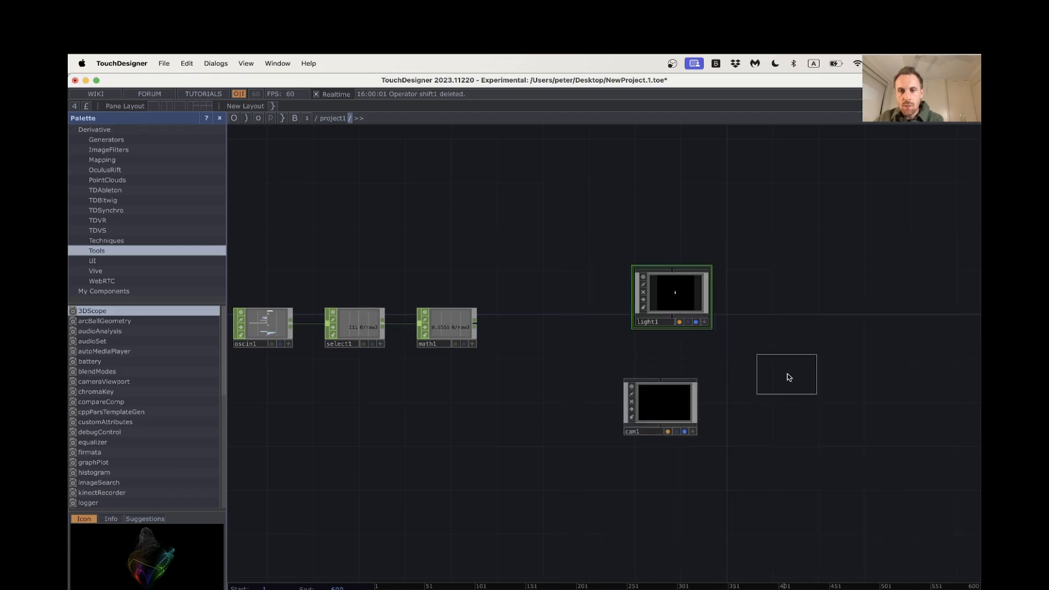
pyautogui.click(790, 361)
pyautogui.moveTo(682, 392); pyautogui.dragTo(705, 393)
pyautogui.moveTo(668, 295); pyautogui.dragTo(679, 295)
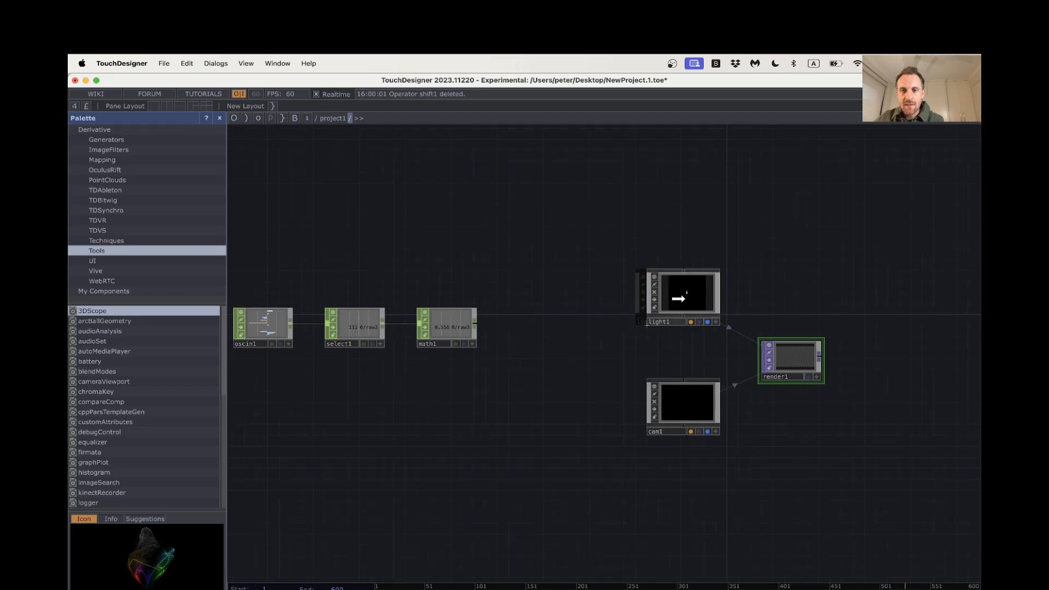
# Add a Geometry COMP to the lower left of cam1, and shift cam1 and render1 to space out the render network
pyautogui.hscroll(3, 728, 383)
pyautogui.scroll(-2, 728, 383)
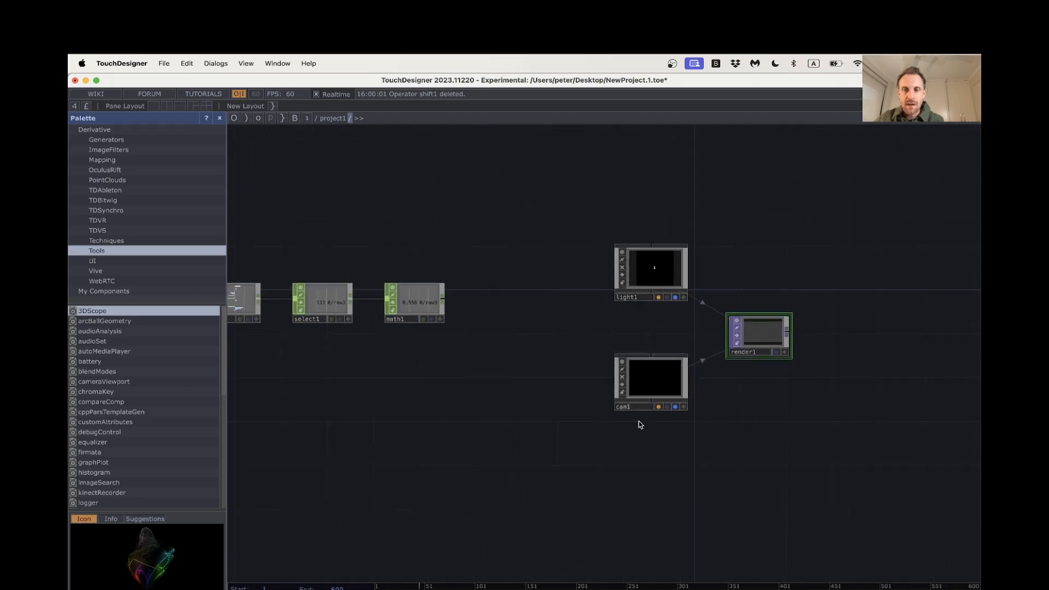
pyautogui.press('Tab')
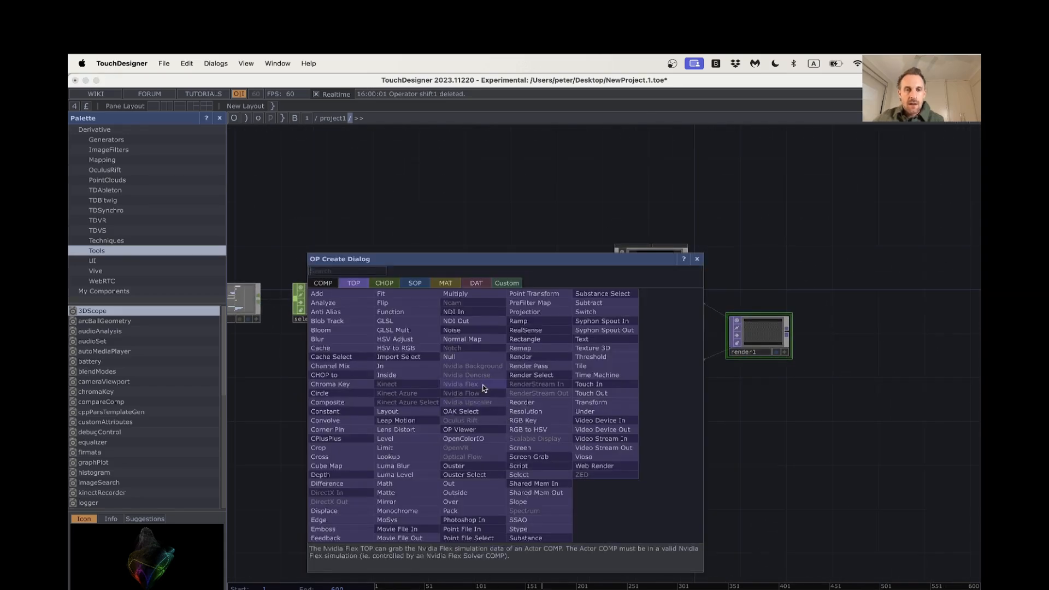
pyautogui.click(323, 283)
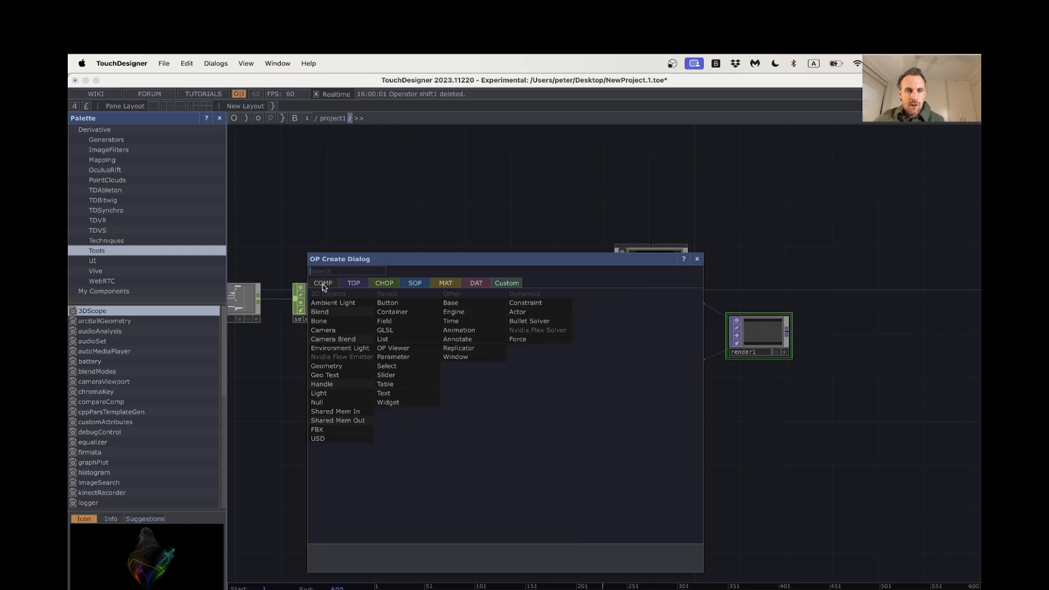
pyautogui.click(339, 370)
pyautogui.click(527, 454)
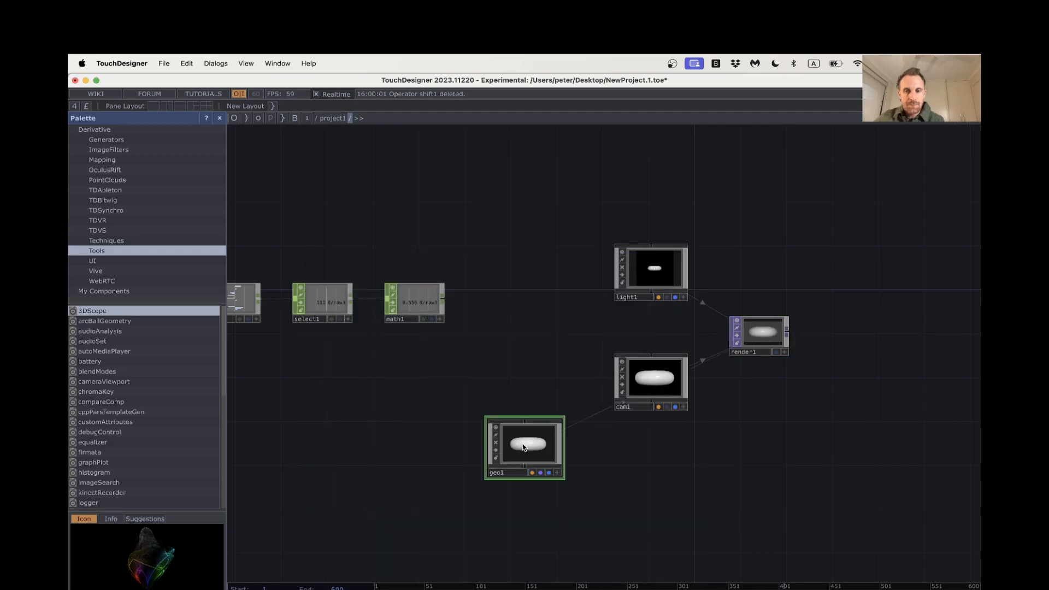
pyautogui.moveTo(661, 404); pyautogui.dragTo(672, 437)
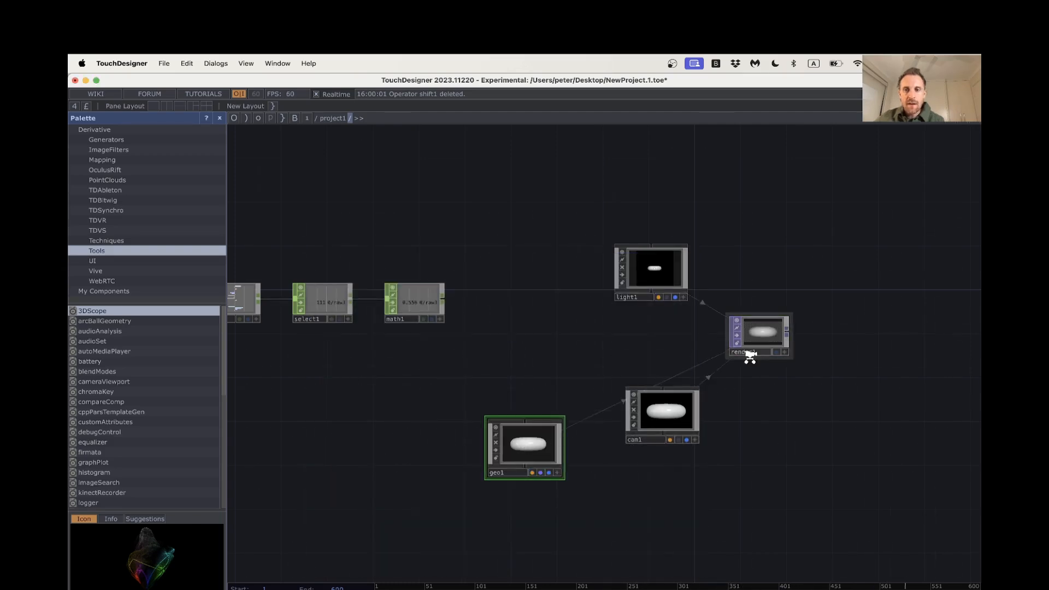
pyautogui.scroll(3, 749, 358)
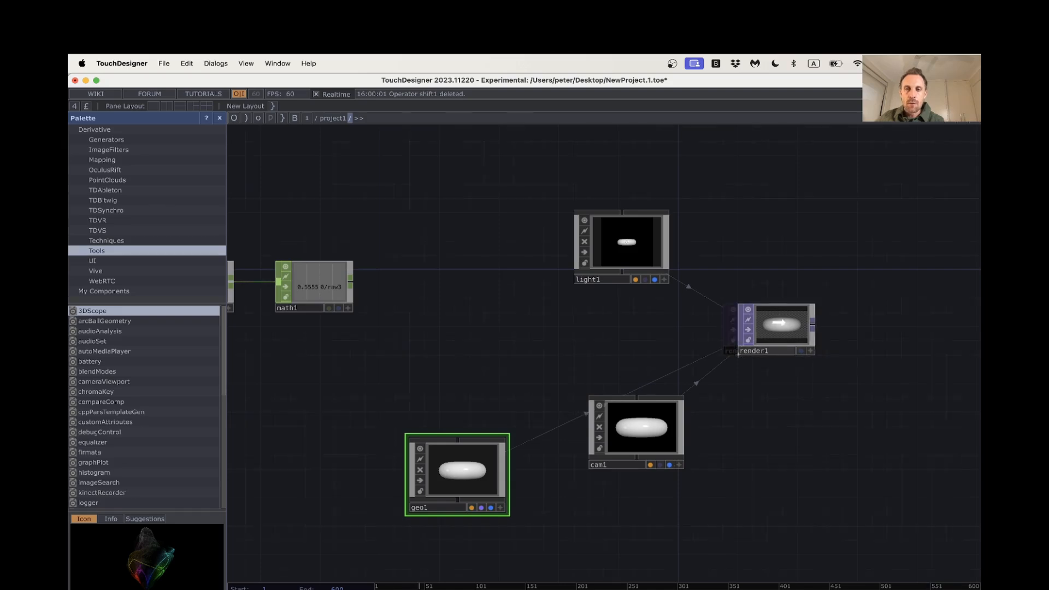
pyautogui.click(765, 326)
pyautogui.hscroll(2, 757, 410)
pyautogui.hscroll(1, 757, 410)
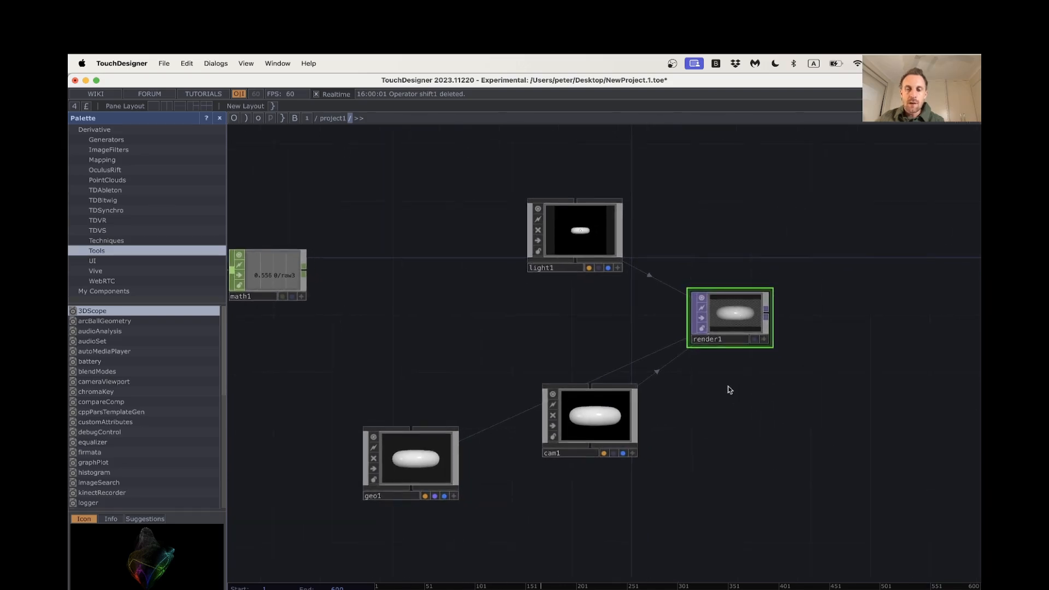
pyautogui.press('Tab')
pyautogui.click(573, 257)
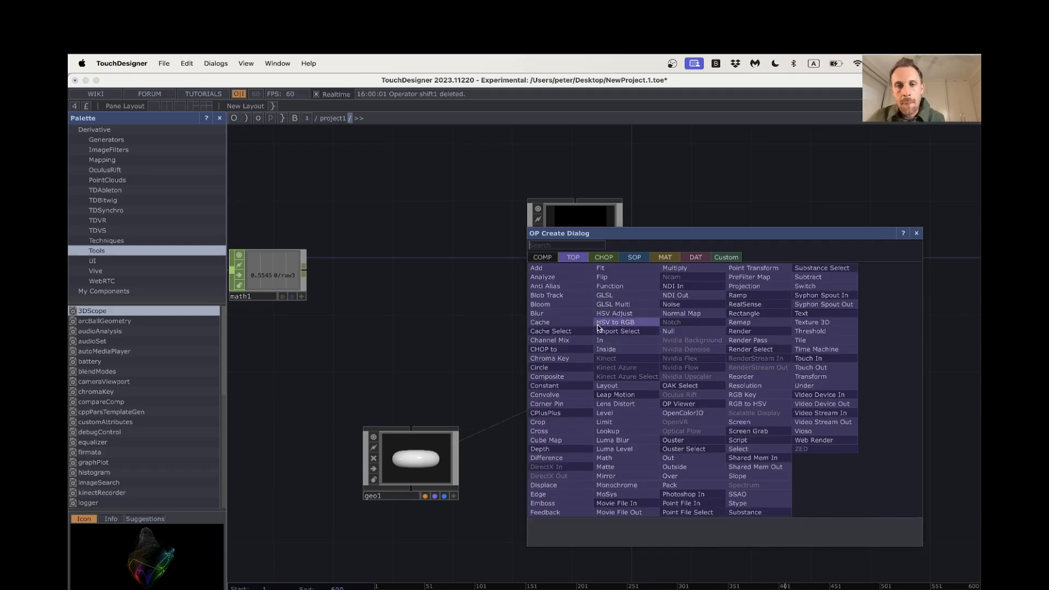
pyautogui.click(919, 234)
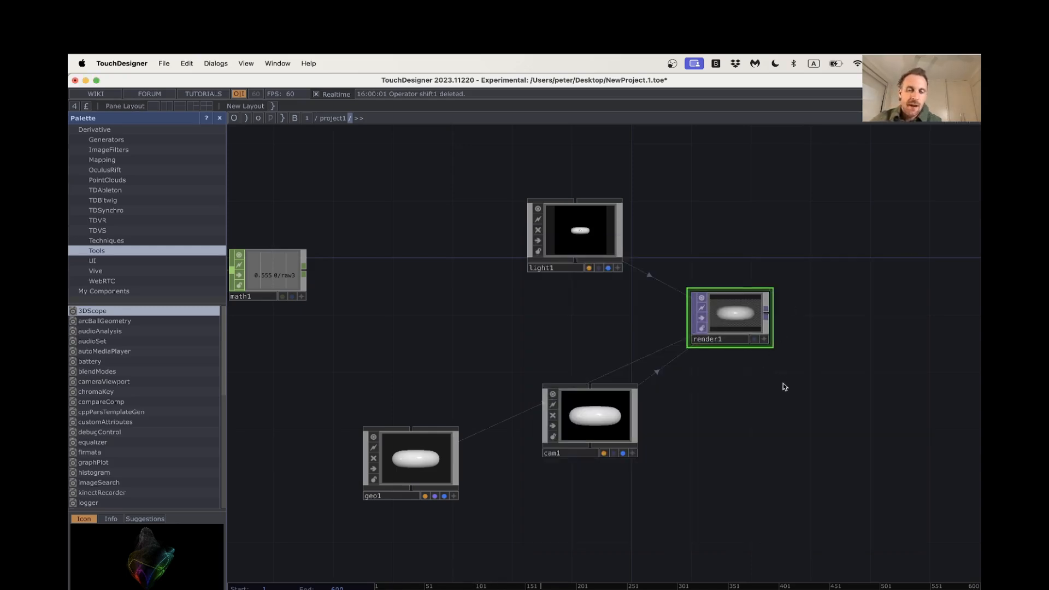
# Move cam1 and geo1 closer to render1 so they sit beneath it in the network
pyautogui.scroll(2, 767, 365)
pyautogui.scroll(-3, 746, 391)
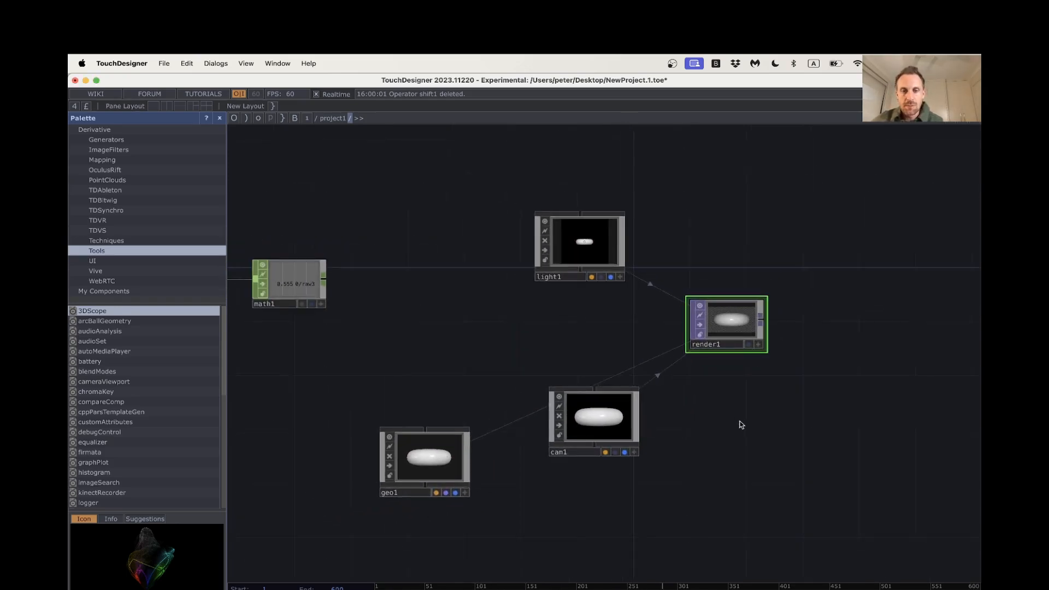
pyautogui.moveTo(622, 415); pyautogui.dragTo(689, 440)
pyautogui.moveTo(465, 453); pyautogui.dragTo(547, 429)
pyautogui.moveTo(653, 455); pyautogui.dragTo(666, 432)
pyautogui.moveTo(825, 451); pyautogui.dragTo(667, 432)
pyautogui.moveTo(666, 377); pyautogui.dragTo(652, 376)
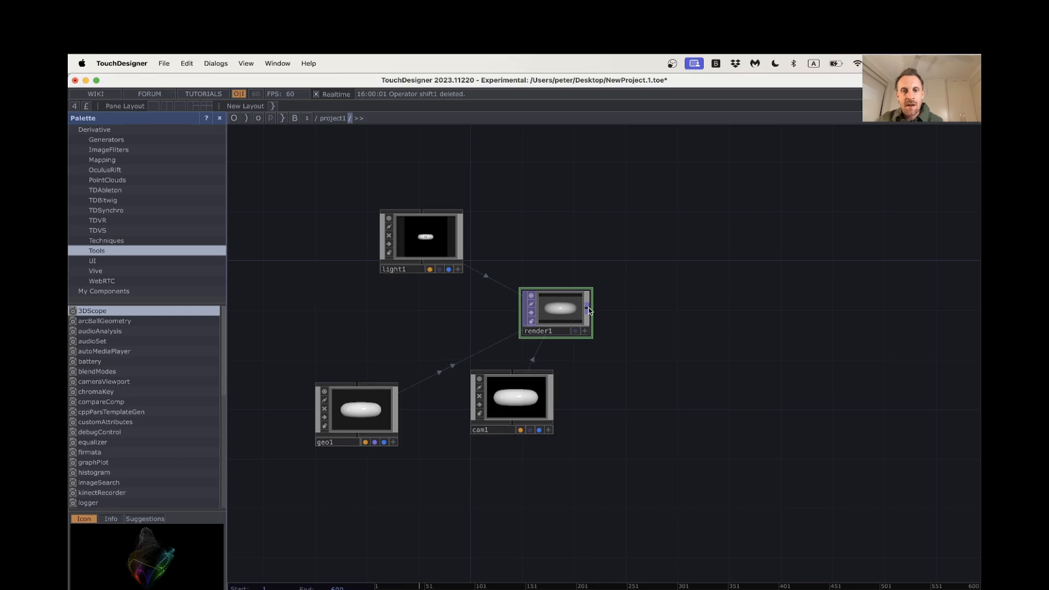
# Add an Out TOP wired to the output of render1 and place it to the right of that operator
pyautogui.click(588, 309)
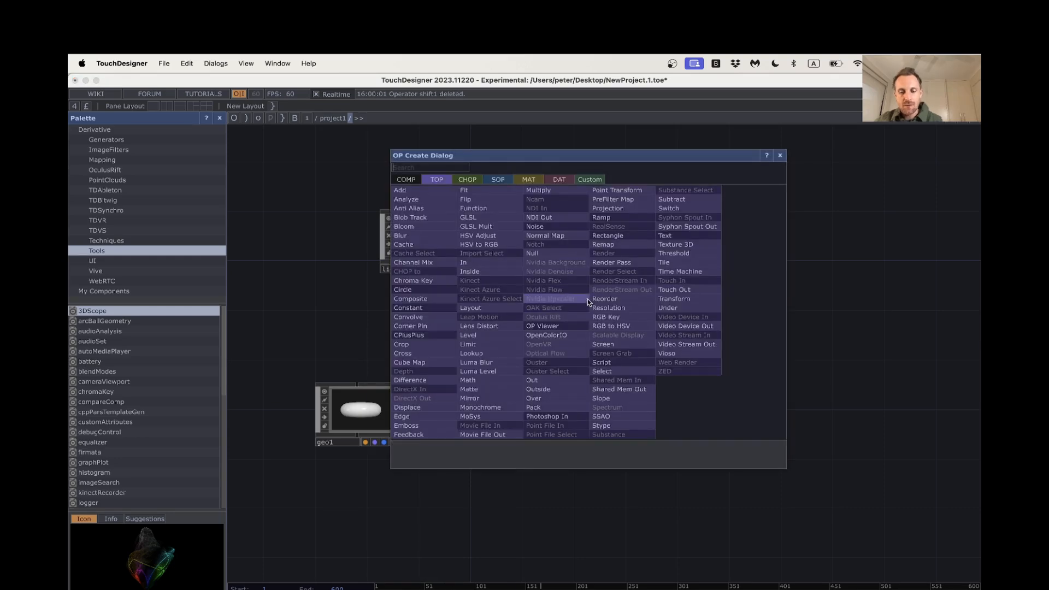
pyautogui.click(569, 377)
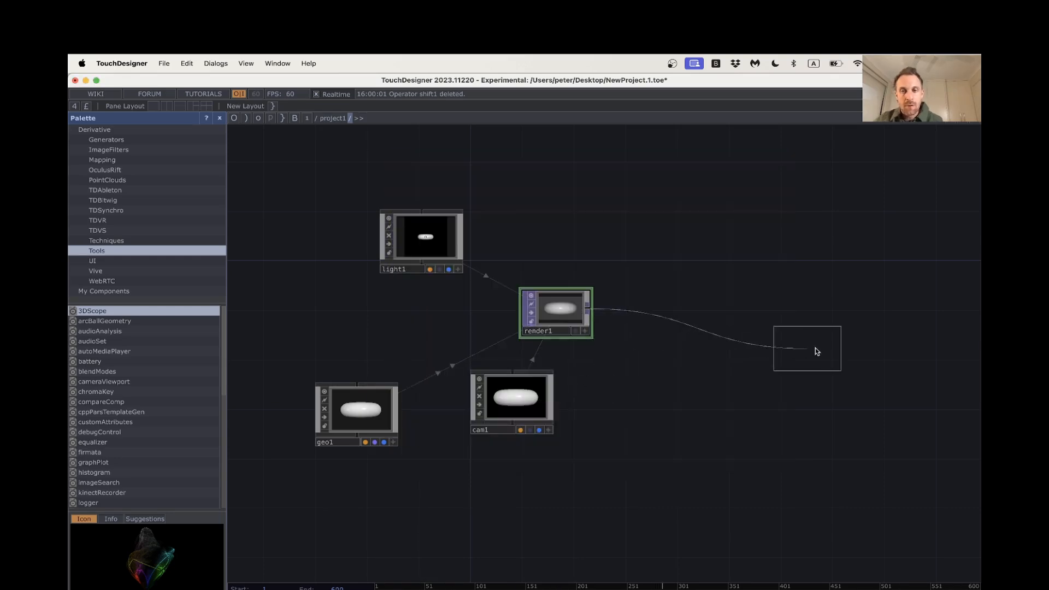
pyautogui.click(846, 317)
pyautogui.scroll(-2, 806, 393)
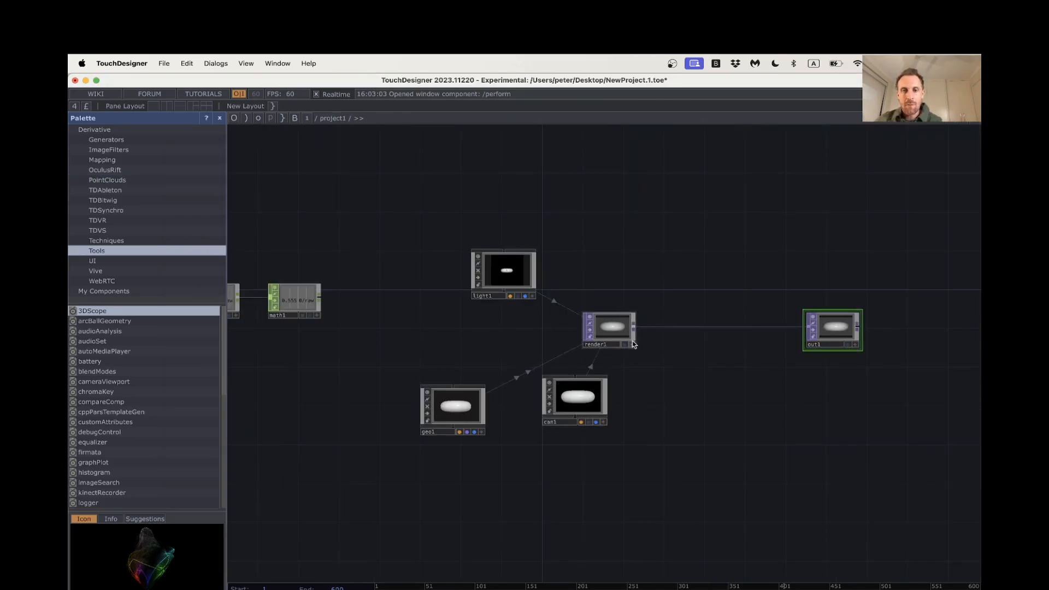
# Add a File In SOP in the empty network area to the lower left of geo1
pyautogui.hscroll(-5, 767, 365)
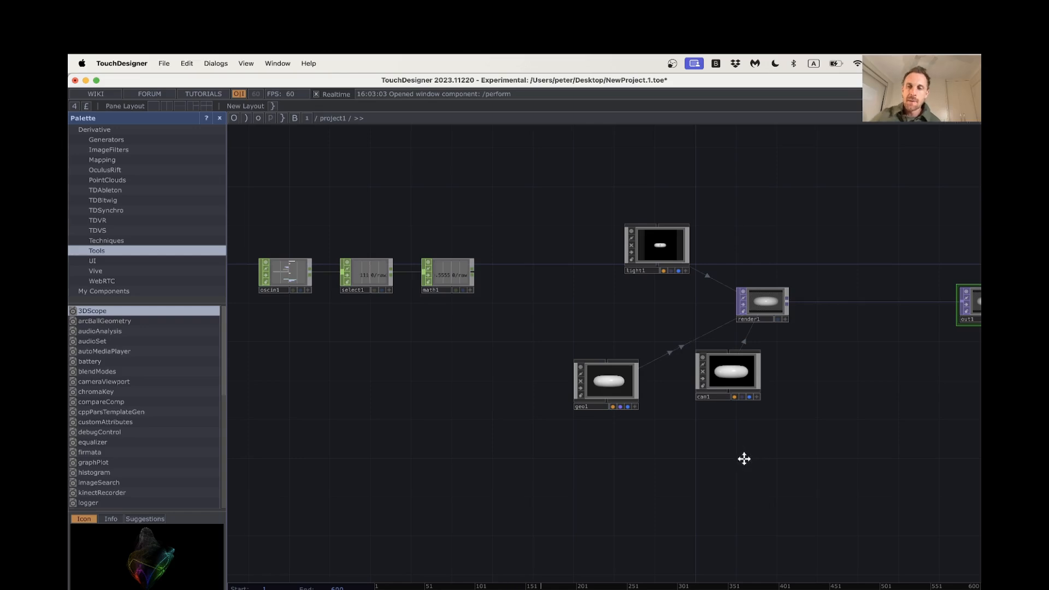
pyautogui.moveTo(745, 459); pyautogui.dragTo(612, 447)
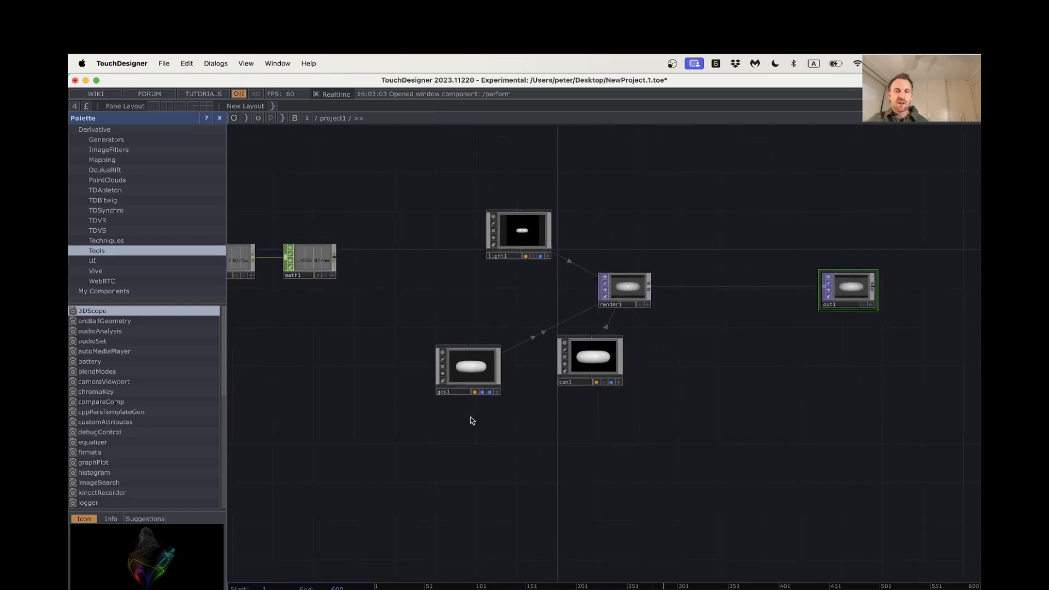
pyautogui.moveTo(717, 410); pyautogui.dragTo(841, 380)
pyautogui.press('Tab')
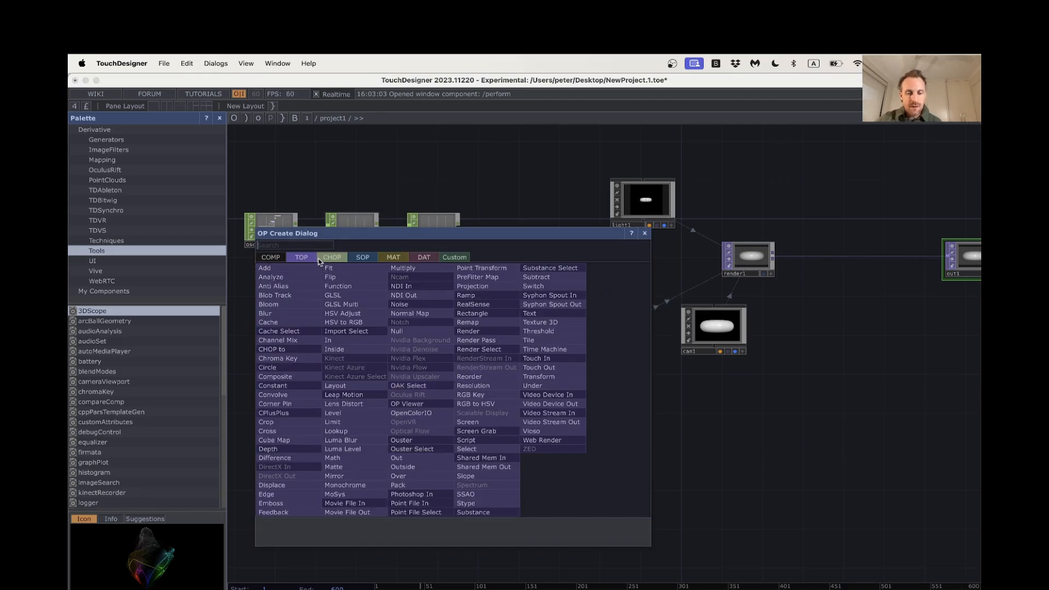
pyautogui.write('file')
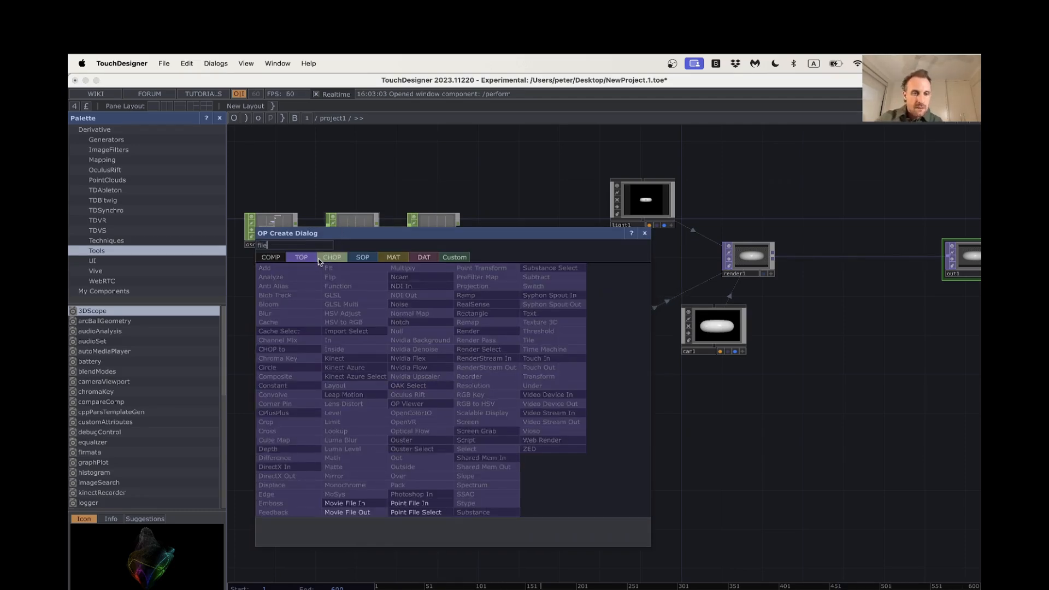
pyautogui.click(365, 259)
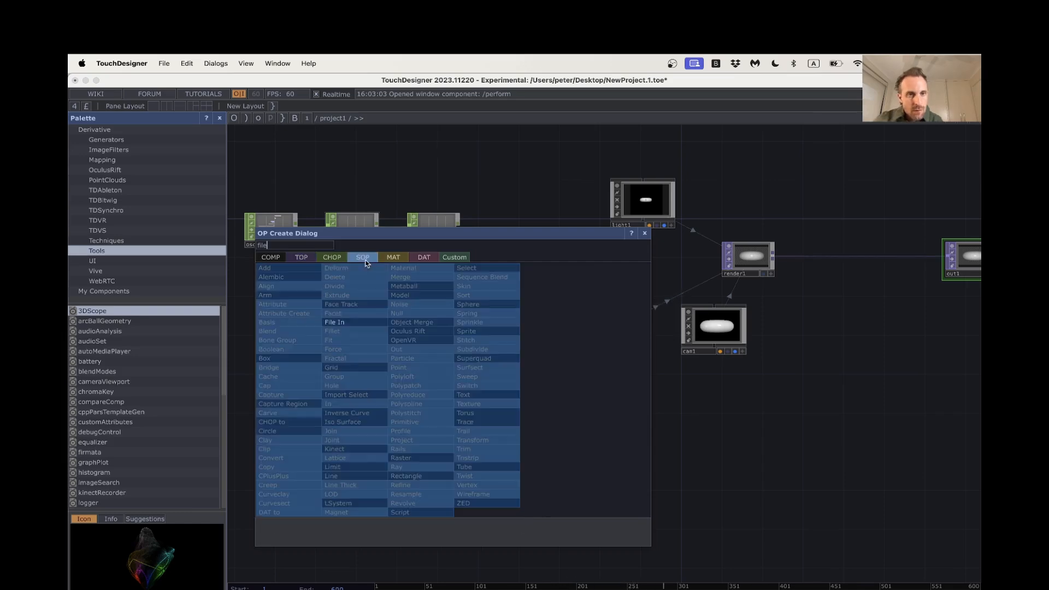
pyautogui.click(353, 323)
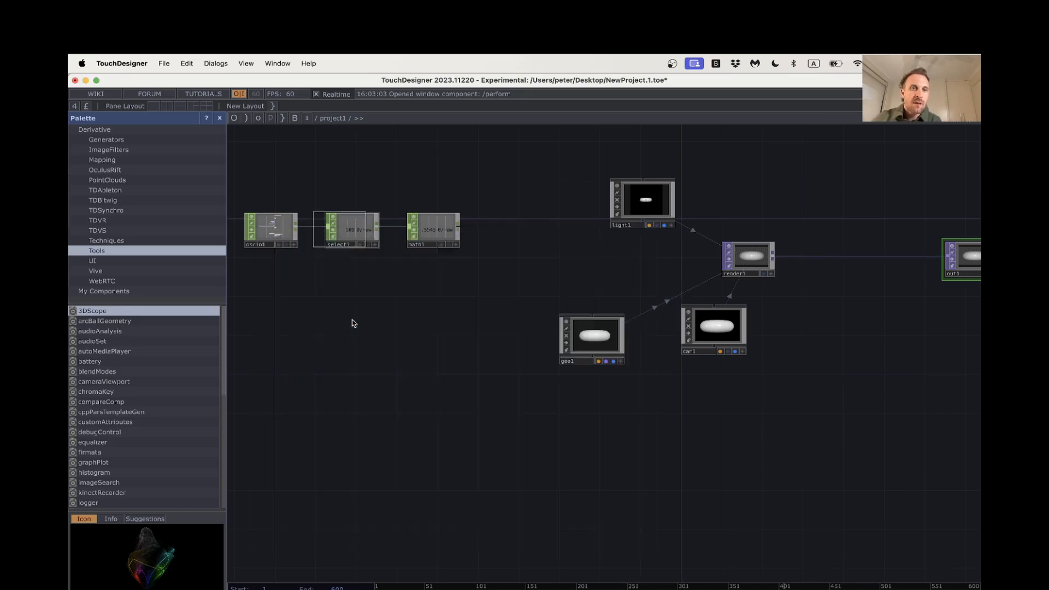
pyautogui.click(434, 419)
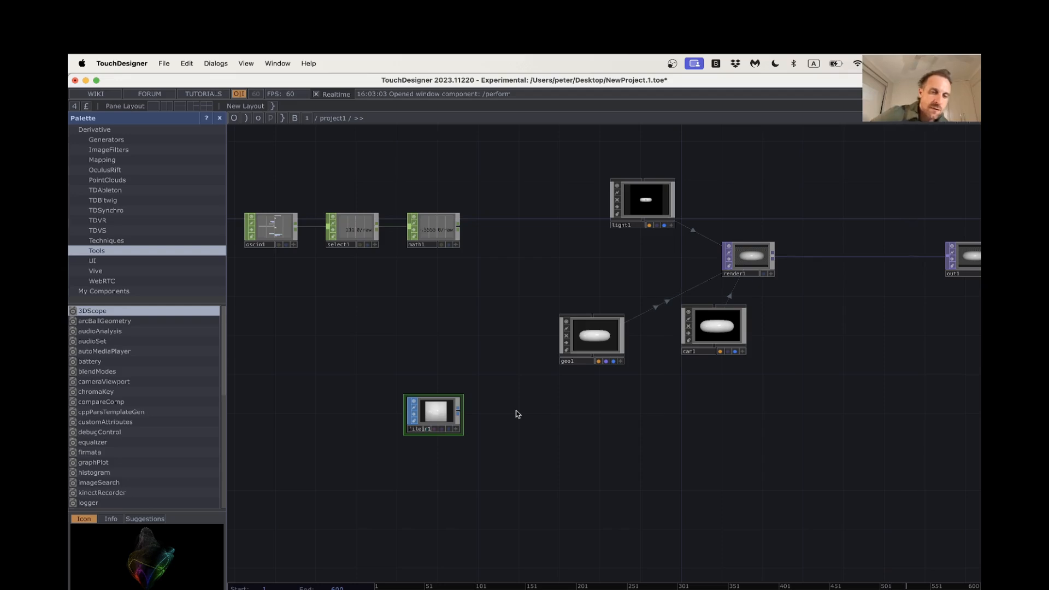
pyautogui.click(760, 265)
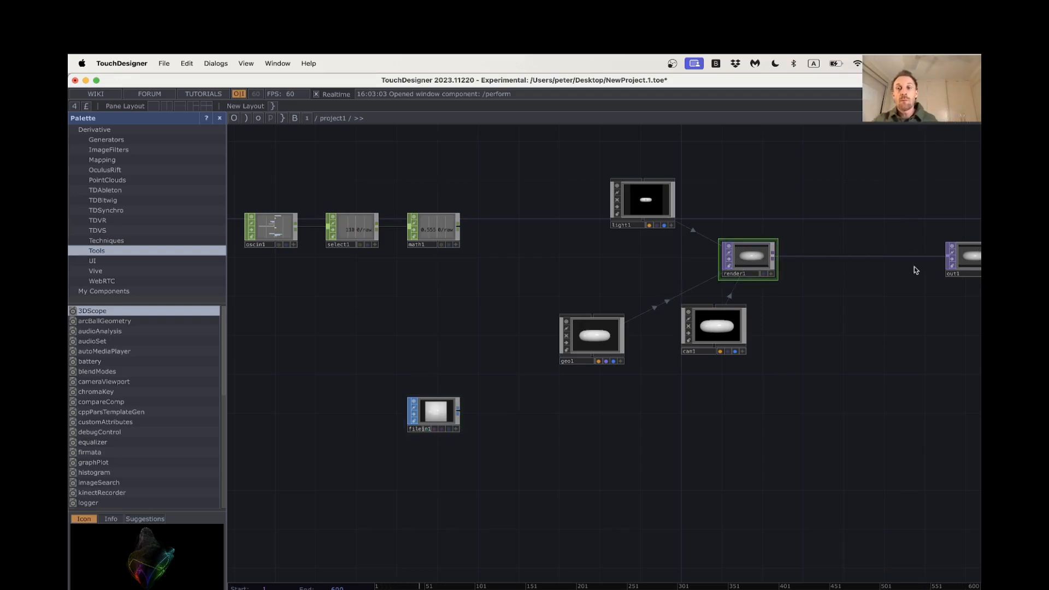
pyautogui.click(973, 266)
pyautogui.moveTo(861, 303); pyautogui.dragTo(770, 287)
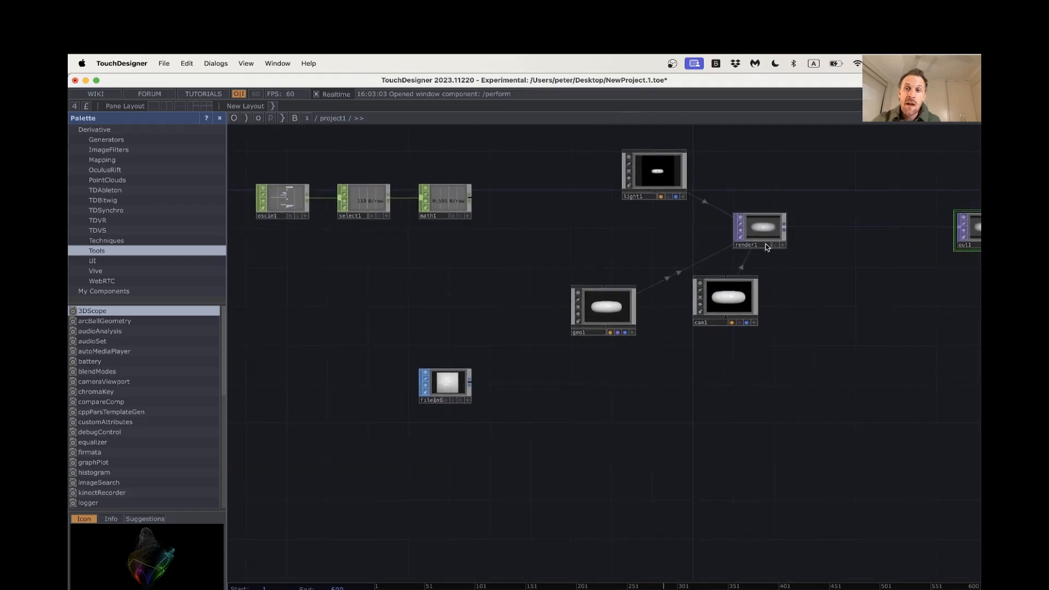
pyautogui.click(435, 380)
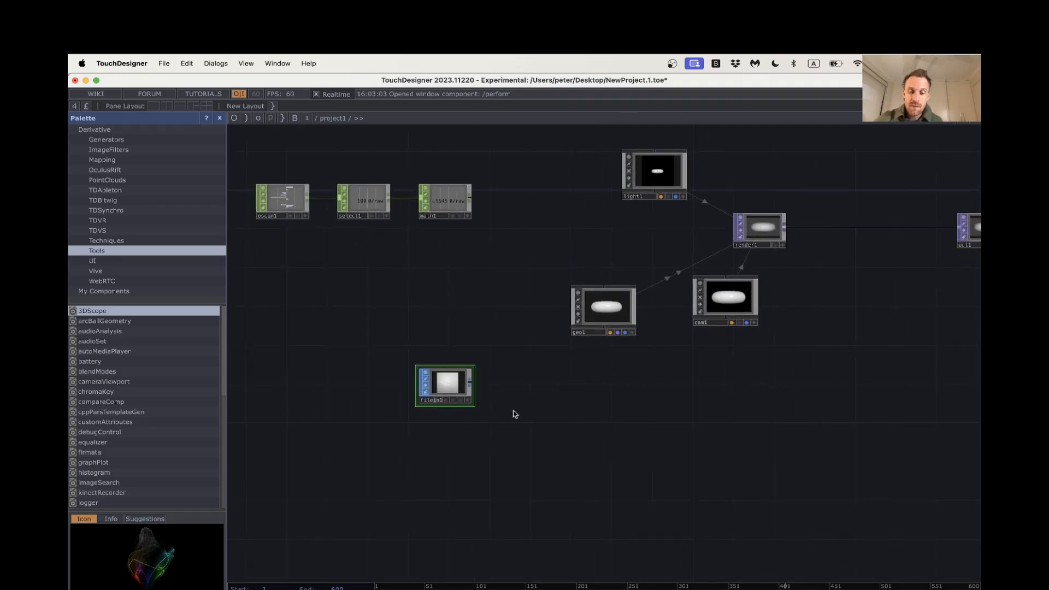
pyautogui.press('Tab')
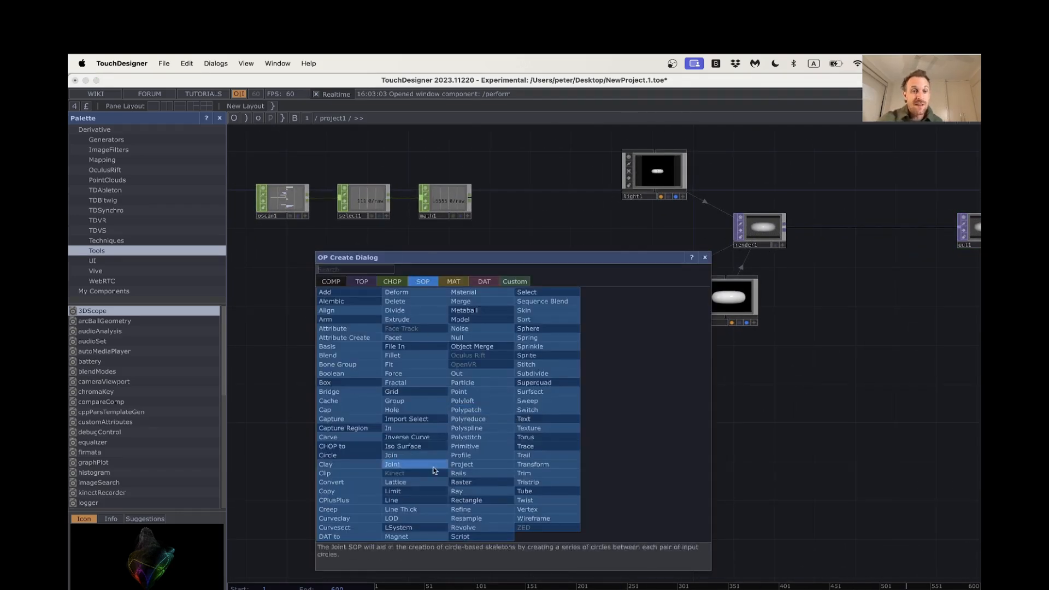
pyautogui.click(705, 258)
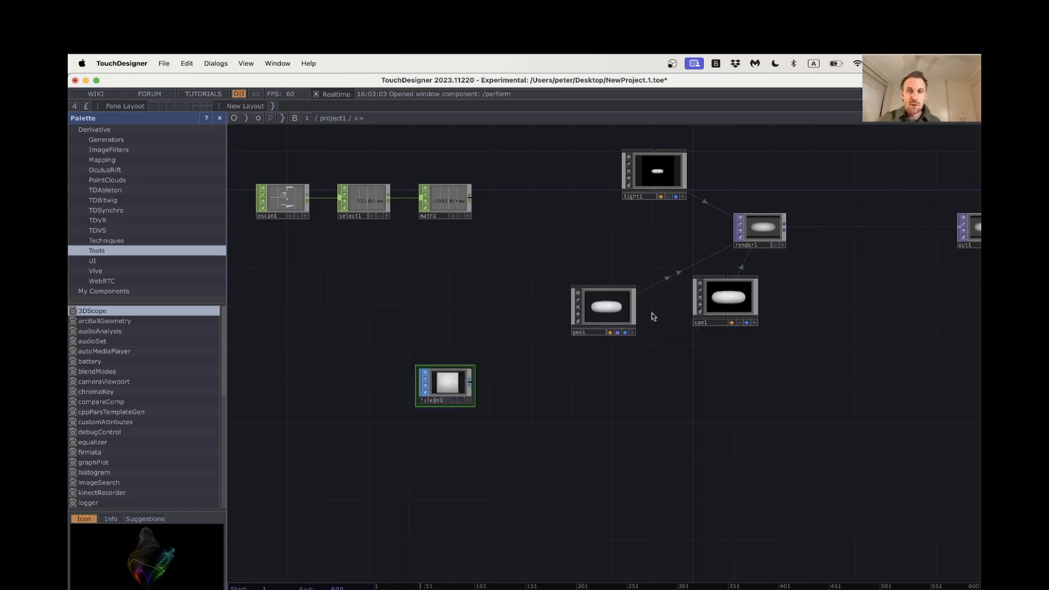
# Look inside geo1 at its torus1 SOP, orbit the torus in its viewer, and return to the project1 network
pyautogui.doubleClick(600, 309)
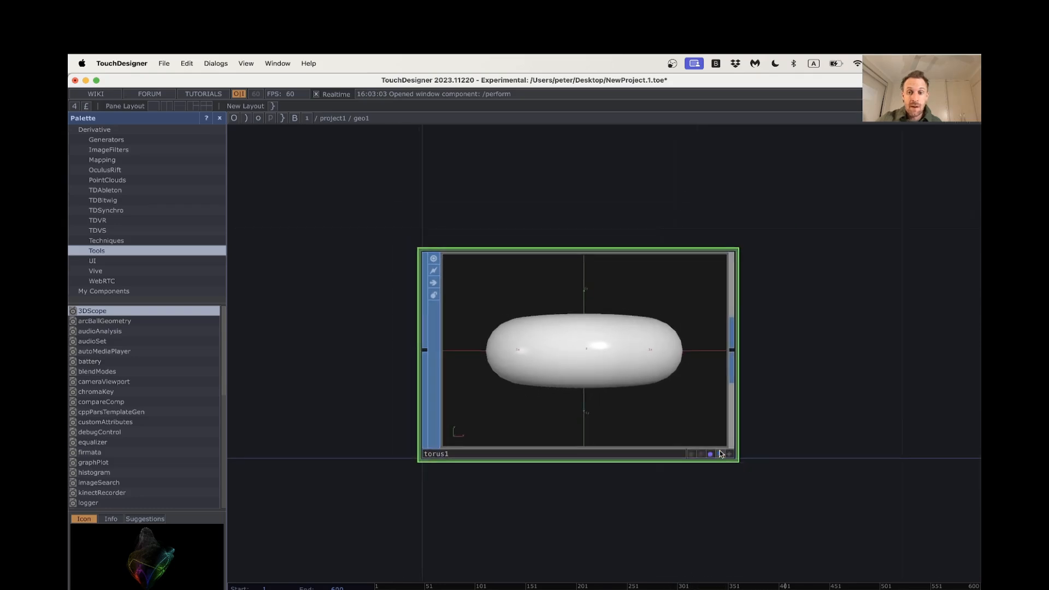
pyautogui.click(719, 454)
pyautogui.click(730, 456)
pyautogui.moveTo(618, 383)
pyautogui.mouseDown()
pyautogui.moveTo(592, 363)
pyautogui.moveTo(604, 358)
pyautogui.moveTo(606, 377)
pyautogui.mouseUp()
pyautogui.click(731, 454)
pyautogui.scroll(-3, 688, 394)
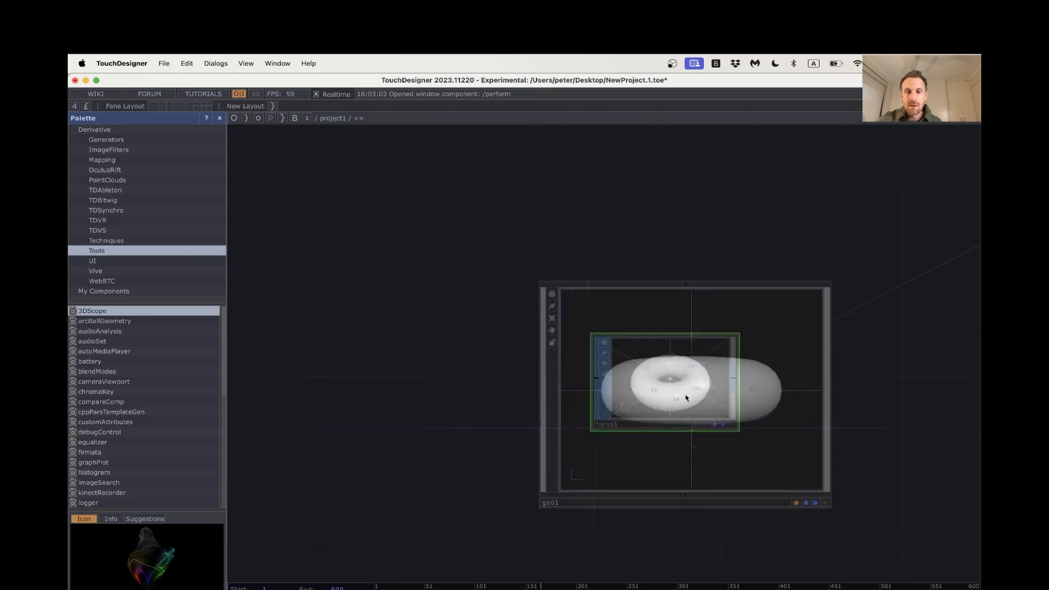
pyautogui.scroll(-10, 687, 398)
pyautogui.scroll(2, 720, 407)
pyautogui.scroll(2, 675, 432)
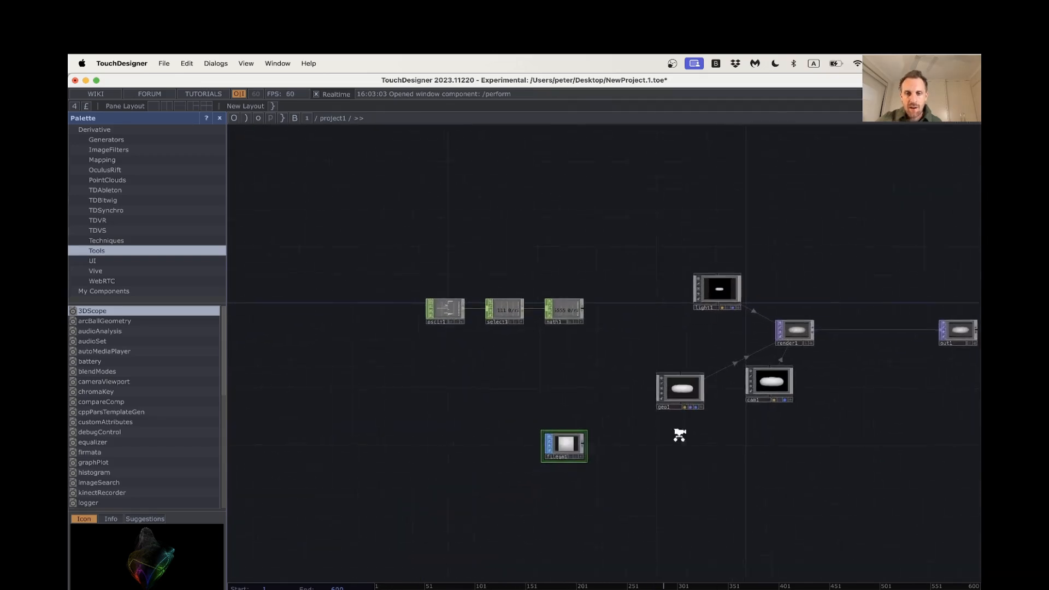
pyautogui.hscroll(5, 700, 429)
pyautogui.scroll(3, 489, 486)
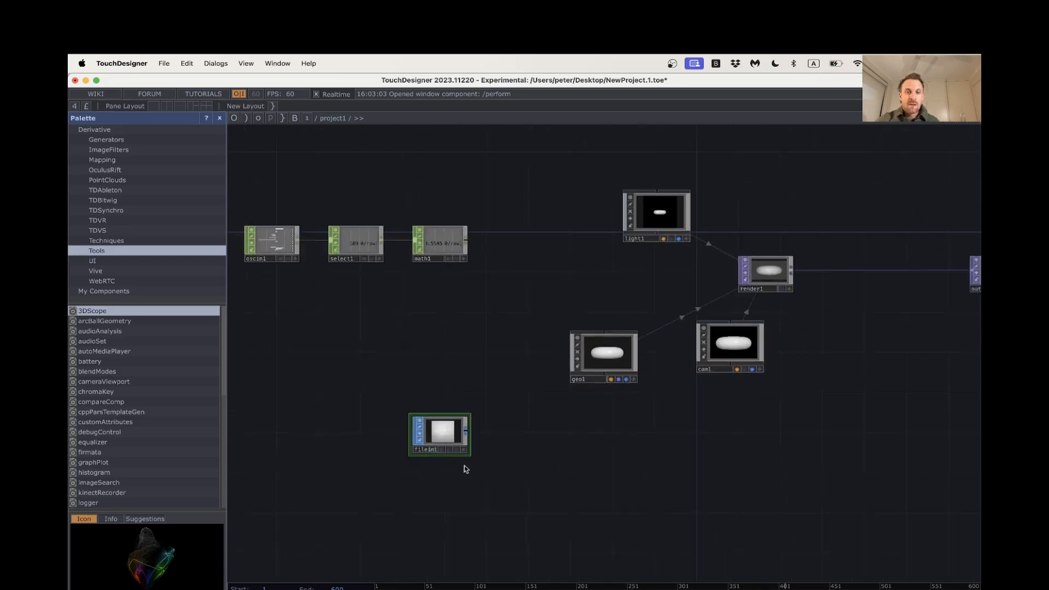
pyautogui.hscroll(-3, 457, 424)
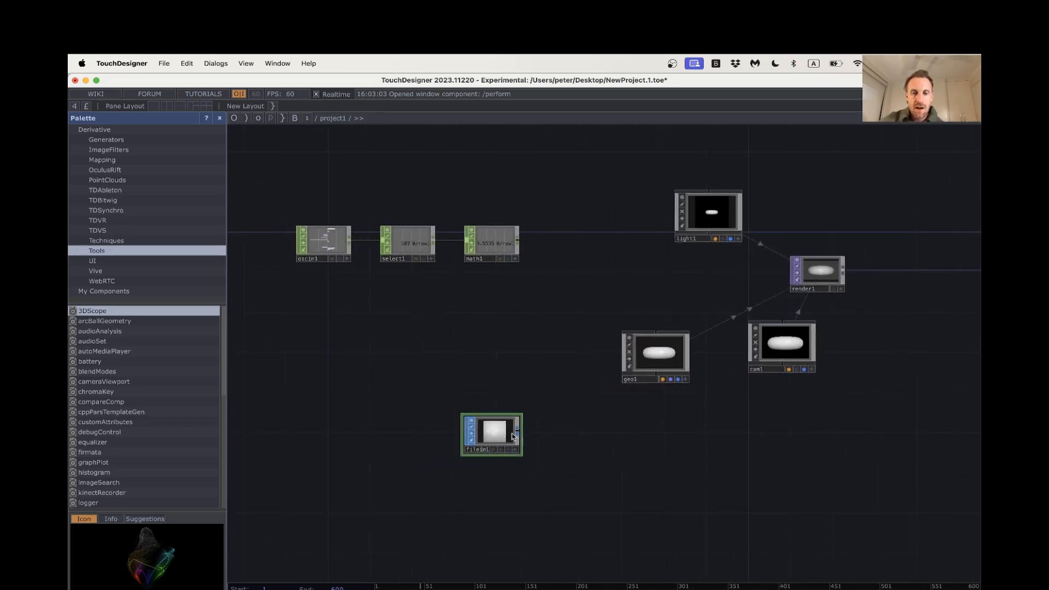
# Load bow.obj from PHD_HK/18_Semester_B_2024/HKBU_Research/Stanford_Workshop/Assets/Bow as filein1's Geometry File
pyautogui.press('p')
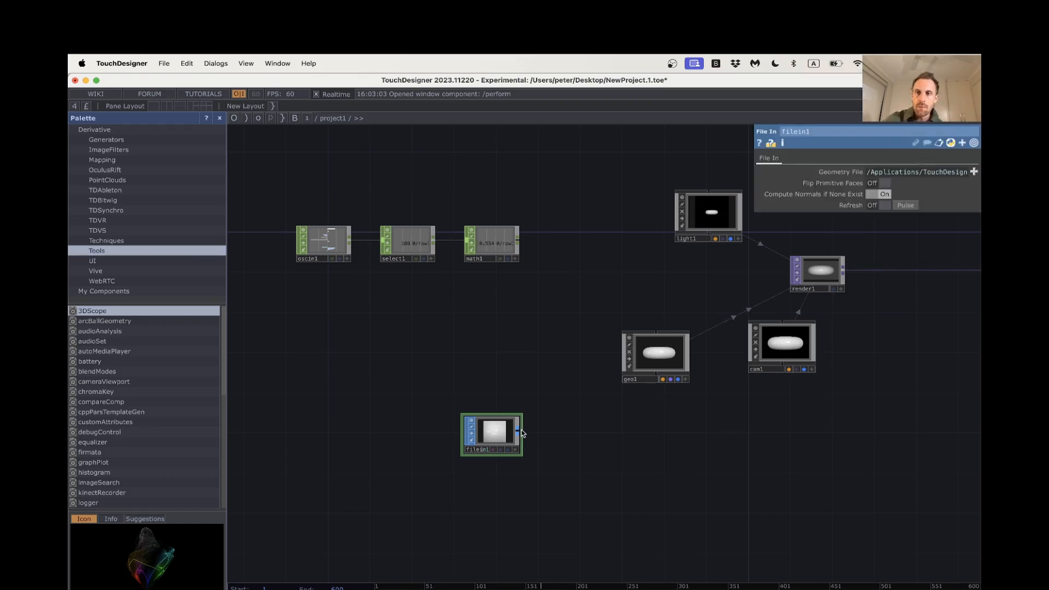
pyautogui.click(976, 174)
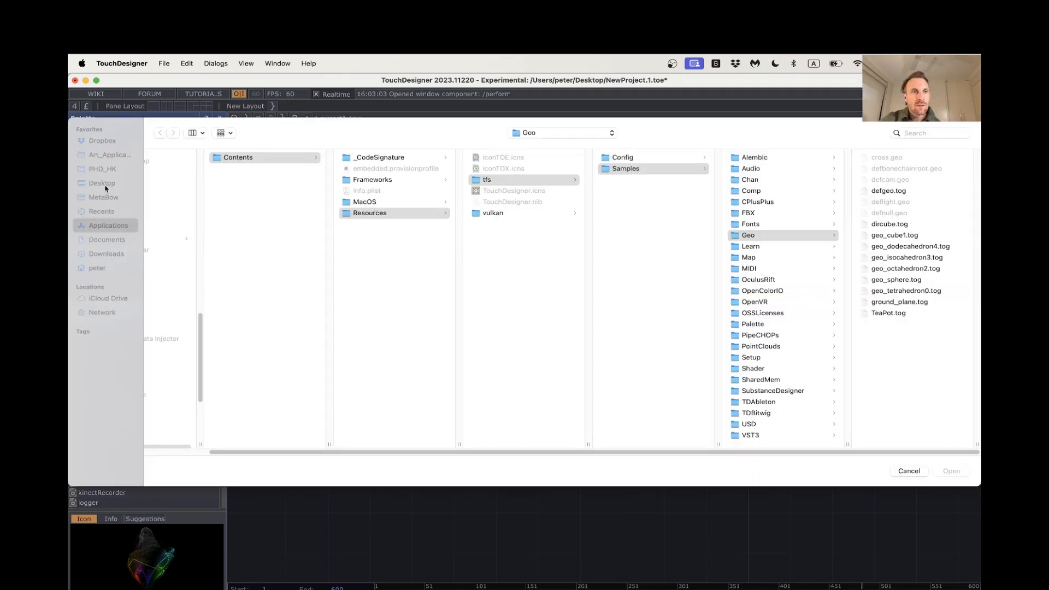
pyautogui.click(103, 169)
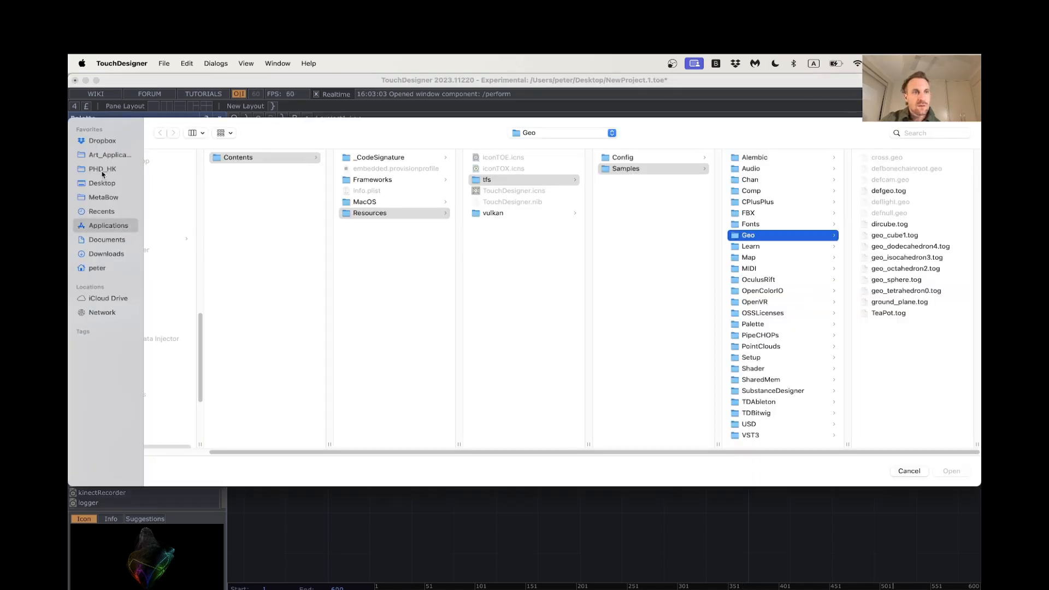
pyautogui.click(238, 347)
pyautogui.click(350, 204)
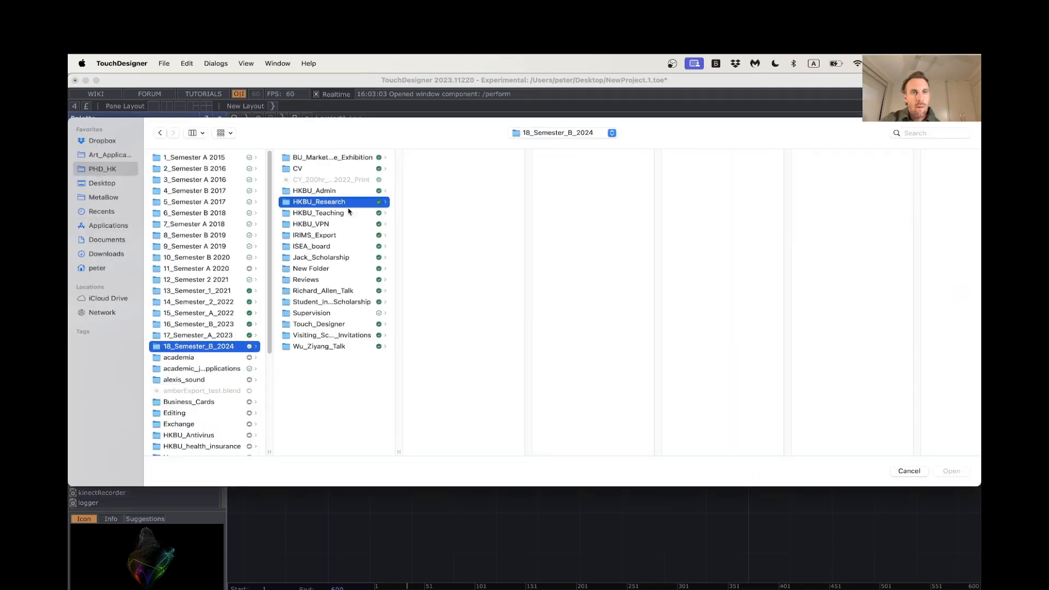
pyautogui.scroll(-5, 481, 358)
pyautogui.scroll(-5, 481, 358)
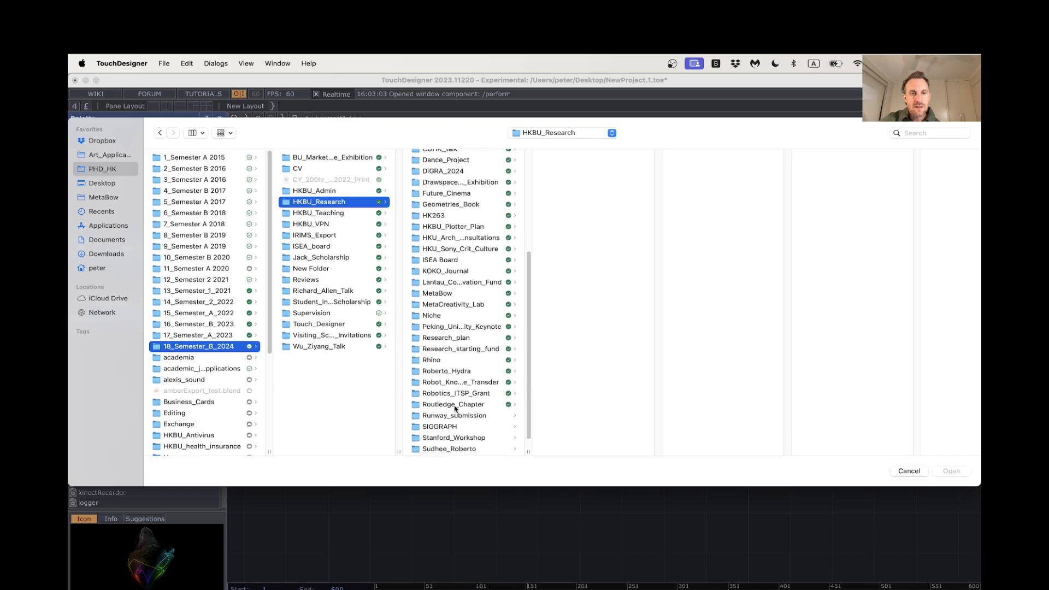
pyautogui.click(472, 439)
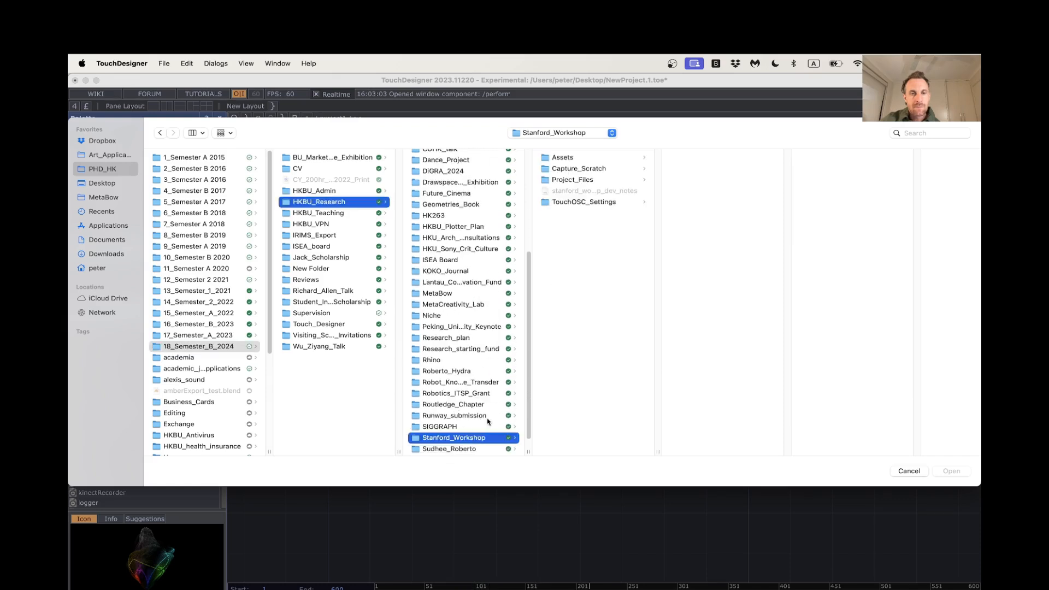
pyautogui.click(582, 158)
pyautogui.click(686, 158)
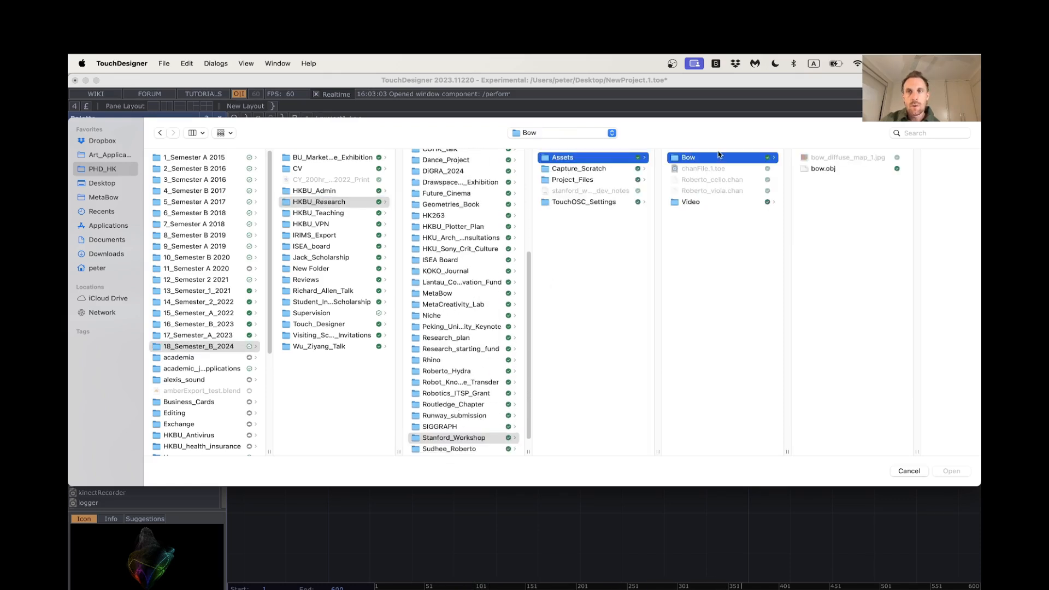
pyautogui.click(851, 170)
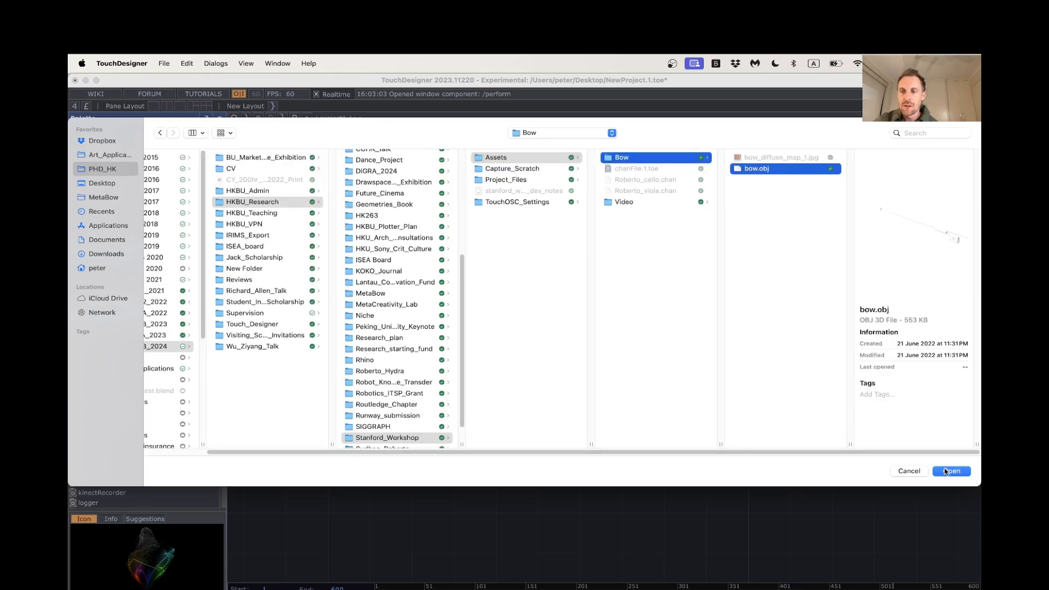
pyautogui.click(951, 471)
# Add a Geometry COMP fed by filein1's output, place it just below geo1, and hide its parameters
pyautogui.scroll(-5, 535, 429)
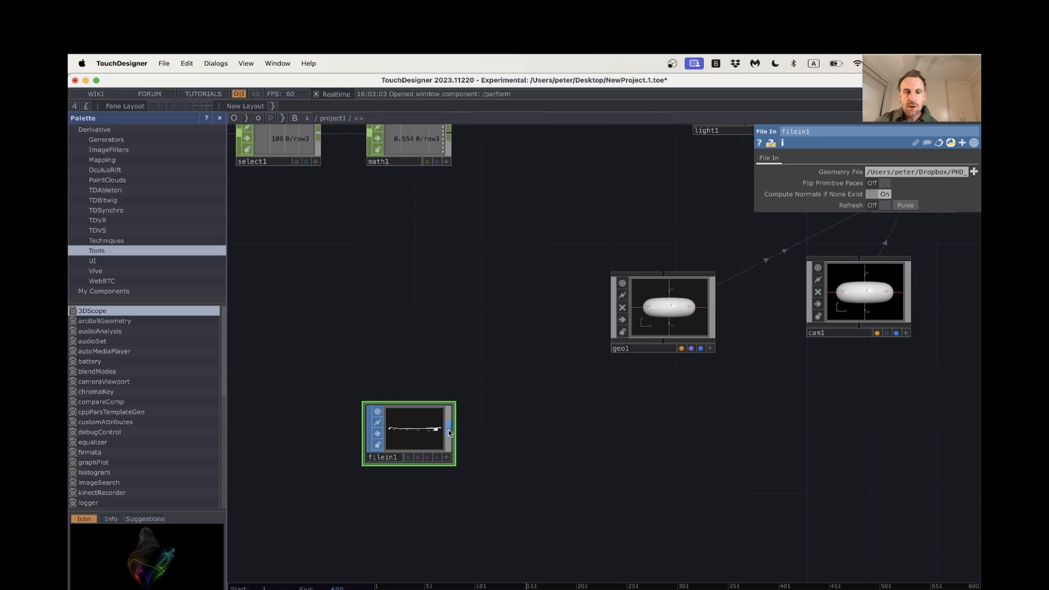
pyautogui.rightClick(448, 434)
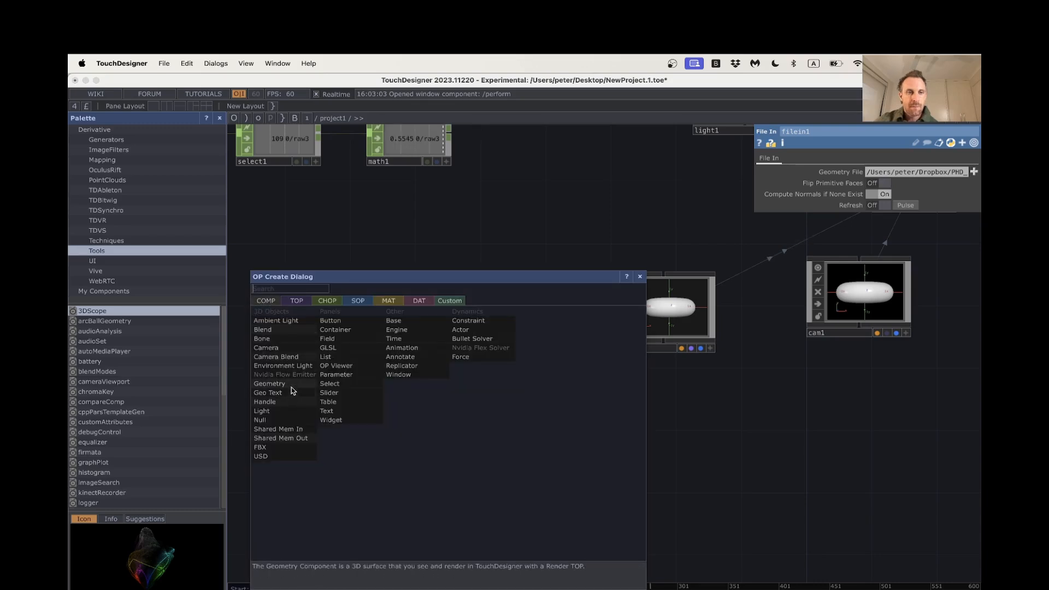
pyautogui.click(289, 385)
pyautogui.click(647, 424)
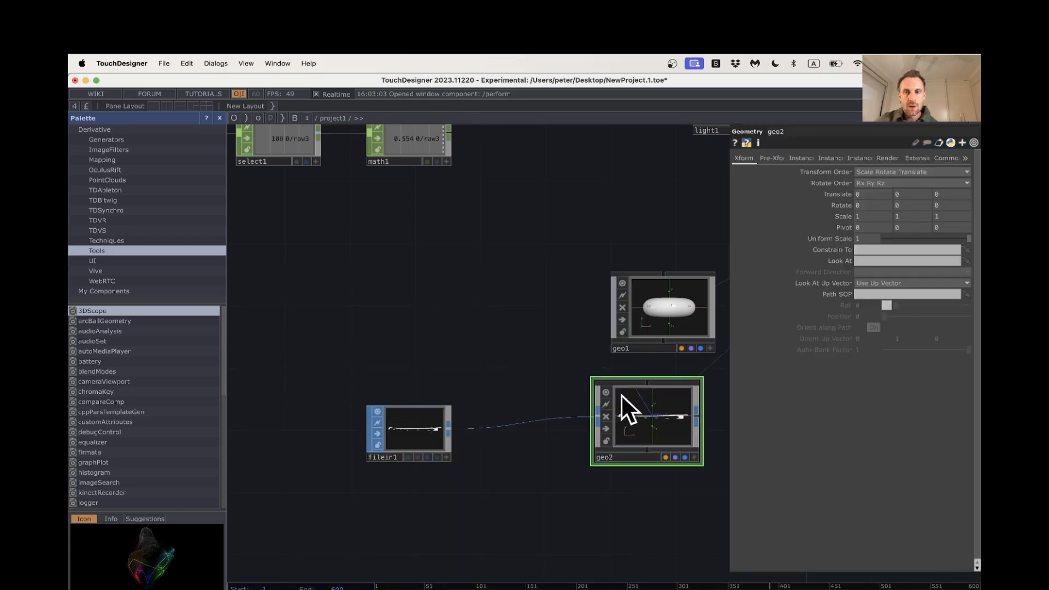
pyautogui.press('p')
# Delete the torus component geo1 and move geo2 up into its place beside cam1
pyautogui.hscroll(5, 792, 399)
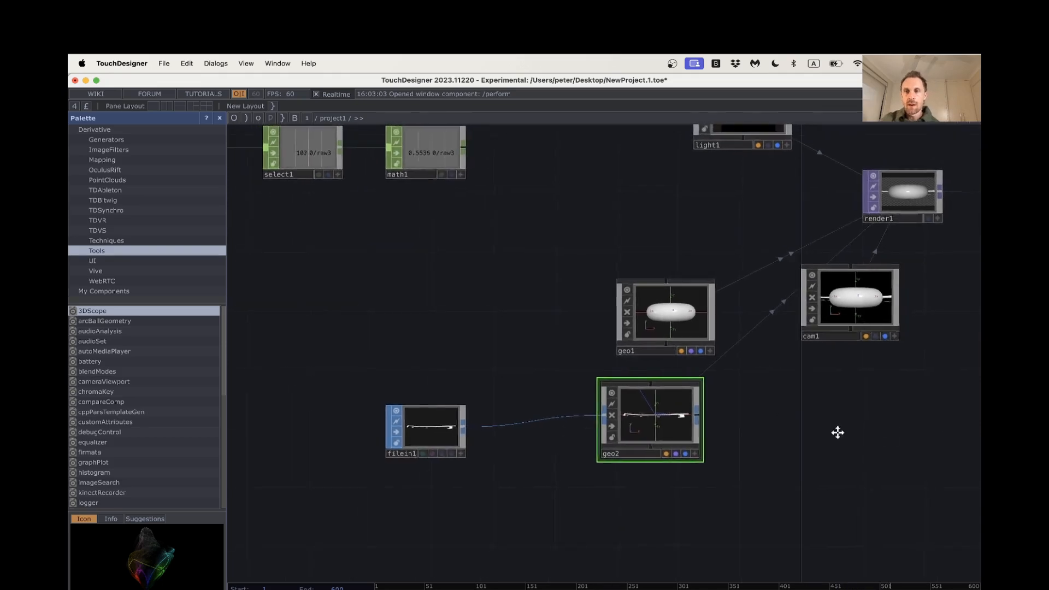
pyautogui.click(559, 325)
pyautogui.press('Delete')
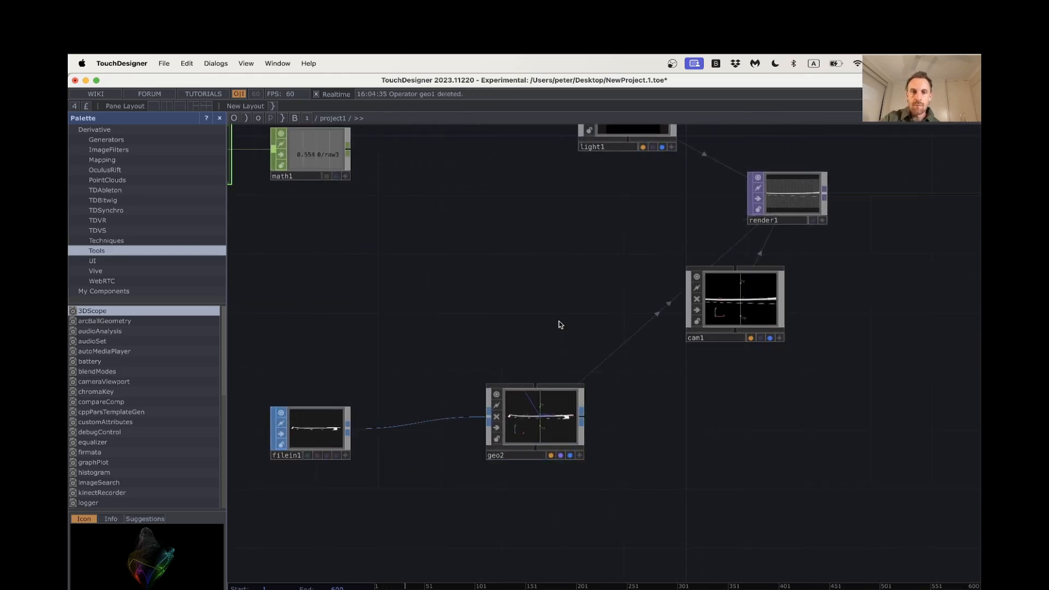
pyautogui.moveTo(541, 419); pyautogui.dragTo(524, 309)
# Turn on out1's display flag to show the rendered bow as the network background
pyautogui.hscroll(10, 727, 403)
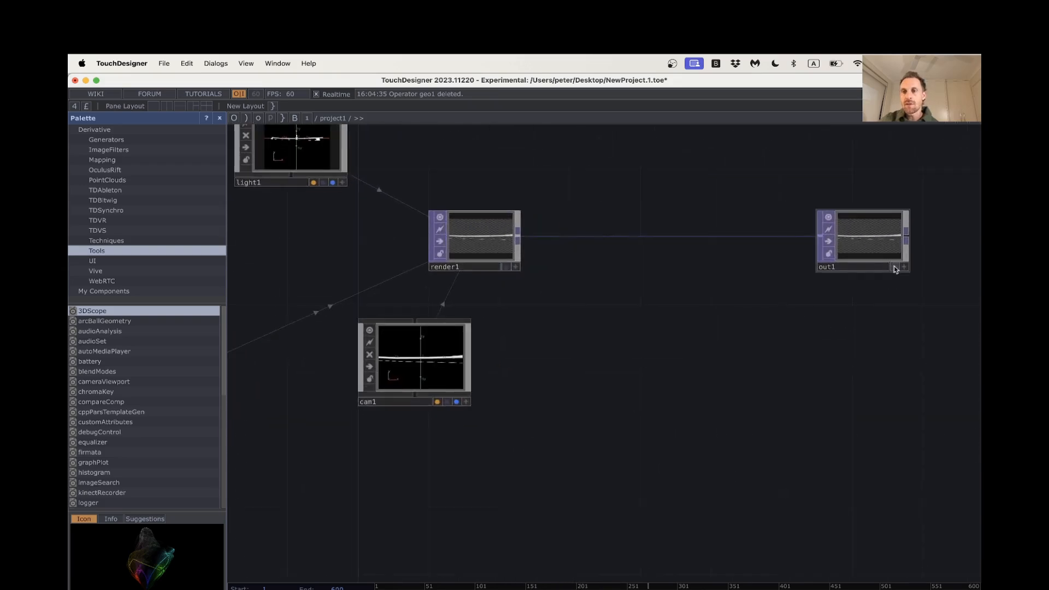
pyautogui.click(894, 267)
pyautogui.scroll(-4, 628, 377)
pyautogui.hscroll(-6, 625, 381)
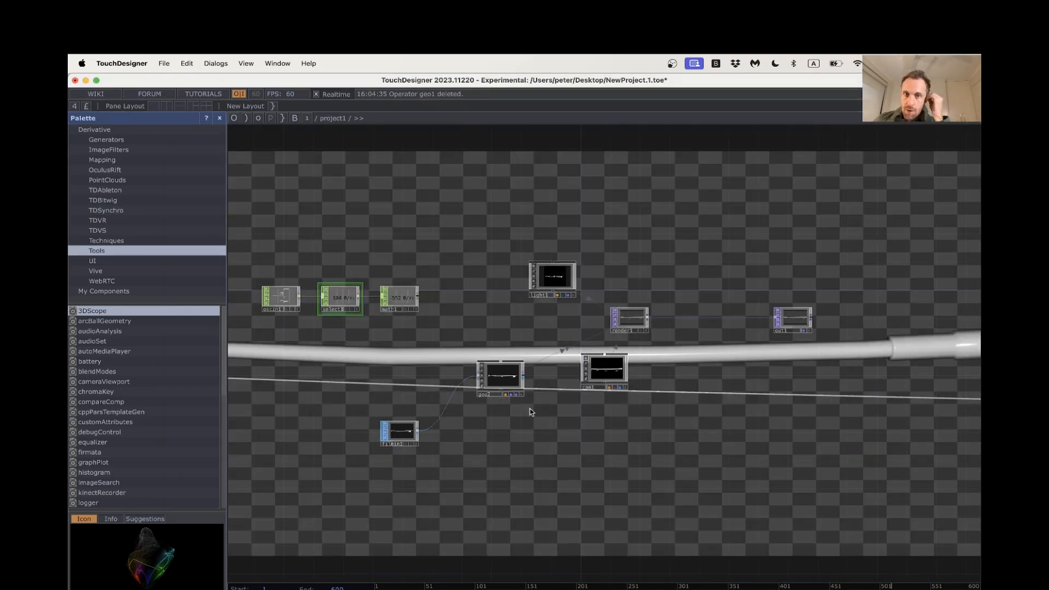
# Save the project as workshop_demo_tutorial_1 in the Project_Files folder of Stanford_Workshop
pyautogui.moveTo(339, 195); pyautogui.dragTo(371, 191)
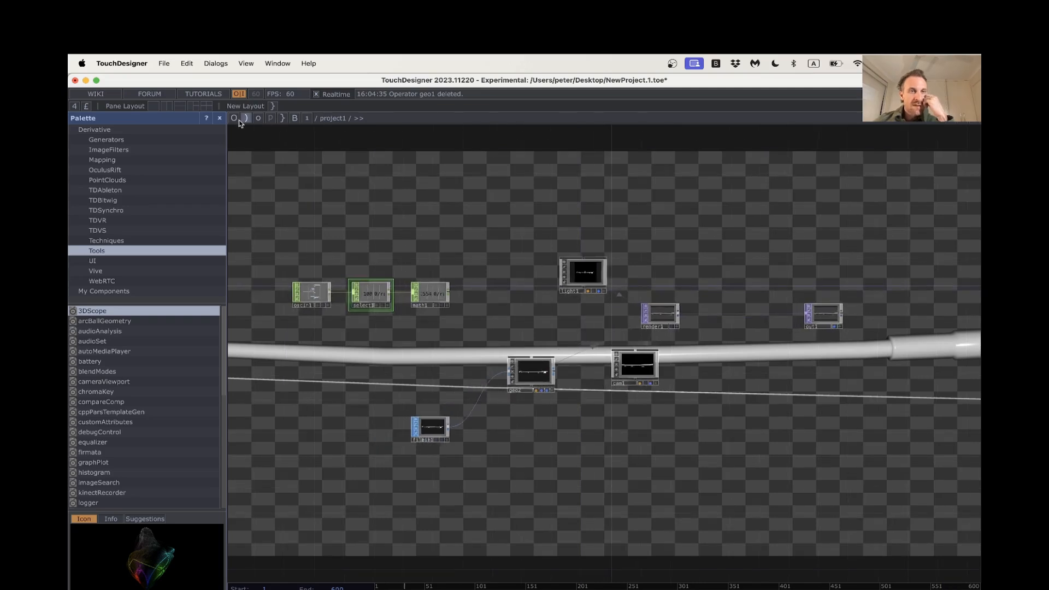
pyautogui.click(164, 63)
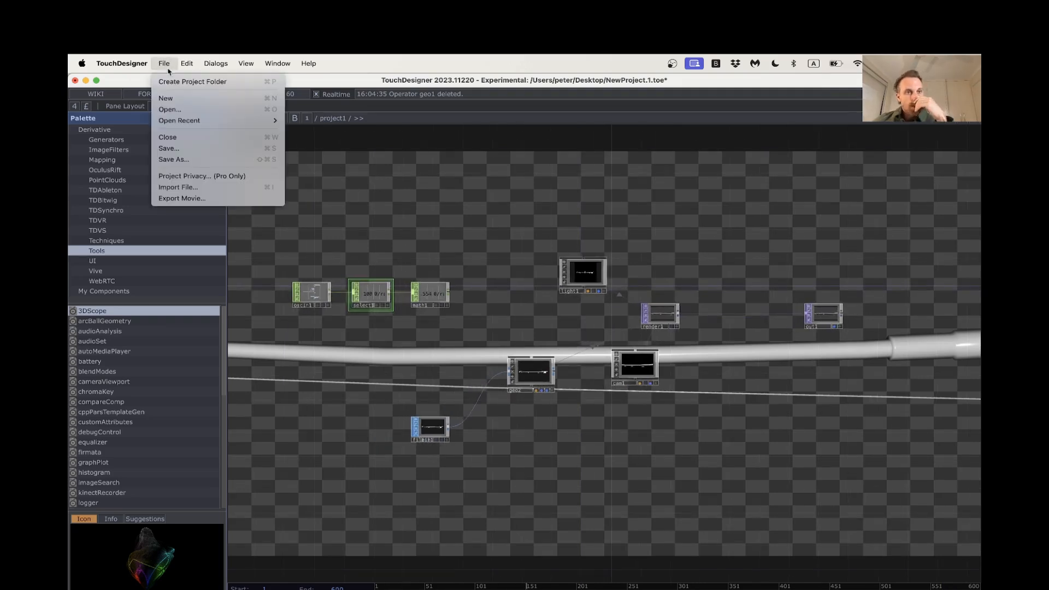
pyautogui.click(202, 161)
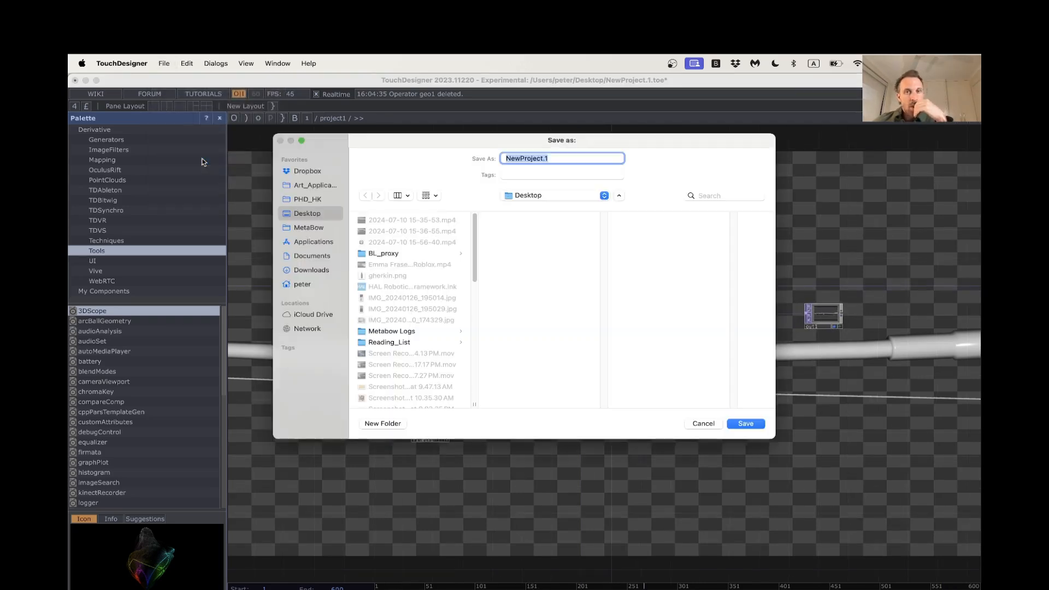
pyautogui.click(545, 197)
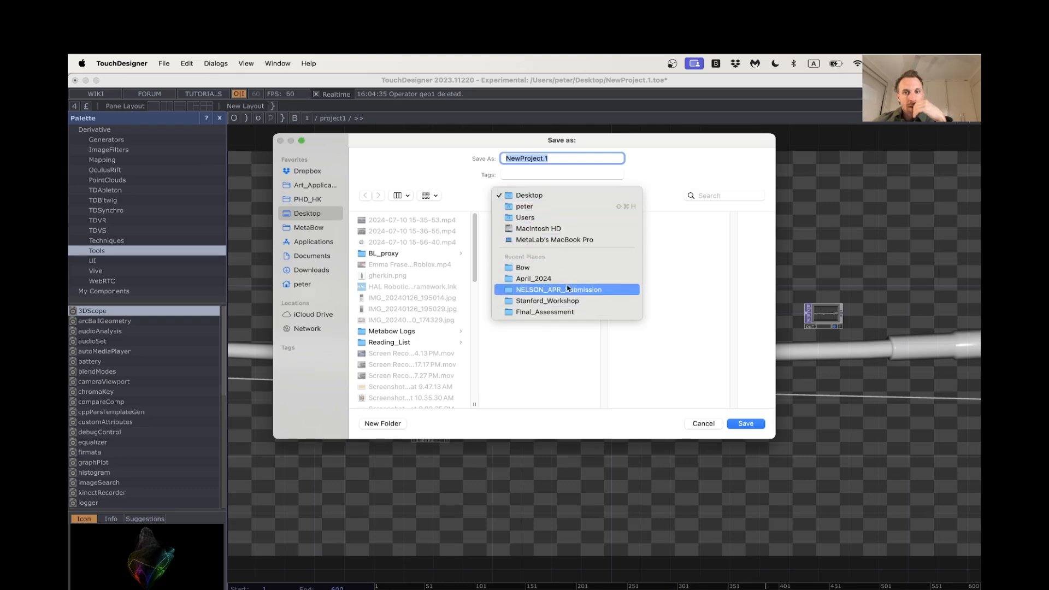
pyautogui.click(566, 302)
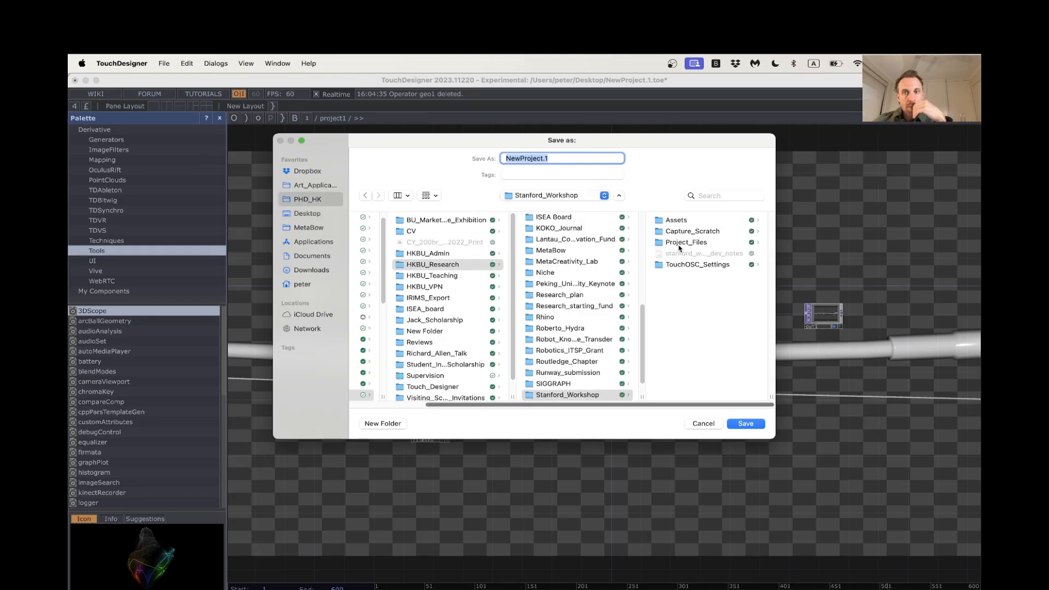
pyautogui.click(568, 155)
pyautogui.write('workshop_demo_tutorial_1')
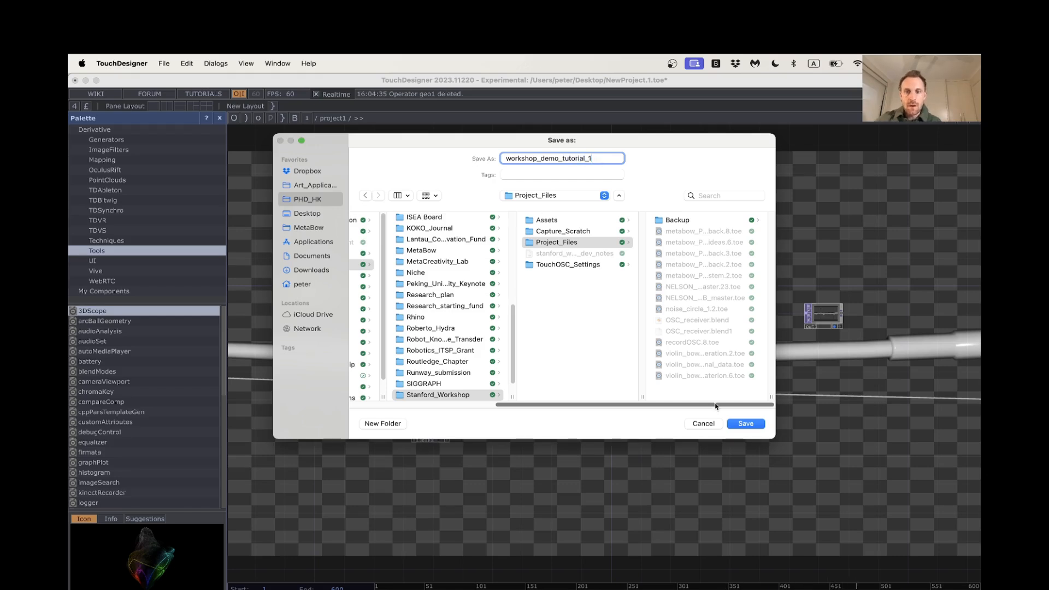
pyautogui.click(762, 425)
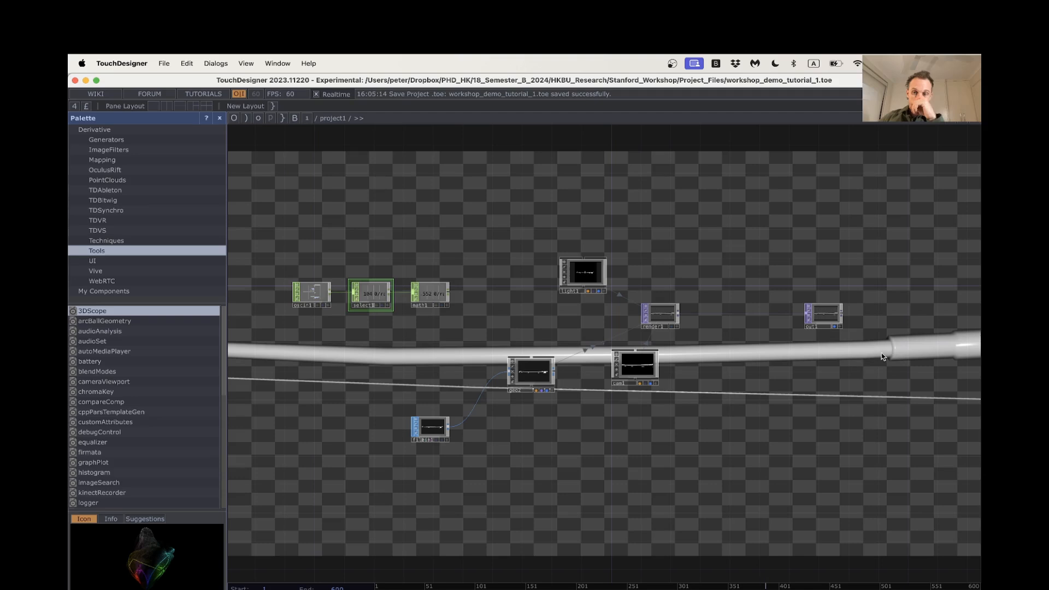
# Shift filein1 away from geo2 and insert a Transform SOP on the wire between them
pyautogui.moveTo(440, 434); pyautogui.dragTo(410, 435)
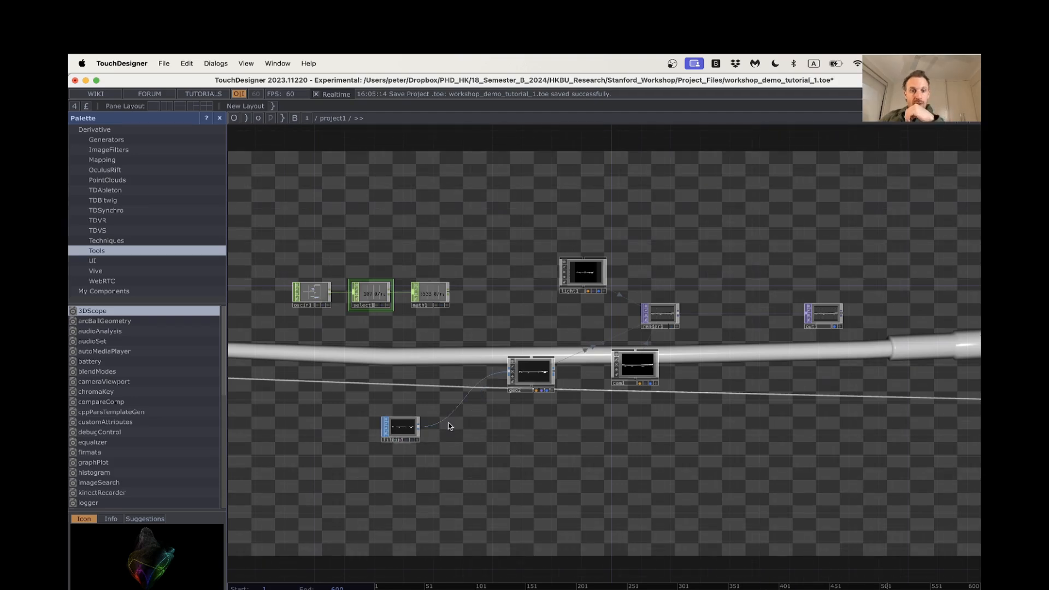
pyautogui.moveTo(452, 417); pyautogui.dragTo(497, 425, button='middle')
pyautogui.rightClick(498, 413)
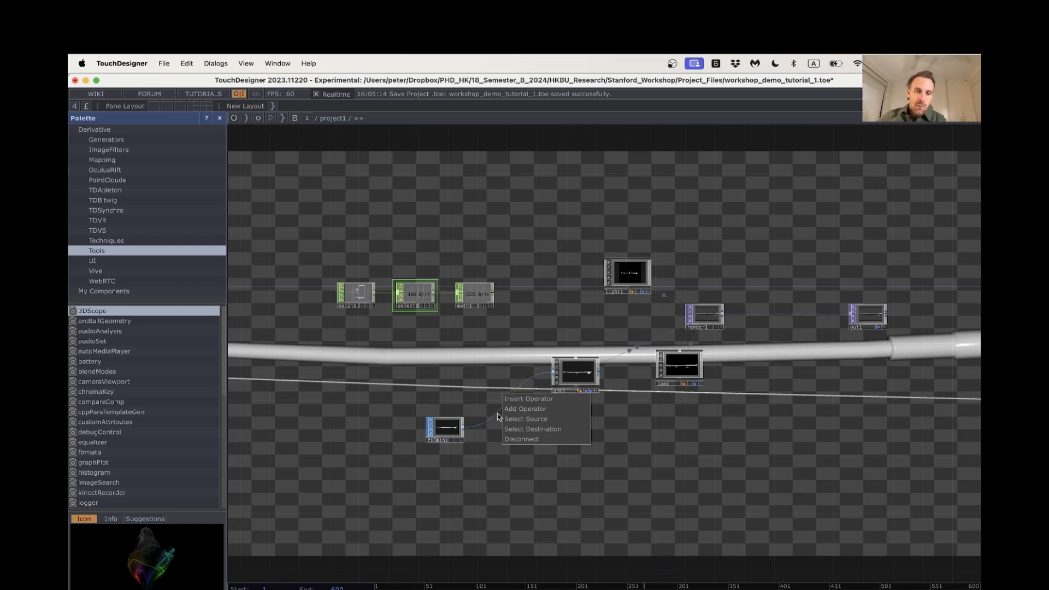
pyautogui.rightClick(519, 391)
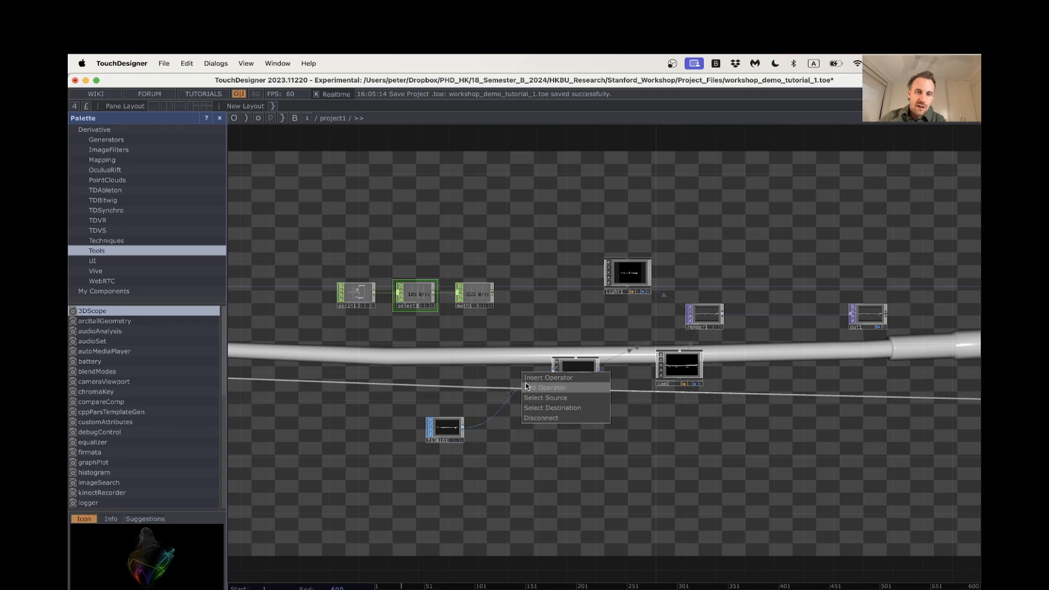
pyautogui.click(526, 380)
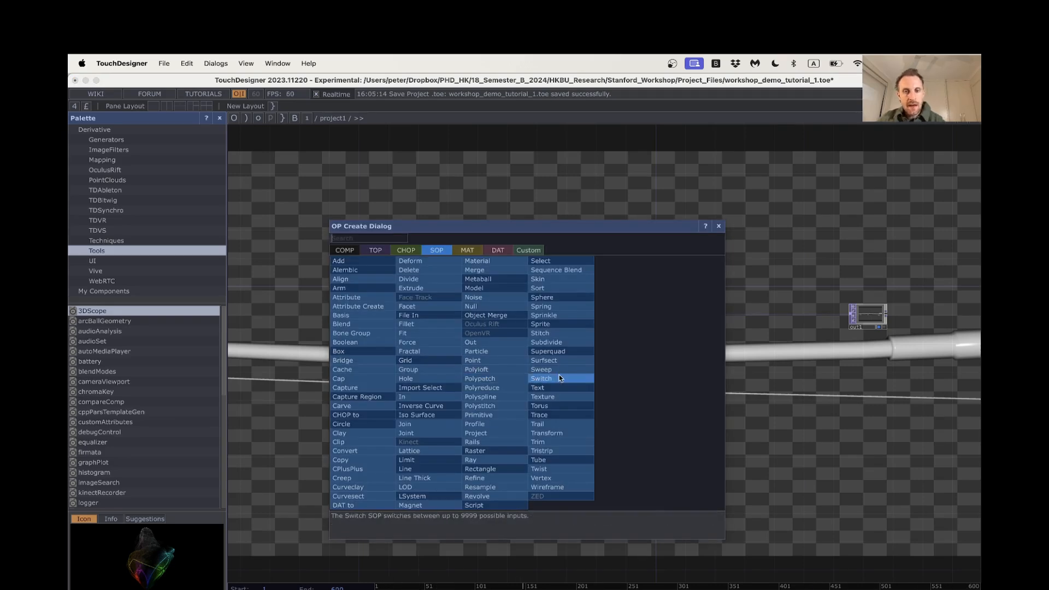
pyautogui.click(556, 428)
pyautogui.click(504, 417)
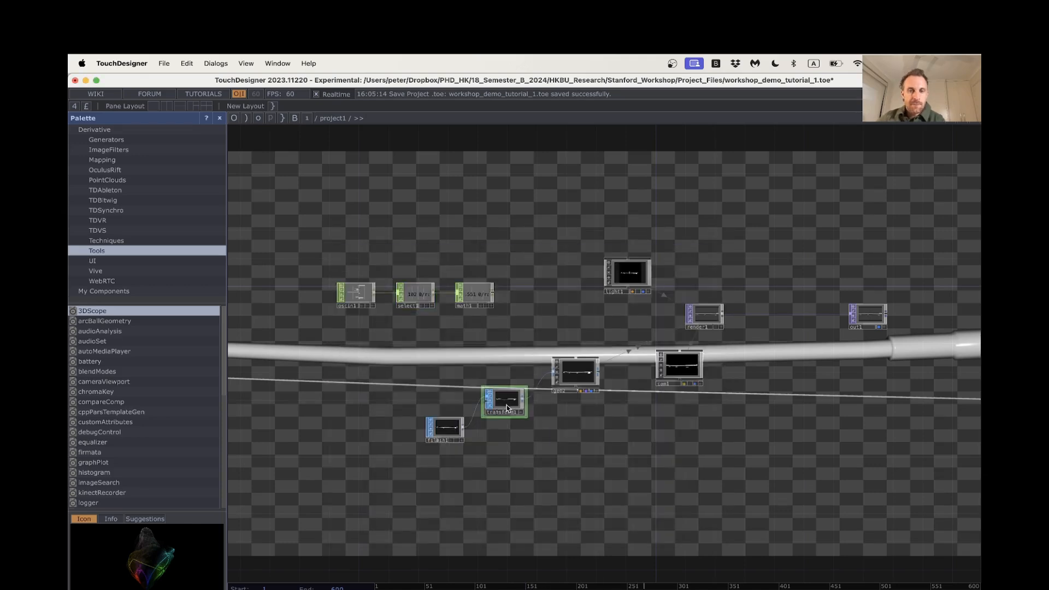
# Set transform1's Uniform Scale to 0.42 to shrink the bow model
pyautogui.scroll(3, 508, 418)
pyautogui.press('p')
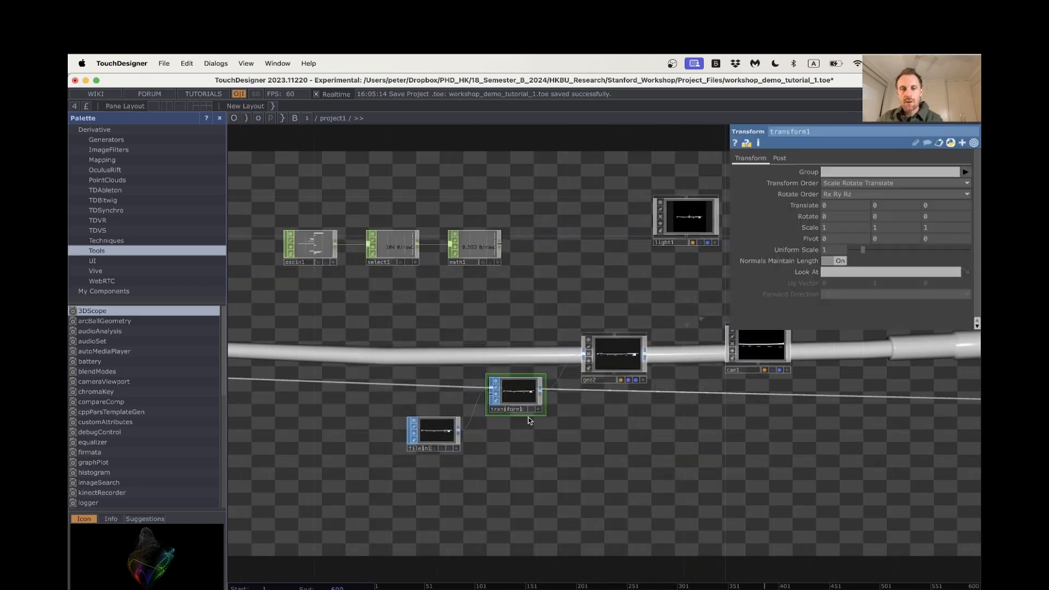
pyautogui.hscroll(2, 661, 422)
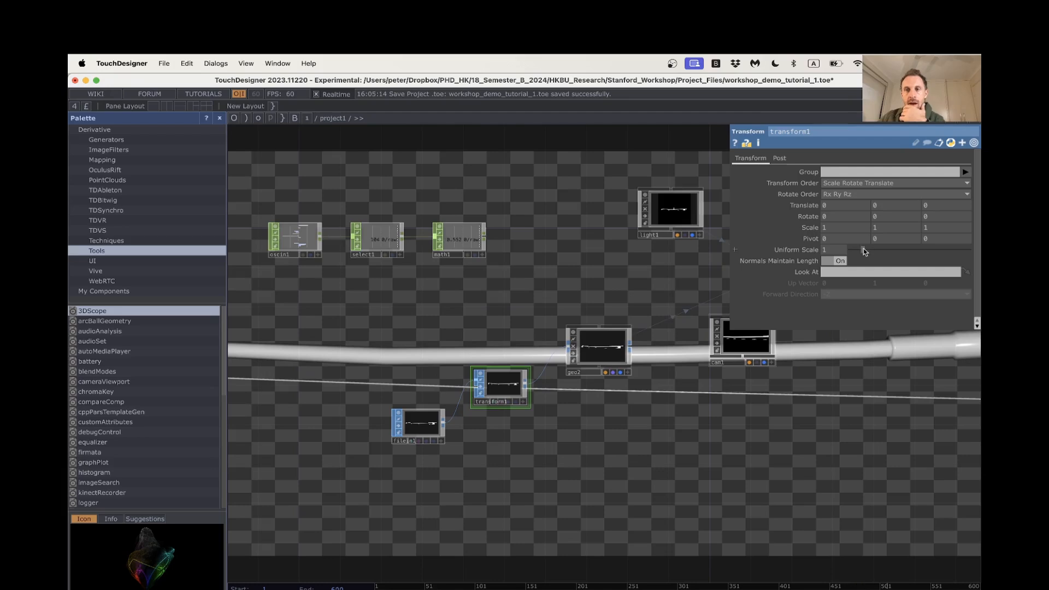
pyautogui.moveTo(863, 250); pyautogui.dragTo(858, 250)
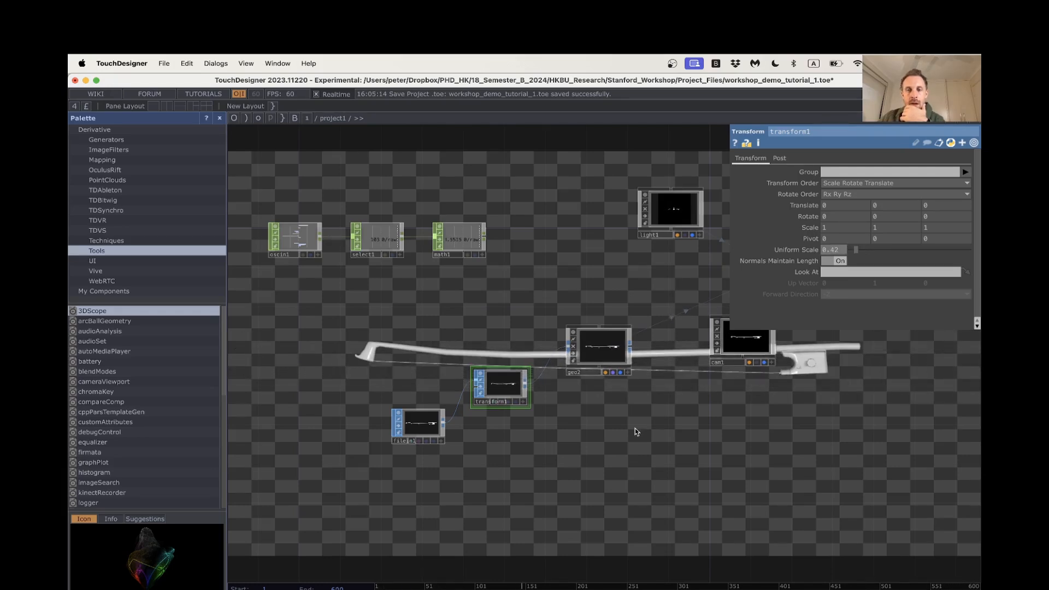
# Shift filein1 and transform1 farther away from geo2 to spread out the bow's geometry chain
pyautogui.hscroll(2, 631, 435)
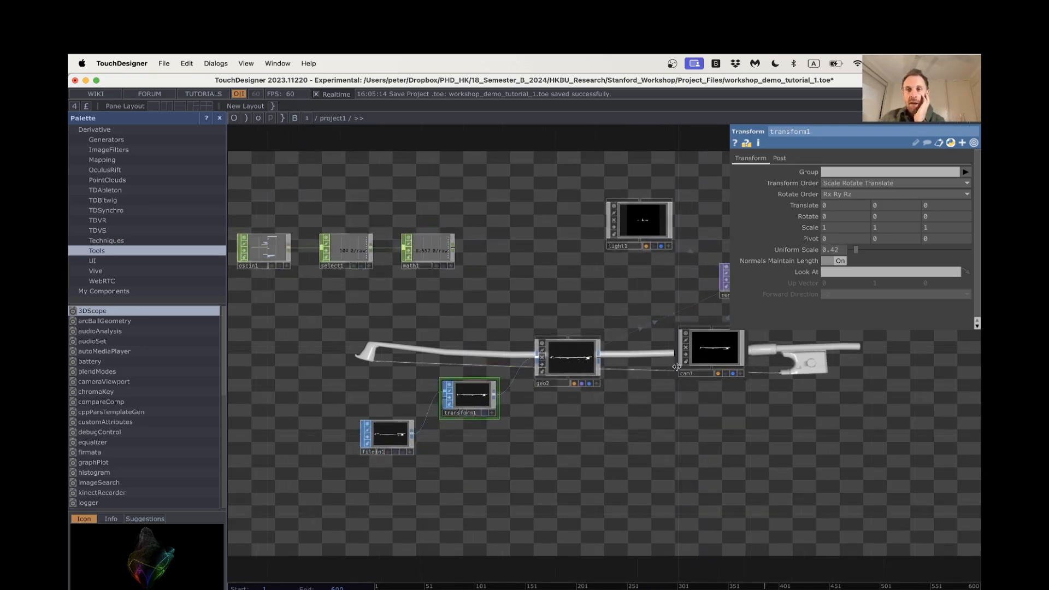
pyautogui.moveTo(390, 454); pyautogui.dragTo(319, 483)
pyautogui.moveTo(464, 401); pyautogui.dragTo(411, 422)
pyautogui.hscroll(-1, 579, 444)
pyautogui.hscroll(-1, 580, 443)
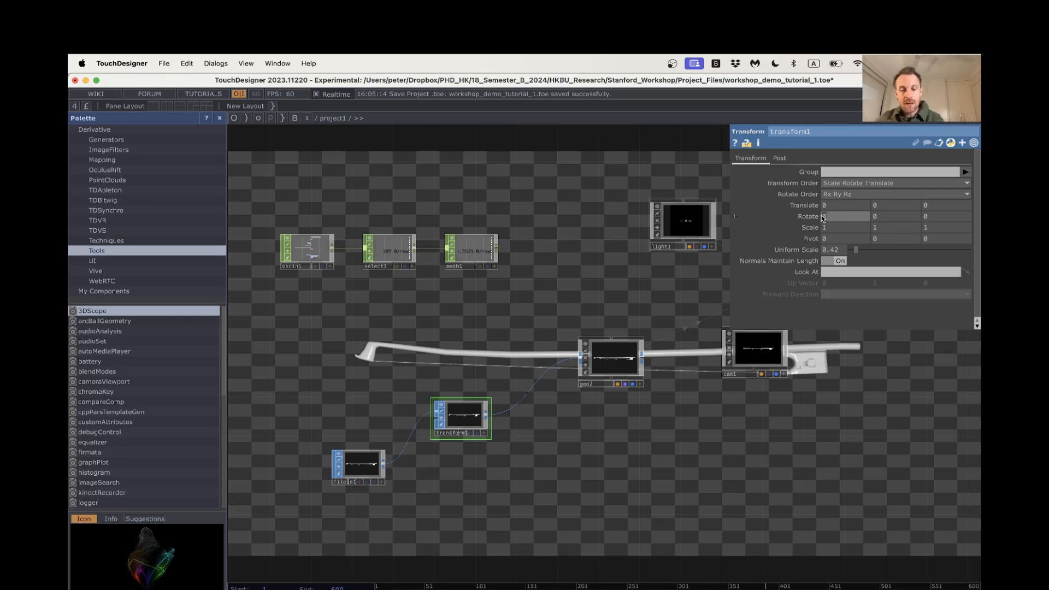
# Test a 45-degree X rotation of the bow in transform1 and reset it to 0
pyautogui.write('45')
pyautogui.press('Return')
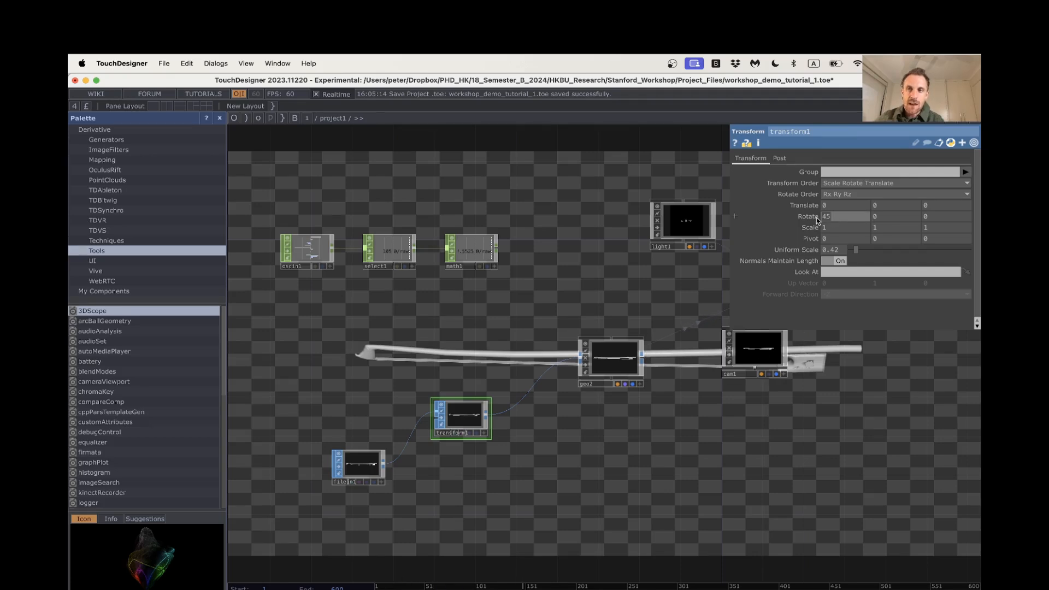
pyautogui.write('0')
pyautogui.press('Return')
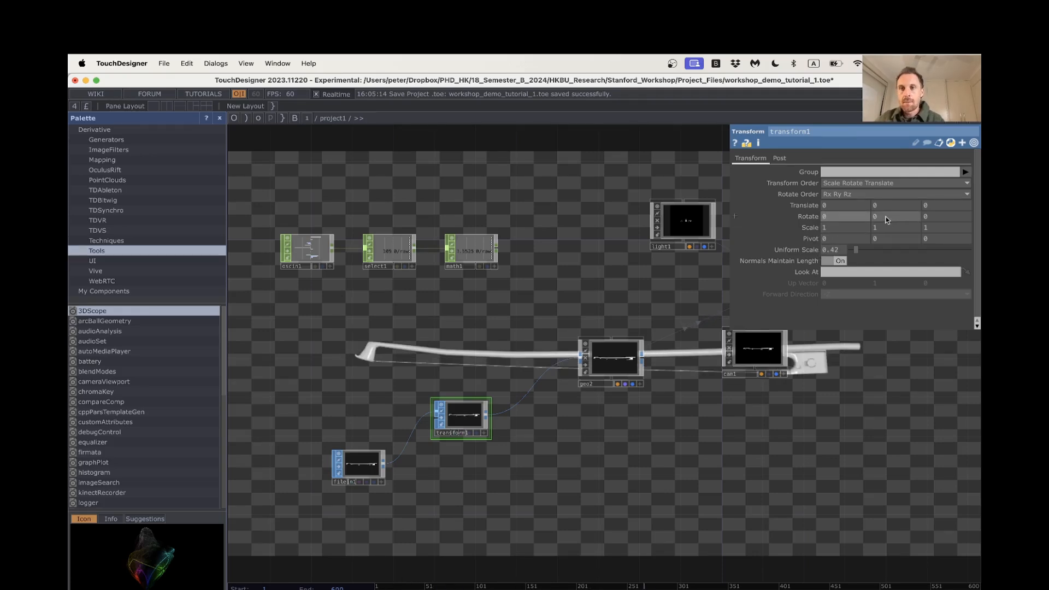
# Test different Y rotations of the bow in transform1, reset Y to 0, and try the Z rotation
pyautogui.moveTo(887, 217); pyautogui.dragTo(869, 218)
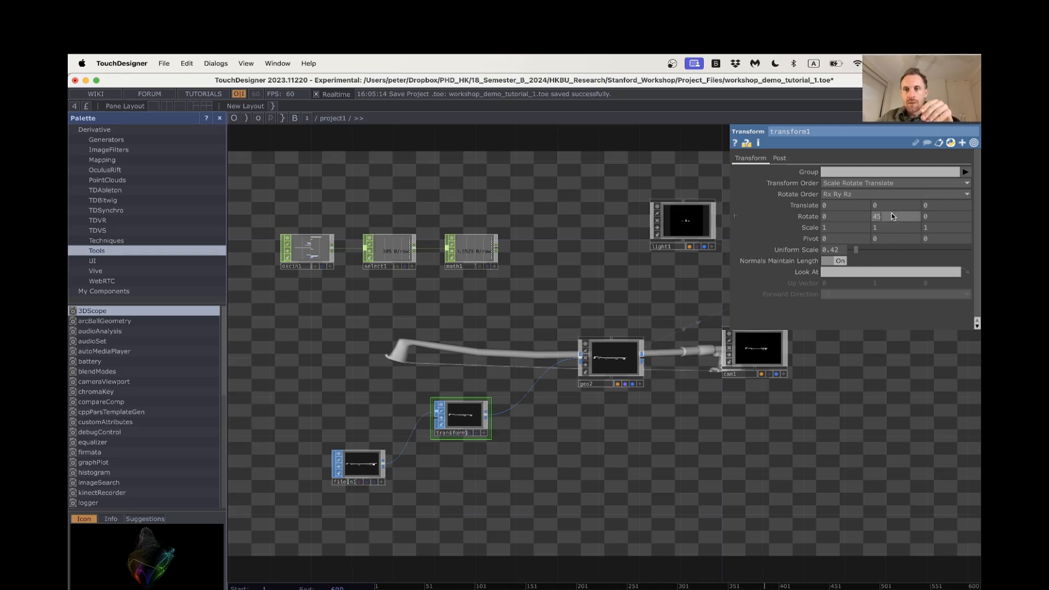
pyautogui.moveTo(893, 216); pyautogui.dragTo(889, 204, button='middle')
pyautogui.moveTo(891, 217); pyautogui.dragTo(832, 218)
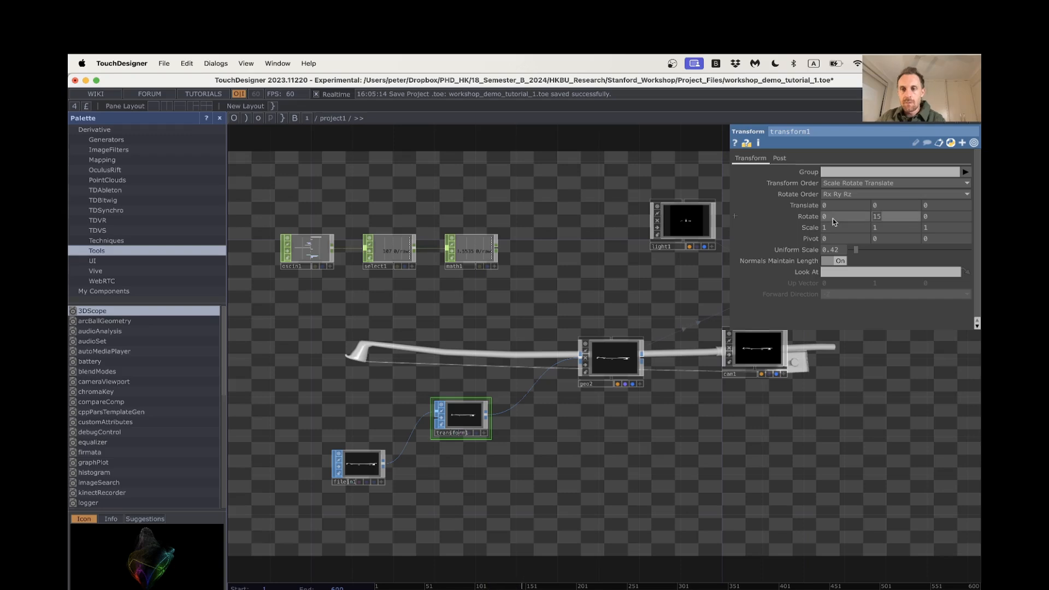
pyautogui.write('0')
pyautogui.press('Return')
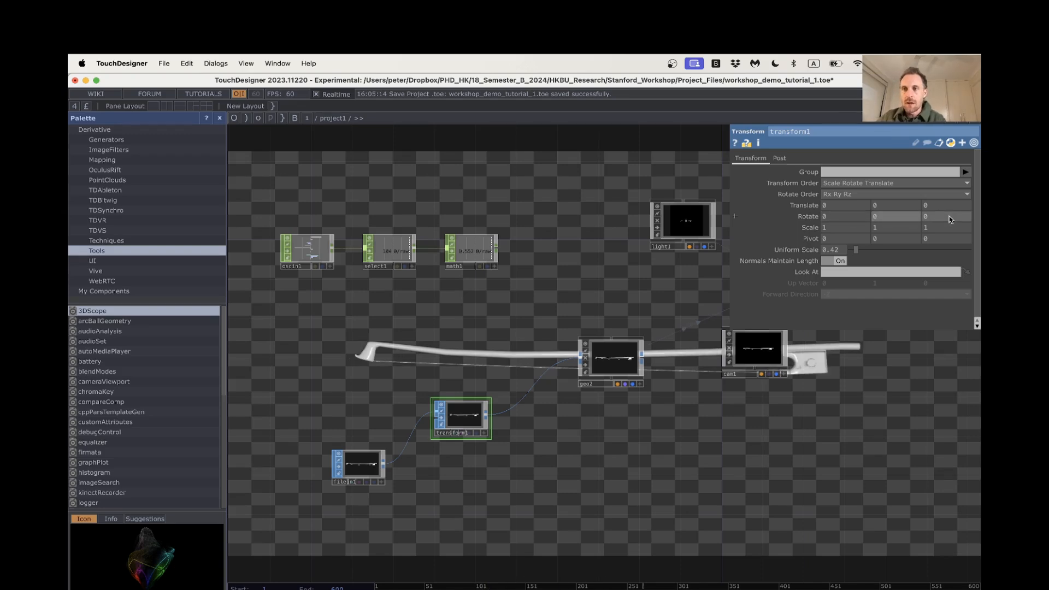
pyautogui.moveTo(949, 216)
pyautogui.mouseDown(button='middle')
pyautogui.moveTo(954, 197)
pyautogui.moveTo(948, 213)
pyautogui.mouseUp(button='middle')
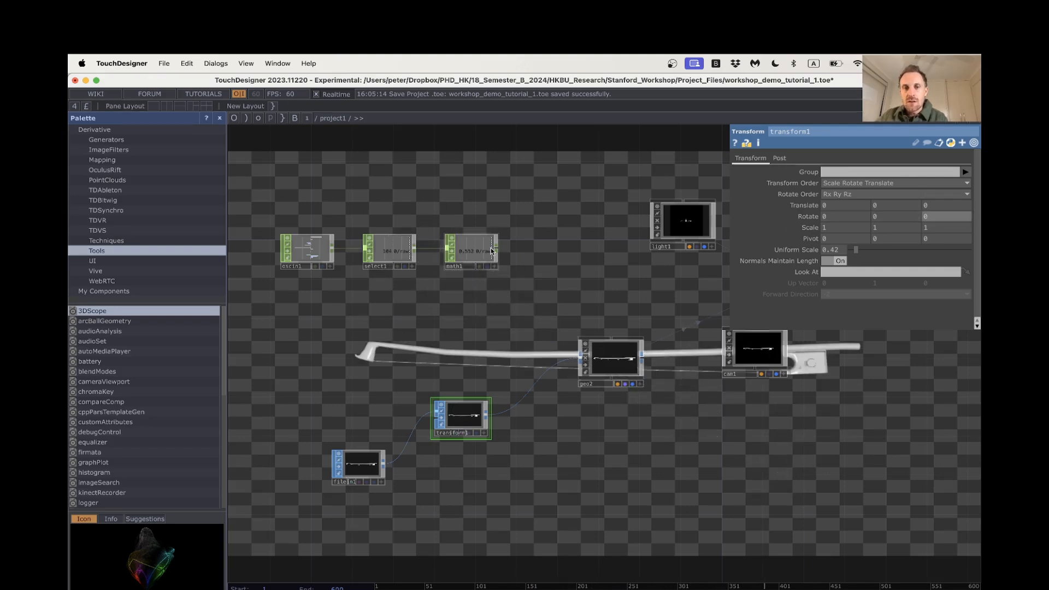
# Add a Null CHOP connected to the output of math1
pyautogui.scroll(2, 358, 285)
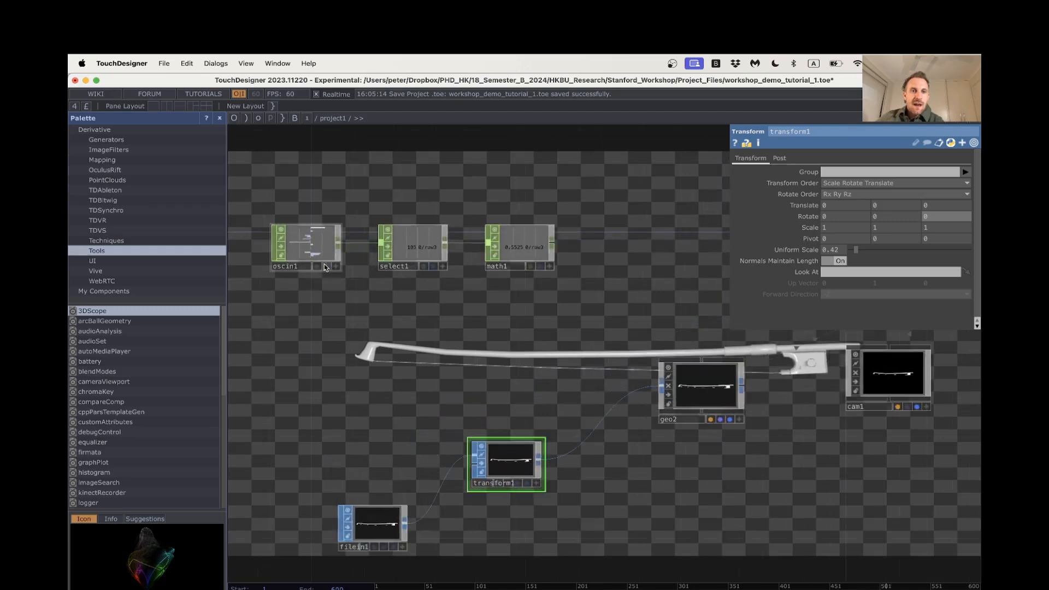
pyautogui.rightClick(552, 246)
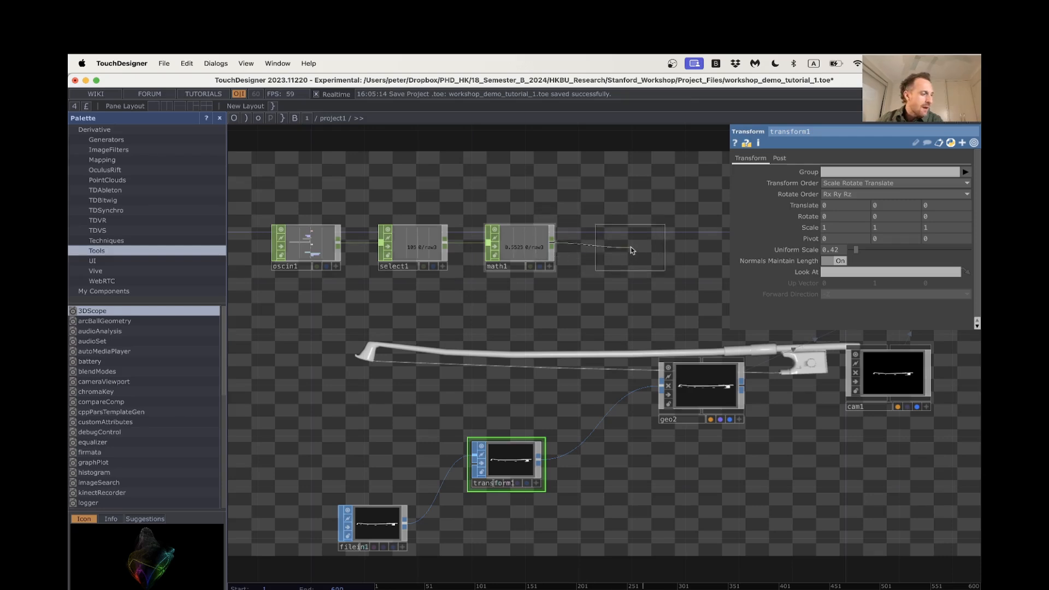
pyautogui.click(631, 250)
pyautogui.hscroll(3, 567, 295)
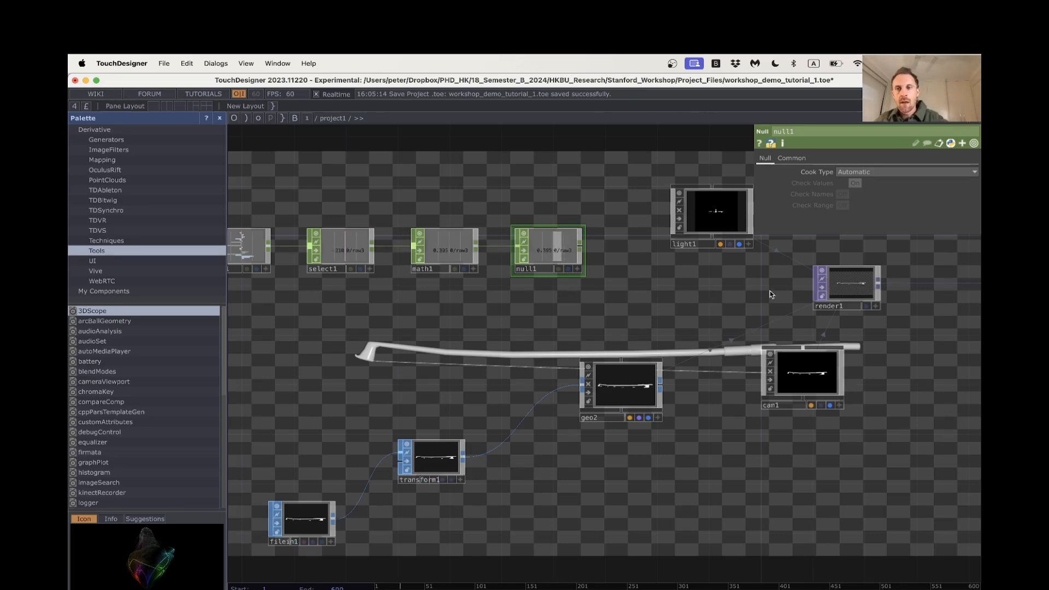
# Export null1's raw3 channel to transform1's Z rotation and expand the Rotate parameter to show its source
pyautogui.moveTo(510, 491); pyautogui.dragTo(540, 481)
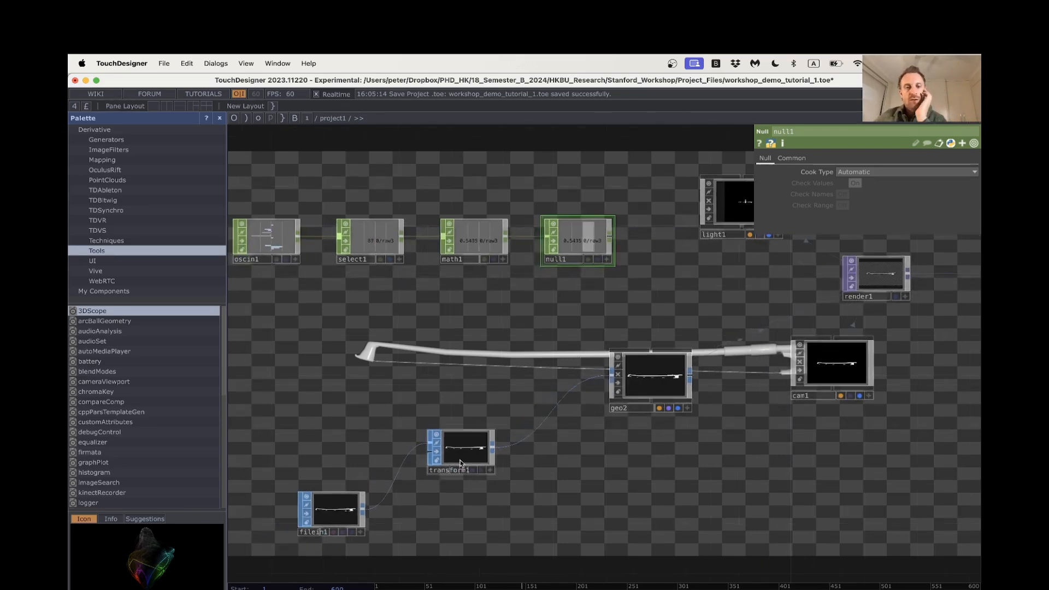
pyautogui.click(462, 462)
pyautogui.moveTo(591, 451); pyautogui.dragTo(626, 427)
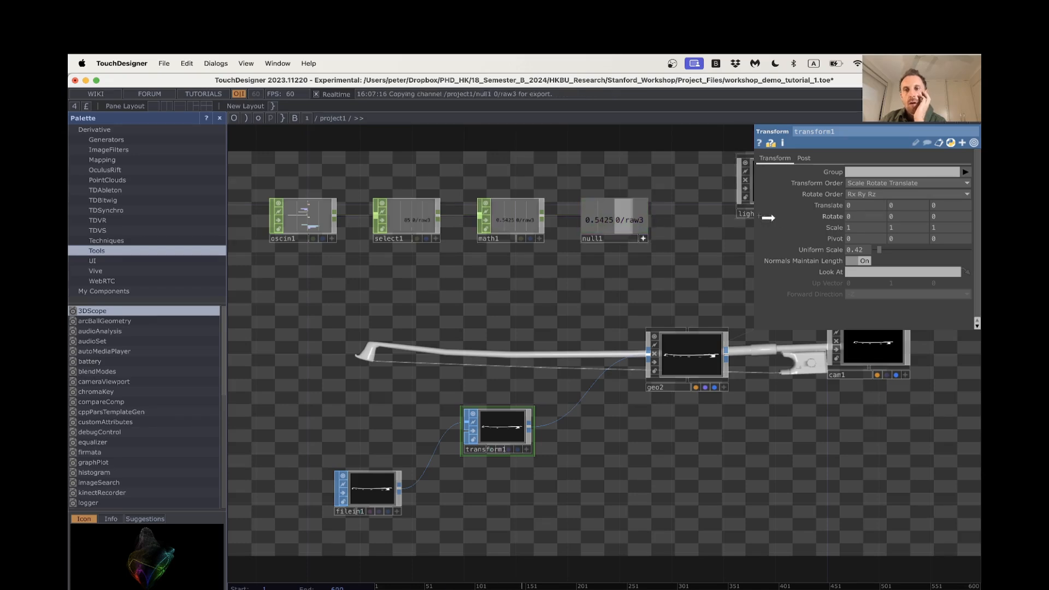
pyautogui.moveTo(934, 217); pyautogui.dragTo(935, 218)
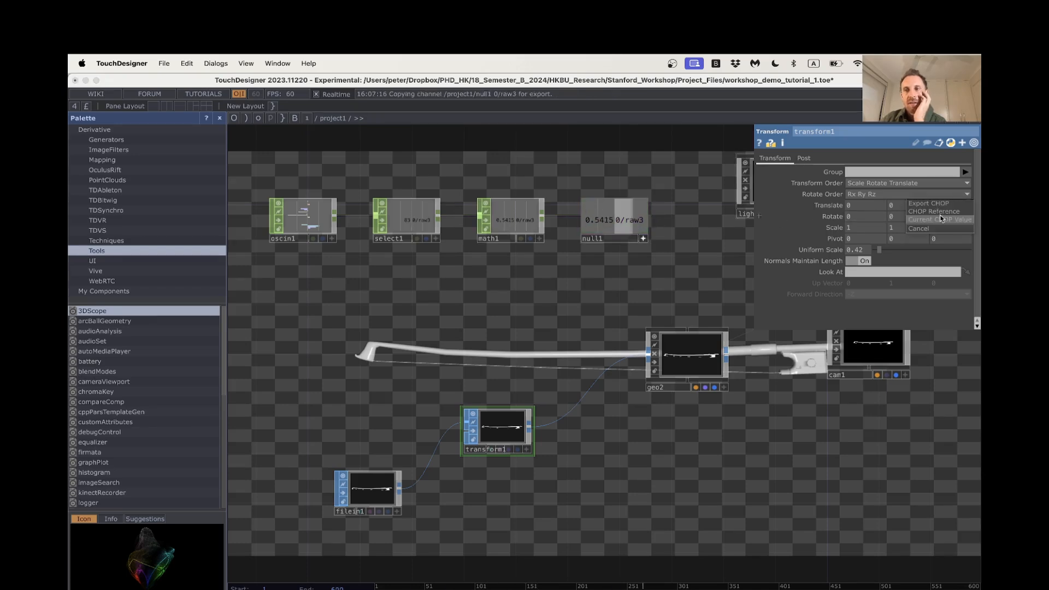
pyautogui.click(940, 204)
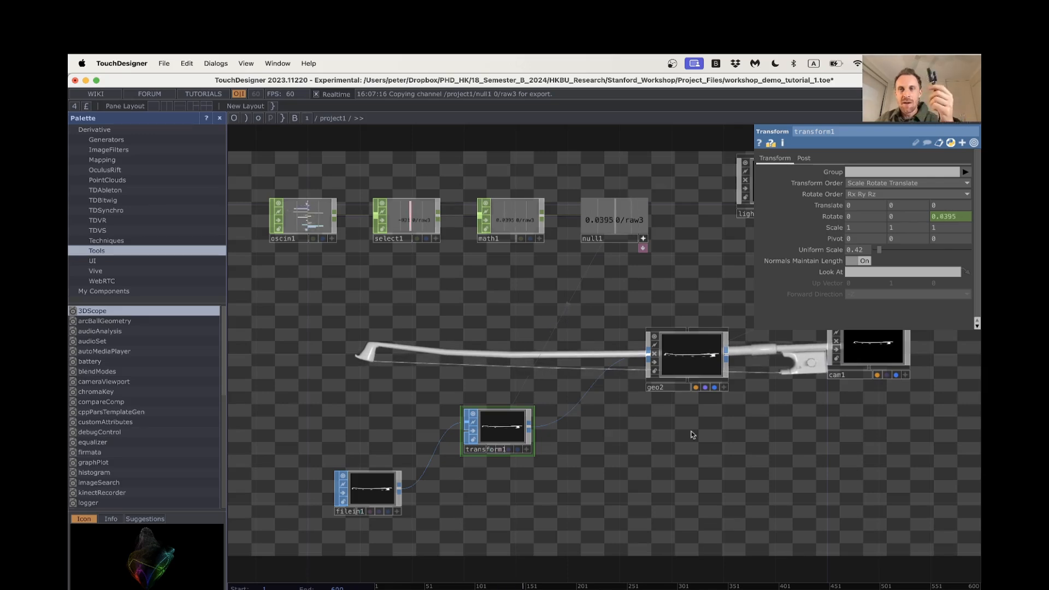
pyautogui.click(828, 219)
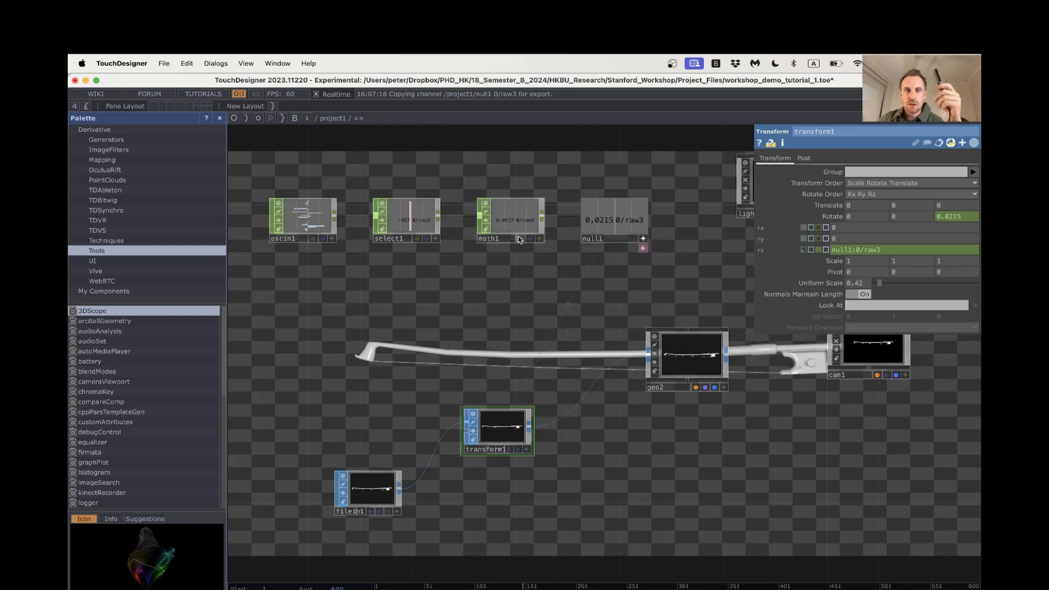
# Remap math1's output by trying a To Range of -180 to 180 and settling on -90 to 90
pyautogui.click(519, 232)
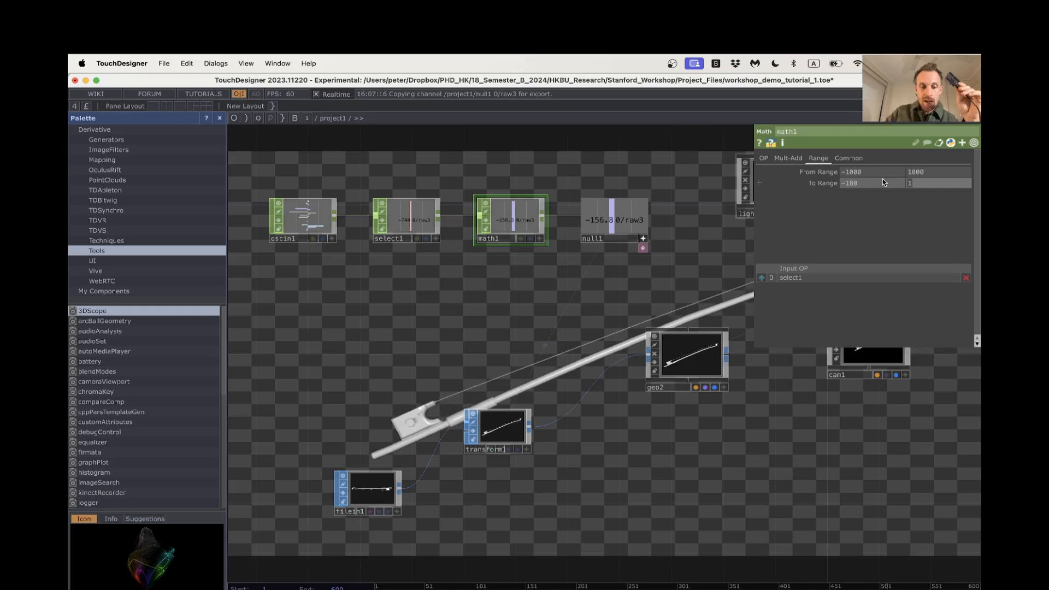
pyautogui.write('80')
pyautogui.press('Return')
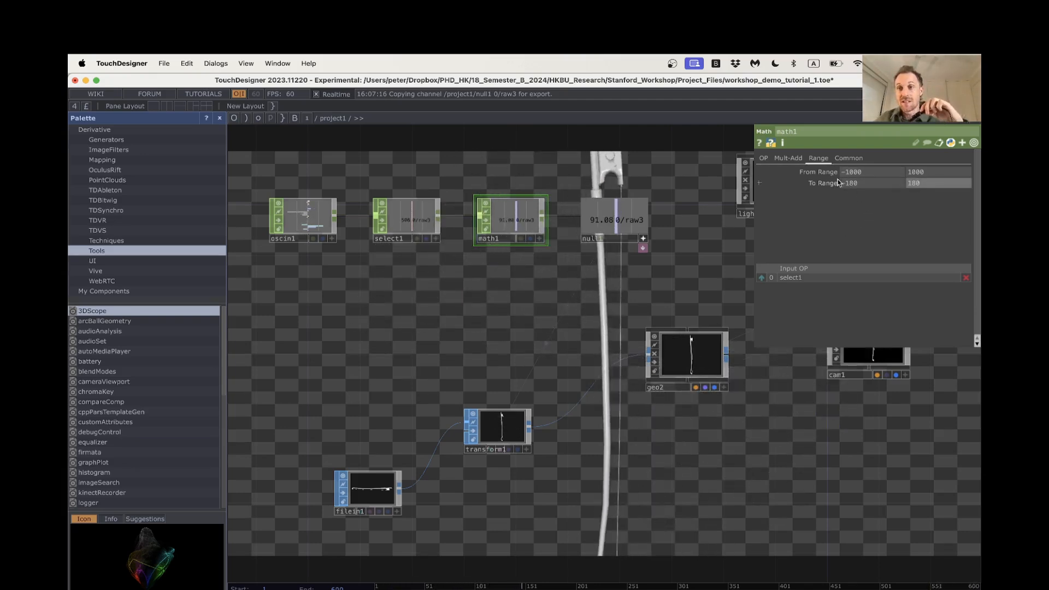
pyautogui.moveTo(846, 185); pyautogui.dragTo(895, 187)
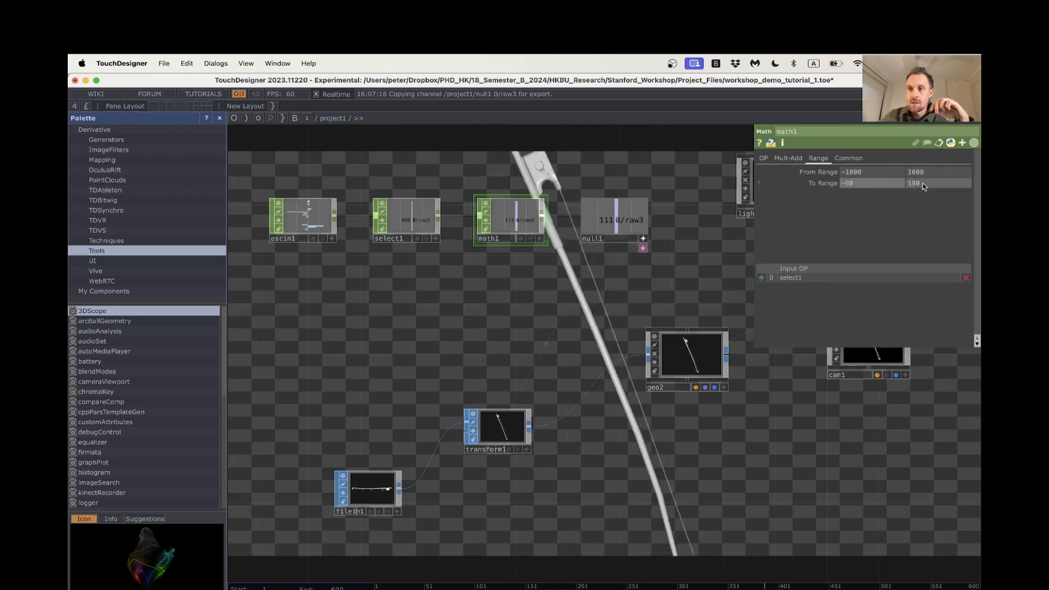
pyautogui.write('90')
pyautogui.press('Return')
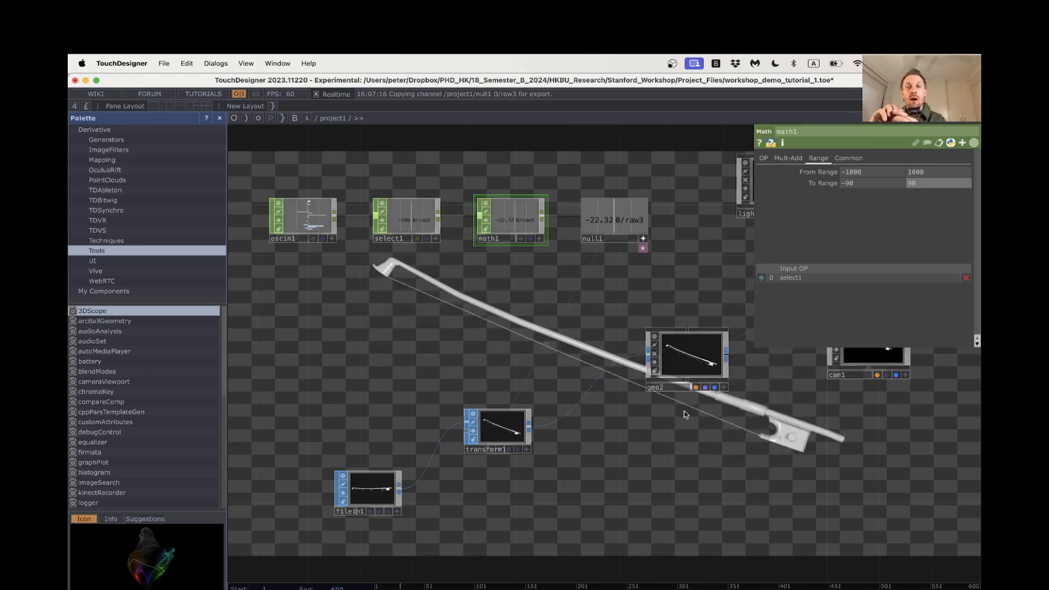
# Shift oscin1, select1 and math1 away from null1 to open a gap, and deactivate null1's viewer
pyautogui.moveTo(343, 323); pyautogui.dragTo(398, 328)
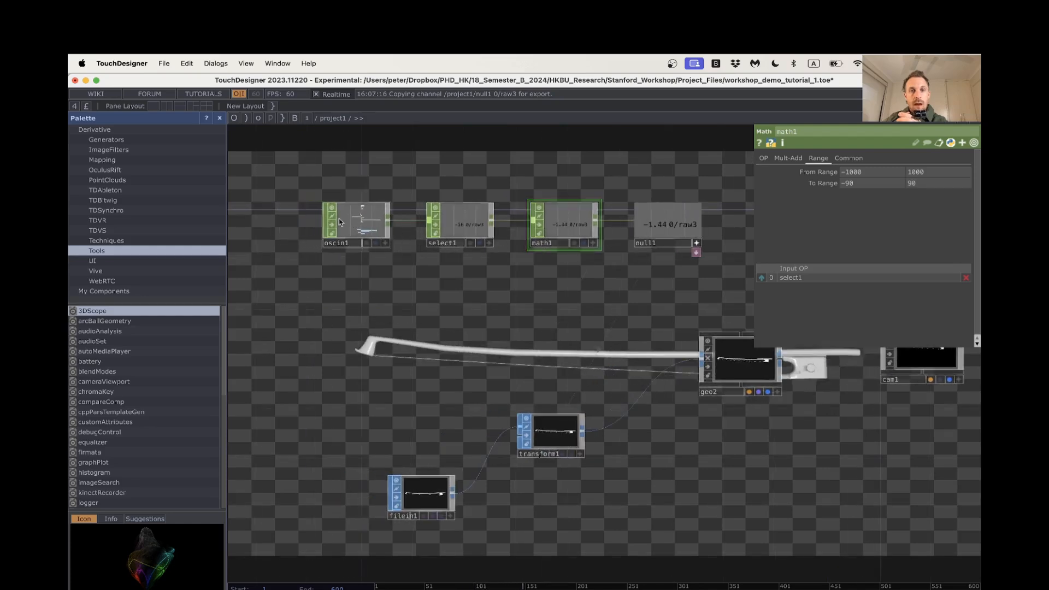
pyautogui.moveTo(572, 229); pyautogui.dragTo(469, 229)
pyautogui.click(693, 240)
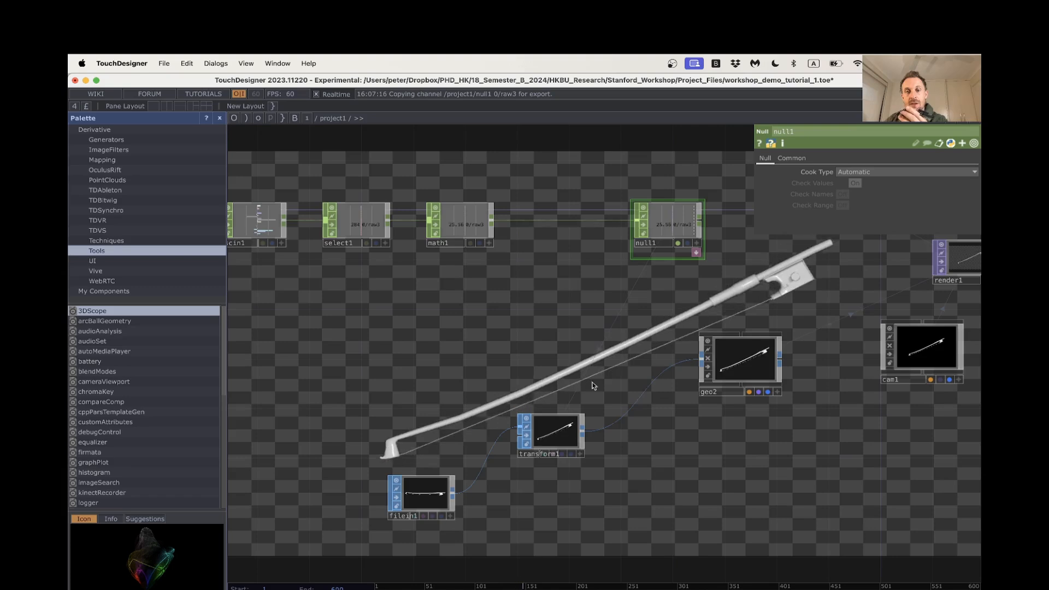
pyautogui.click(552, 431)
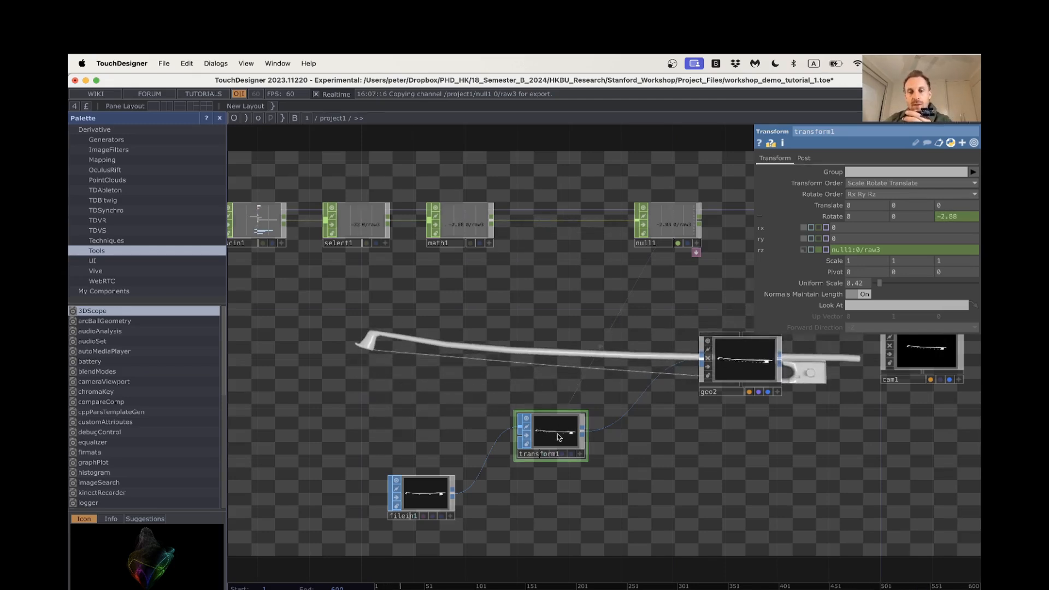
pyautogui.click(676, 218)
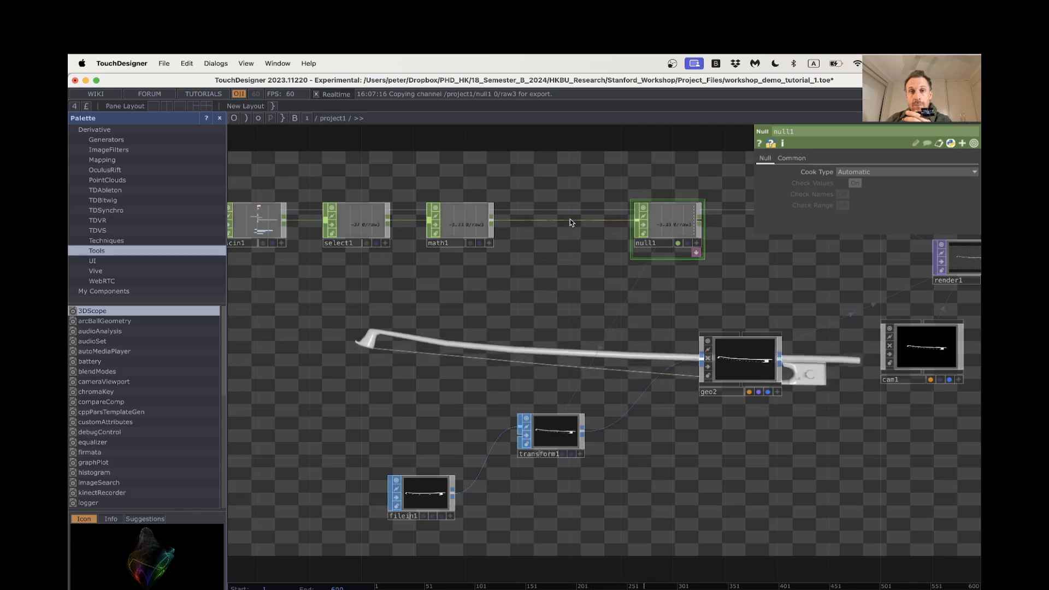
# Insert a Filter CHOP on the wire between math1 and null1
pyautogui.rightClick(572, 220)
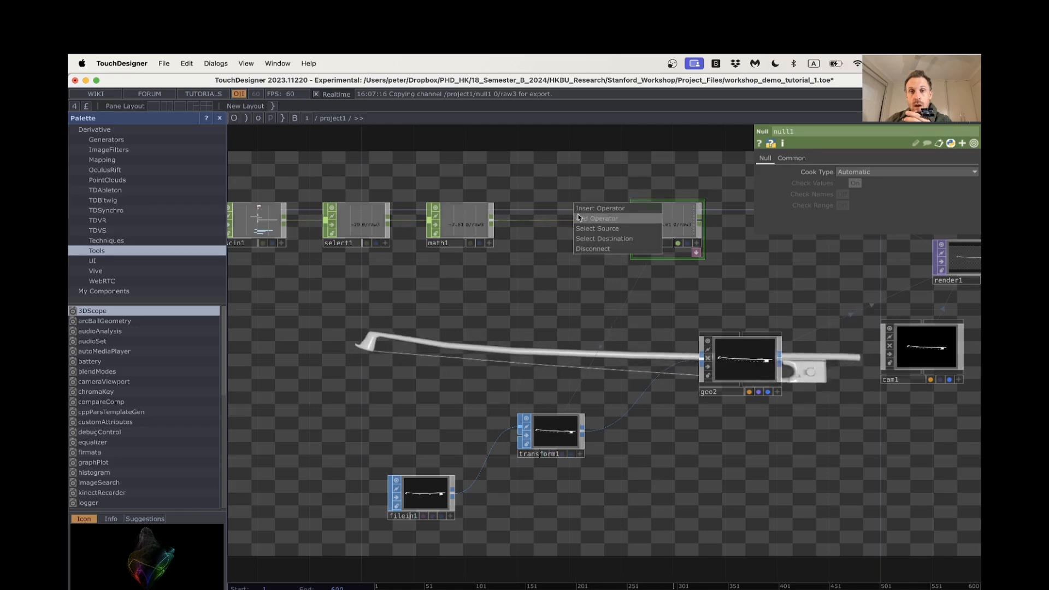
pyautogui.click(544, 212)
pyautogui.rightClick(547, 223)
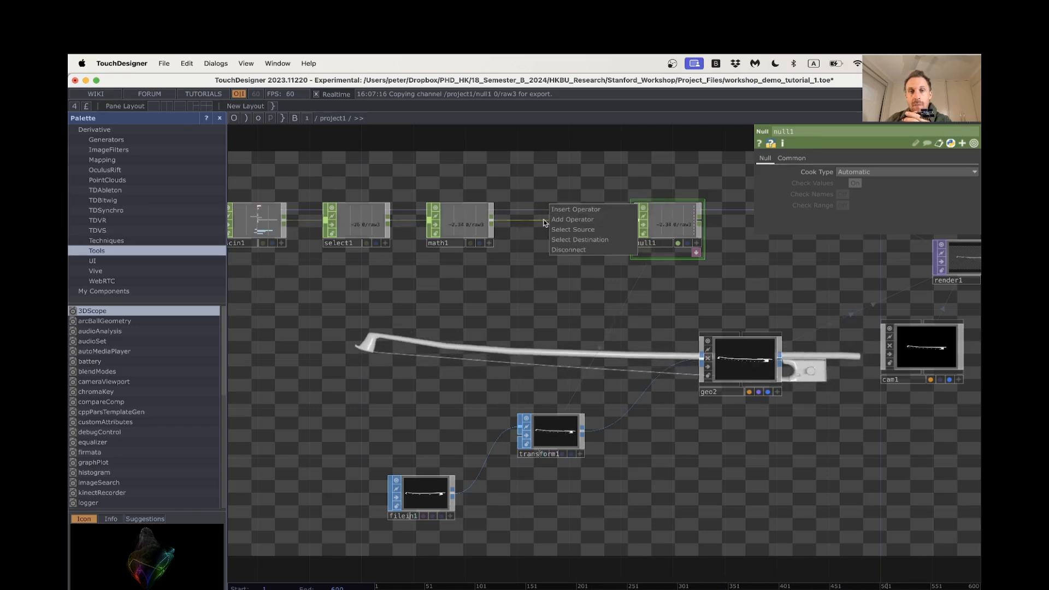
pyautogui.click(561, 210)
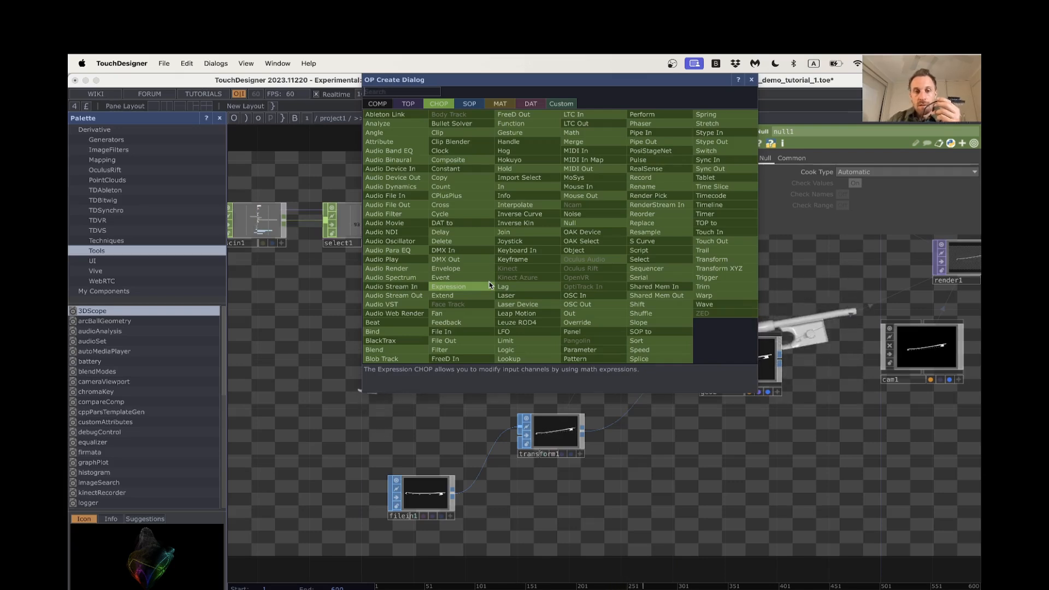
pyautogui.click(465, 350)
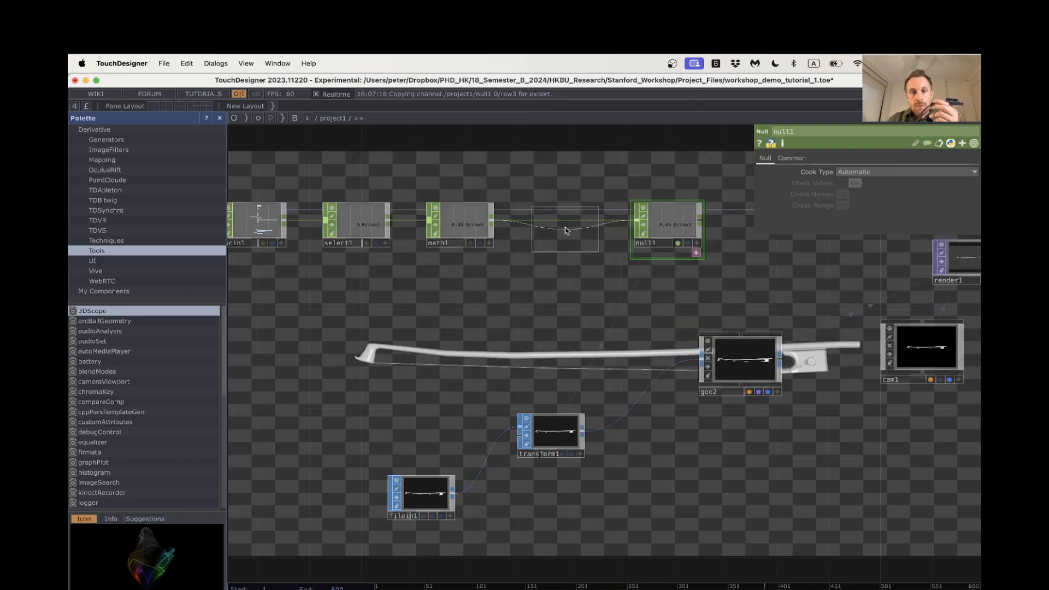
pyautogui.click(566, 229)
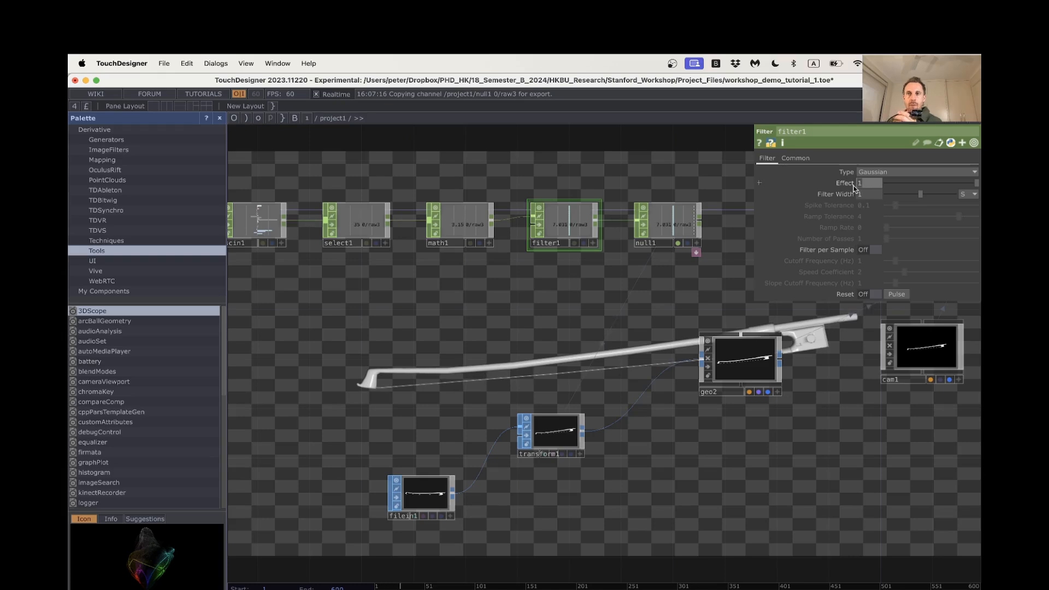
# Set filter1's Filter Width to 0.5, trying an Effect of 0.5 before restoring it to 1
pyautogui.write('.5')
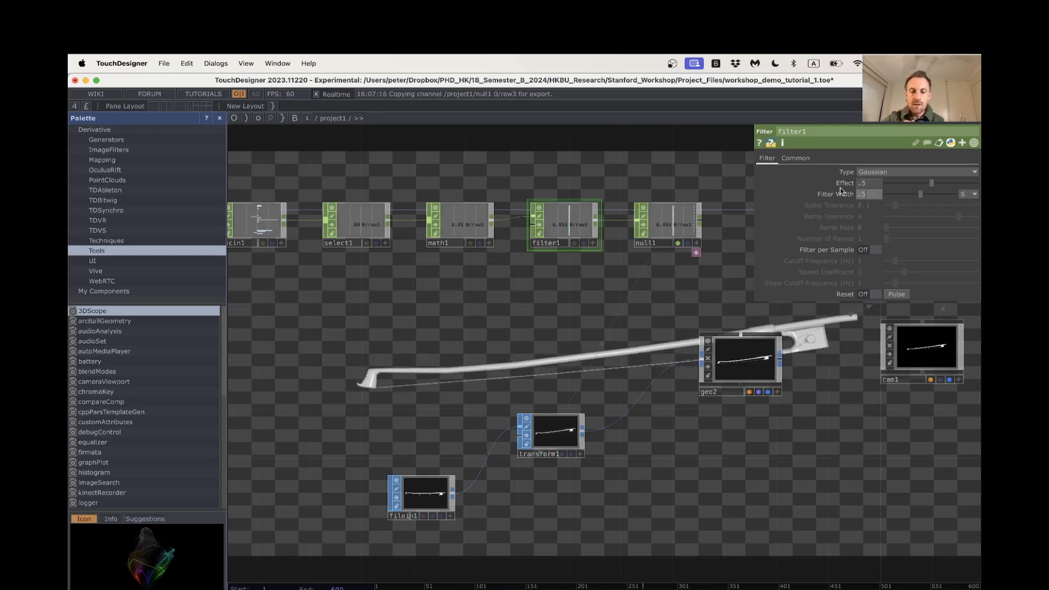
pyautogui.write('.5')
pyautogui.press('Return')
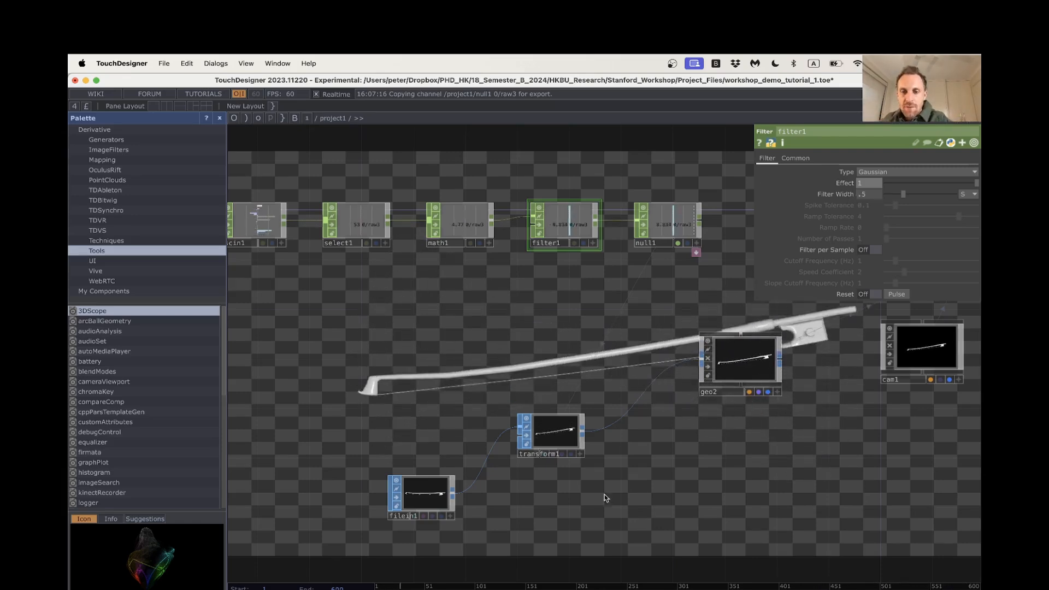
# Hide the parameter window and frame the whole network in the editor
pyautogui.press('p')
pyautogui.press('h')
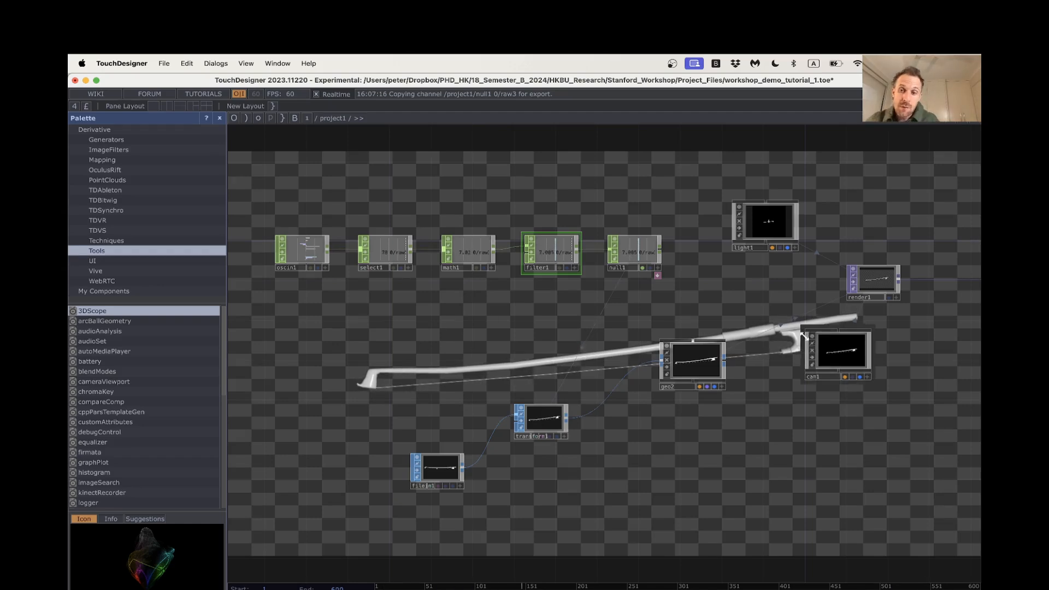
pyautogui.moveTo(768, 406); pyautogui.dragTo(723, 420)
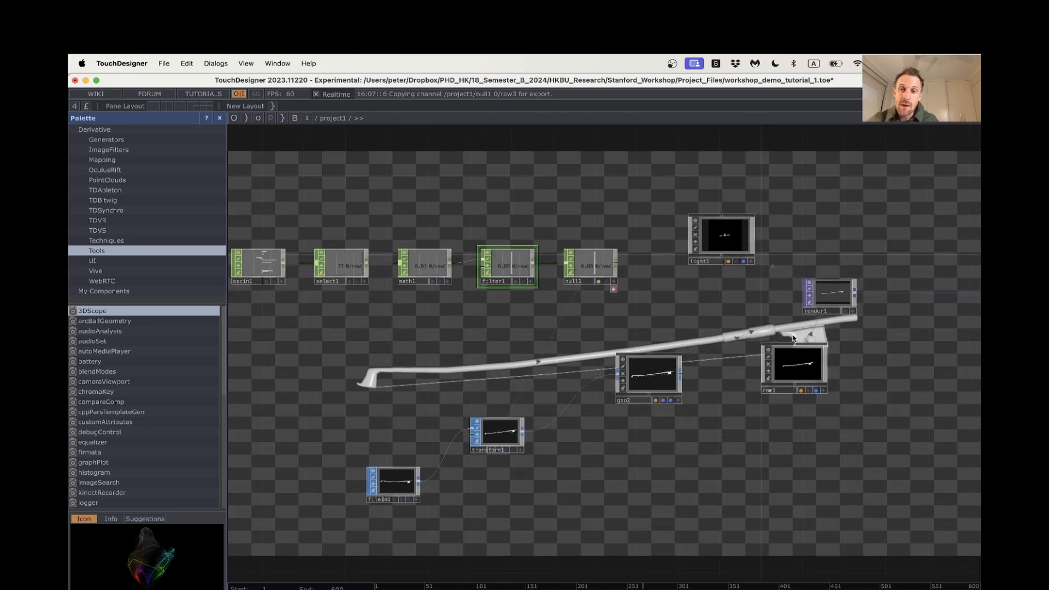
pyautogui.hscroll(2, 810, 322)
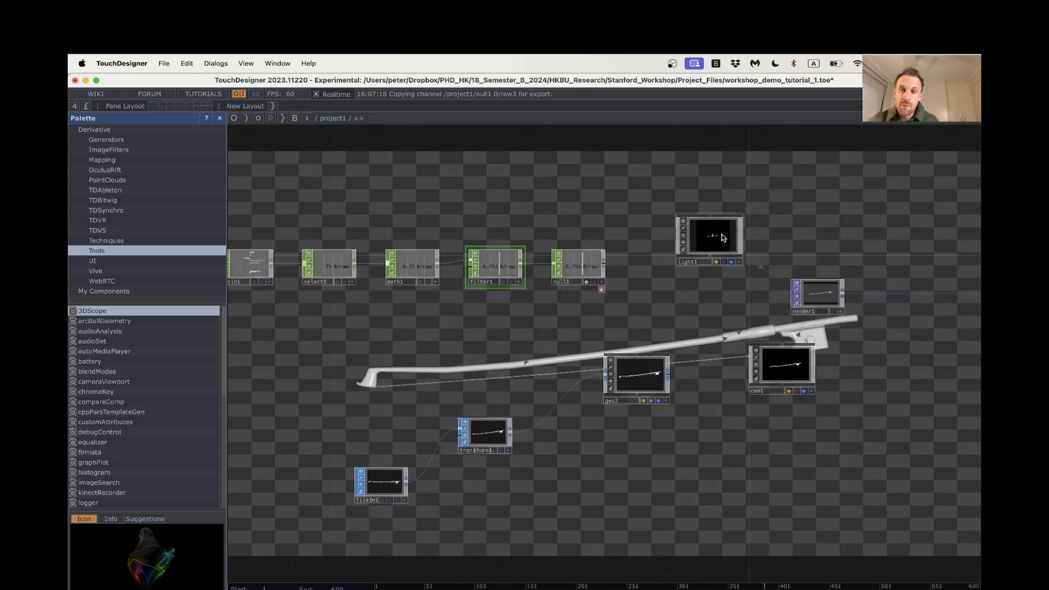
pyautogui.hscroll(-5, 710, 393)
pyautogui.scroll(-3, 711, 393)
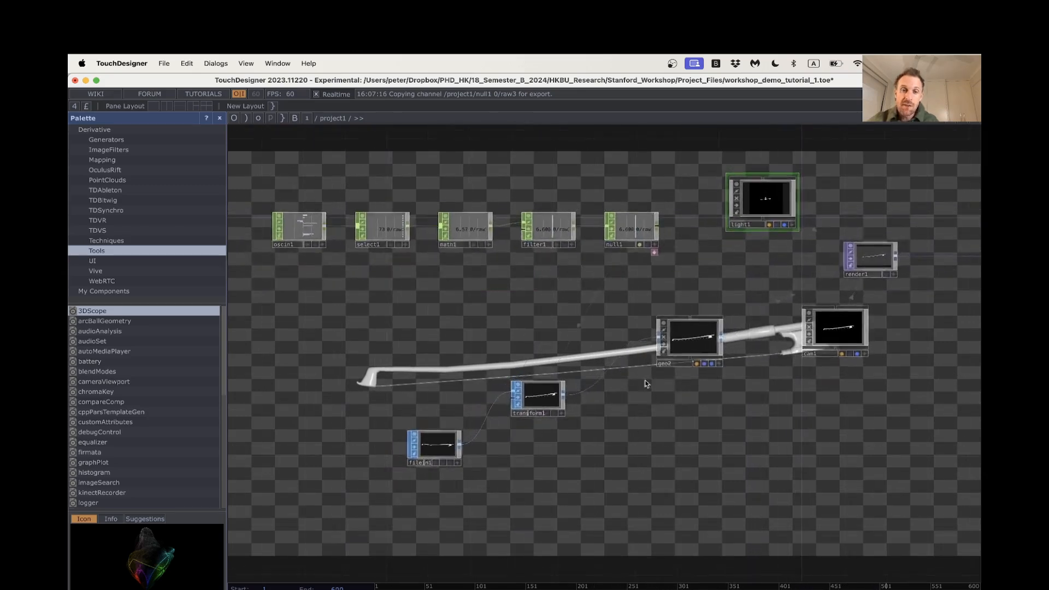
# Add a Phong MAT to the network in the empty space below geo2
pyautogui.scroll(-2, 607, 431)
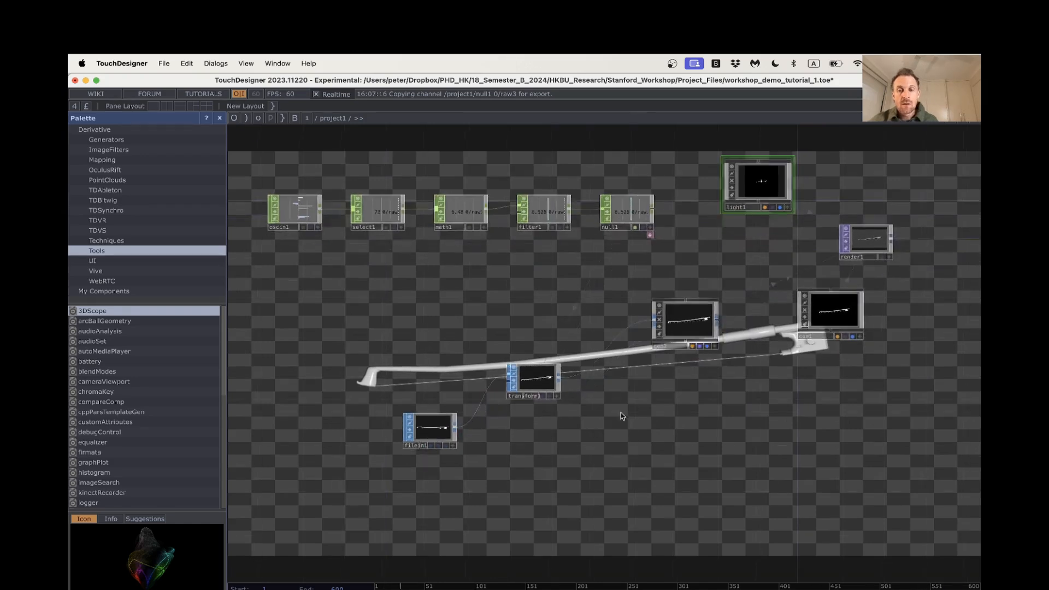
pyautogui.press('Tab')
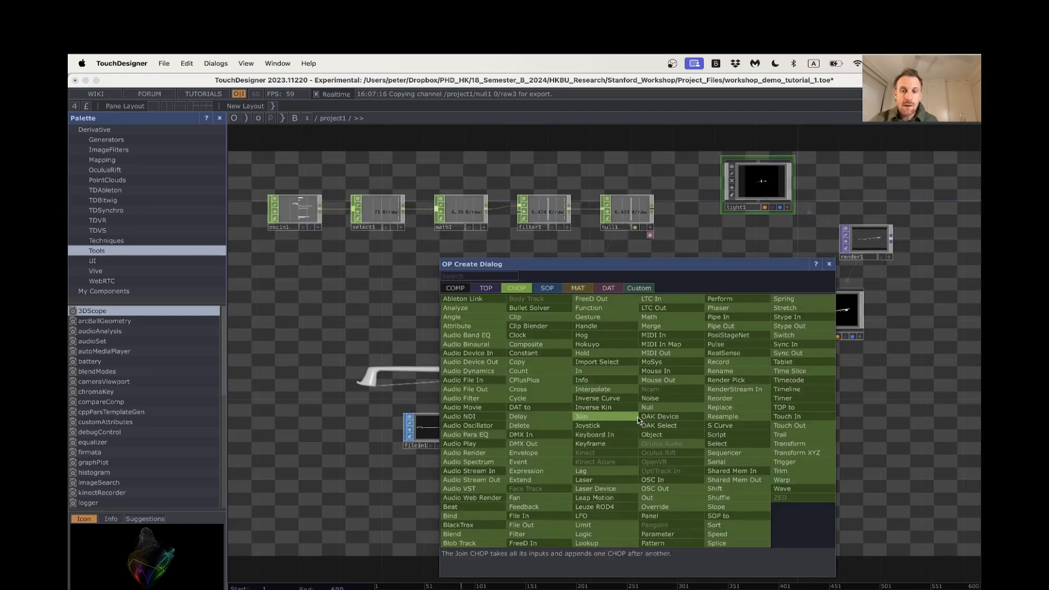
pyautogui.click(583, 291)
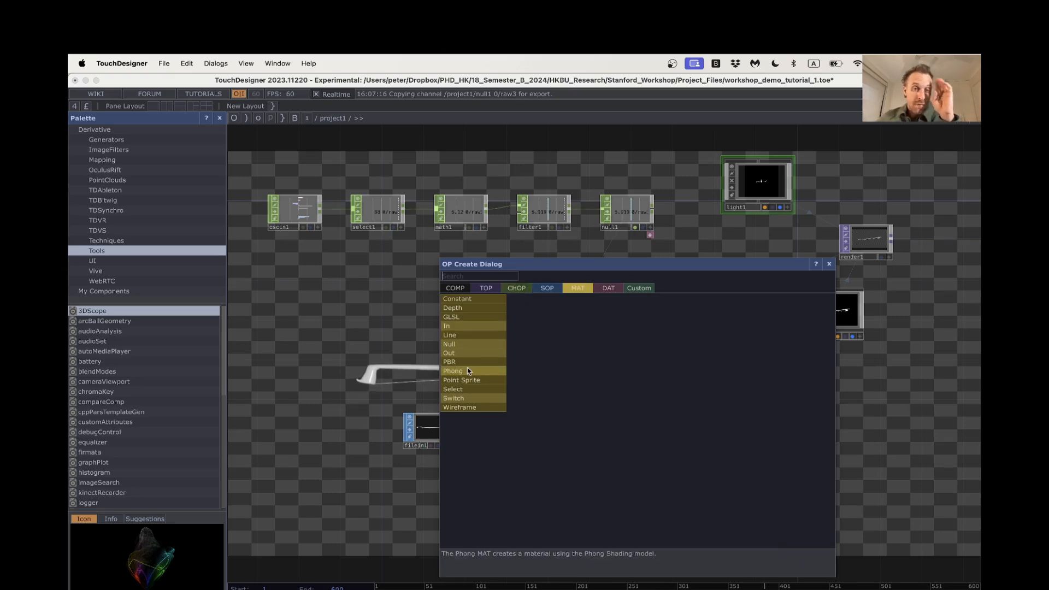
pyautogui.press('Escape')
pyautogui.click(650, 429)
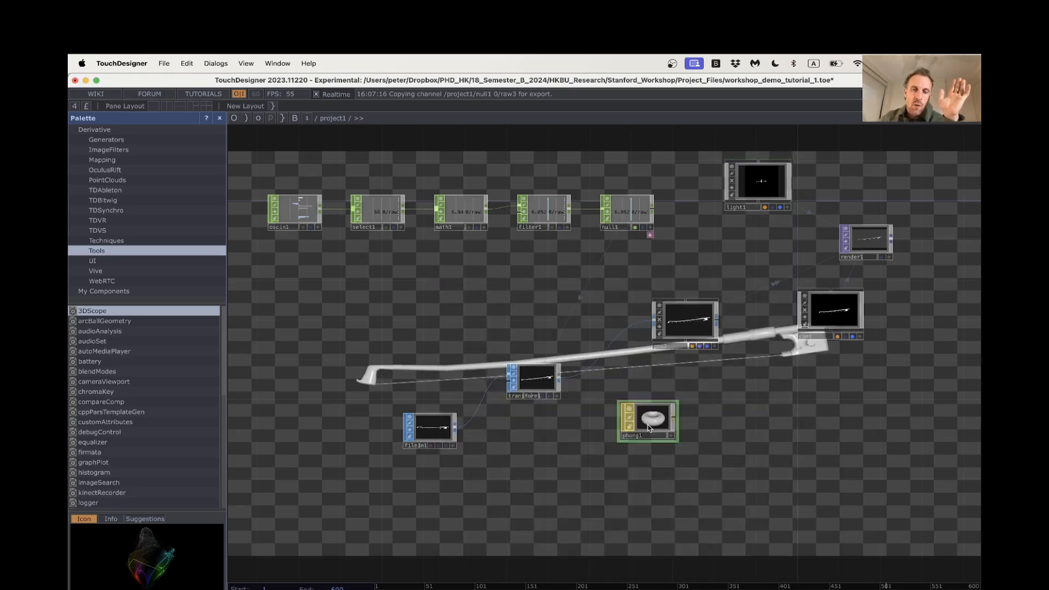
pyautogui.moveTo(737, 424); pyautogui.dragTo(718, 422)
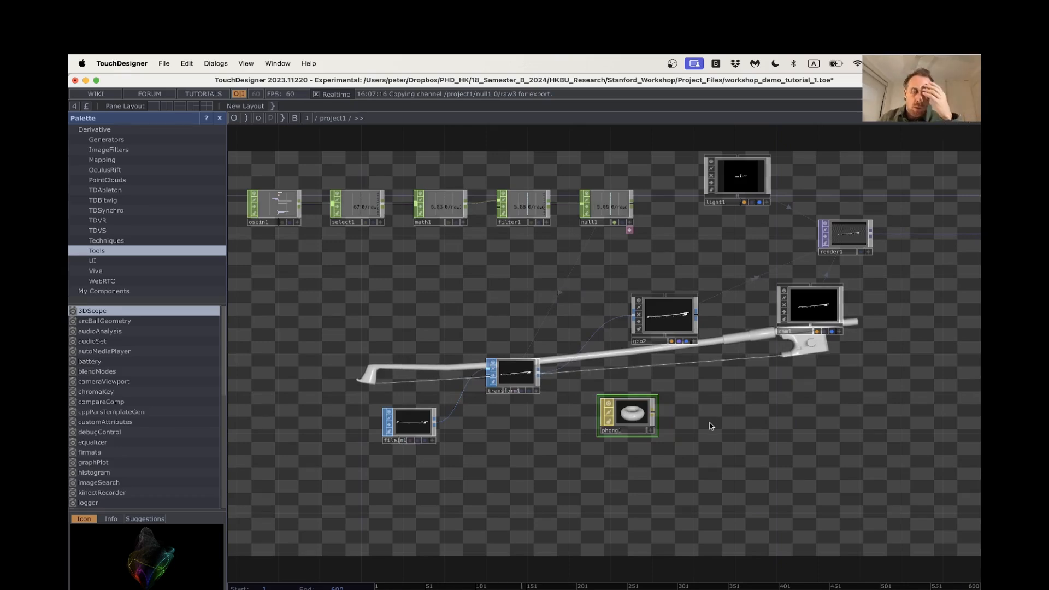
pyautogui.press('Tab')
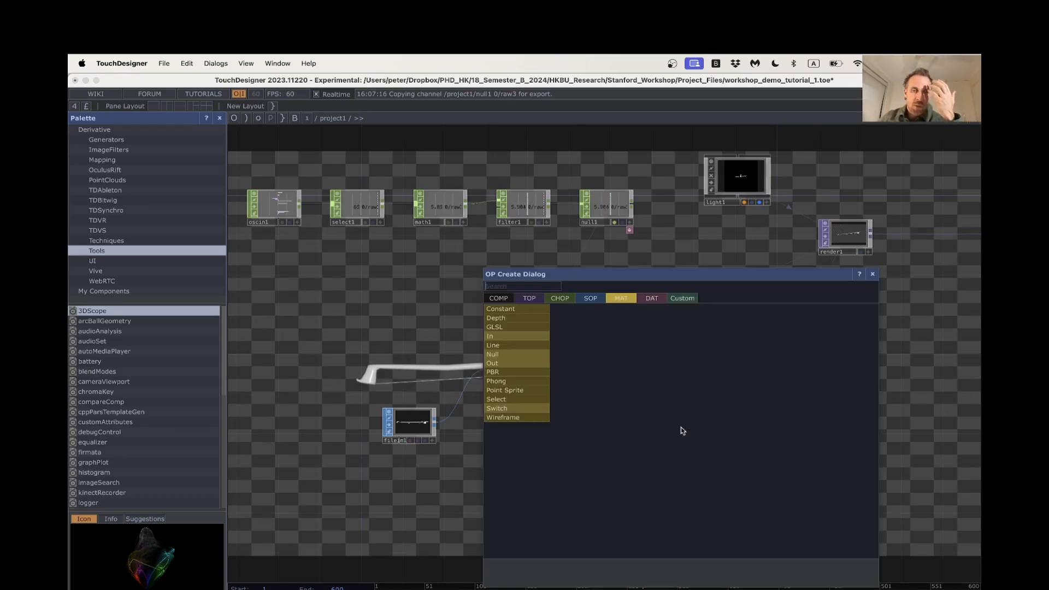
pyautogui.click(496, 381)
pyautogui.click(629, 416)
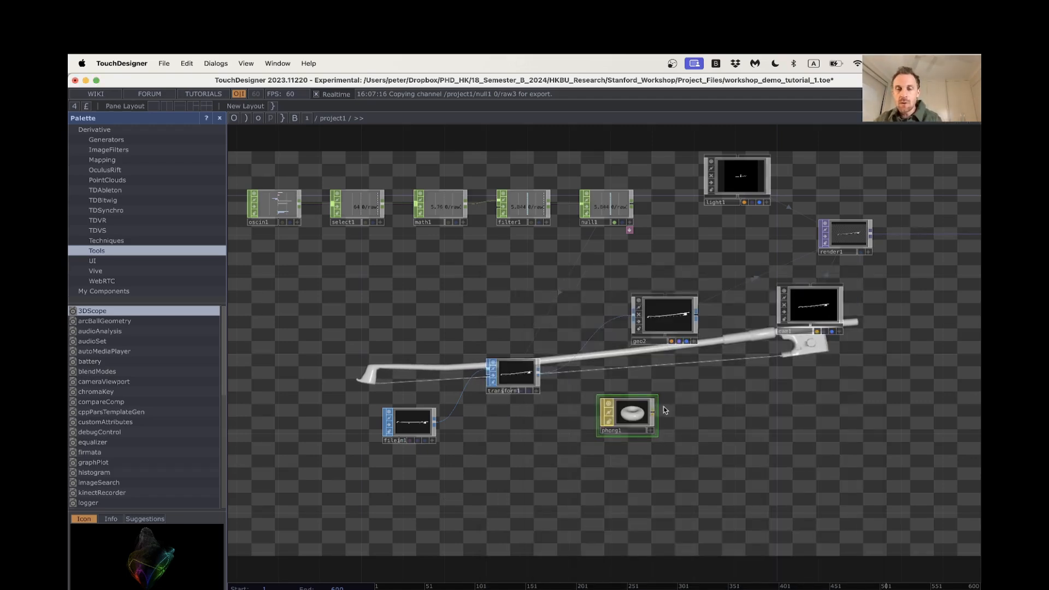
# Add a Constant MAT to the network in the empty space below phong1
pyautogui.hscroll(3, 673, 416)
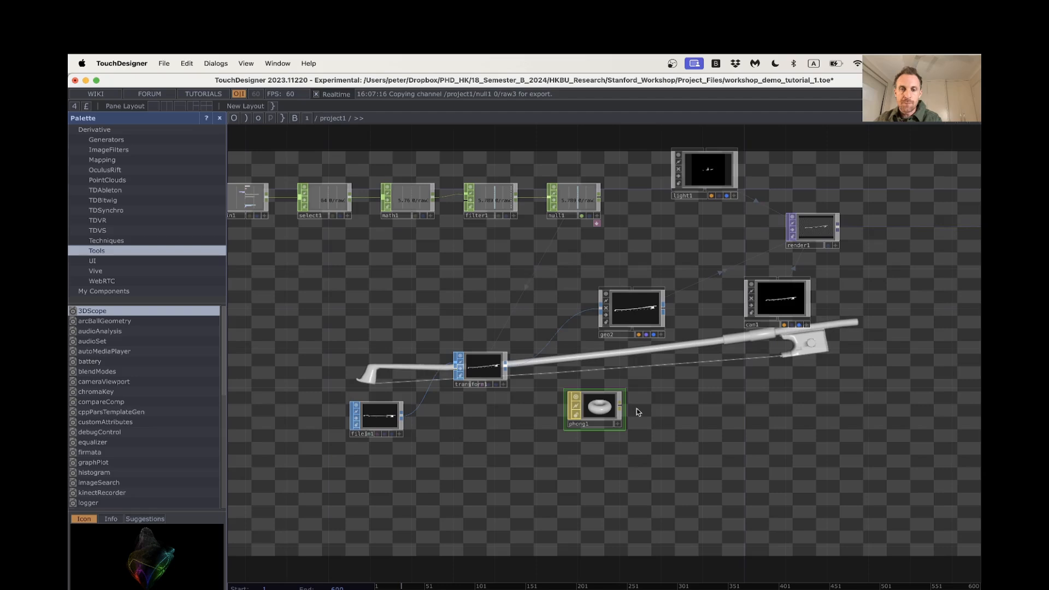
pyautogui.scroll(-3, 650, 436)
pyautogui.press('Tab')
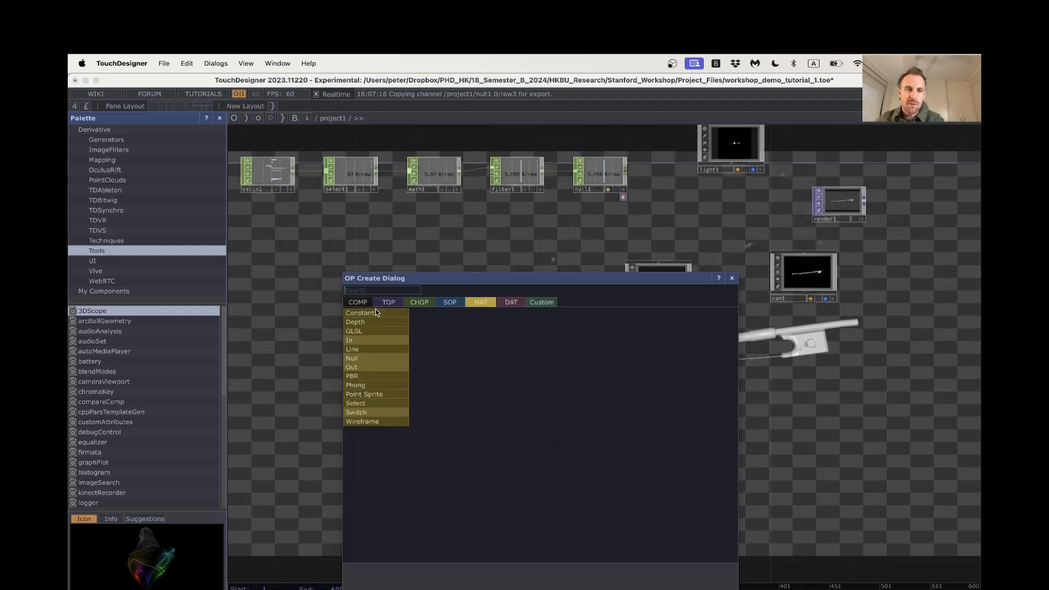
pyautogui.click(370, 314)
pyautogui.click(529, 432)
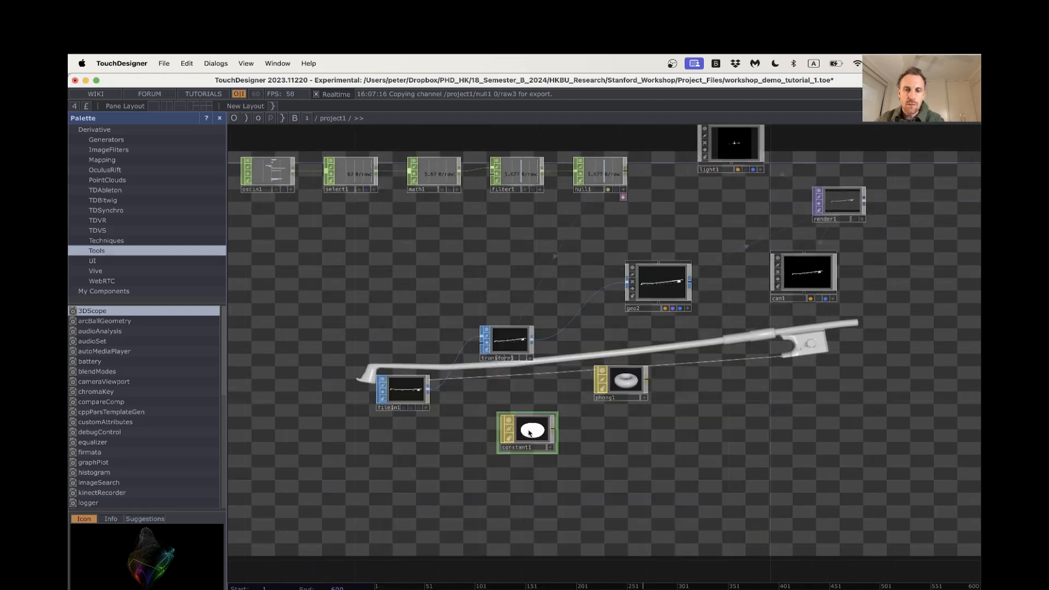
# Set constant1's Color to the yellow swatch with RGB values 0.91372, 1, 0
pyautogui.press('p')
pyautogui.click(869, 183)
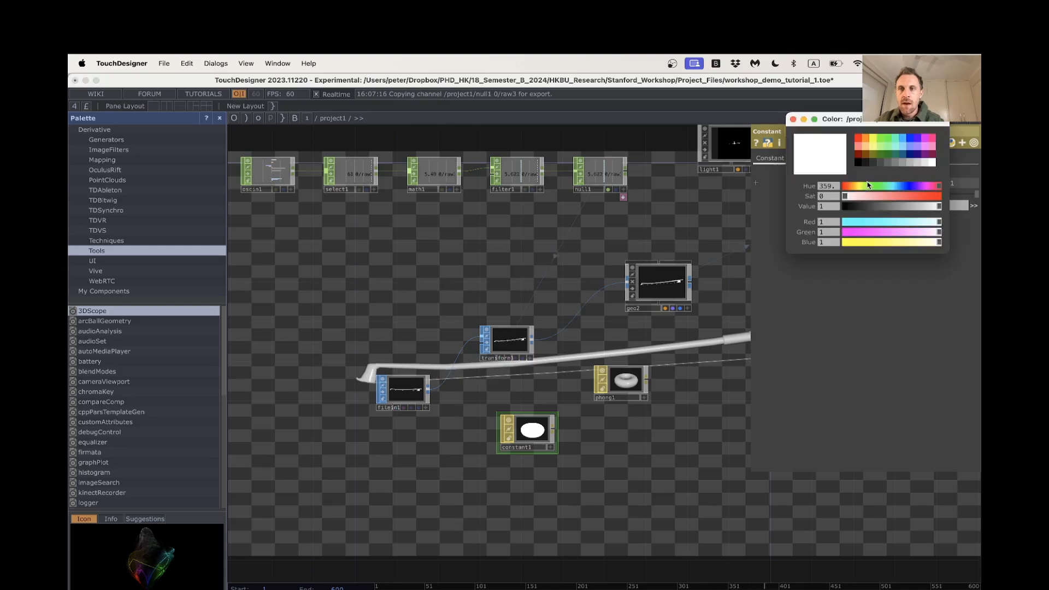
pyautogui.click(874, 141)
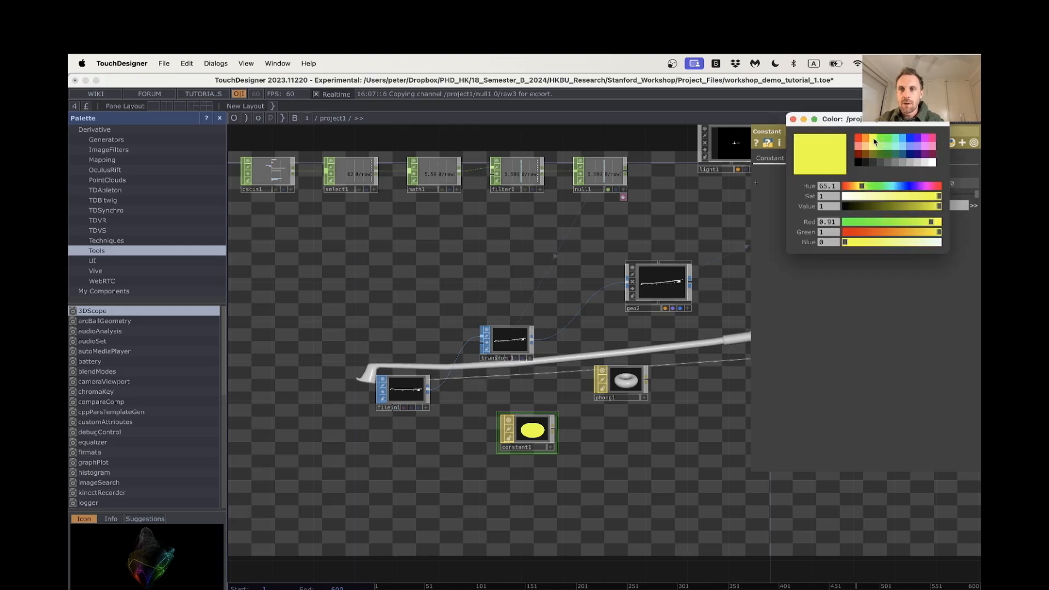
pyautogui.click(793, 119)
# Assign constant1 as geo2's Material and hide the parameter window to reveal the rendered bow
pyautogui.moveTo(519, 447); pyautogui.dragTo(654, 288)
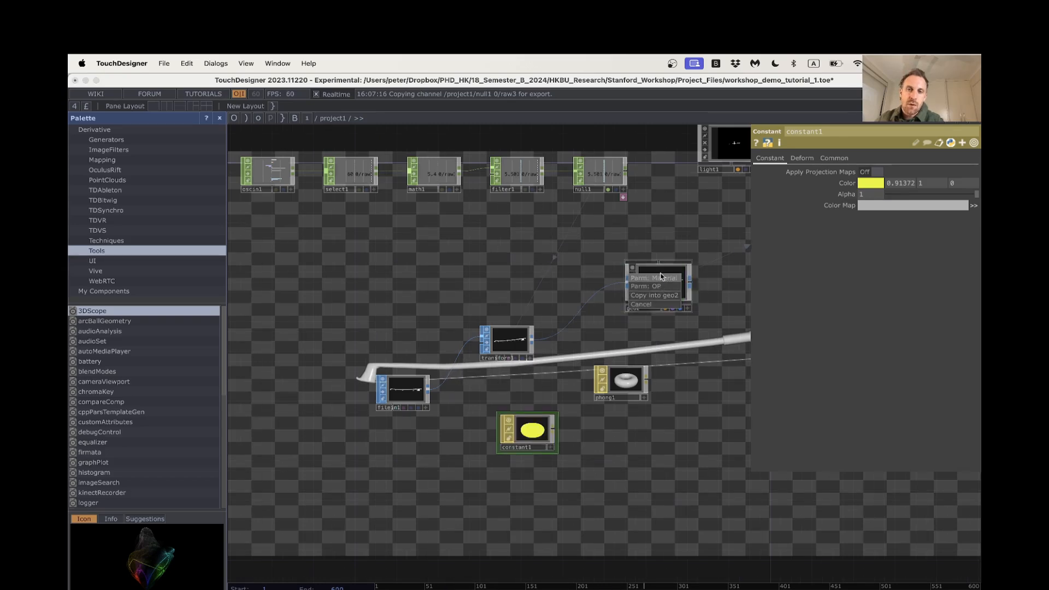
pyautogui.click(670, 280)
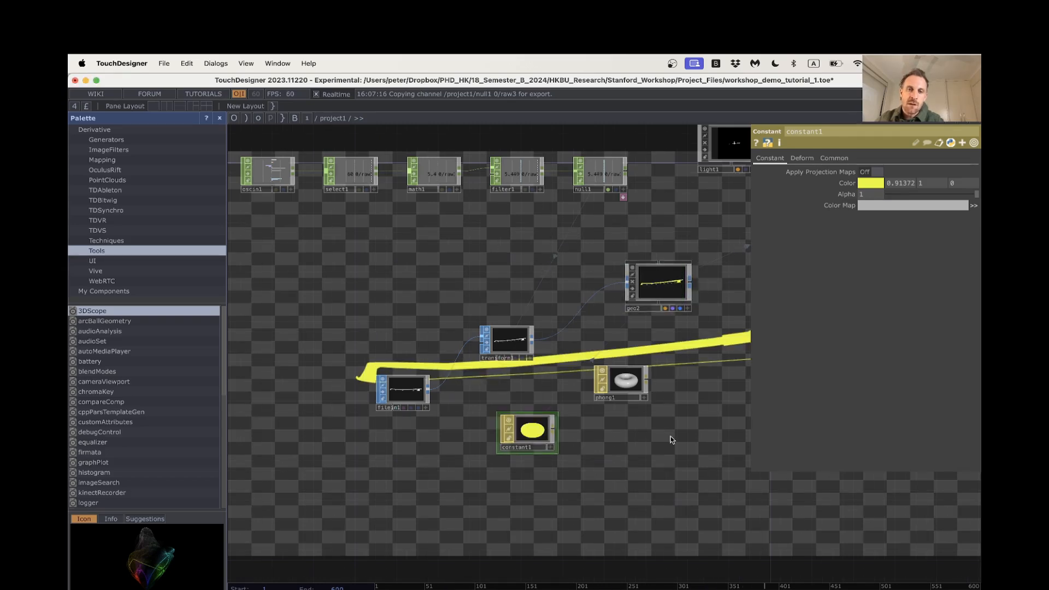
pyautogui.hscroll(3, 645, 437)
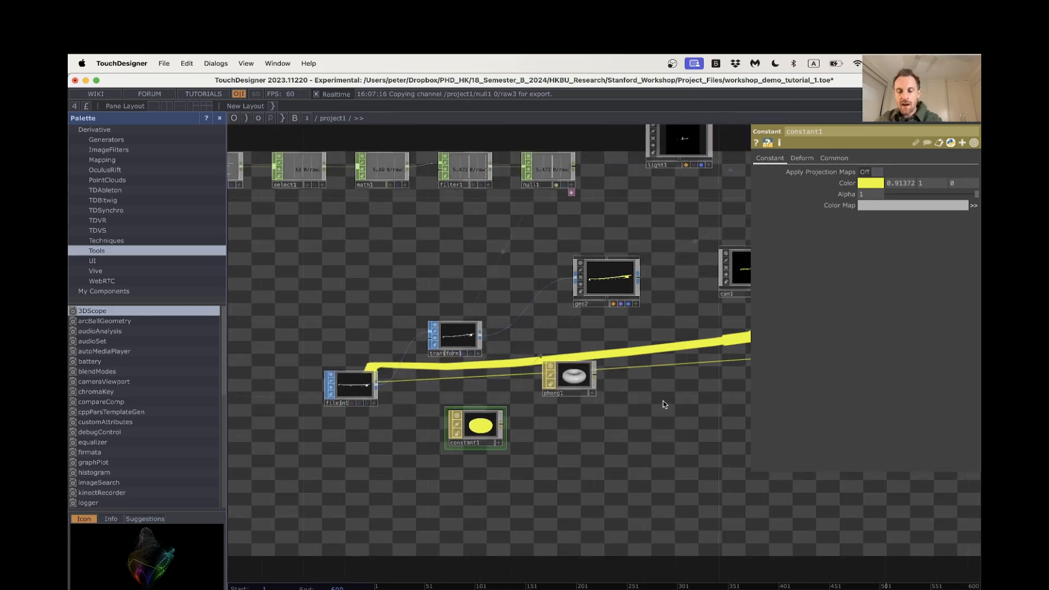
pyautogui.press('p')
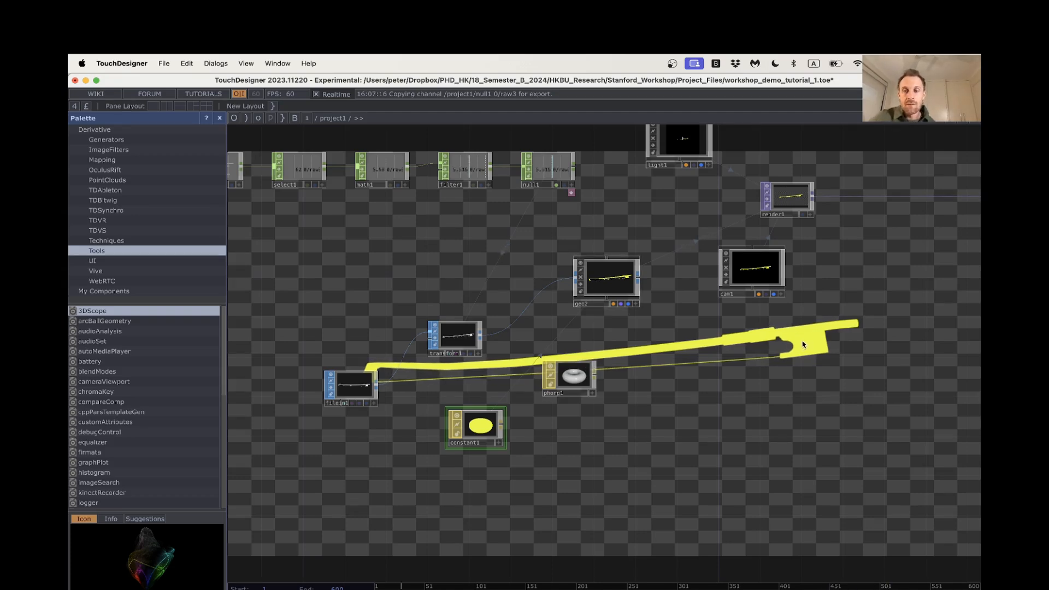
# Move phong1 beside constant1 in the network and bring up constant1's parameters
pyautogui.moveTo(573, 375); pyautogui.dragTo(584, 416)
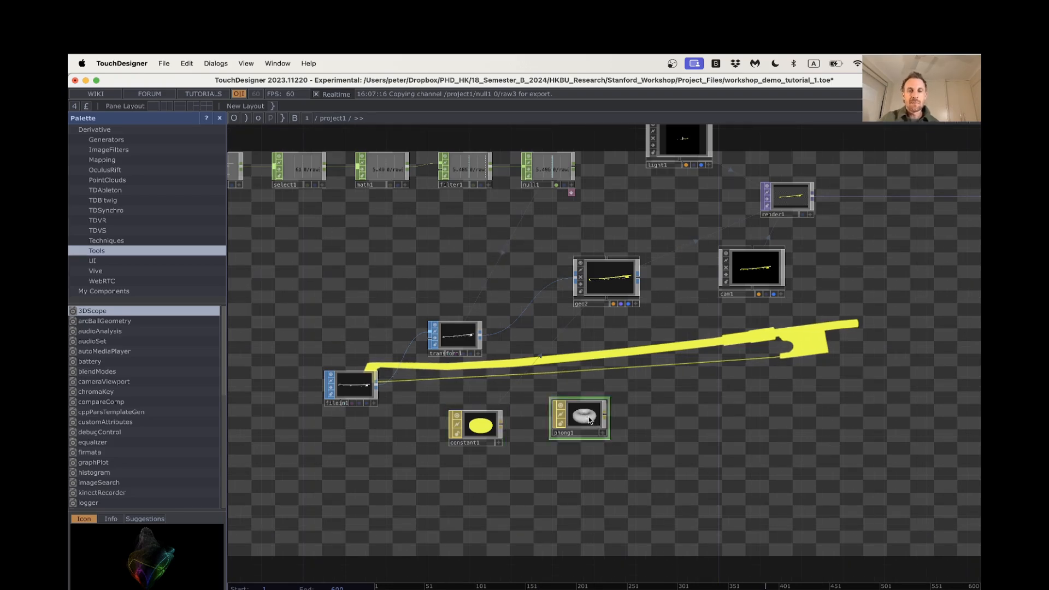
pyautogui.click(482, 429)
pyautogui.press('p')
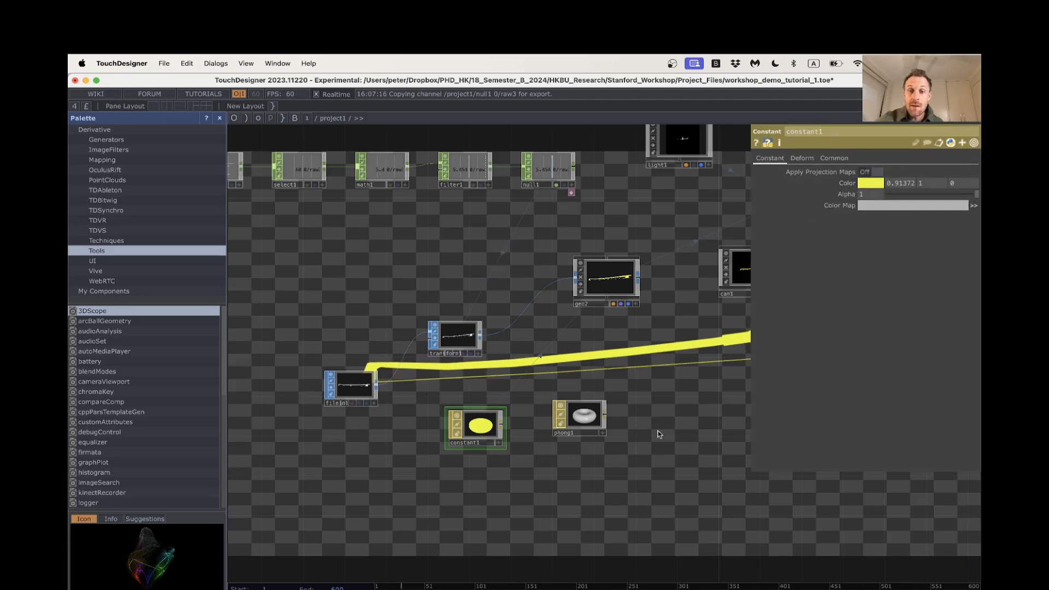
# Find the Movie File In TOP by searching for "file" and place it below constant1
pyautogui.press('Tab')
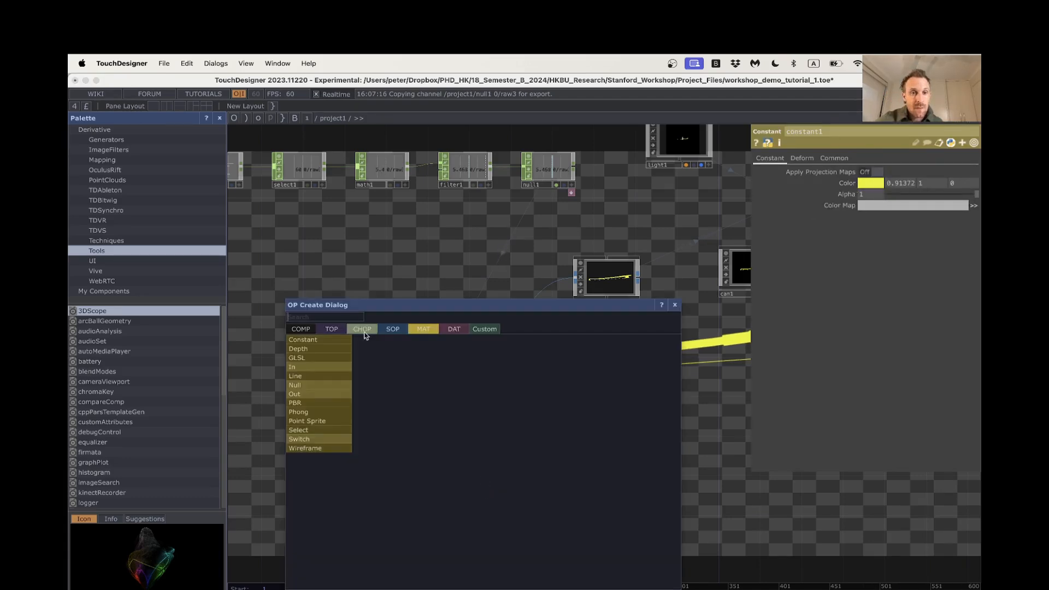
pyautogui.click(340, 330)
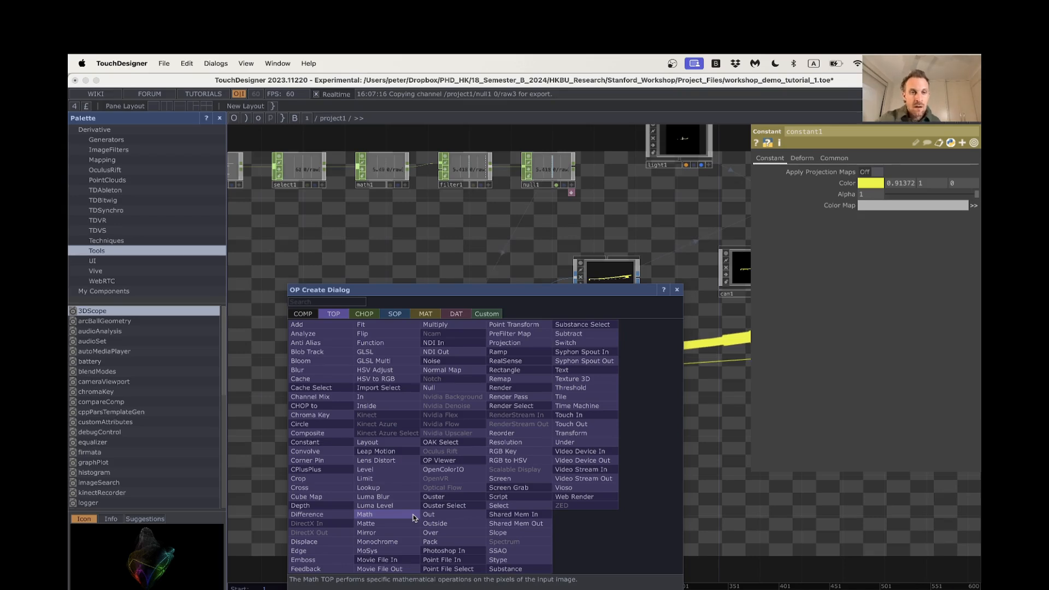
pyautogui.write('file')
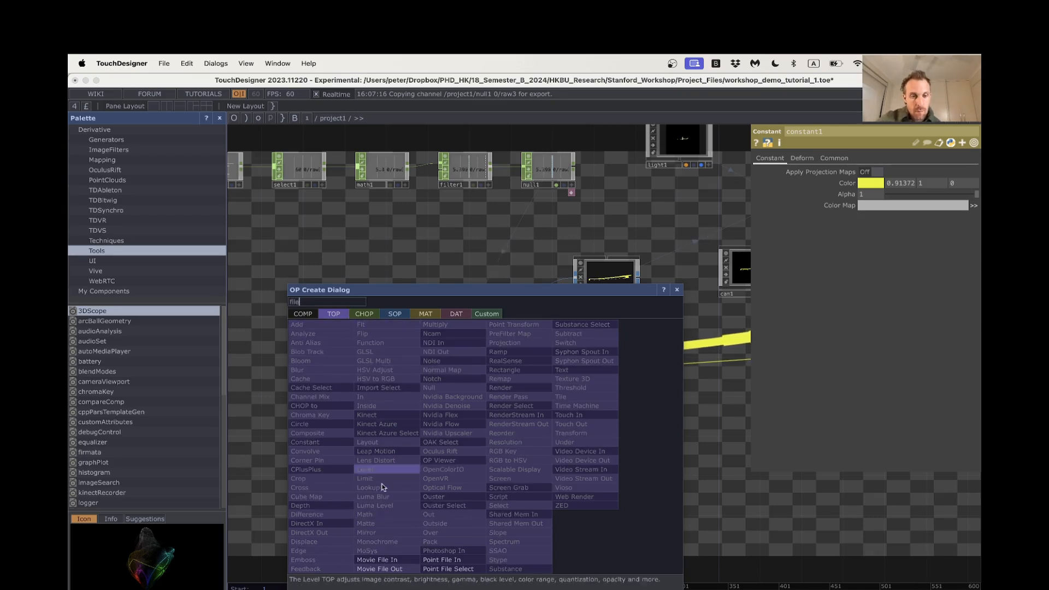
pyautogui.click(377, 559)
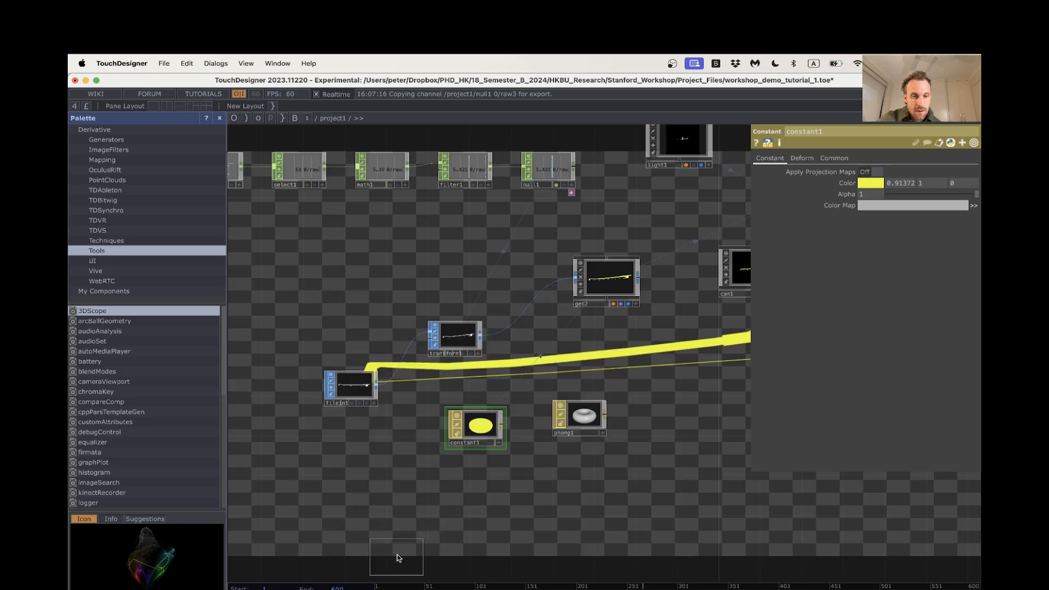
pyautogui.click(470, 488)
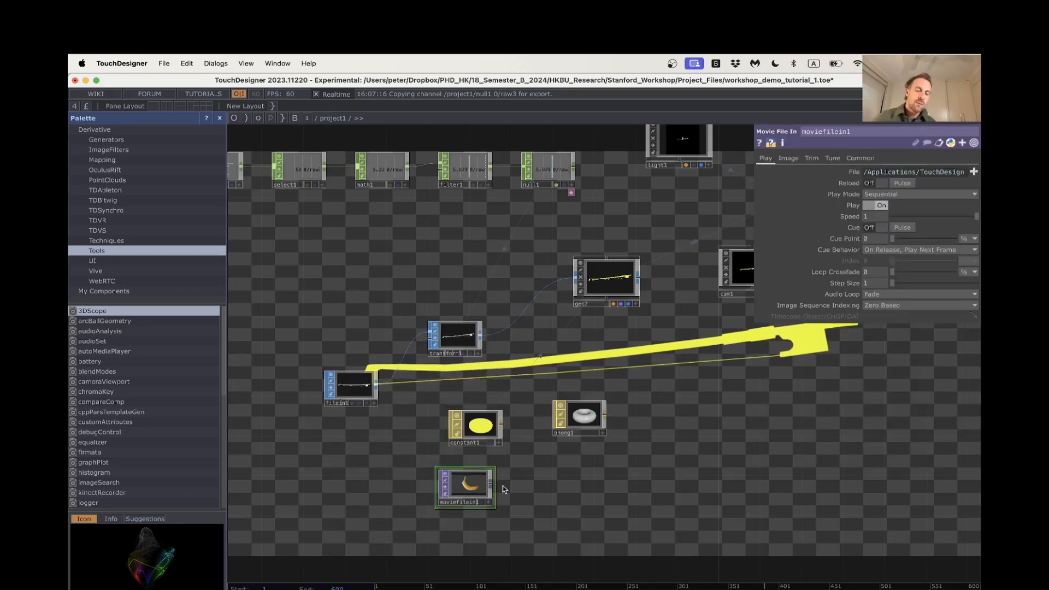
# Load bow_diffuse_map_1.jpg from Stanford_Workshop's Assets/Bow folder as moviefilein1's file
pyautogui.click(974, 172)
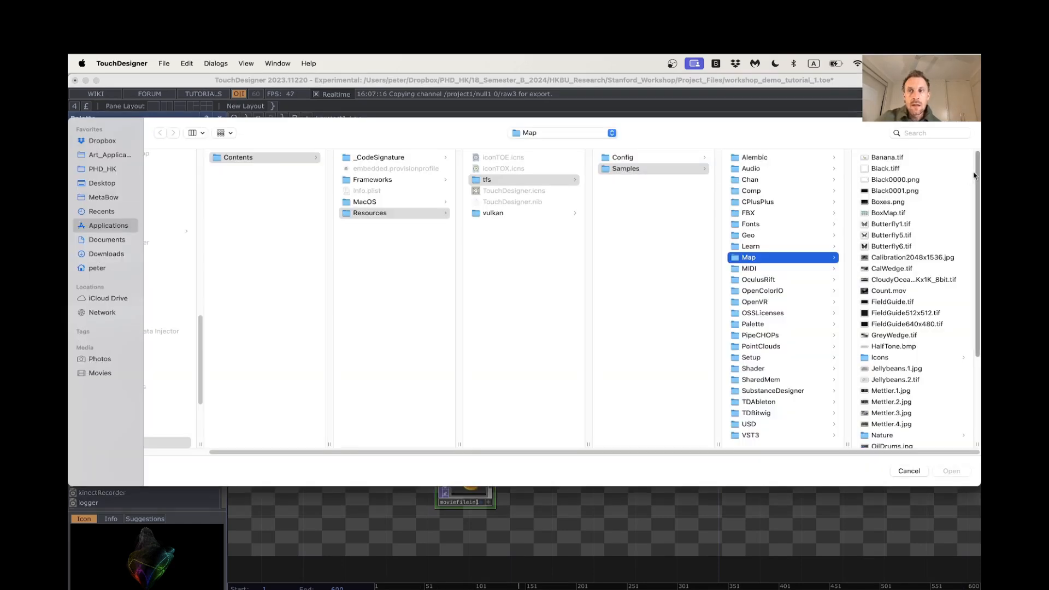
pyautogui.click(539, 133)
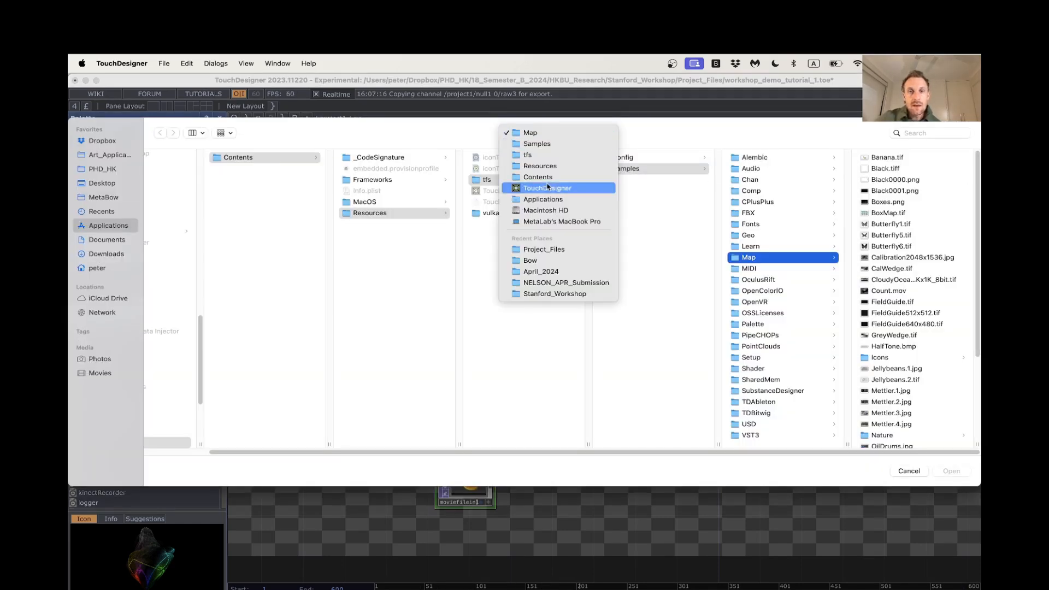
pyautogui.click(551, 294)
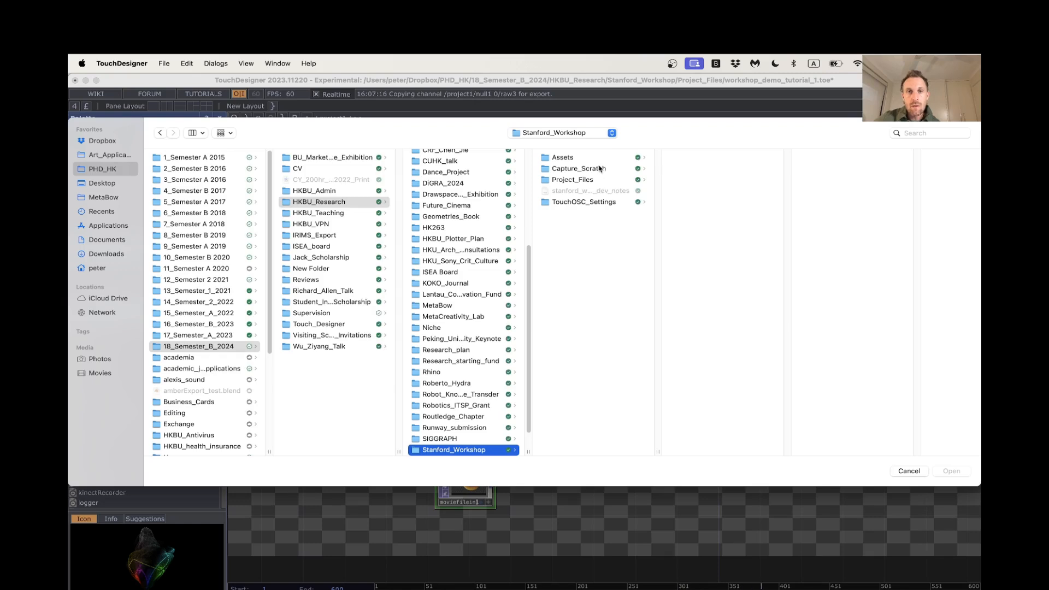
pyautogui.click(599, 158)
pyautogui.click(682, 158)
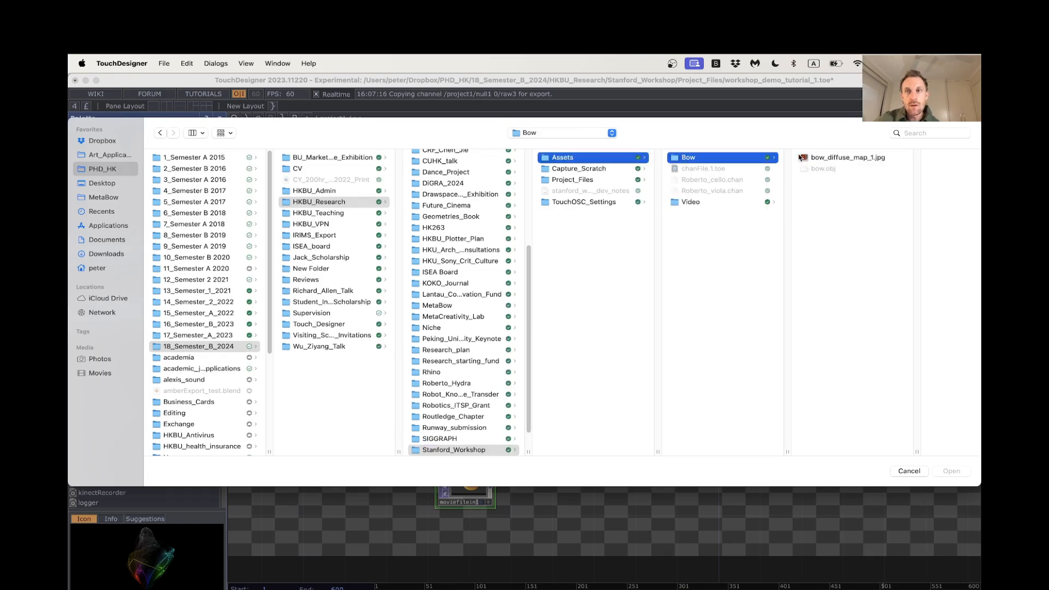
pyautogui.click(802, 159)
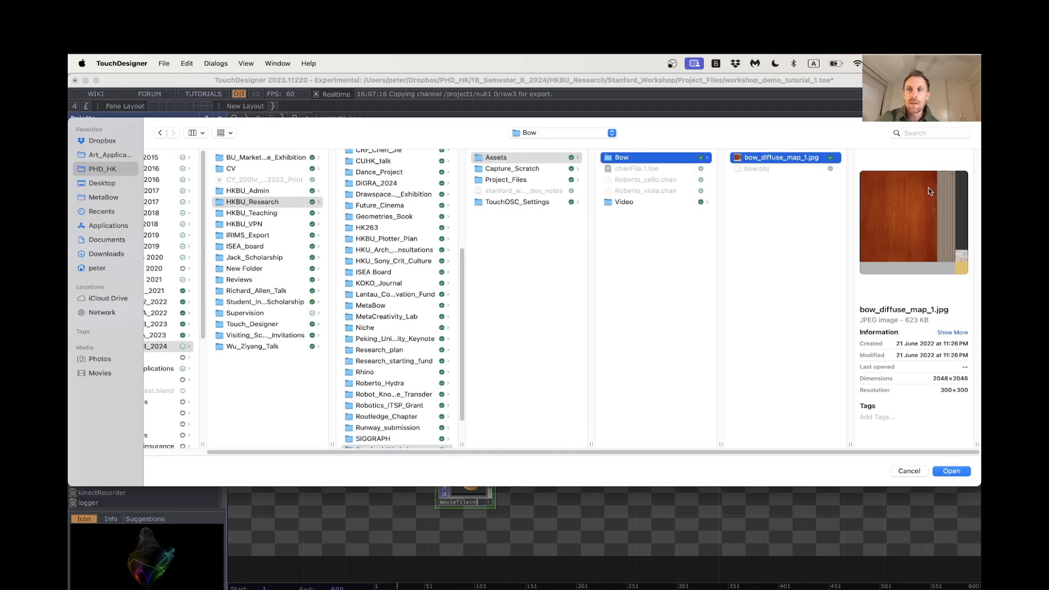
pyautogui.click(950, 471)
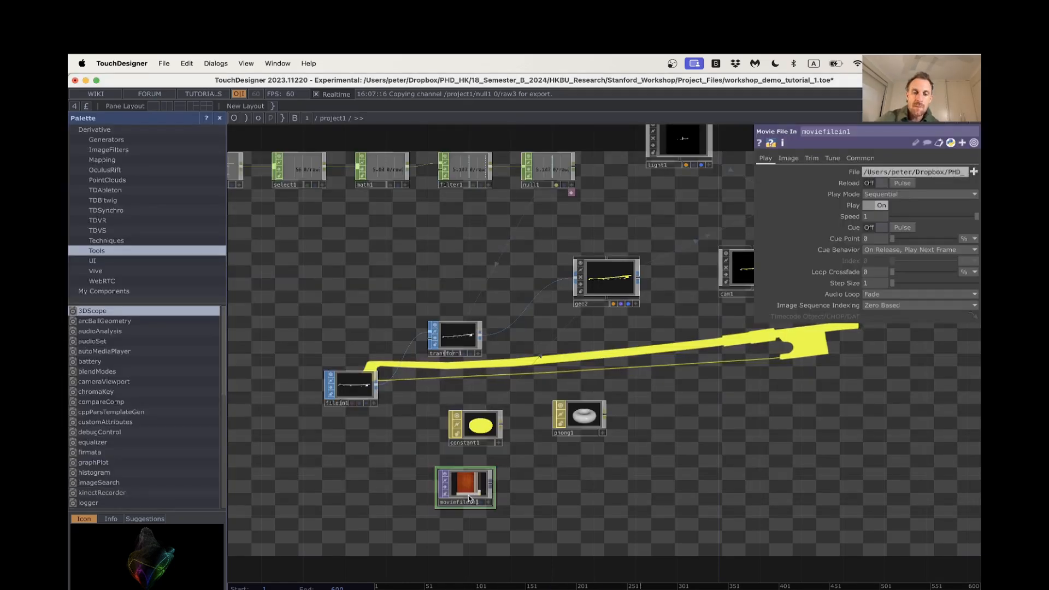
# Apply moviefilein1 as the Color Map of both constant1 and phong1
pyautogui.moveTo(467, 495); pyautogui.dragTo(482, 434)
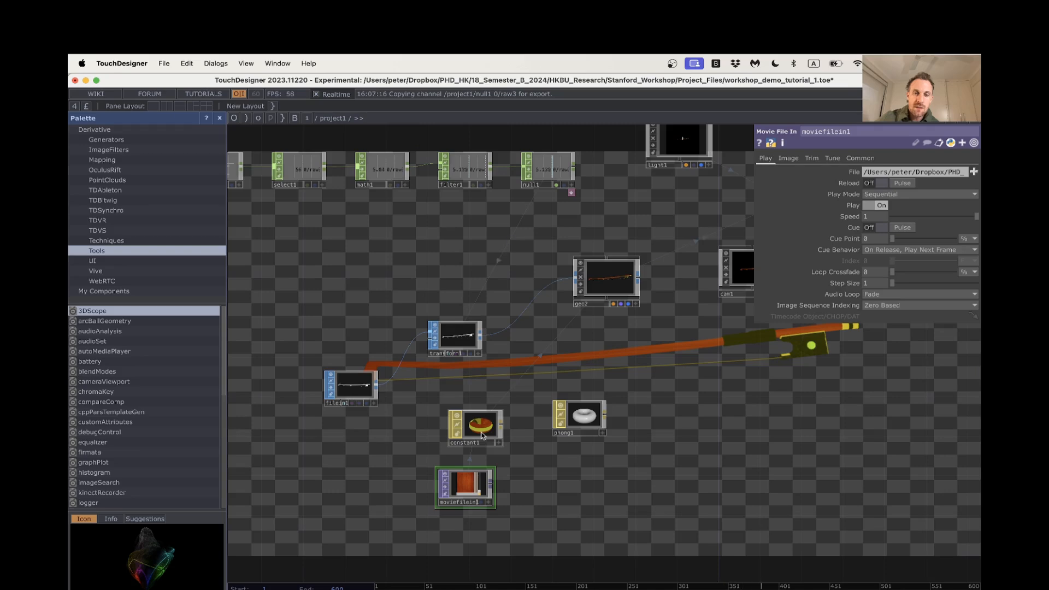
pyautogui.hscroll(3, 667, 392)
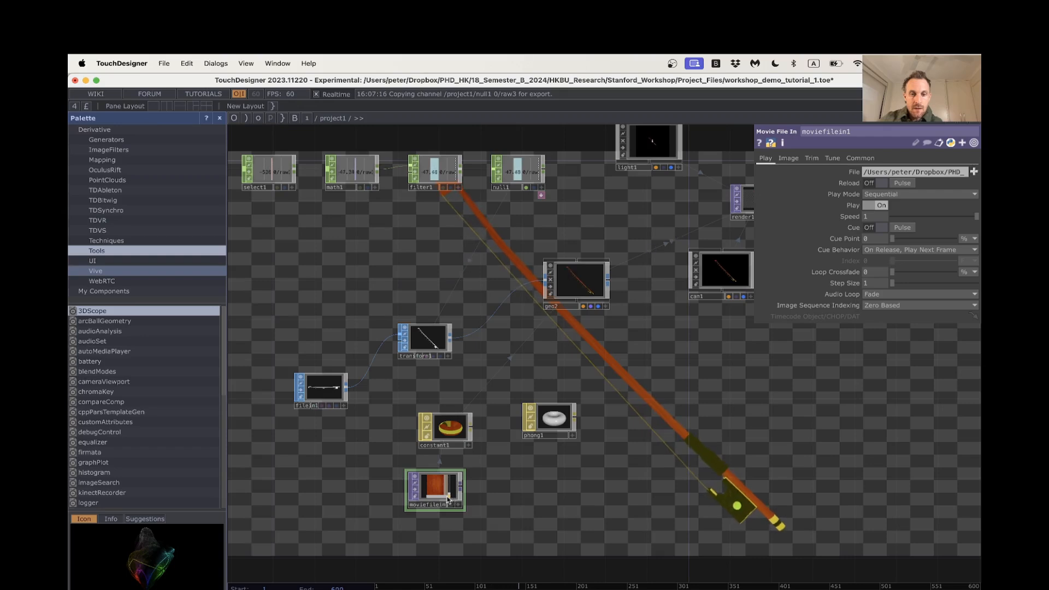
pyautogui.moveTo(437, 491); pyautogui.dragTo(561, 408)
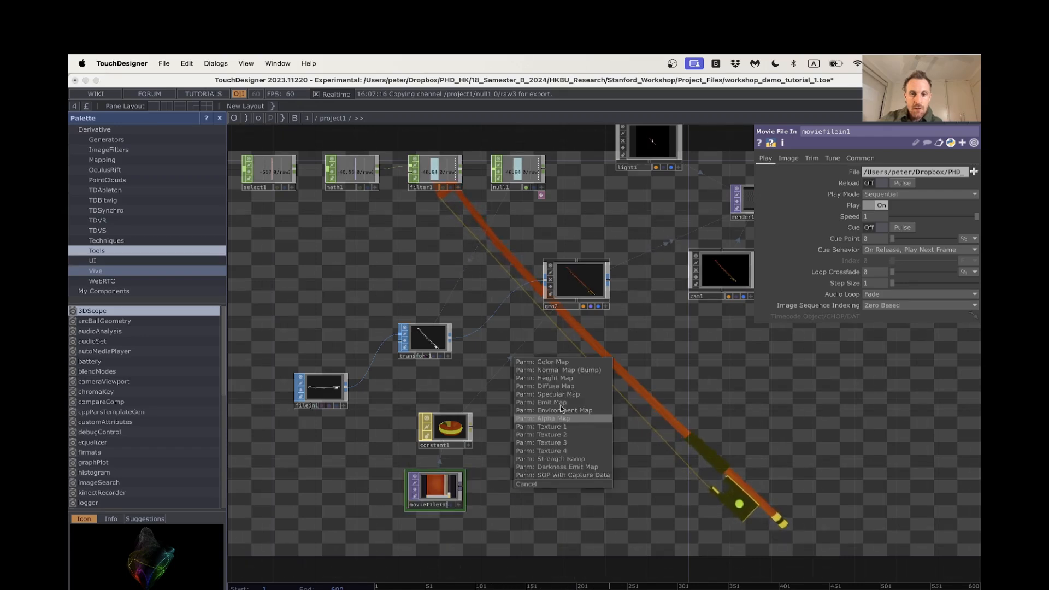
pyautogui.click(558, 363)
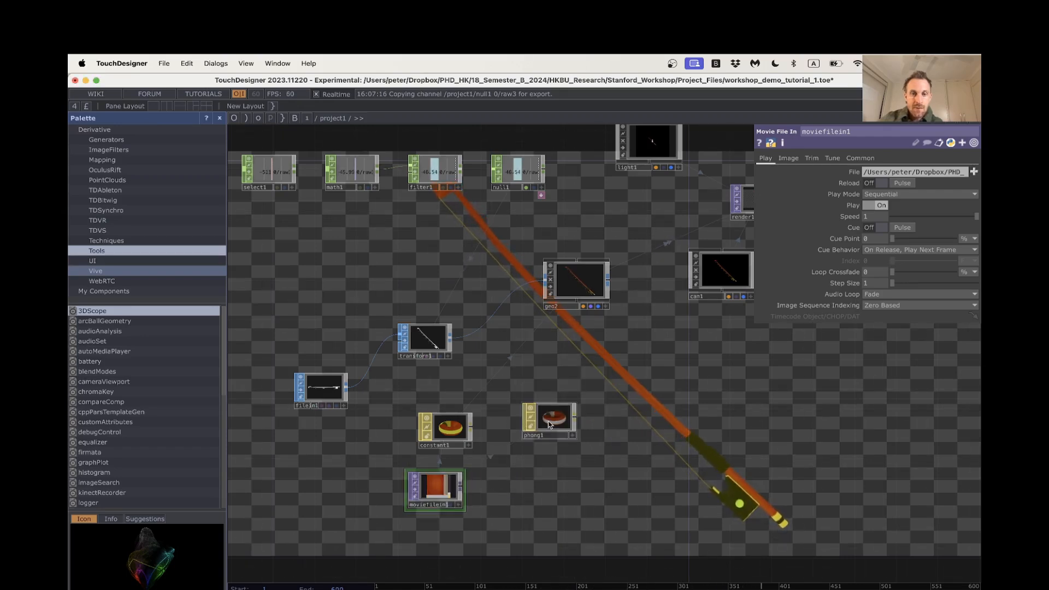
# Assign phong1 as geo2's Material
pyautogui.moveTo(550, 425); pyautogui.dragTo(573, 282)
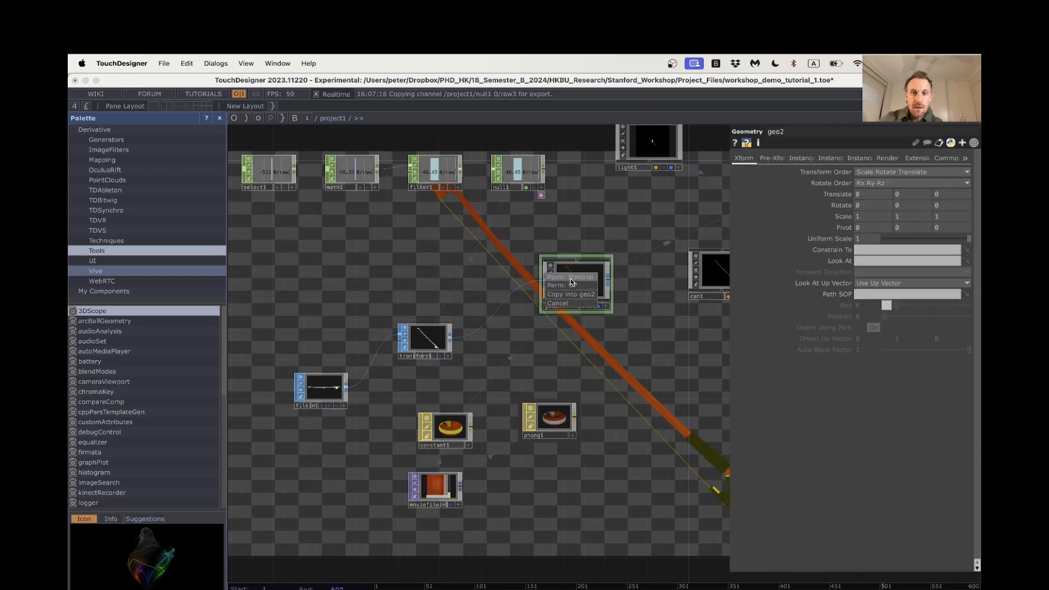
pyautogui.click(572, 282)
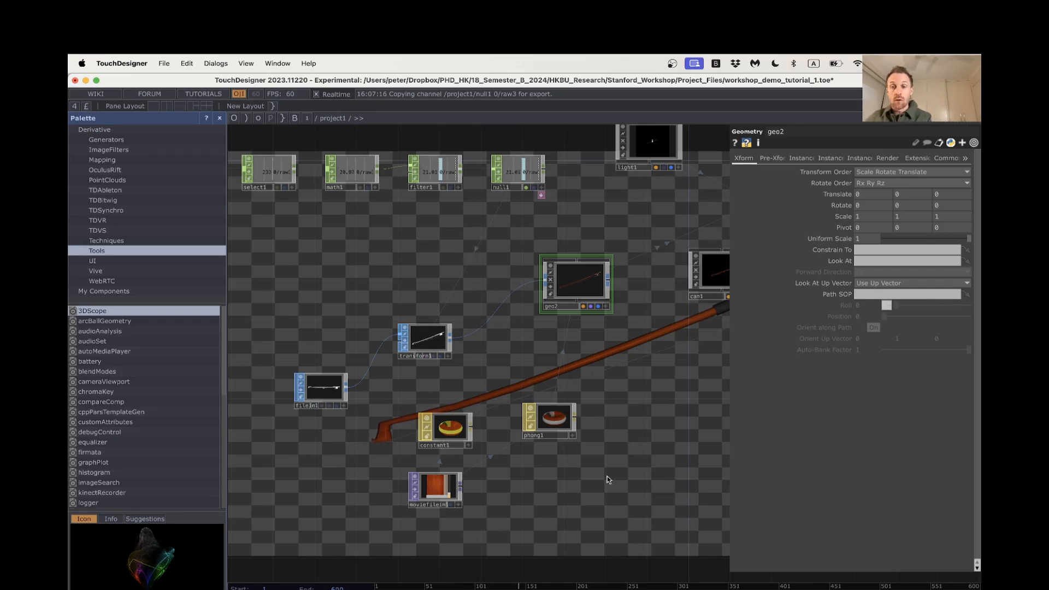
# Delete the constant1 material from the network
pyautogui.press('p')
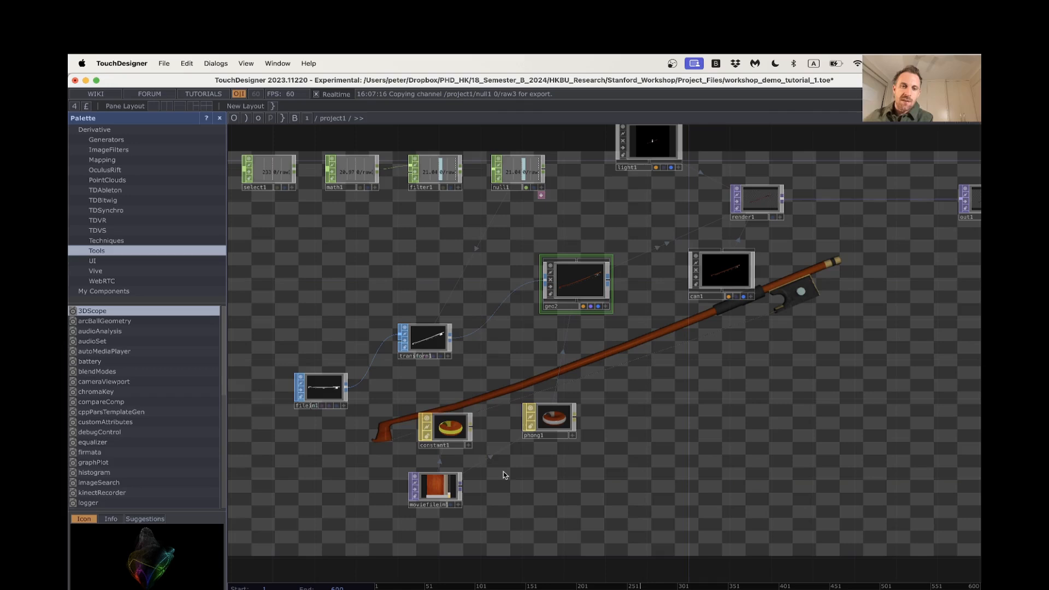
pyautogui.click(446, 426)
pyautogui.press('Delete')
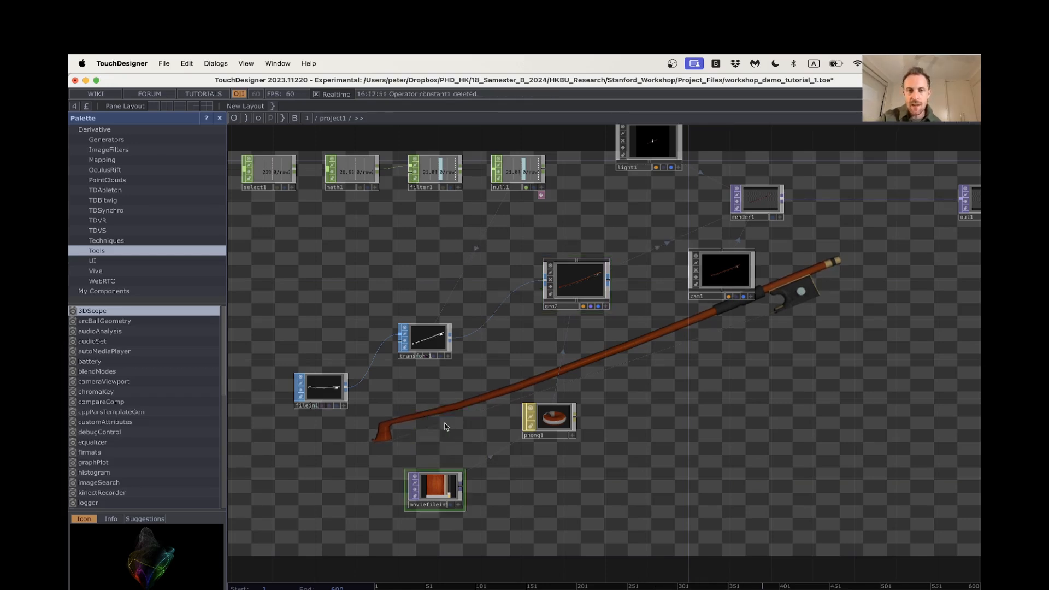
# Rearrange the material nodes so phong1 sits below geo2 and moviefilein1 sits directly below phong1
pyautogui.moveTo(552, 418); pyautogui.dragTo(572, 378)
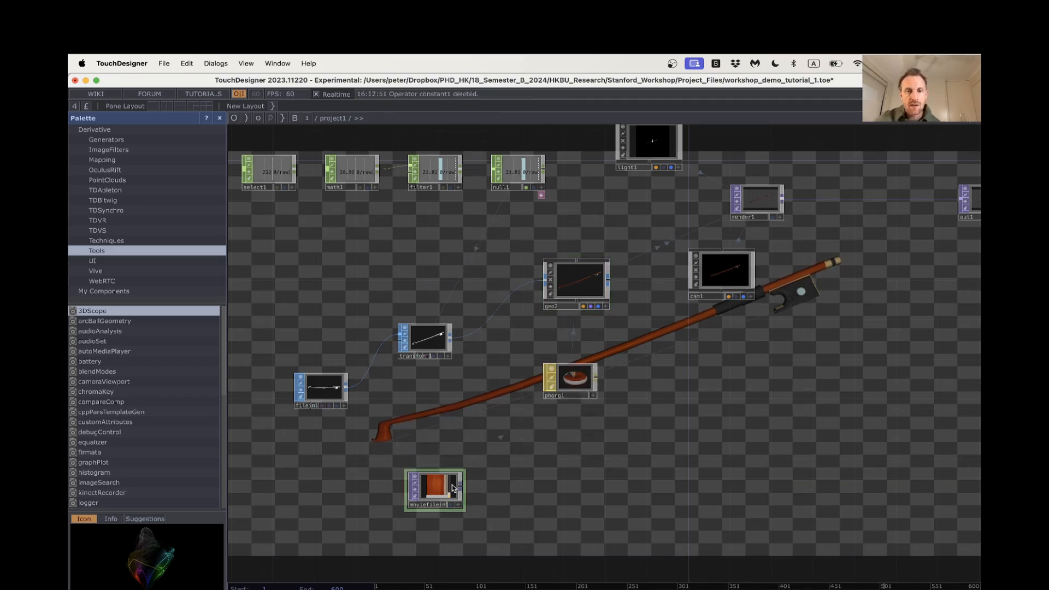
pyautogui.moveTo(435, 488); pyautogui.dragTo(571, 448)
pyautogui.moveTo(695, 413); pyautogui.dragTo(653, 415)
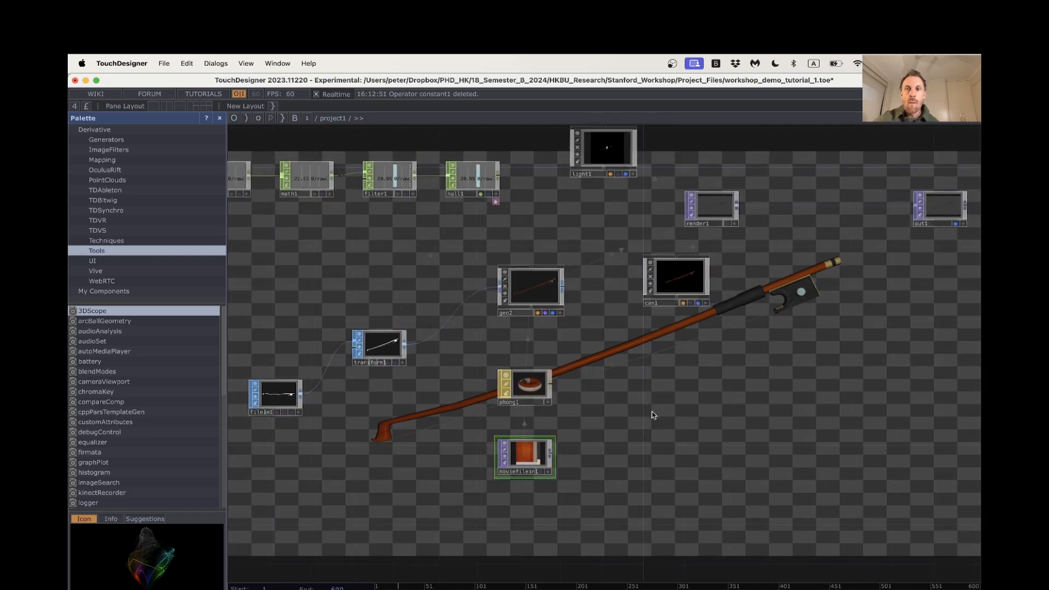
pyautogui.moveTo(652, 413); pyautogui.dragTo(713, 403, button='middle')
pyautogui.moveTo(713, 404); pyautogui.dragTo(662, 408)
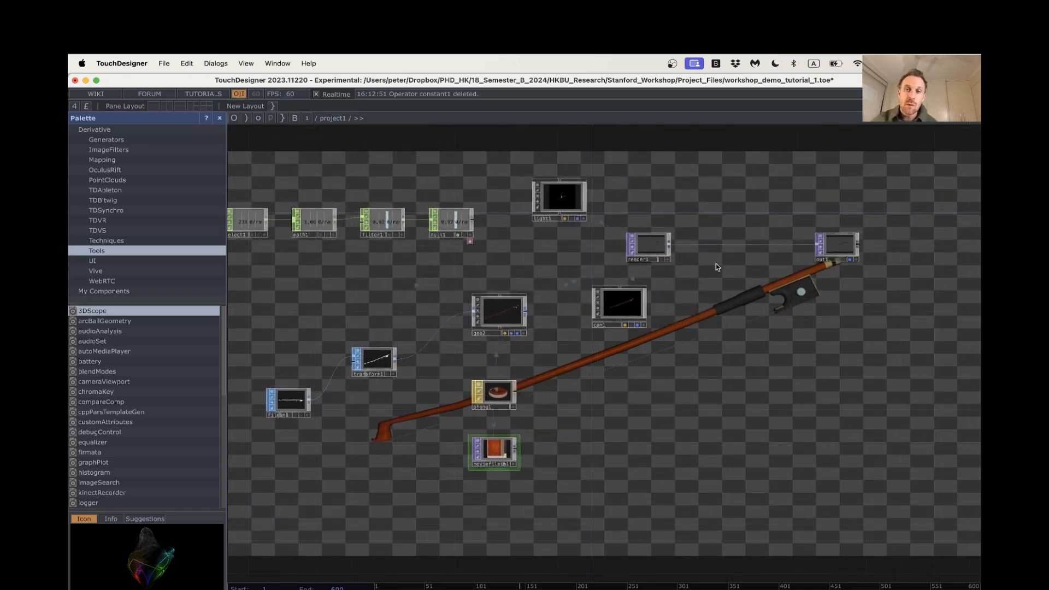
# Space out1 farther from render1 and insert a Transform TOP on the connection between them
pyautogui.moveTo(855, 231); pyautogui.dragTo(897, 231)
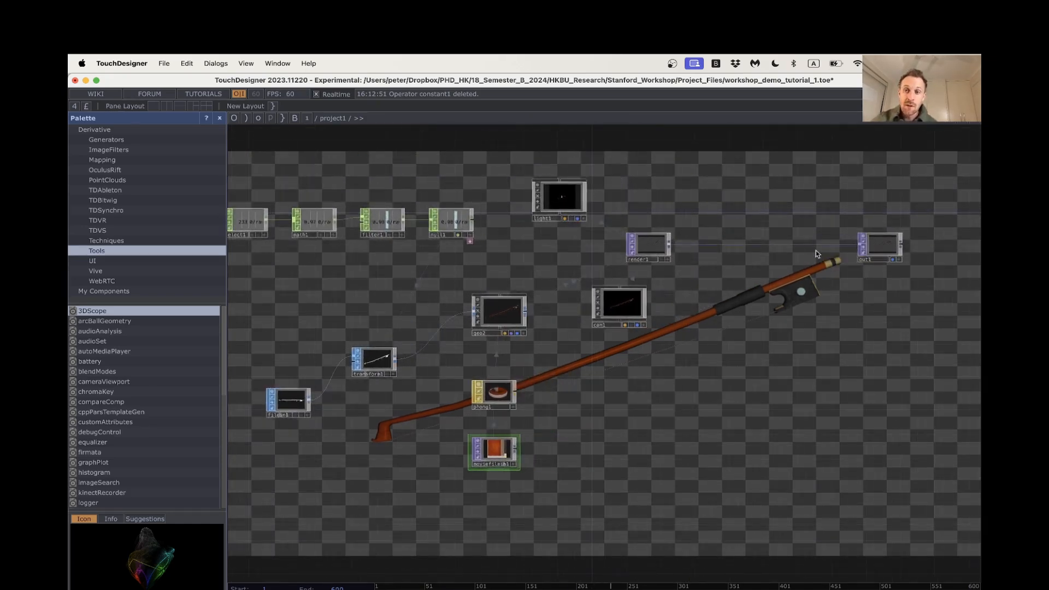
pyautogui.rightClick(748, 244)
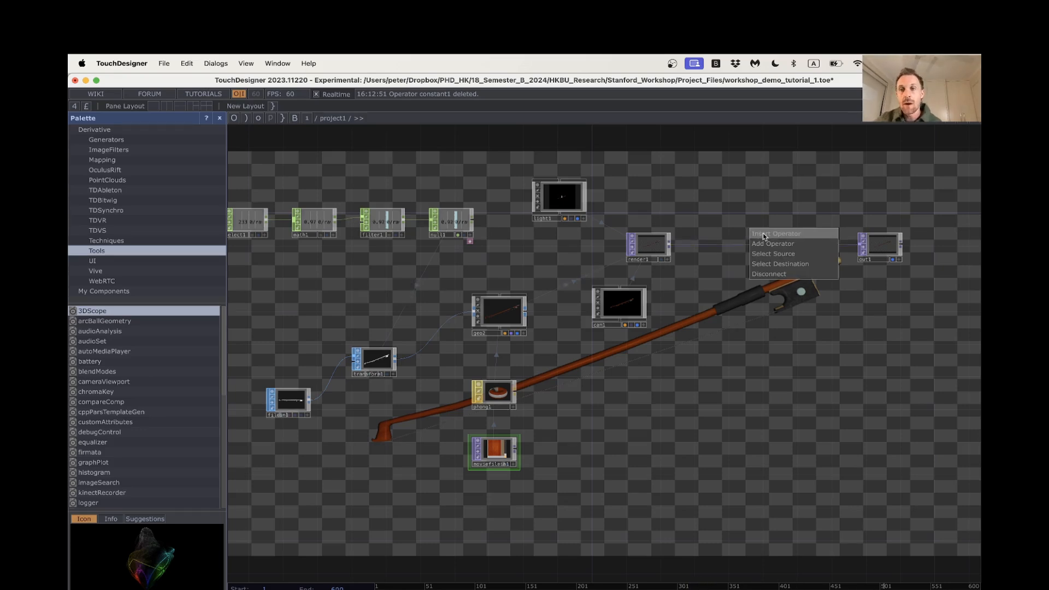
pyautogui.click(764, 235)
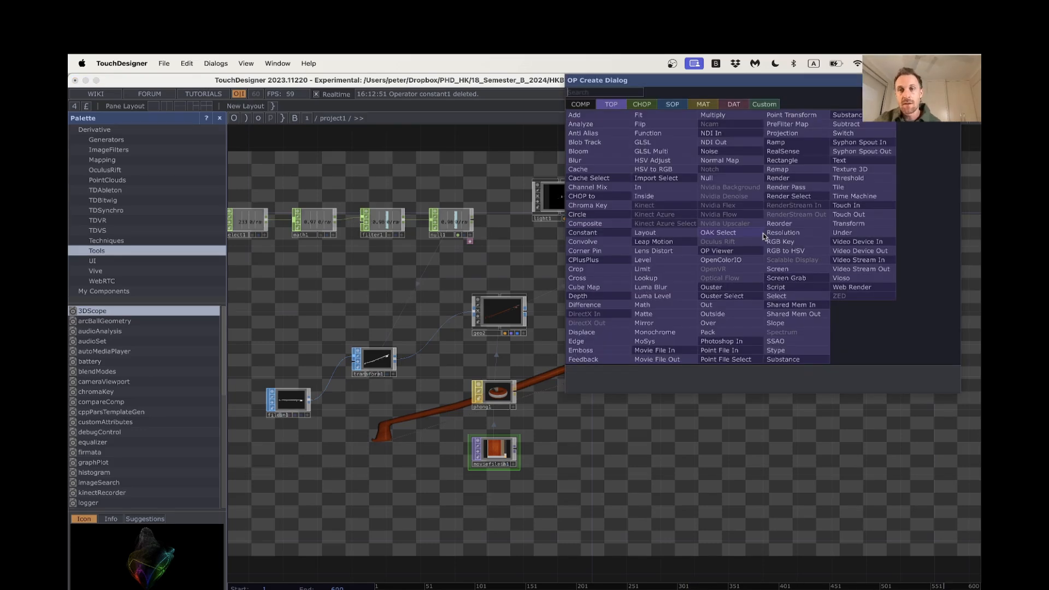
pyautogui.click(848, 223)
pyautogui.click(795, 246)
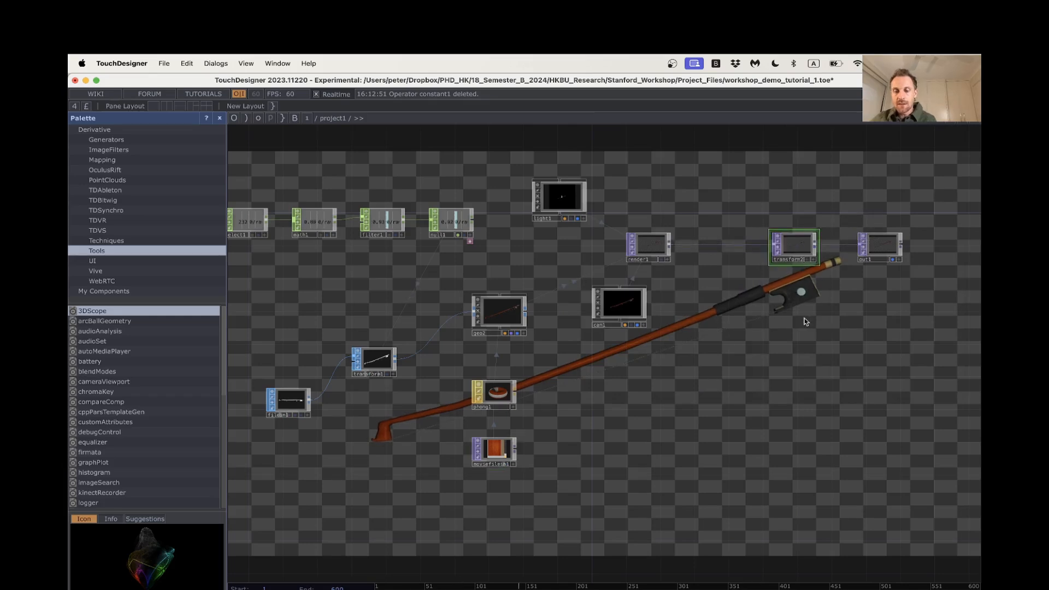
# Set transform2's background color alpha to 1 and turn on Comp Over Background Color
pyautogui.press('p')
pyautogui.hscroll(3, 805, 331)
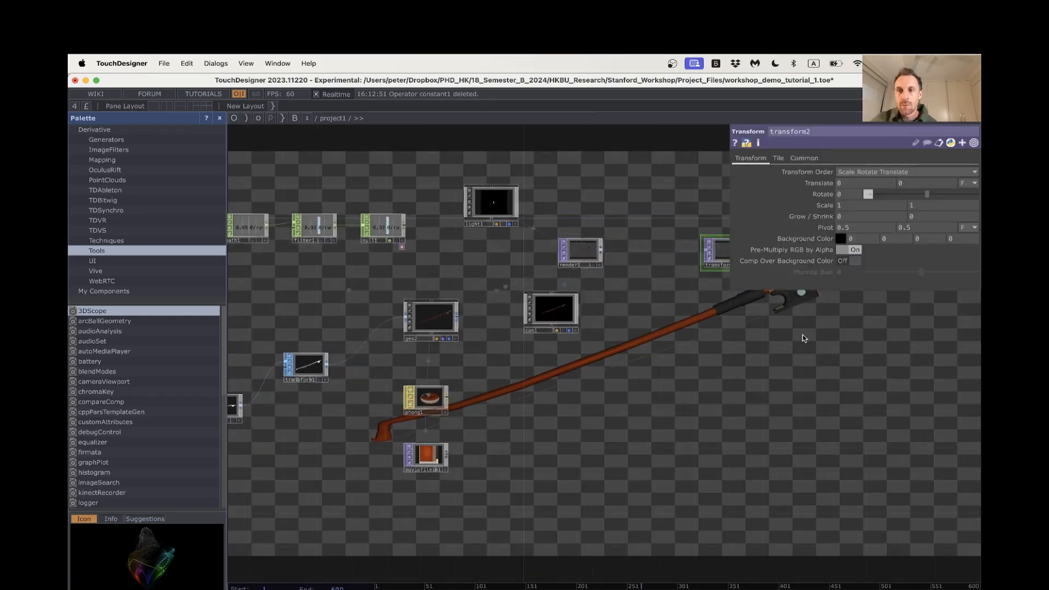
pyautogui.hscroll(2, 780, 332)
pyautogui.click(956, 241)
pyautogui.write('1')
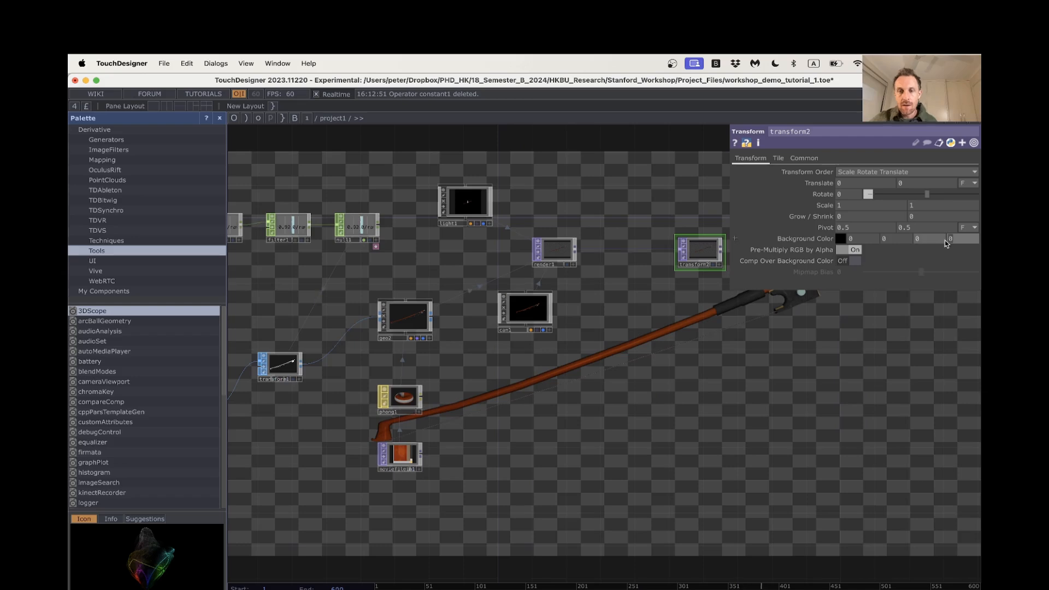
pyautogui.click(855, 262)
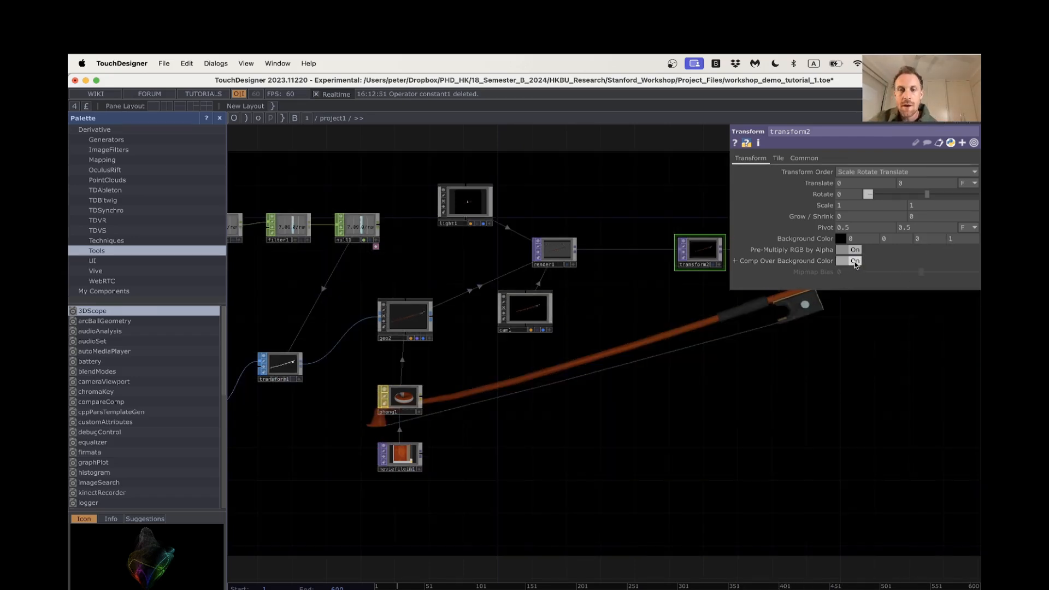
# Try a light green background color (RGB 0.68, 1, 0.49) on transform2 and compare it with render1's transparent output
pyautogui.click(841, 240)
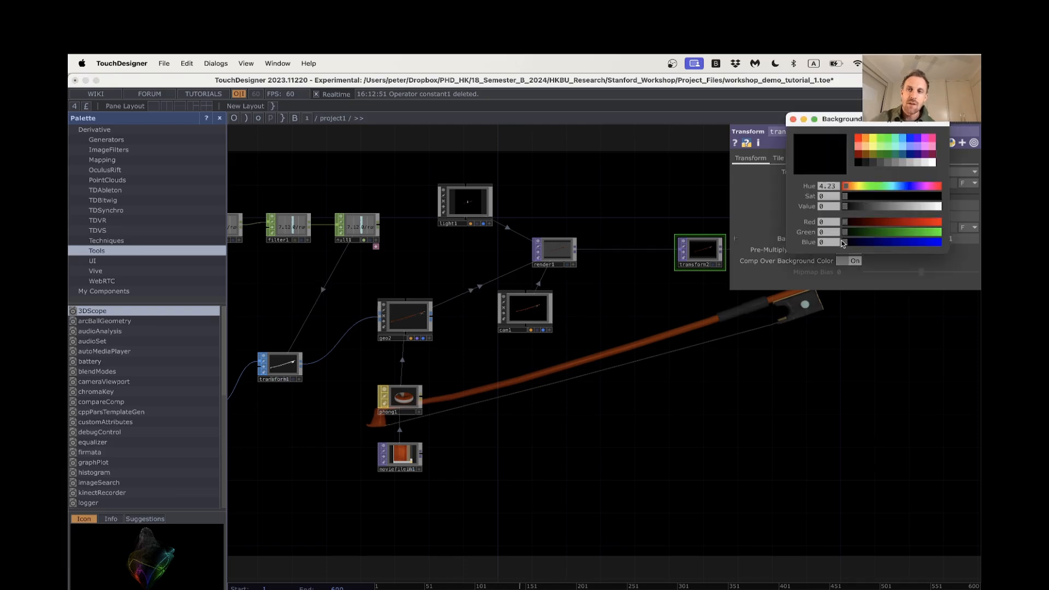
pyautogui.click(878, 153)
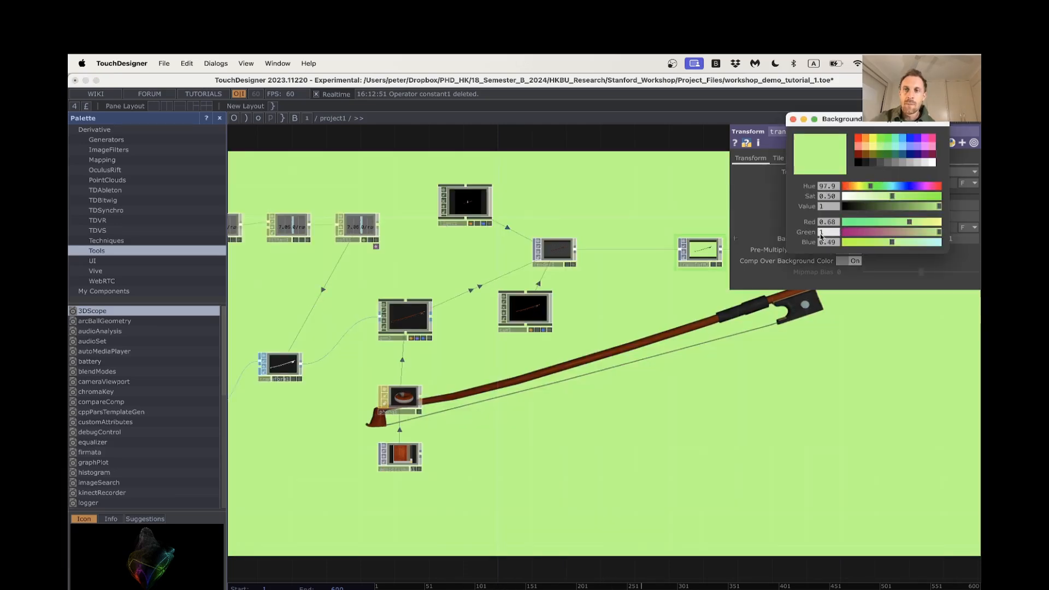
pyautogui.scroll(8, 552, 254)
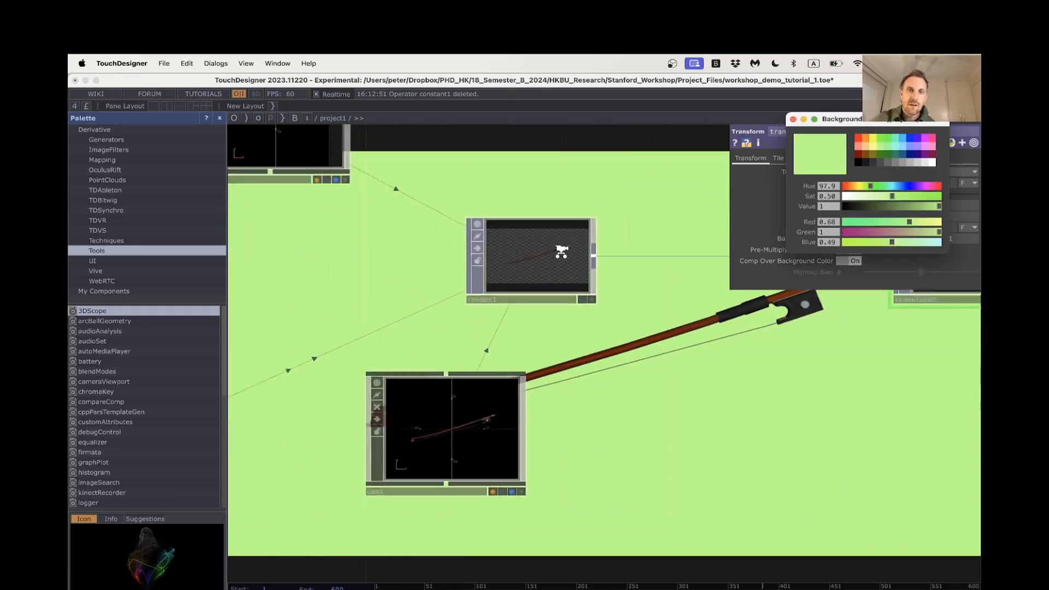
pyautogui.scroll(-8, 581, 317)
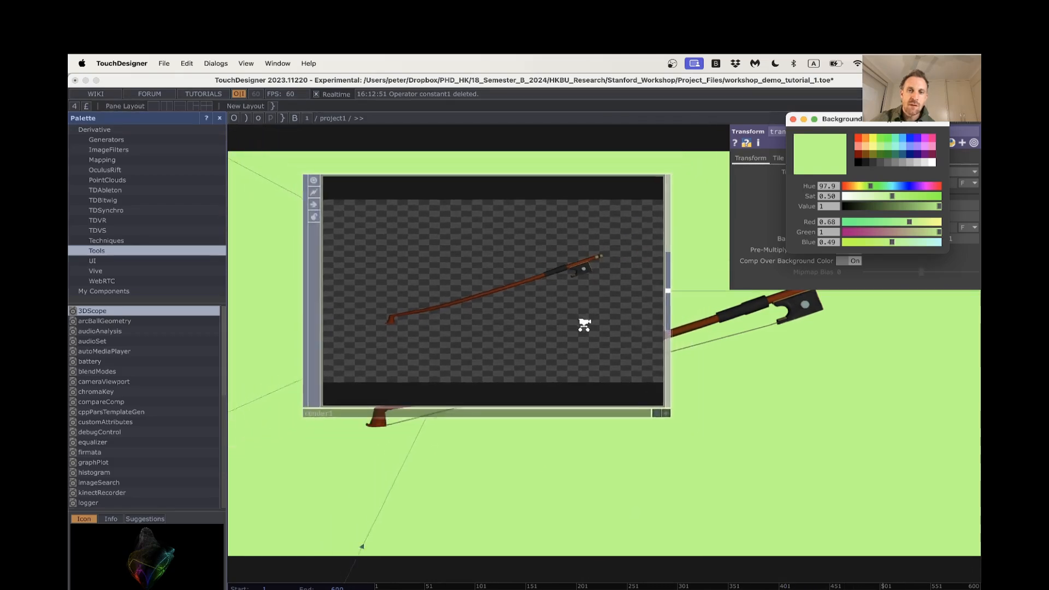
pyautogui.moveTo(781, 396); pyautogui.dragTo(475, 389)
pyautogui.scroll(-2, 675, 390)
pyautogui.scroll(-2, 675, 390)
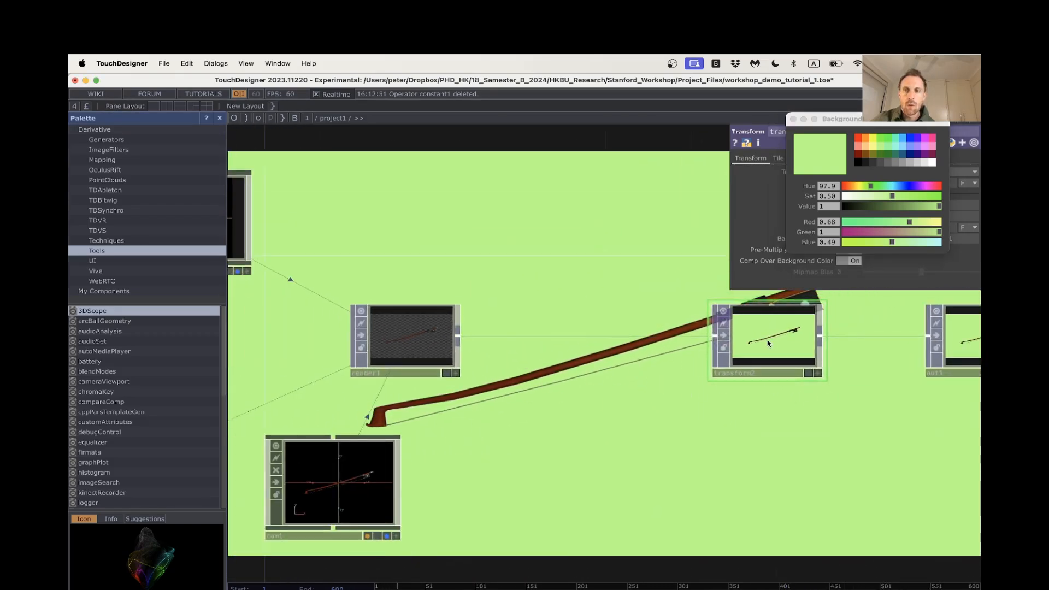
pyautogui.click(794, 120)
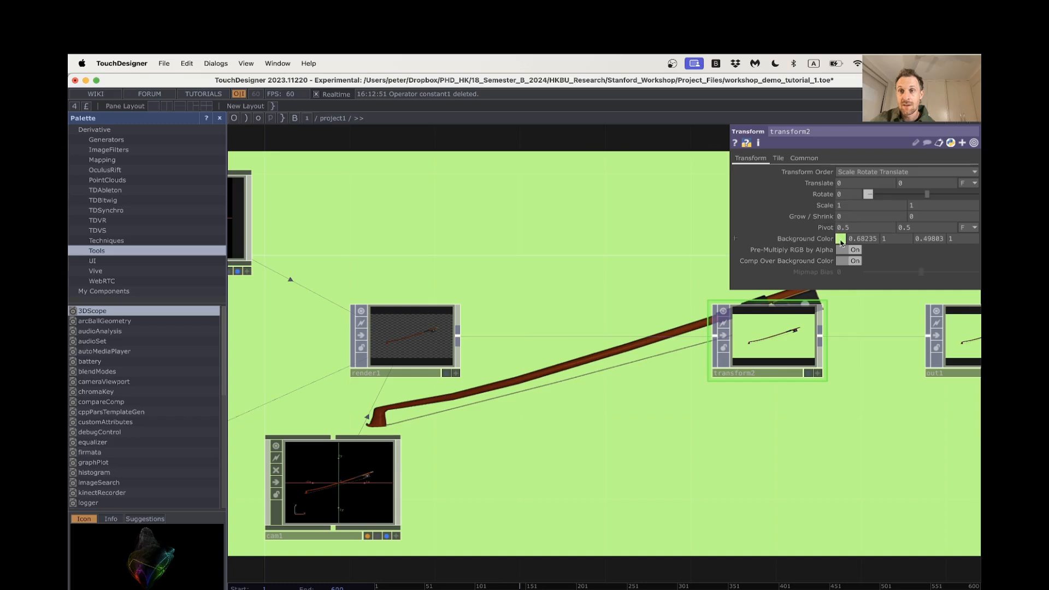
# Set transform2's background color to black
pyautogui.click(842, 241)
pyautogui.click(858, 164)
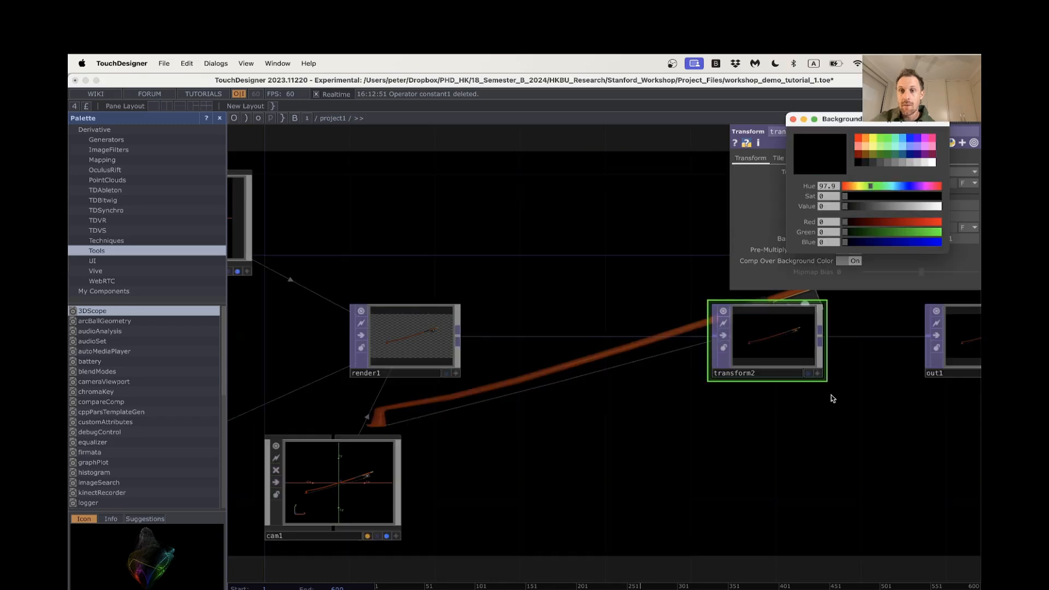
# Move out1 farther from transform2 and add a Ramp TOP in the empty area below the render1–transform2 connection
pyautogui.scroll(-3, 830, 398)
pyautogui.scroll(-3, 722, 408)
pyautogui.moveTo(809, 436); pyautogui.dragTo(749, 440)
pyautogui.scroll(-2, 696, 468)
pyautogui.moveTo(695, 469); pyautogui.dragTo(745, 437)
pyautogui.scroll(-2, 745, 440)
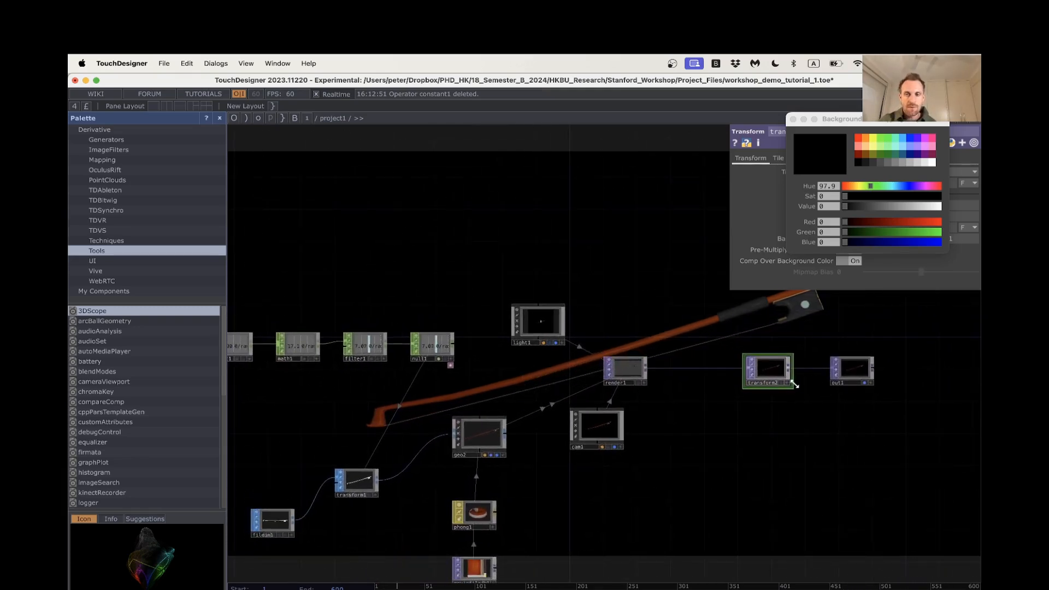
pyautogui.moveTo(852, 368); pyautogui.dragTo(901, 369)
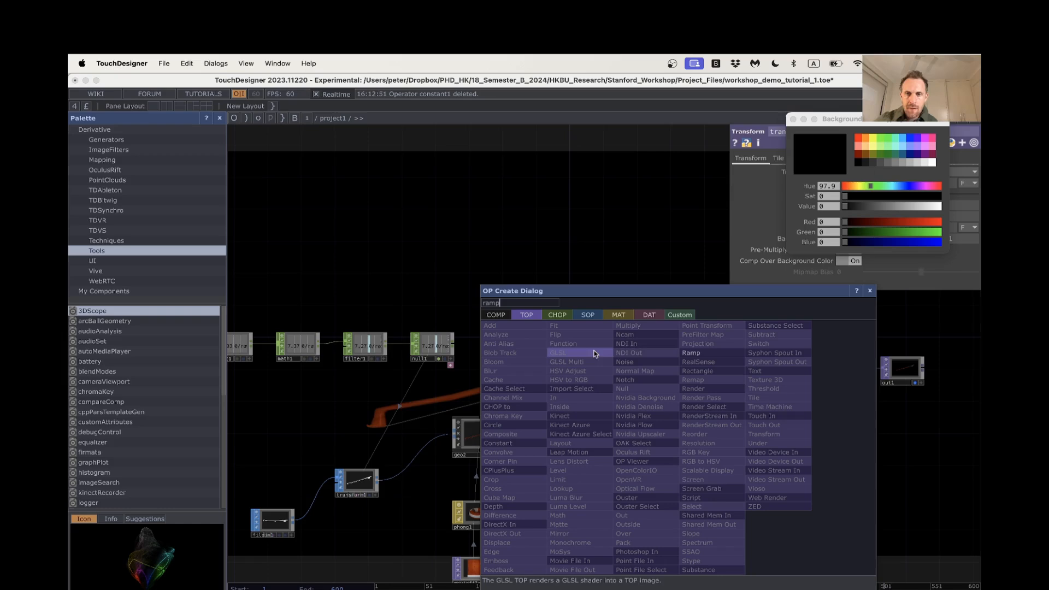
pyautogui.click(690, 354)
pyautogui.click(683, 463)
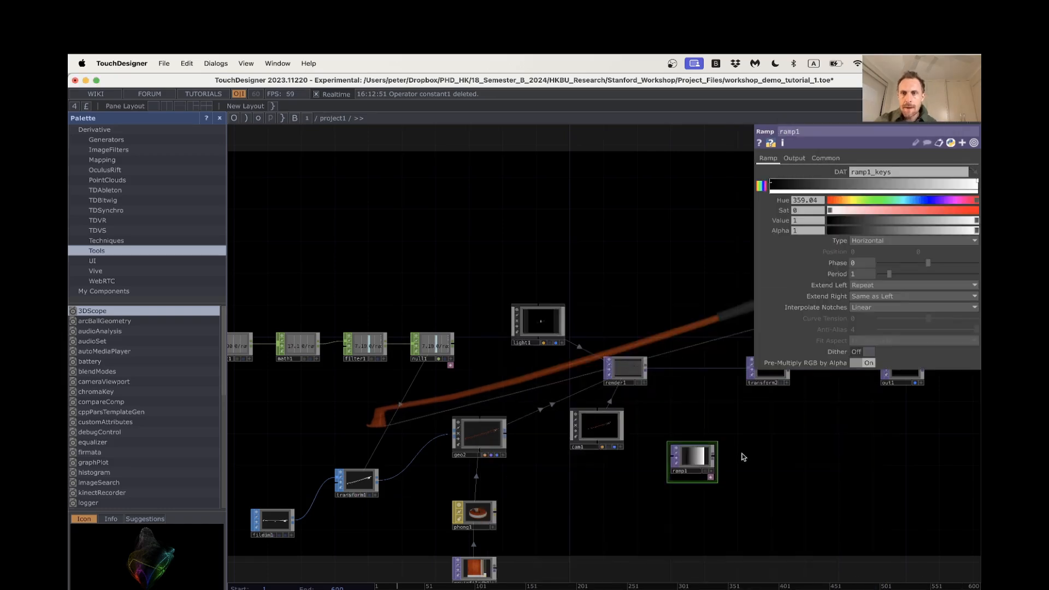
# Try the Radial type on ramp1, but settle on Circular
pyautogui.scroll(5, 743, 457)
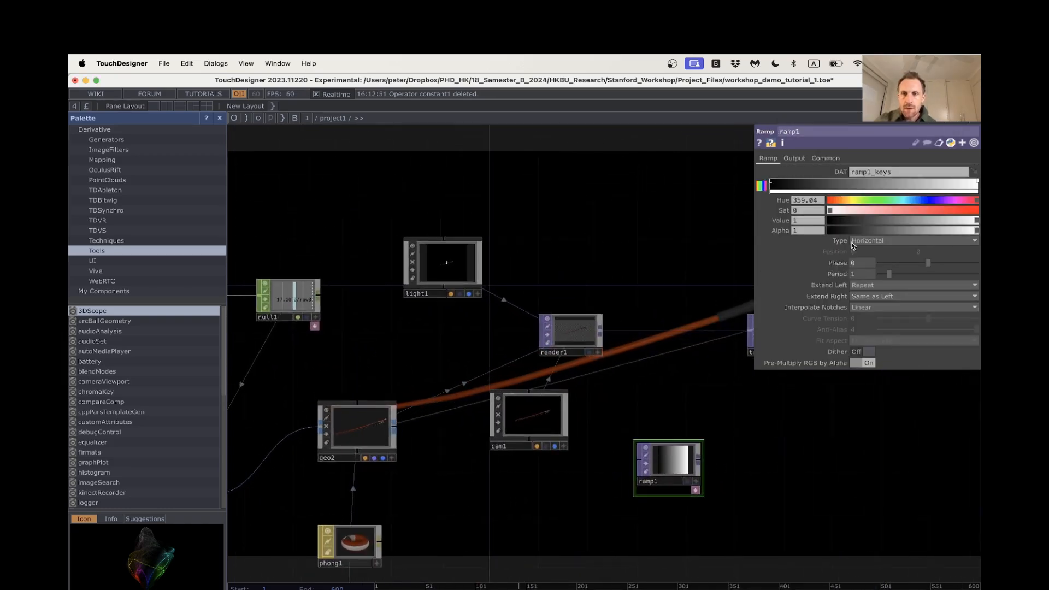
pyautogui.click(869, 244)
pyautogui.click(871, 271)
pyautogui.click(873, 243)
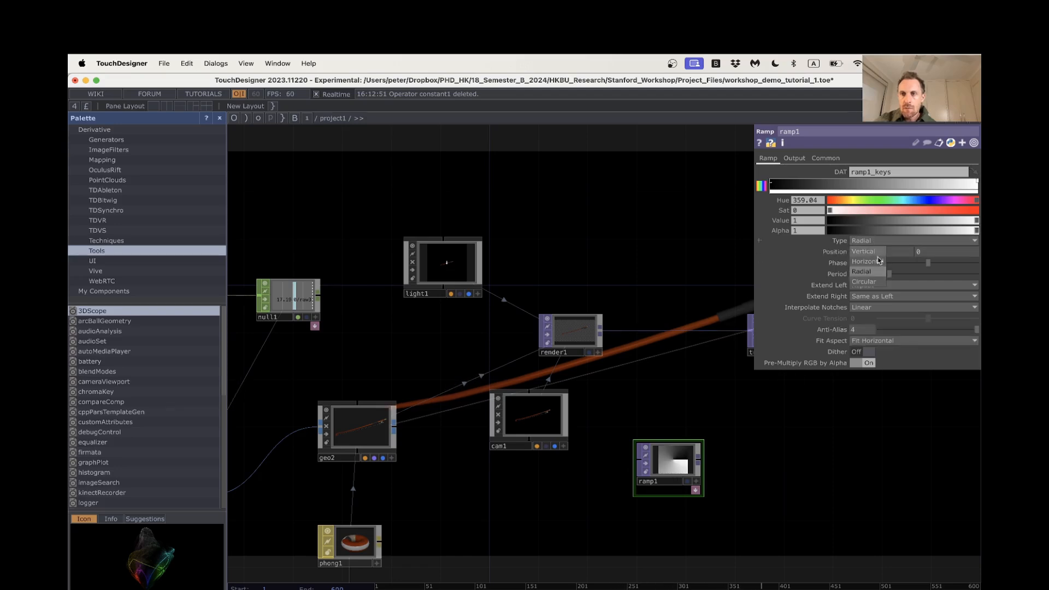
pyautogui.click(873, 286)
# Set ramp1's Phase to 0.86 and its Period to 0.24 to create repeating concentric rings
pyautogui.scroll(5, 749, 426)
pyautogui.scroll(-5, 773, 415)
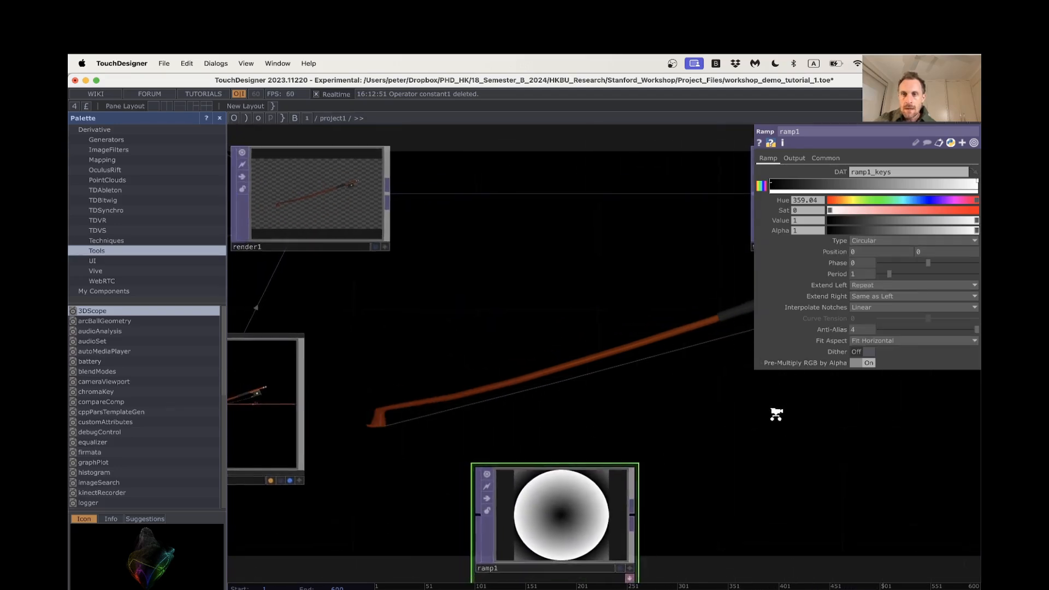
pyautogui.moveTo(928, 263); pyautogui.dragTo(970, 263)
pyautogui.moveTo(889, 274); pyautogui.dragTo(885, 274)
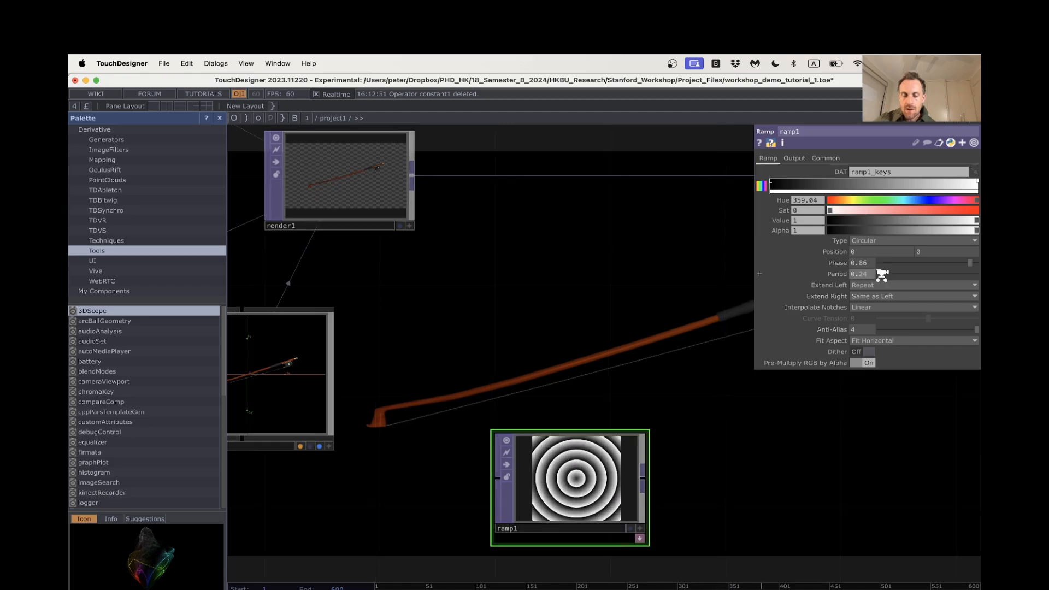
# Set ramp1's output resolution to the 1280 x 720 preset
pyautogui.scroll(-3, 702, 487)
pyautogui.scroll(-4, 665, 447)
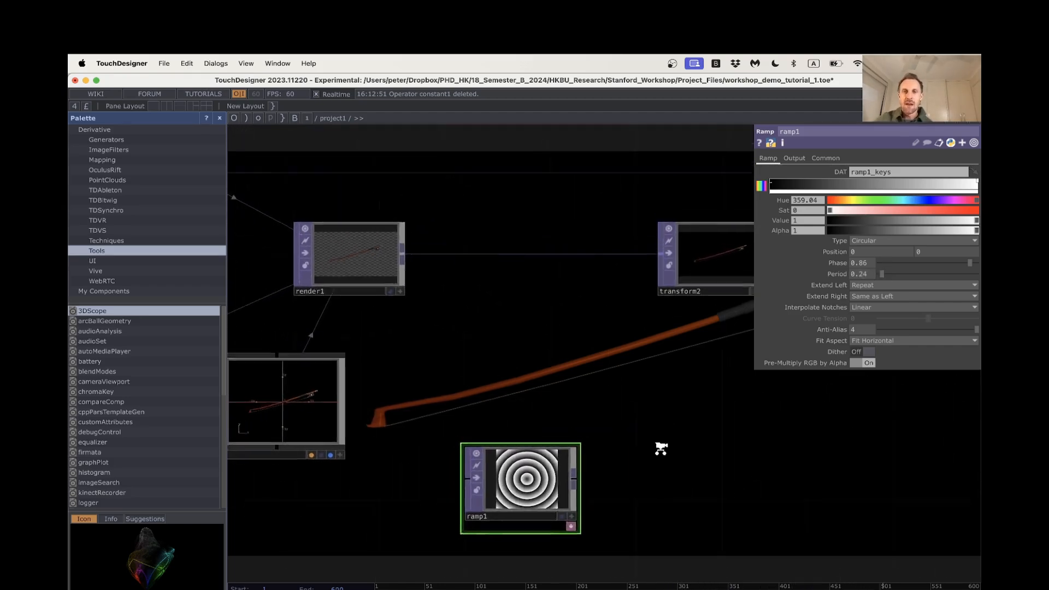
pyautogui.click(827, 159)
pyautogui.click(972, 183)
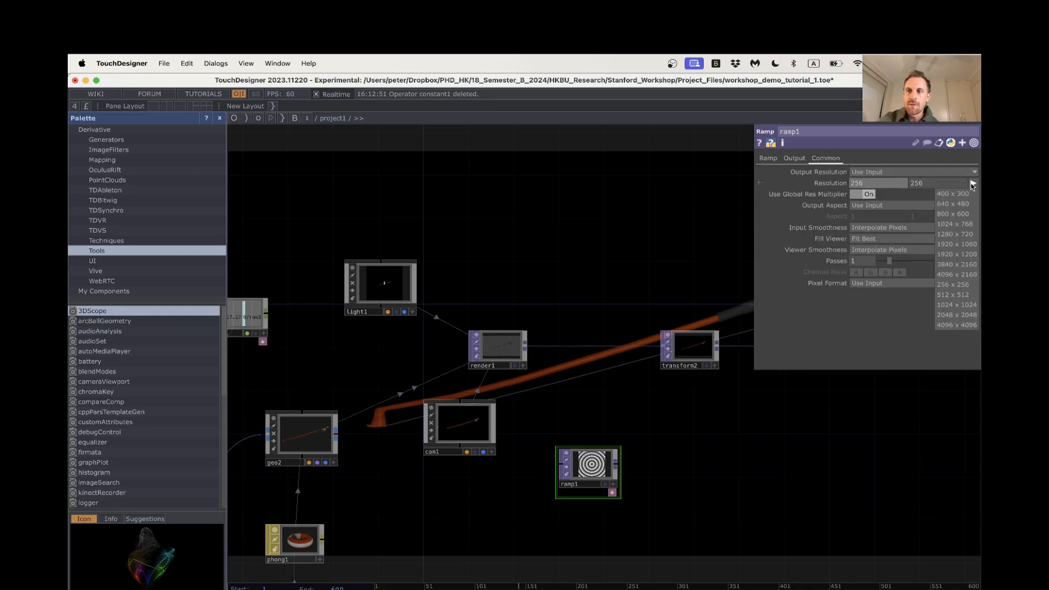
pyautogui.click(956, 235)
# Check render1's output resolution in its common parameters
pyautogui.click(500, 349)
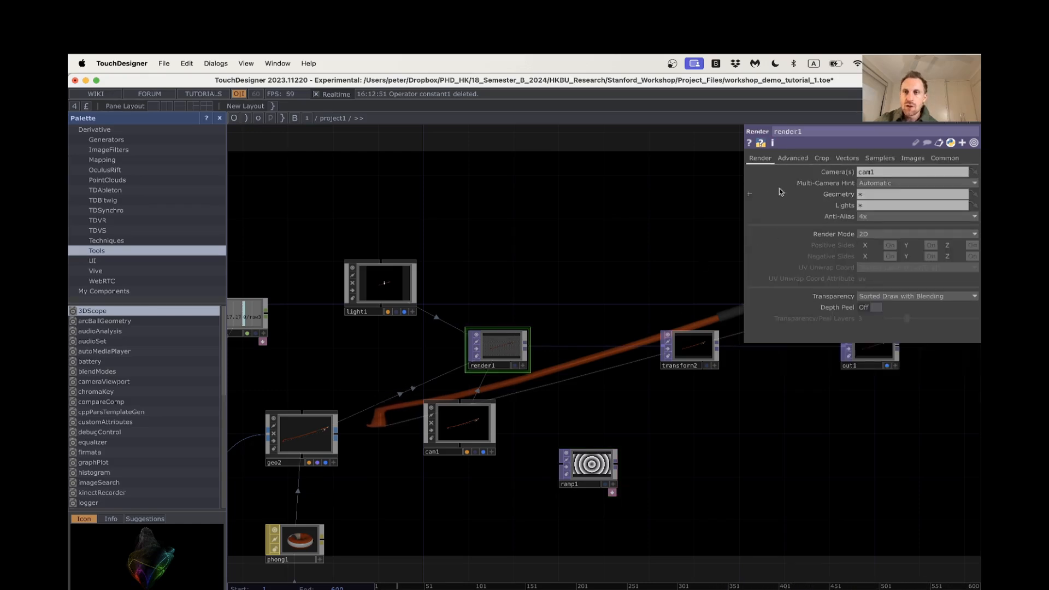
pyautogui.click(945, 158)
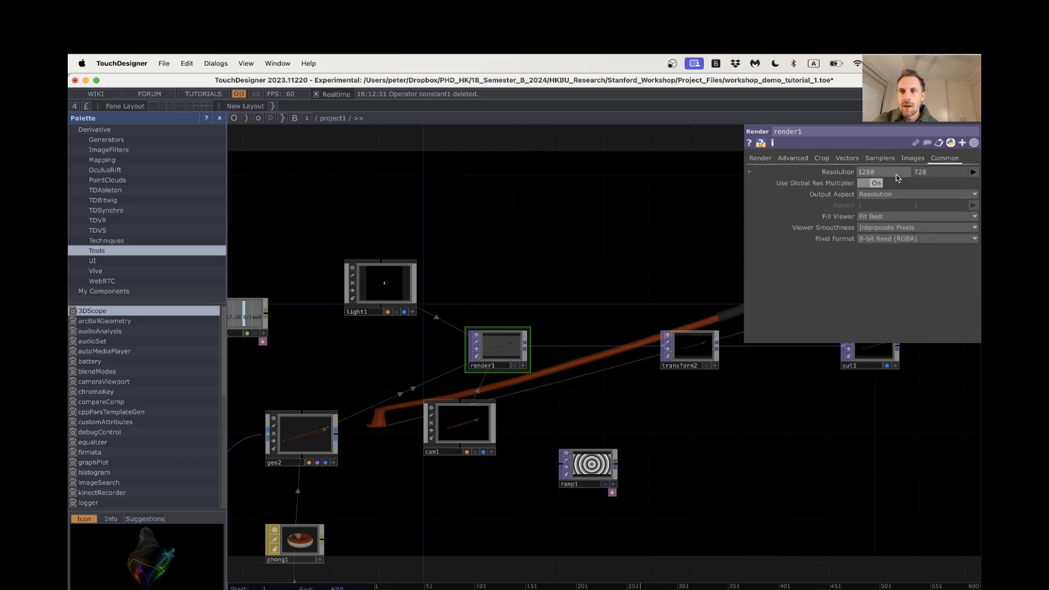
pyautogui.scroll(5, 499, 347)
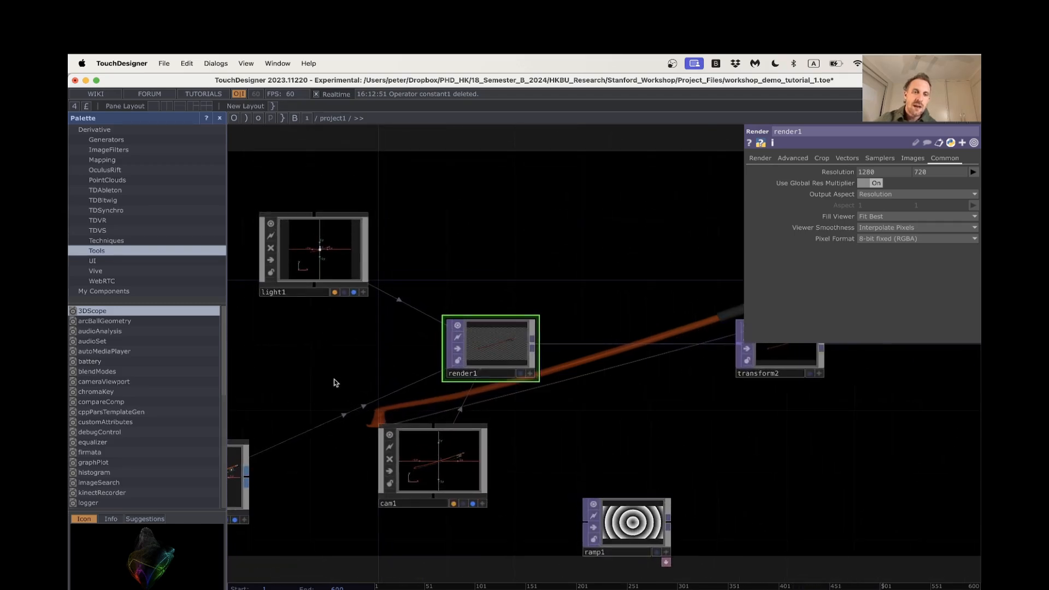
# Close the background colour picker and delete transform2 from between render1 and out1
pyautogui.moveTo(314, 318); pyautogui.dragTo(354, 299)
pyautogui.hscroll(2, 629, 389)
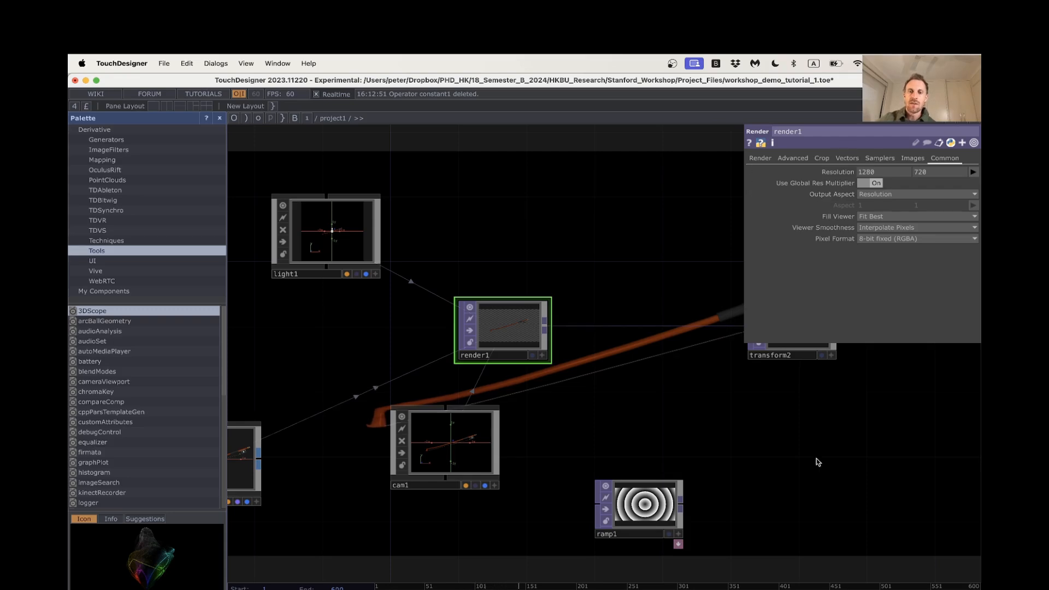
pyautogui.scroll(-2, 818, 462)
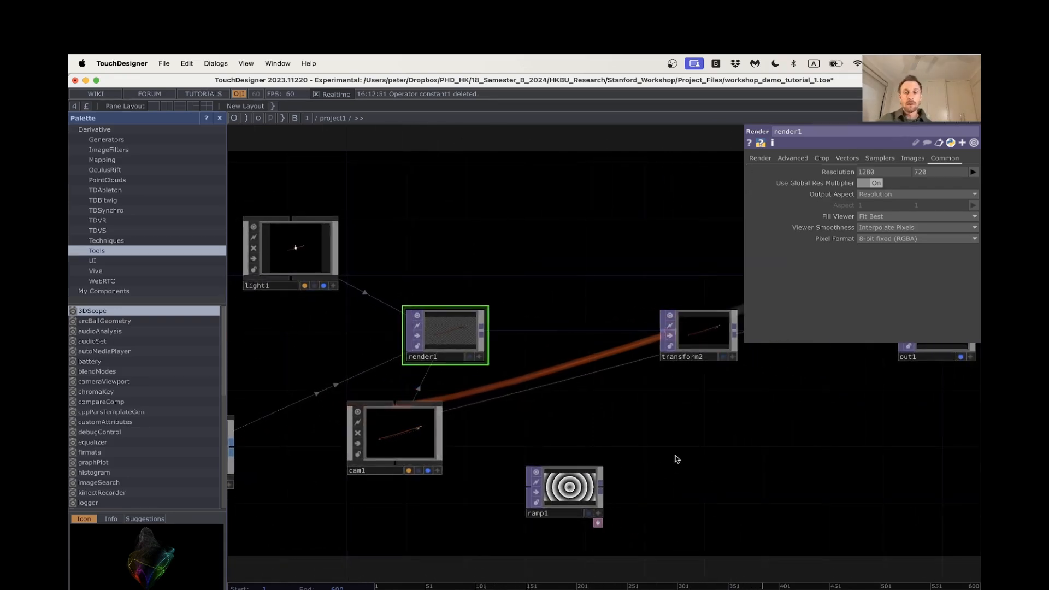
pyautogui.hscroll(3, 635, 412)
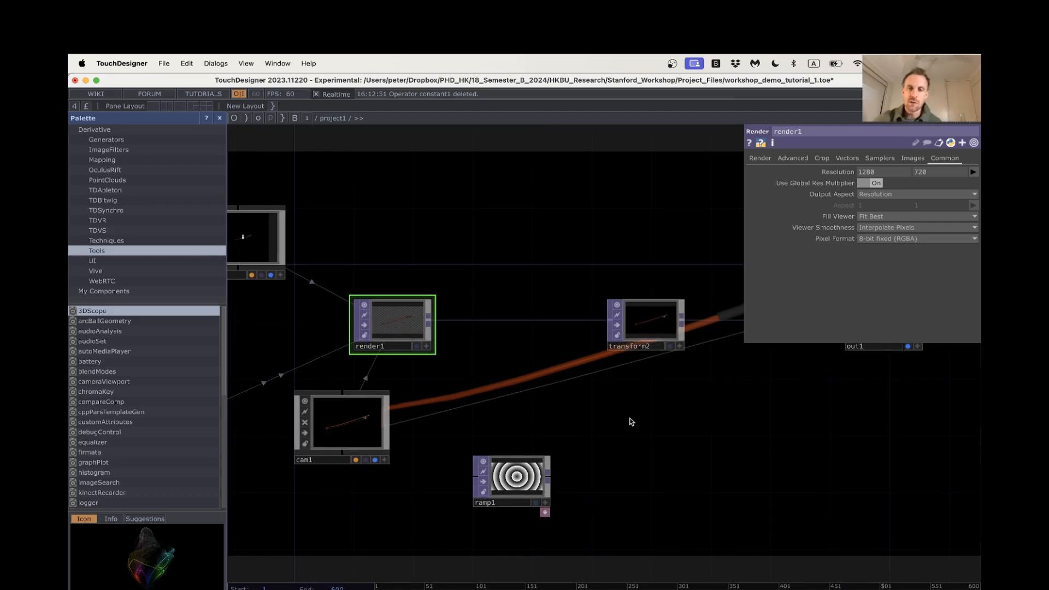
pyautogui.scroll(-2, 629, 429)
pyautogui.click(556, 344)
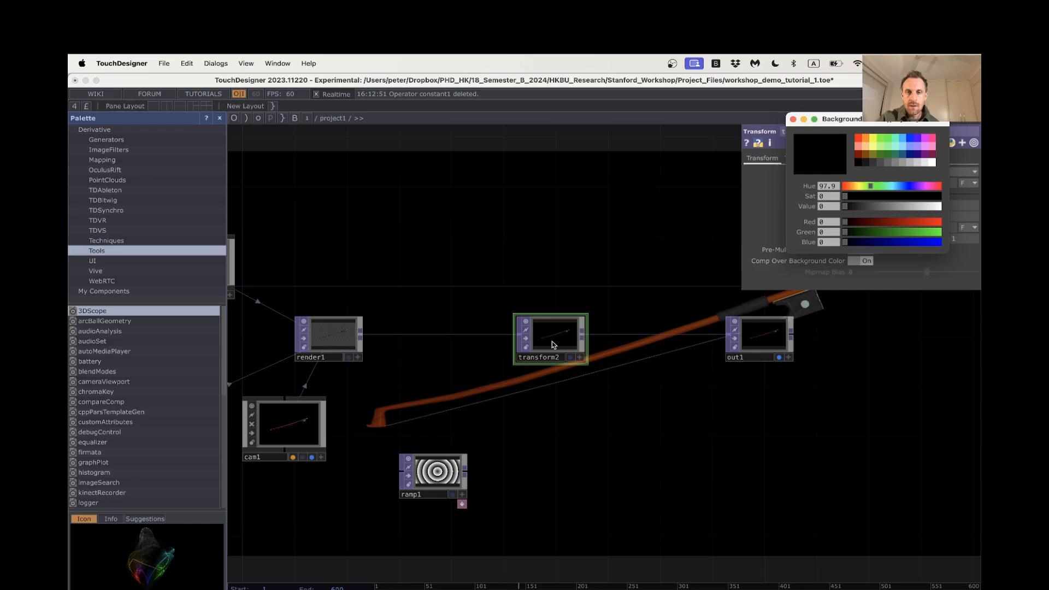
pyautogui.click(555, 344)
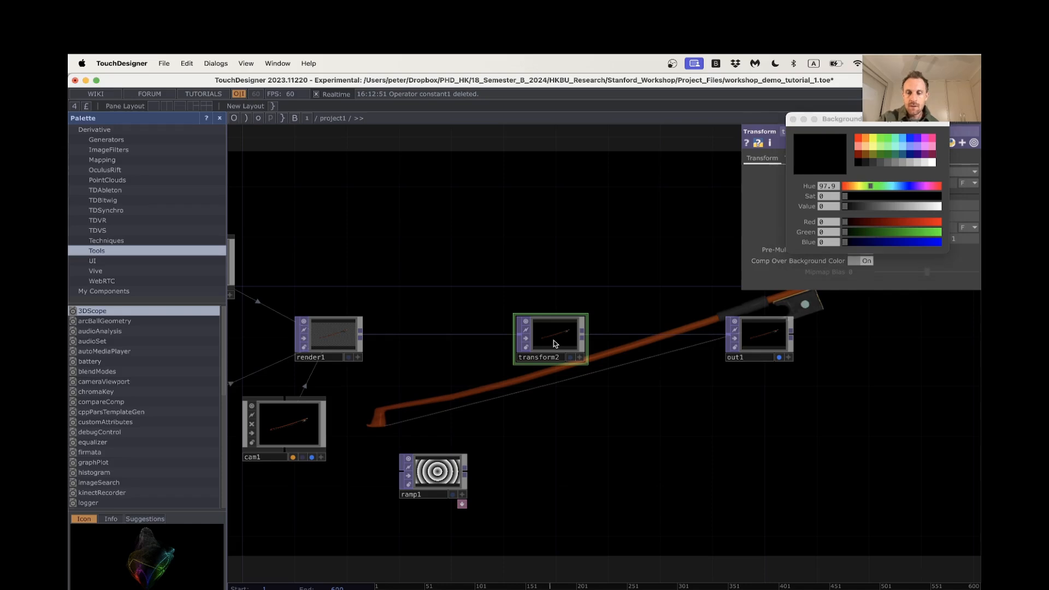
pyautogui.click(794, 120)
pyautogui.press('p')
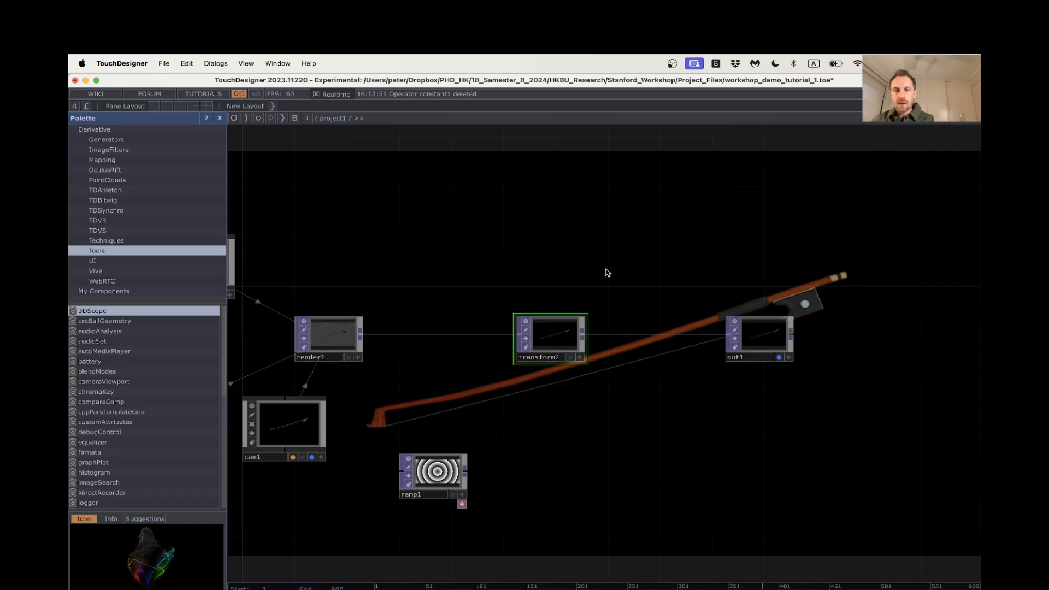
pyautogui.click(545, 349)
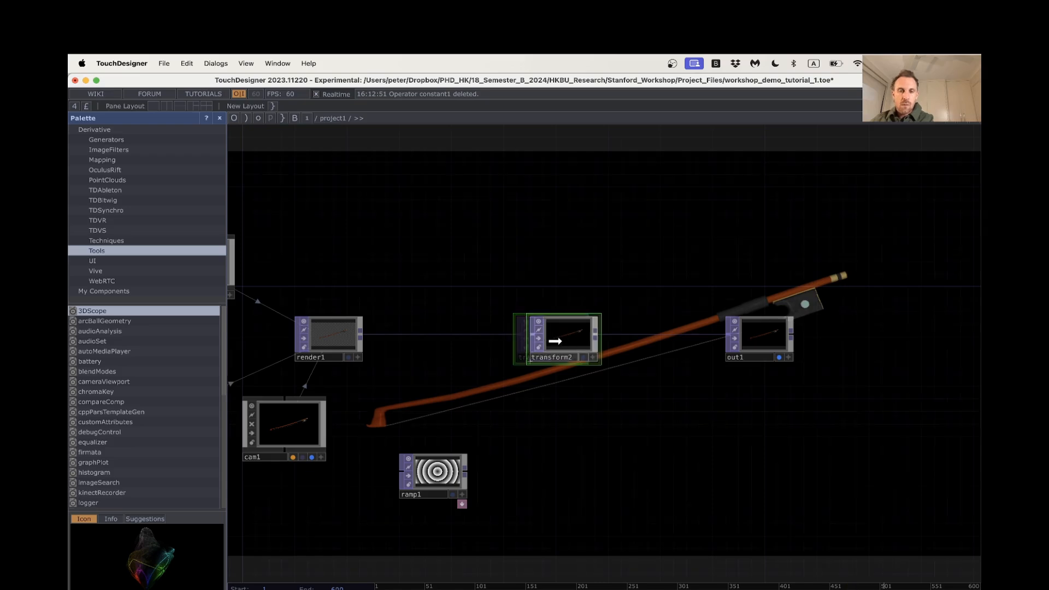
pyautogui.press('Delete')
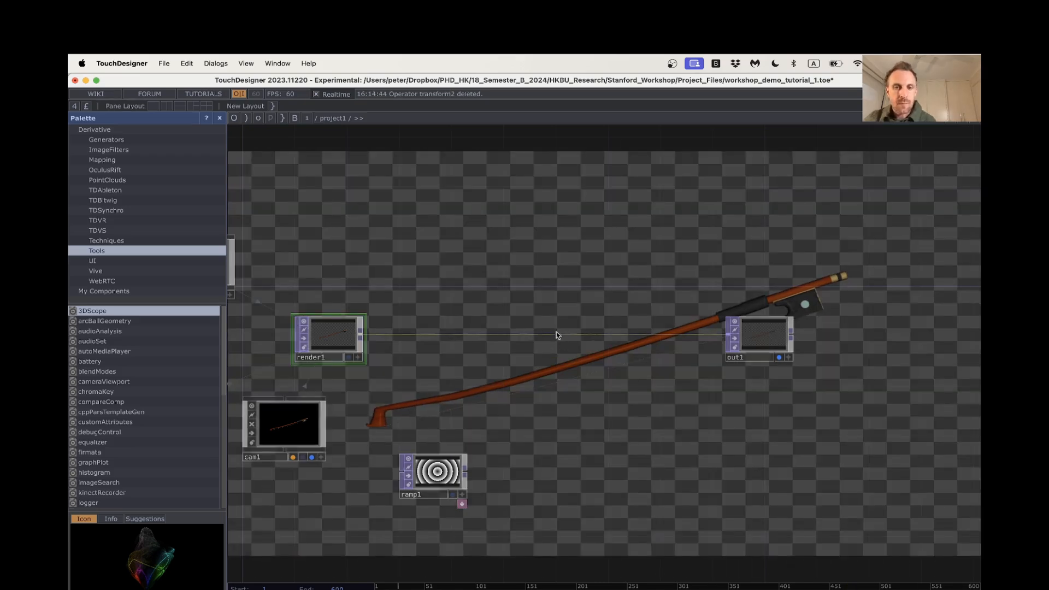
# Insert a Composite TOP on the wire between render1 and out1, and connect ramp1 as its second input
pyautogui.rightClick(556, 335)
pyautogui.click(566, 325)
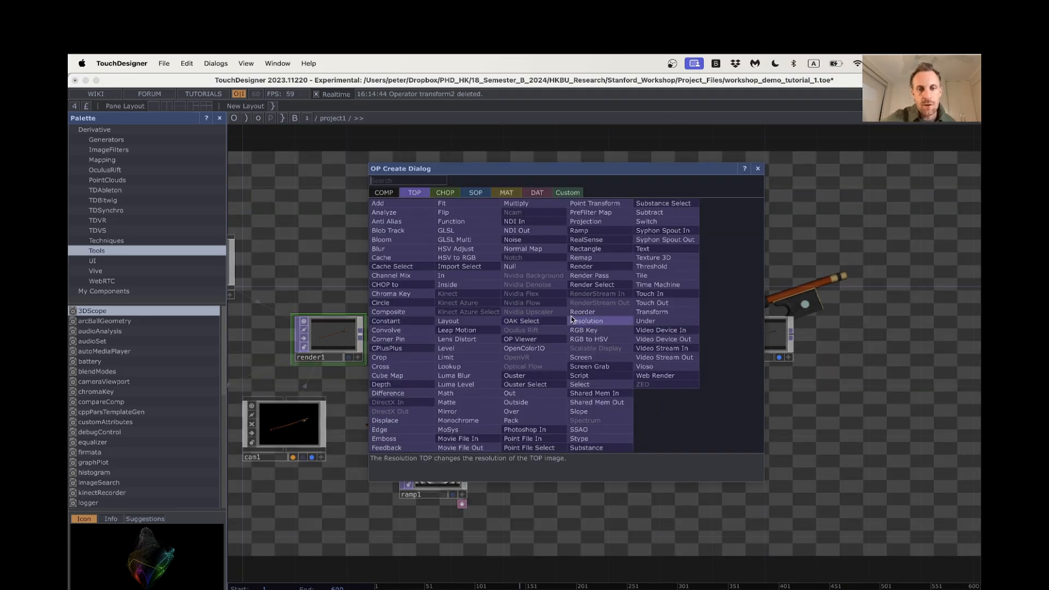
pyautogui.click(417, 314)
pyautogui.click(610, 339)
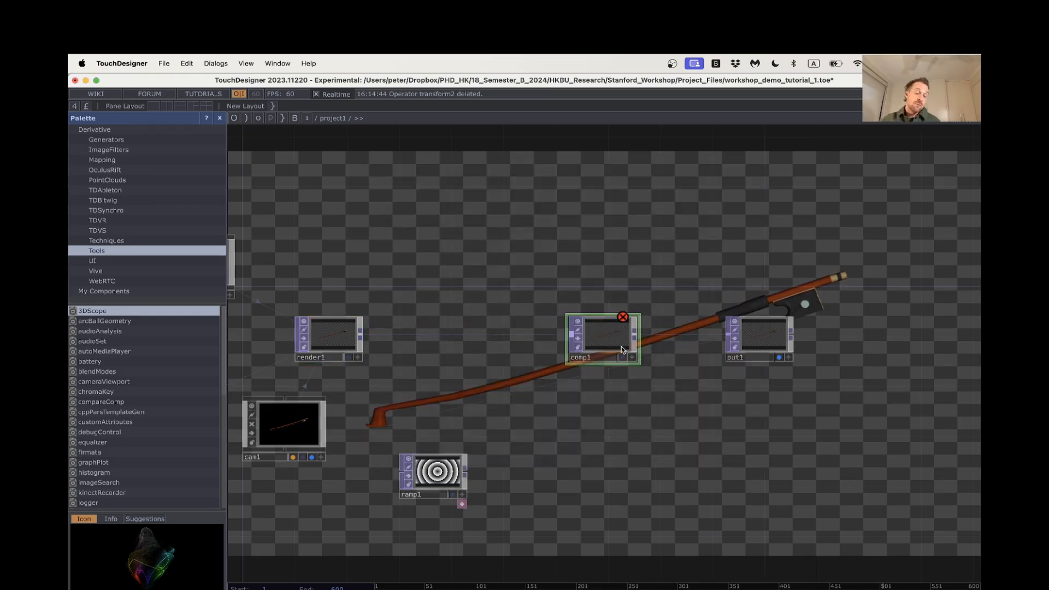
pyautogui.middleClick(624, 320)
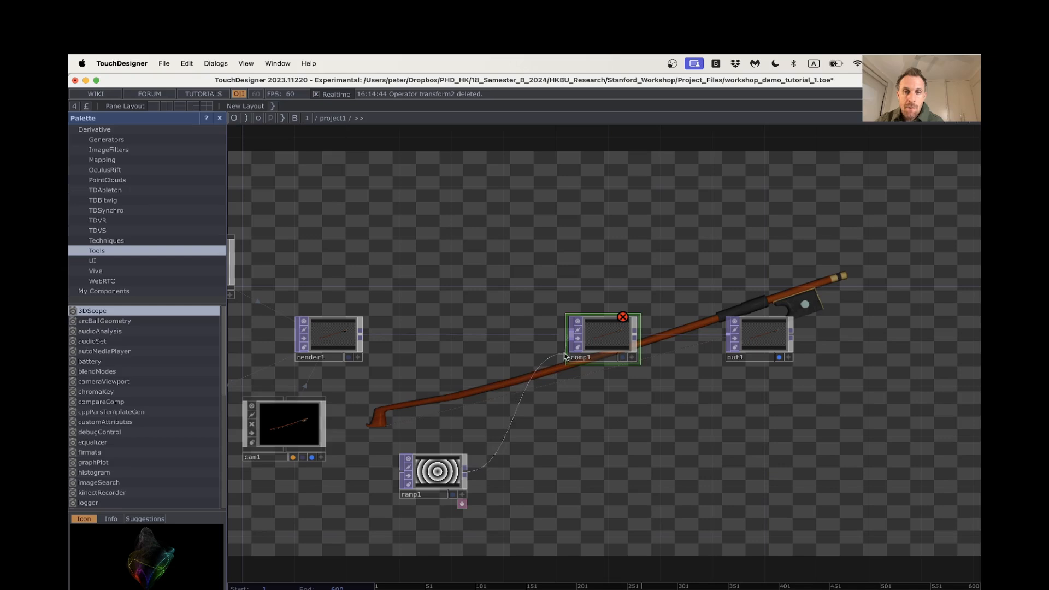
pyautogui.moveTo(564, 357); pyautogui.dragTo(563, 356)
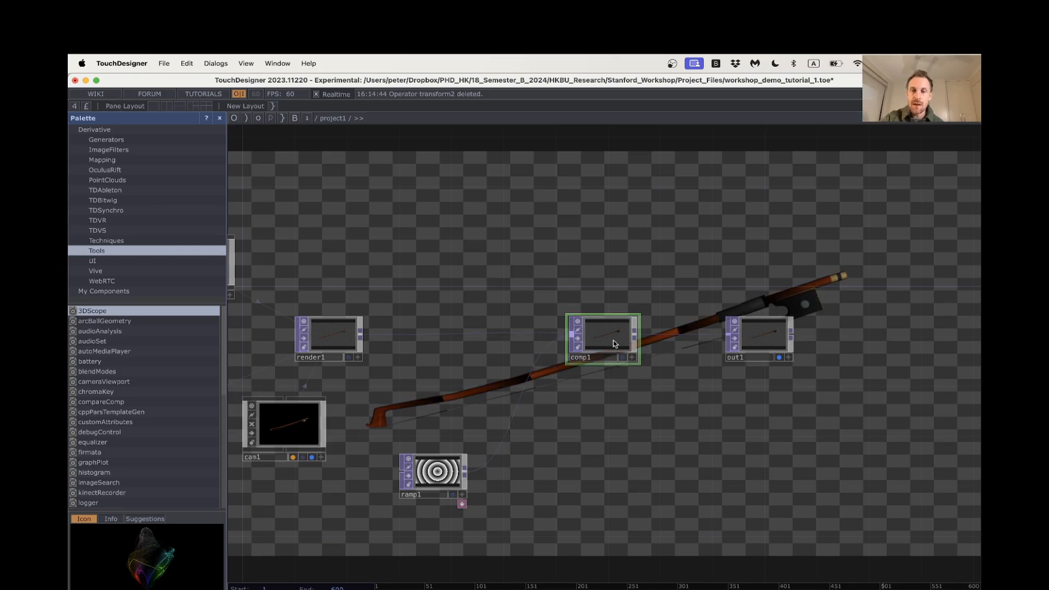
# Set comp1's Operation to Atop
pyautogui.press('p')
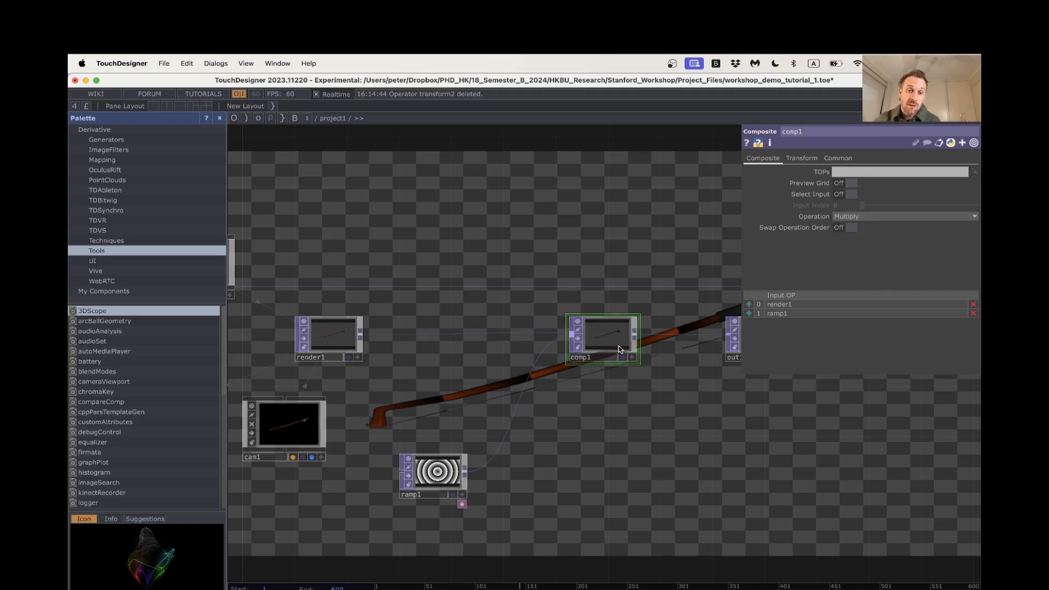
pyautogui.click(870, 216)
pyautogui.click(858, 239)
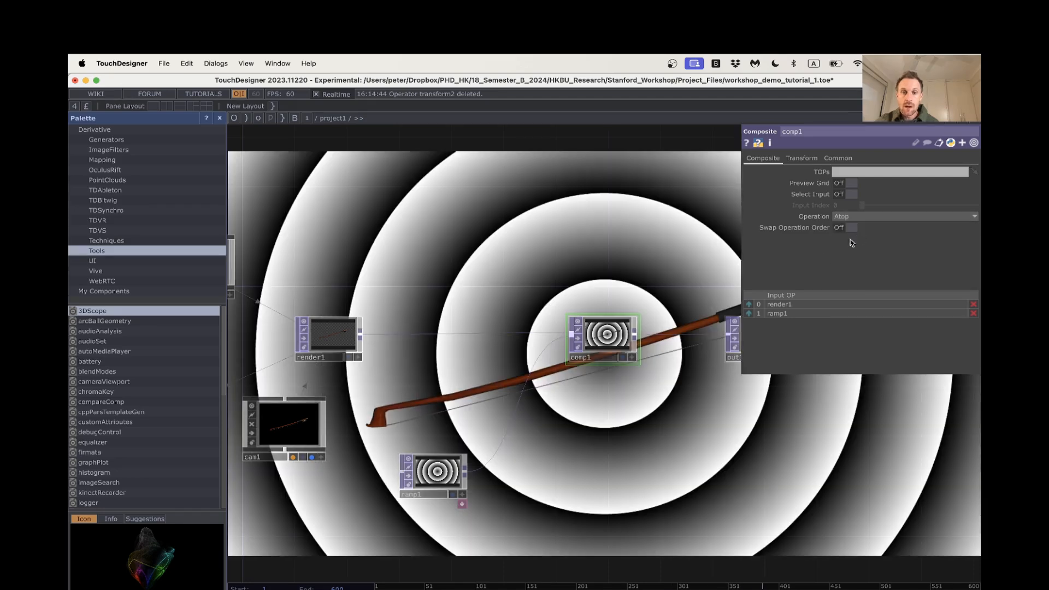
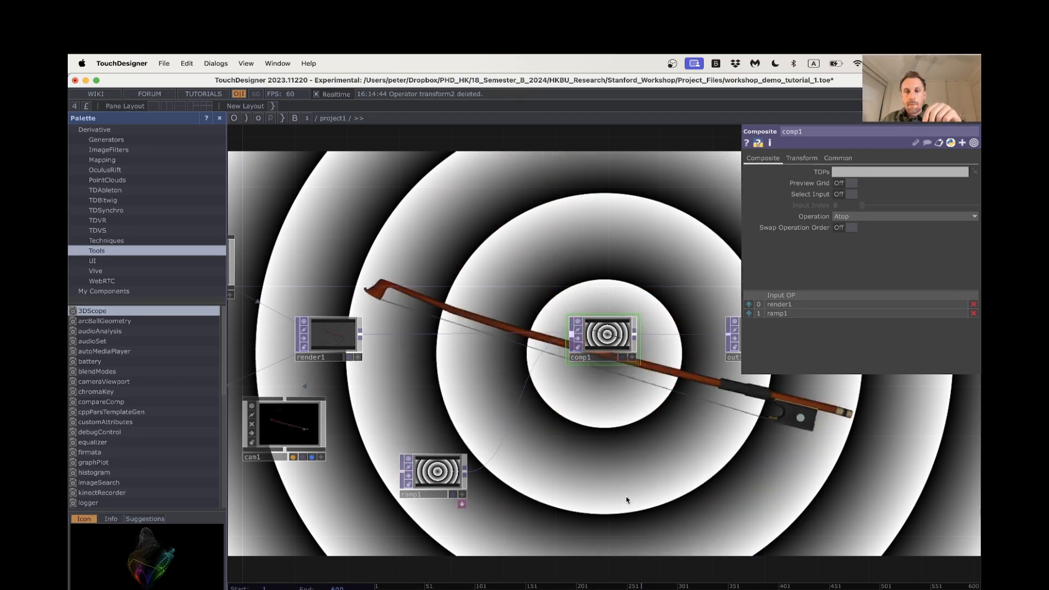
# Colour ramp1's white end green with hue 107, saturation 0.388, value 0.971 and alpha 0.942, and set its Phase to 0.3
pyautogui.click(426, 495)
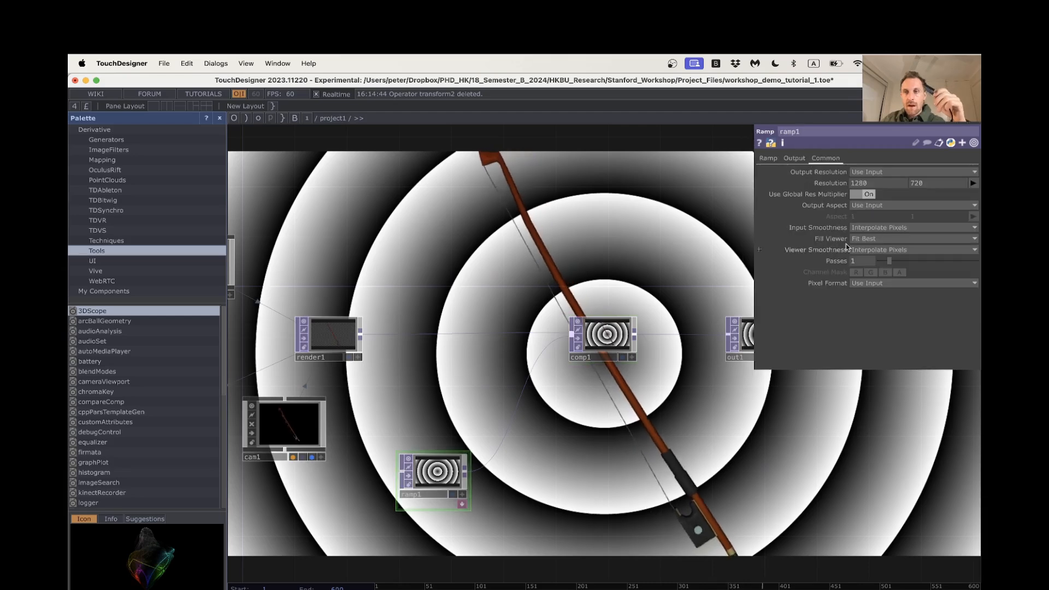
pyautogui.click(768, 158)
pyautogui.click(874, 202)
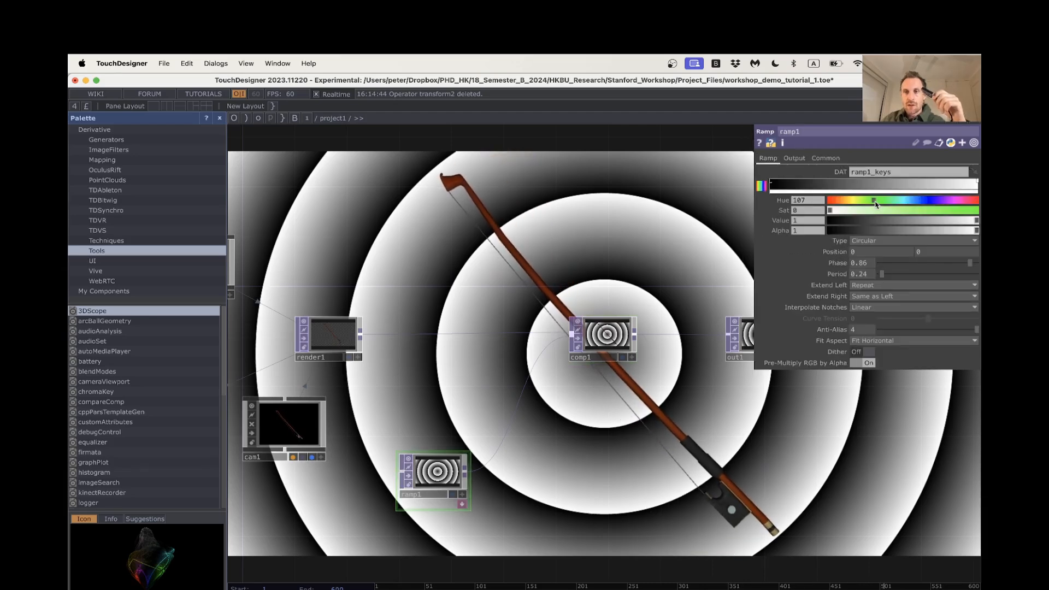
pyautogui.moveTo(854, 215); pyautogui.dragTo(969, 231)
pyautogui.click(795, 160)
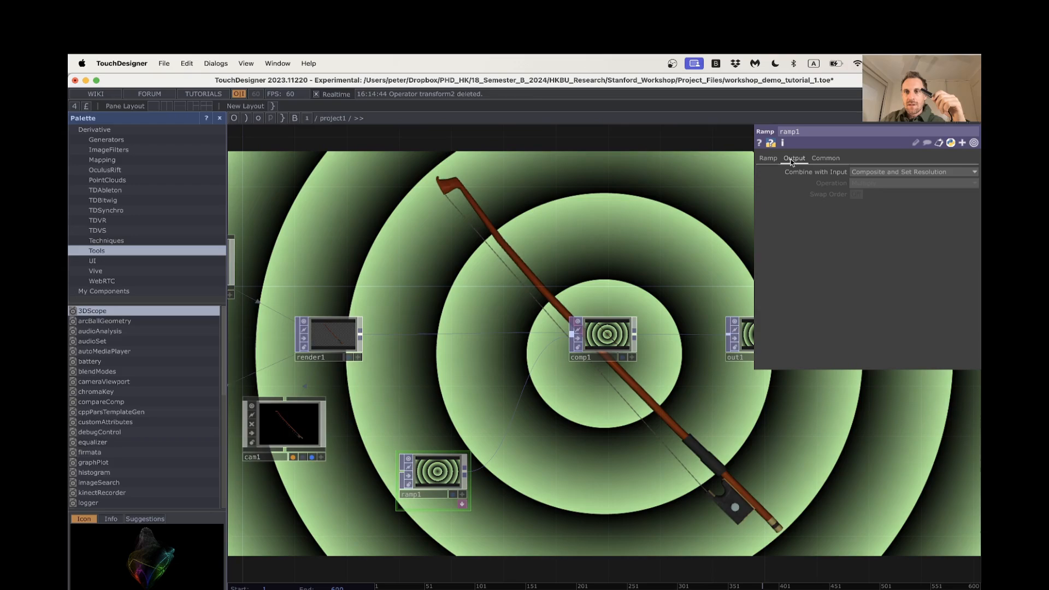
pyautogui.click(770, 160)
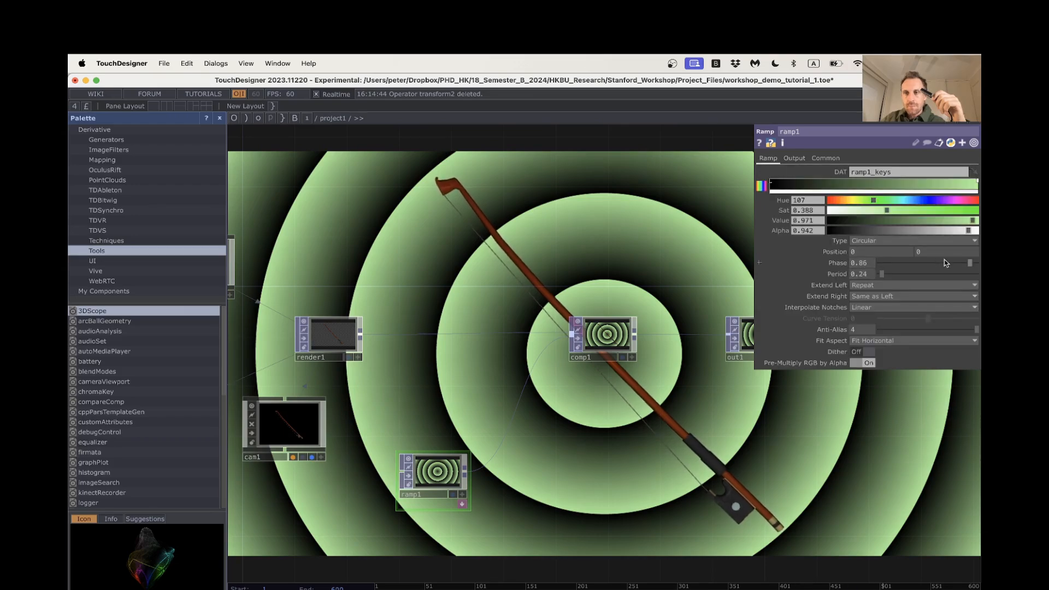
pyautogui.moveTo(947, 263)
pyautogui.mouseDown()
pyautogui.moveTo(891, 263)
pyautogui.moveTo(979, 266)
pyautogui.moveTo(896, 265)
pyautogui.moveTo(928, 264)
pyautogui.mouseUp()
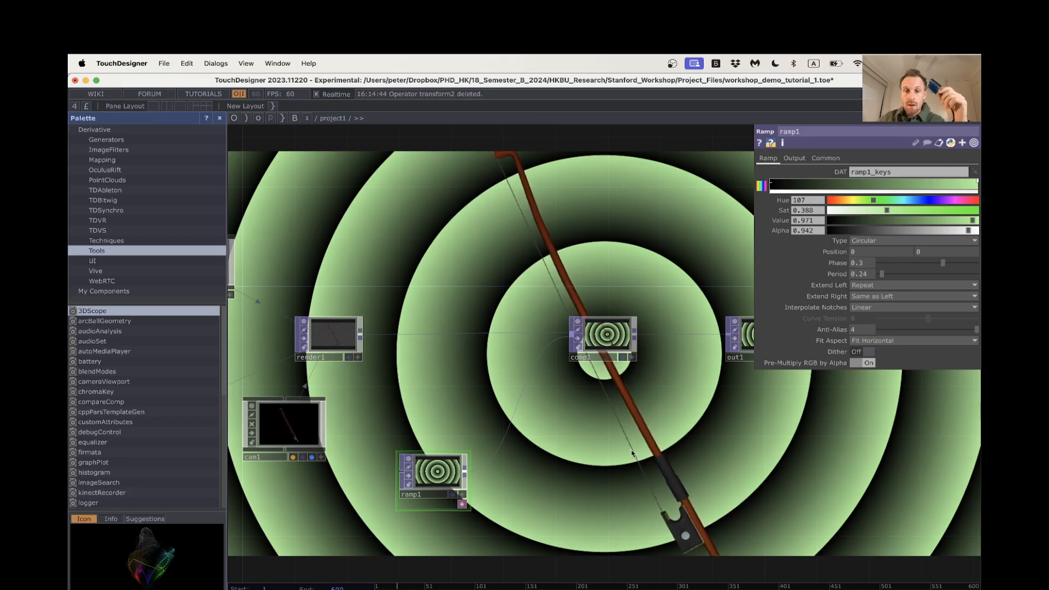
# Add an LFO CHOP near ramp1 and set its Frequency to 0.1
pyautogui.press('Tab')
pyautogui.click(512, 322)
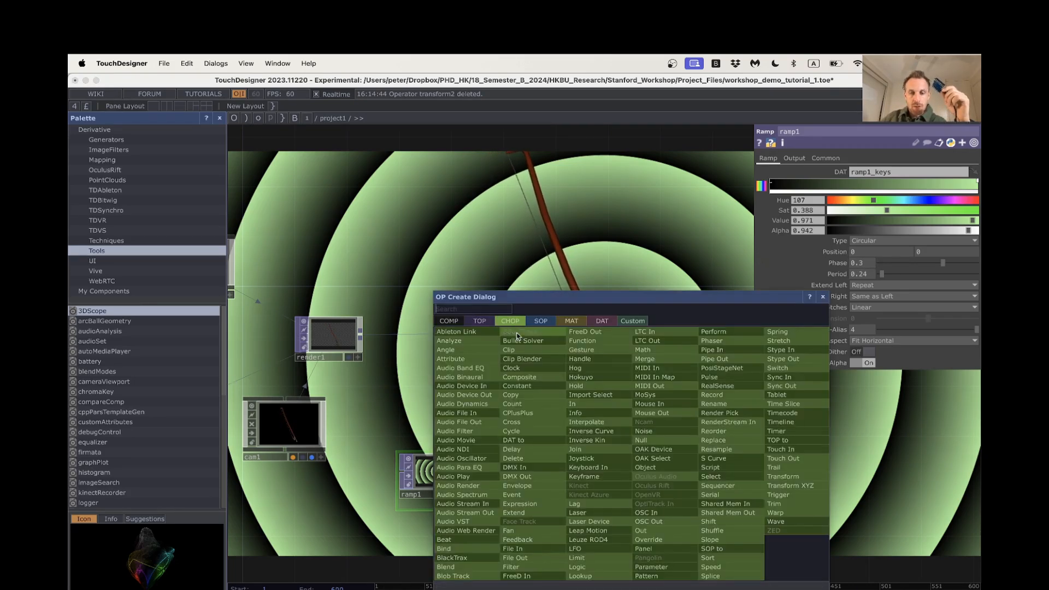
pyautogui.write('lfo')
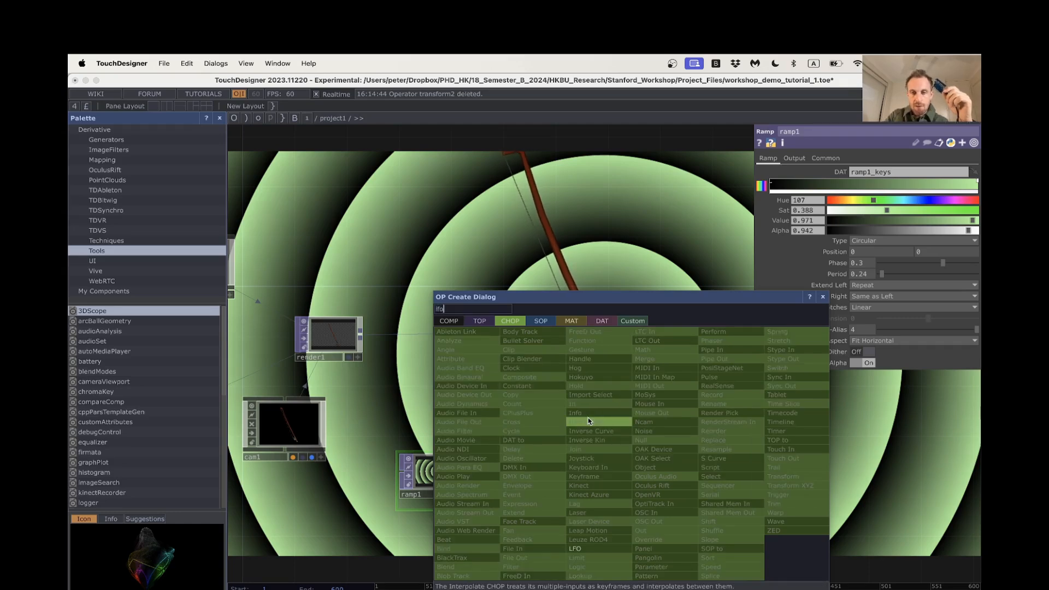
pyautogui.press('Return')
pyautogui.click(571, 430)
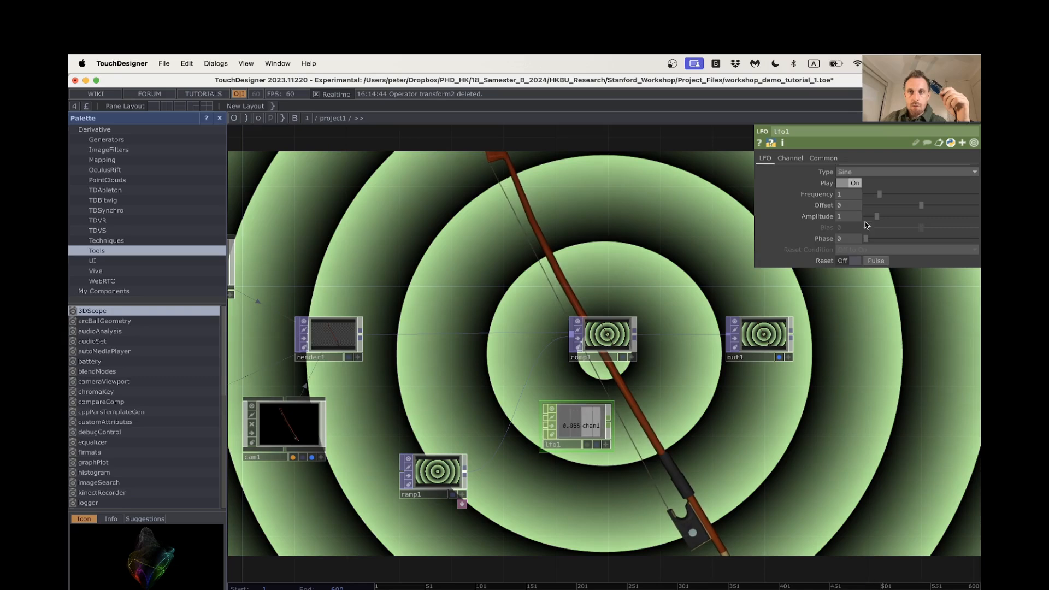
pyautogui.write('.')
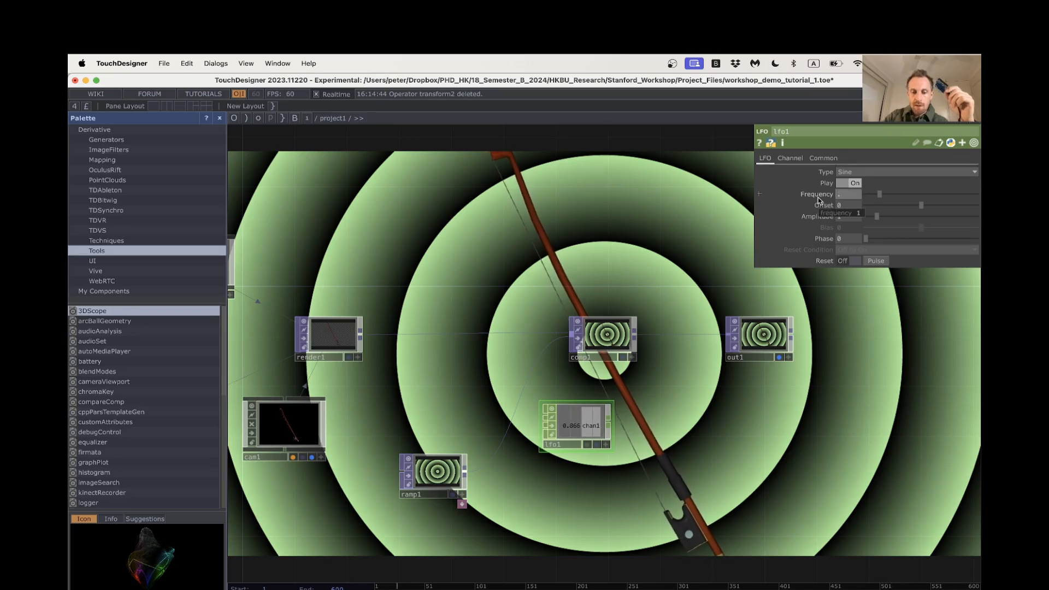
pyautogui.write('1')
pyautogui.press('Return')
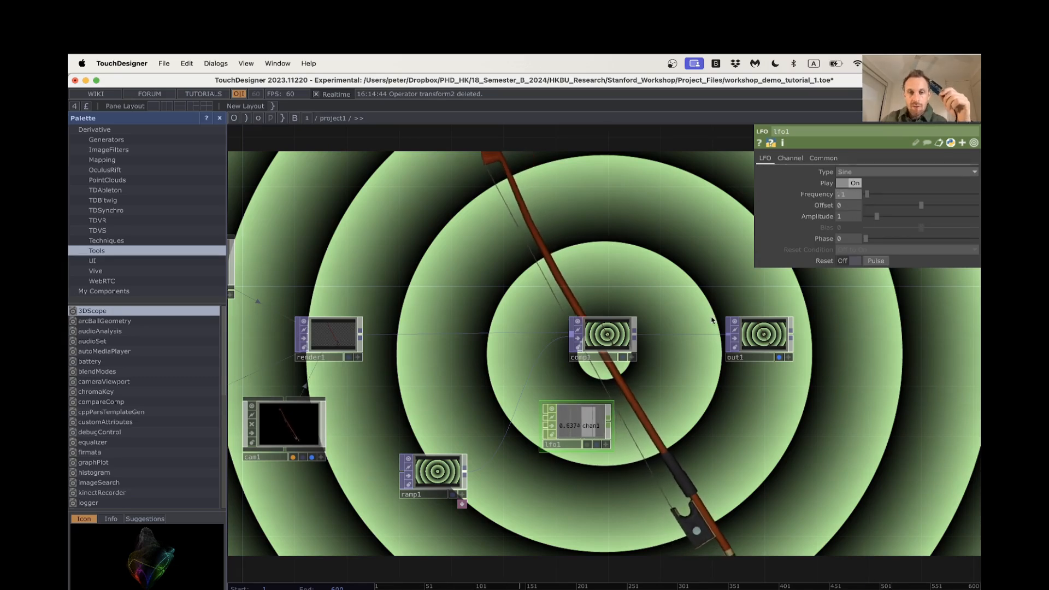
# Move lfo1 just below ramp1 and try ramp1's Phase at 0.51
pyautogui.click(612, 337)
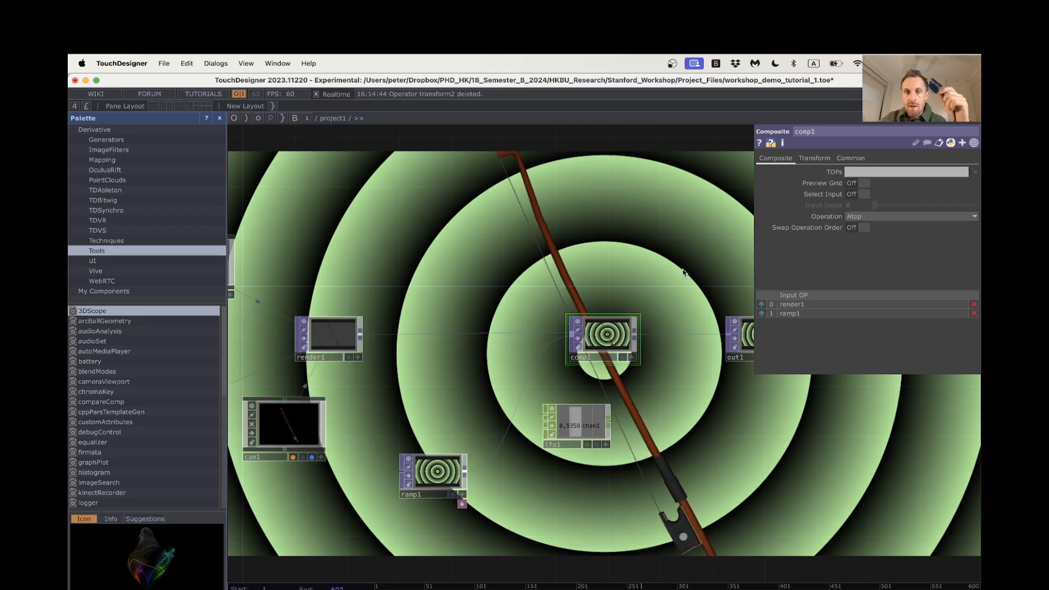
pyautogui.moveTo(608, 453); pyautogui.dragTo(644, 377)
pyautogui.moveTo(616, 363); pyautogui.dragTo(441, 462)
pyautogui.click(474, 406)
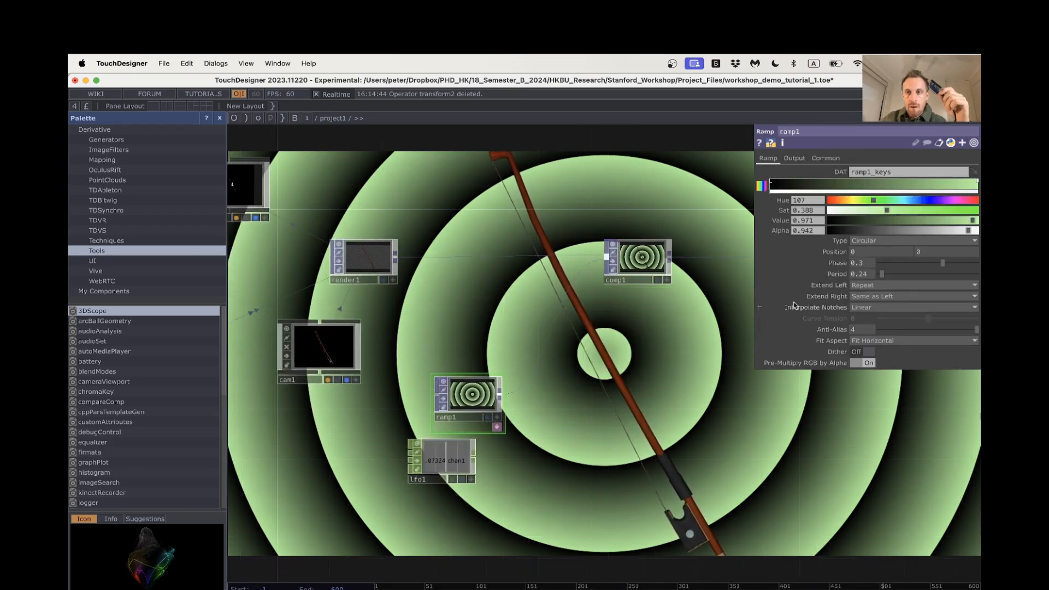
pyautogui.moveTo(888, 265); pyautogui.dragTo(953, 263)
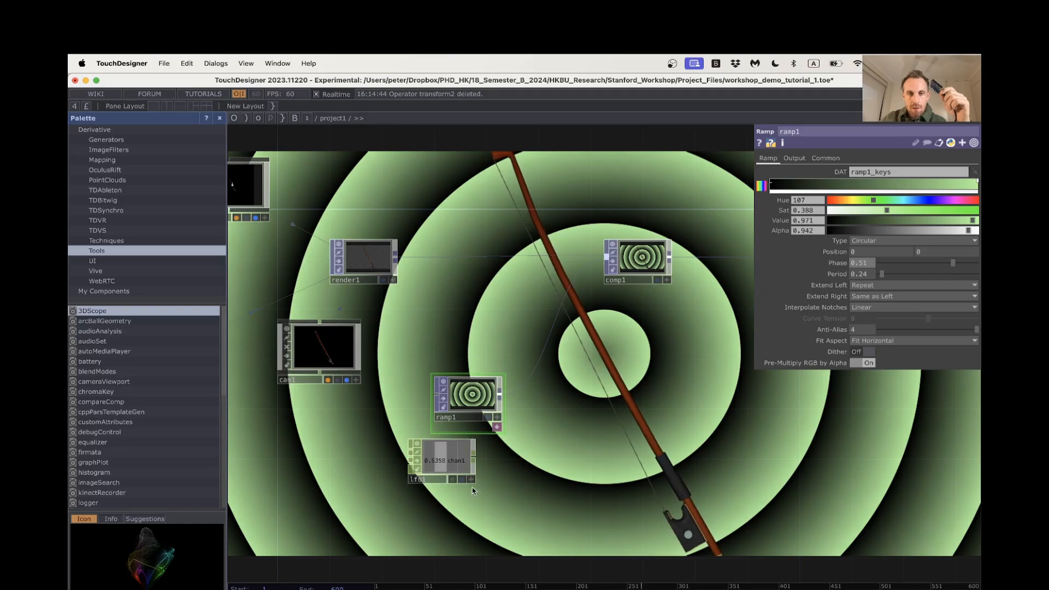
# Move lfo1 away from ramp1 to make room and append a Null CHOP to its output, placed below ramp1
pyautogui.moveTo(427, 466); pyautogui.dragTo(310, 492)
pyautogui.rightClick(356, 483)
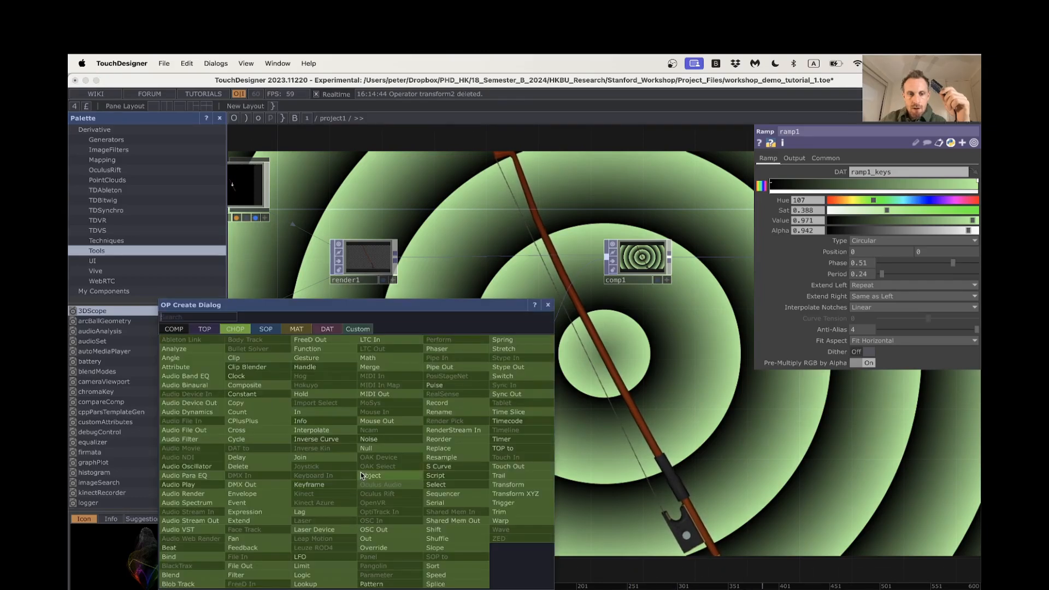
pyautogui.click(368, 449)
pyautogui.click(471, 486)
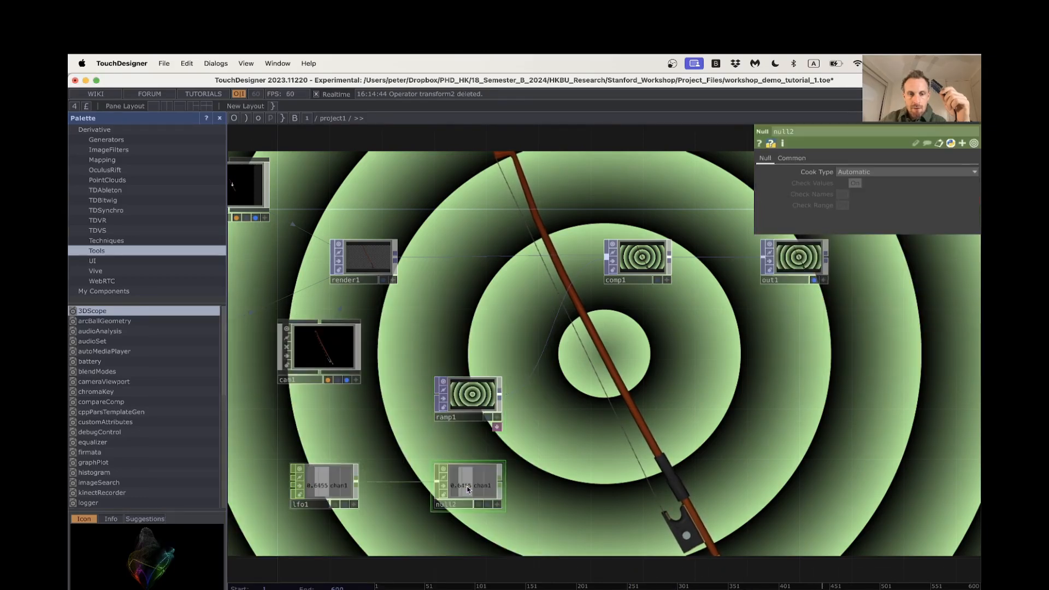
# Make null2's viewer active and export its chan1 channel to ramp1's Phase
pyautogui.click(497, 504)
pyautogui.click(468, 402)
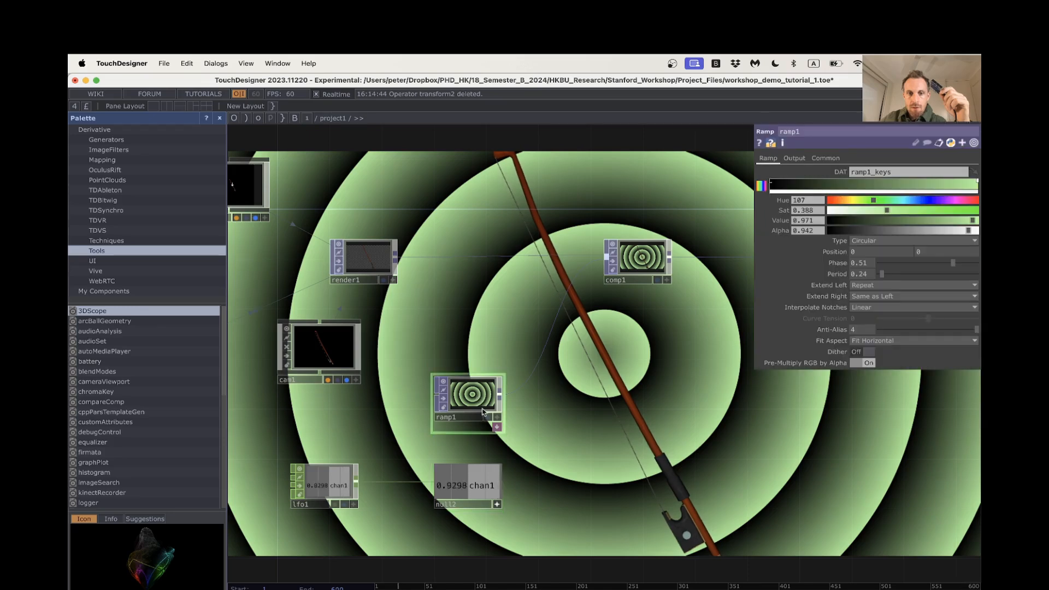
pyautogui.moveTo(485, 489); pyautogui.dragTo(875, 263)
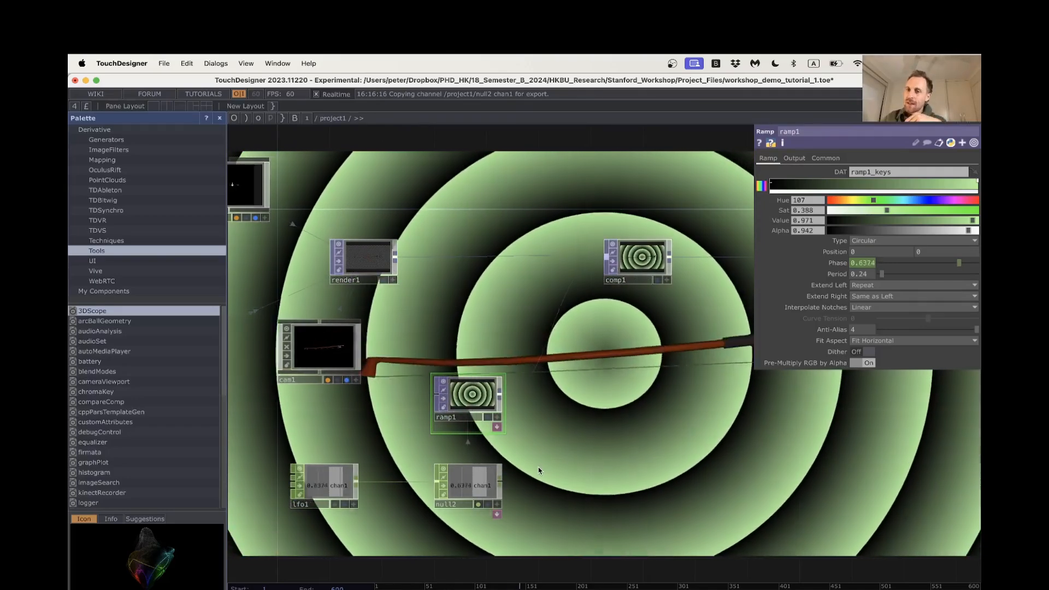
pyautogui.moveTo(564, 486); pyautogui.dragTo(608, 472)
pyautogui.scroll(-1, 608, 473)
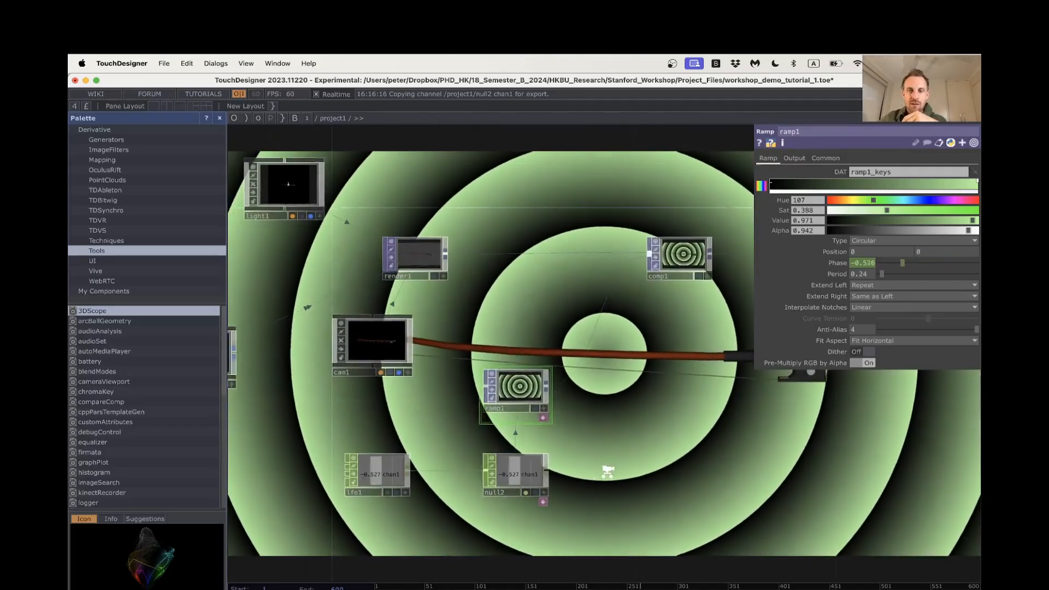
pyautogui.scroll(-3, 608, 472)
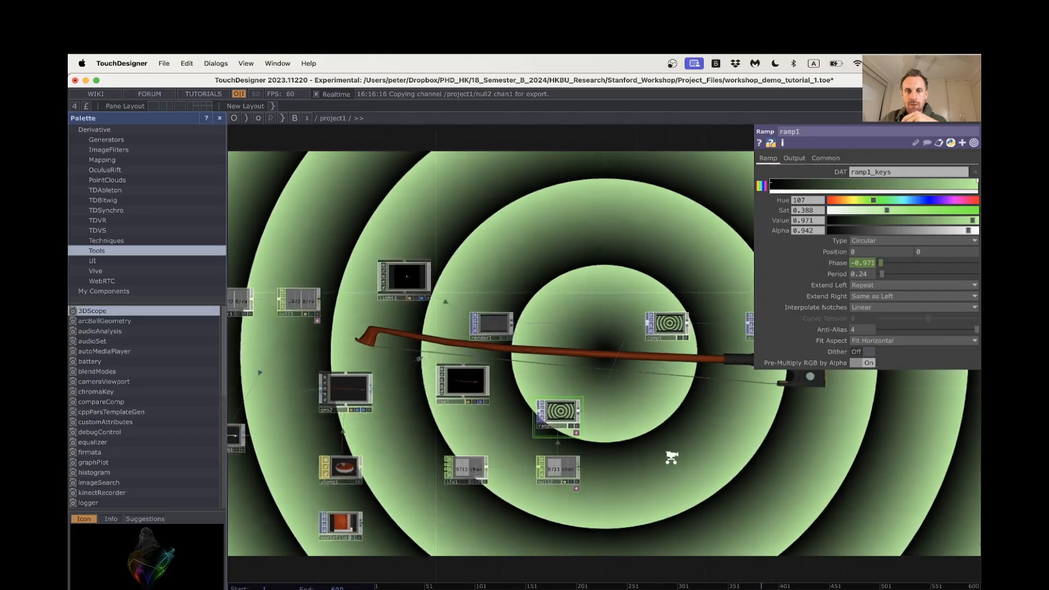
pyautogui.scroll(-4, 672, 458)
pyautogui.moveTo(680, 458); pyautogui.dragTo(608, 458)
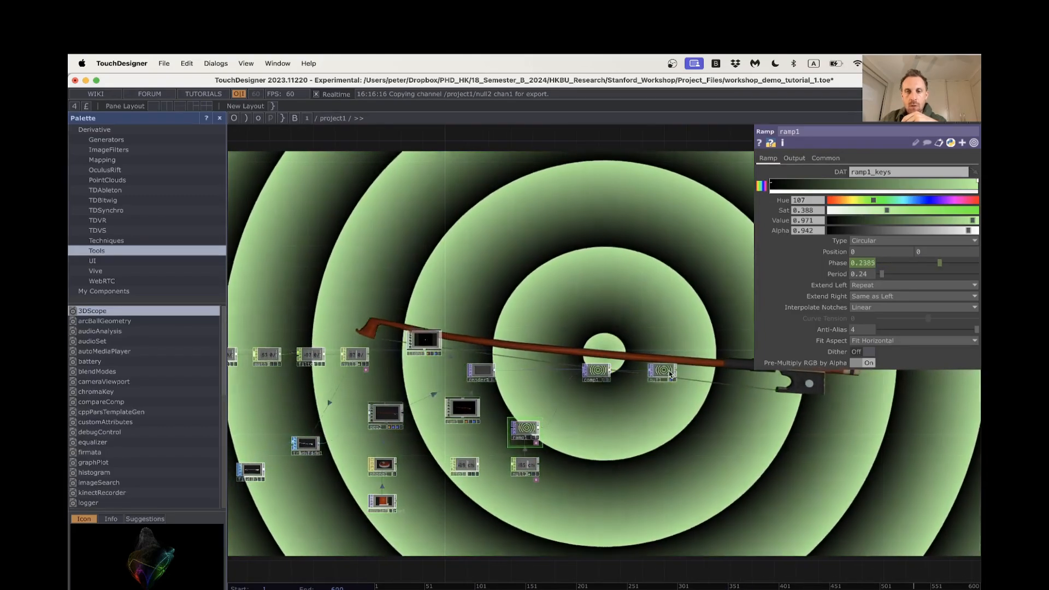
# Move out1 and comp1 further along the network, away from render1, to make room before comp1
pyautogui.moveTo(663, 374); pyautogui.dragTo(740, 374)
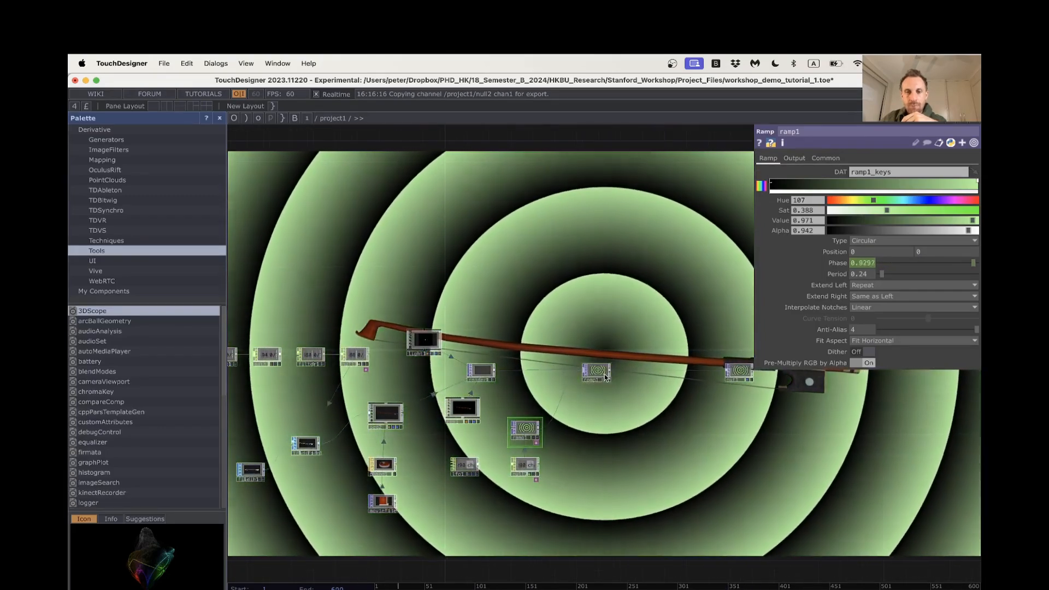
pyautogui.moveTo(605, 377); pyautogui.dragTo(676, 377)
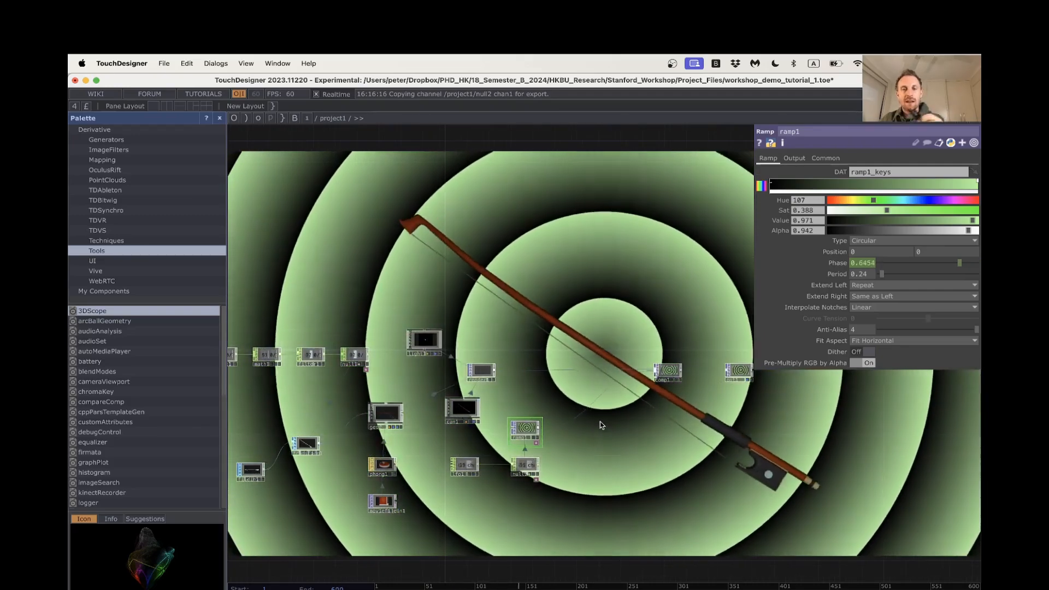
pyautogui.moveTo(598, 469); pyautogui.dragTo(653, 445)
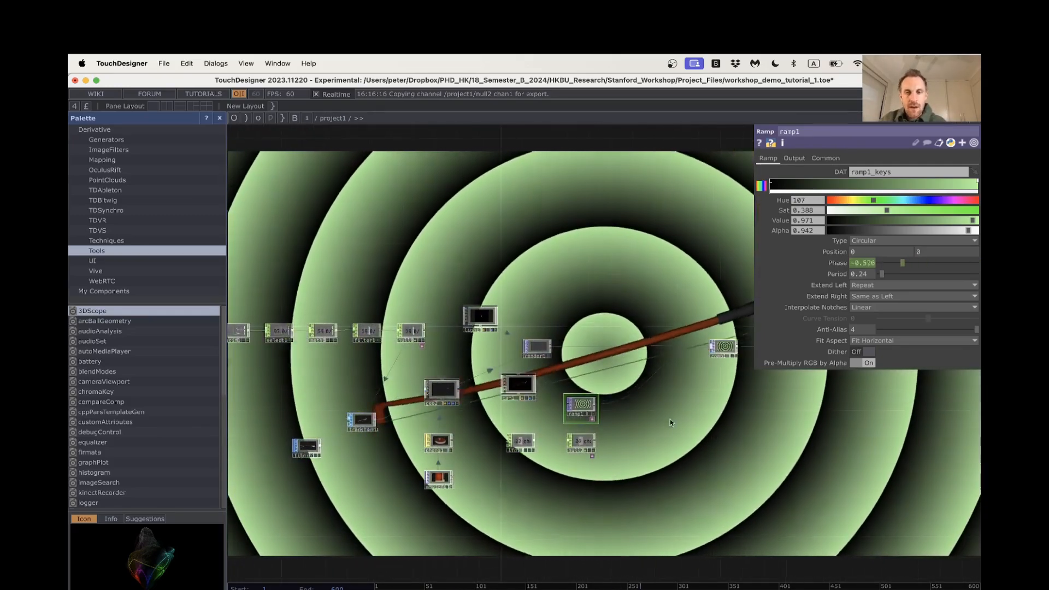
pyautogui.scroll(5, 612, 448)
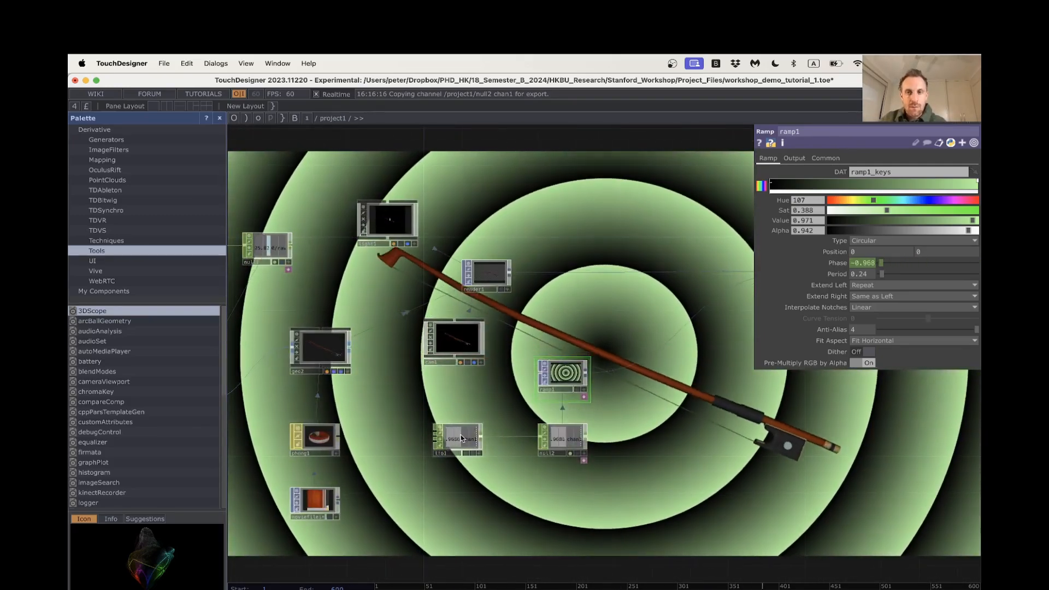
# Remove the null2 export from ramp1's Phase parameter and set Phase to -0.27
pyautogui.click(461, 437)
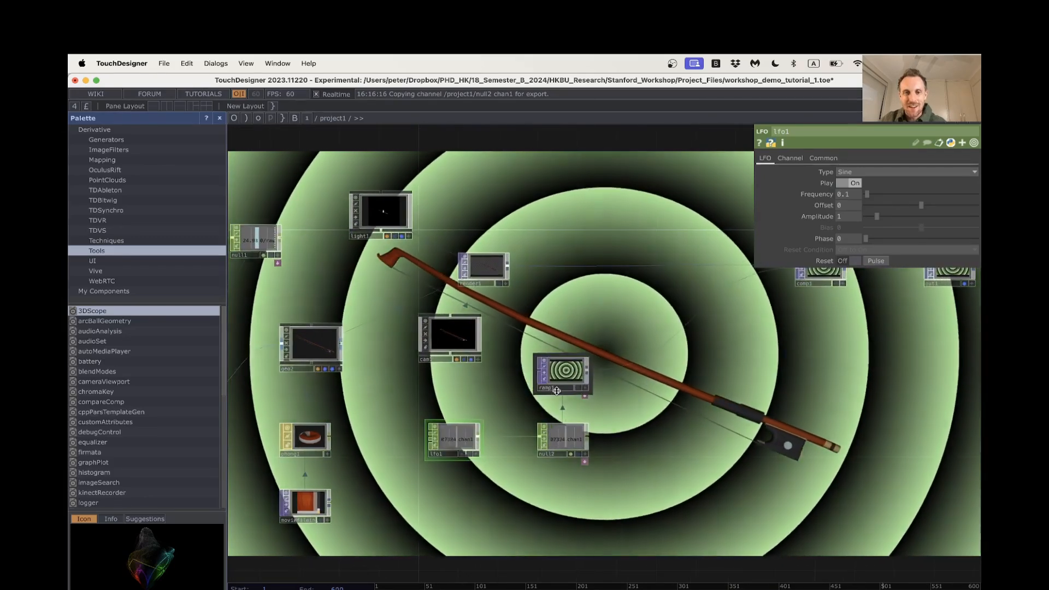
pyautogui.click(557, 391)
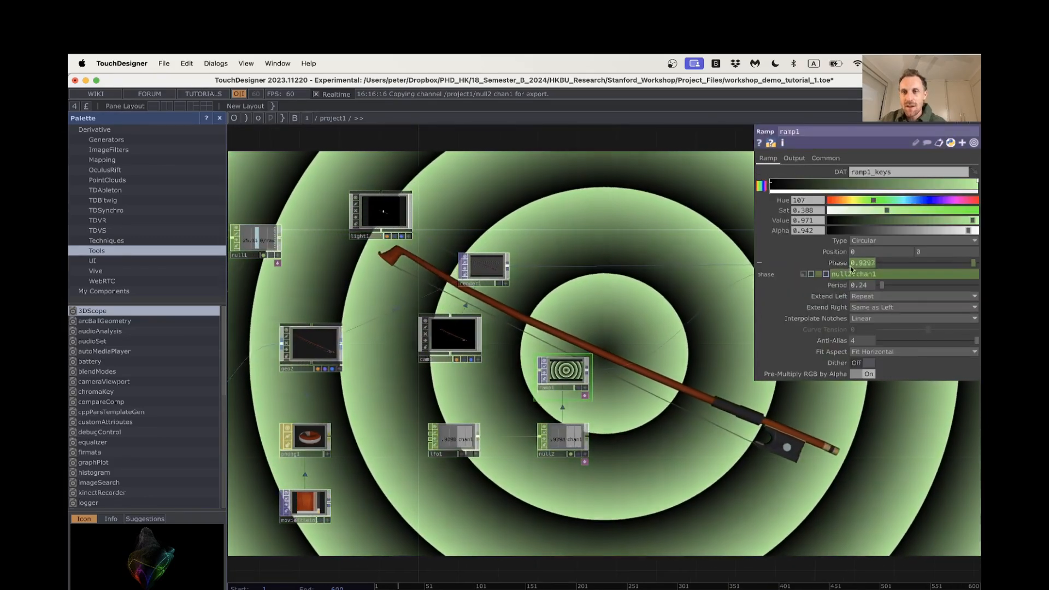
pyautogui.rightClick(851, 268)
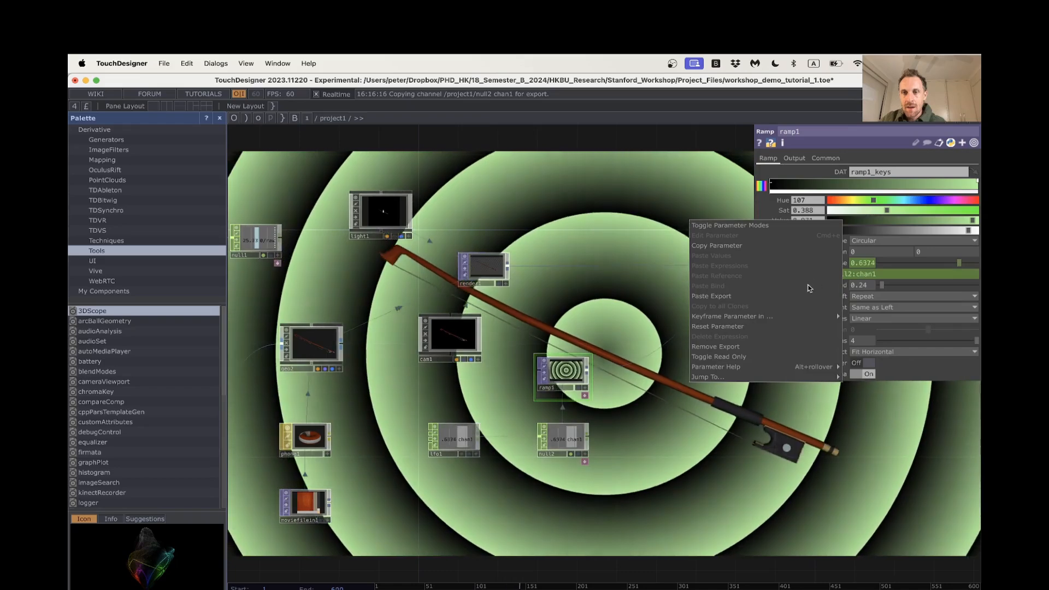
pyautogui.click(766, 346)
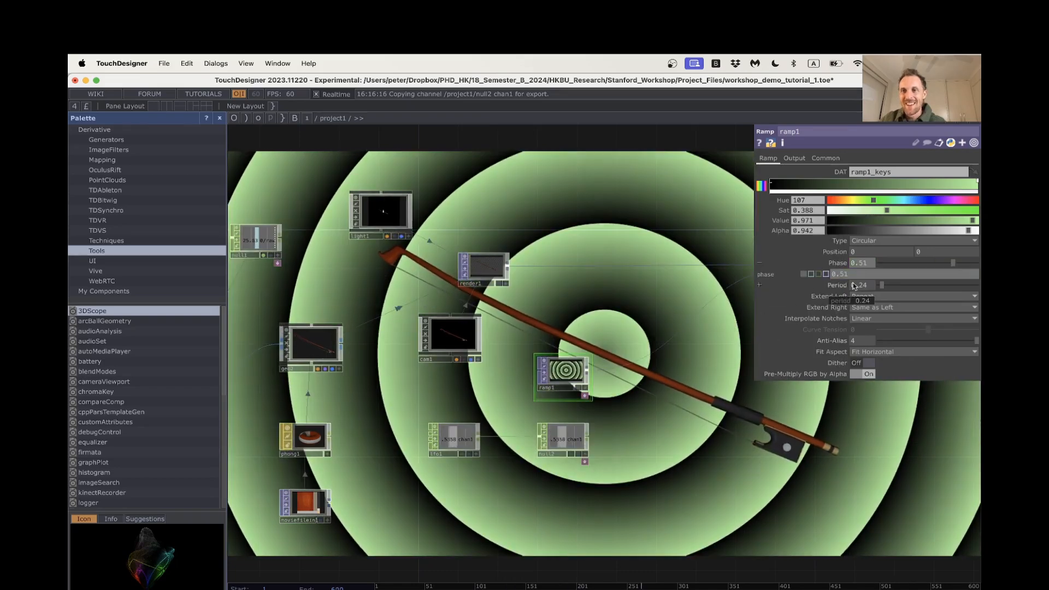
pyautogui.moveTo(953, 263); pyautogui.dragTo(917, 264)
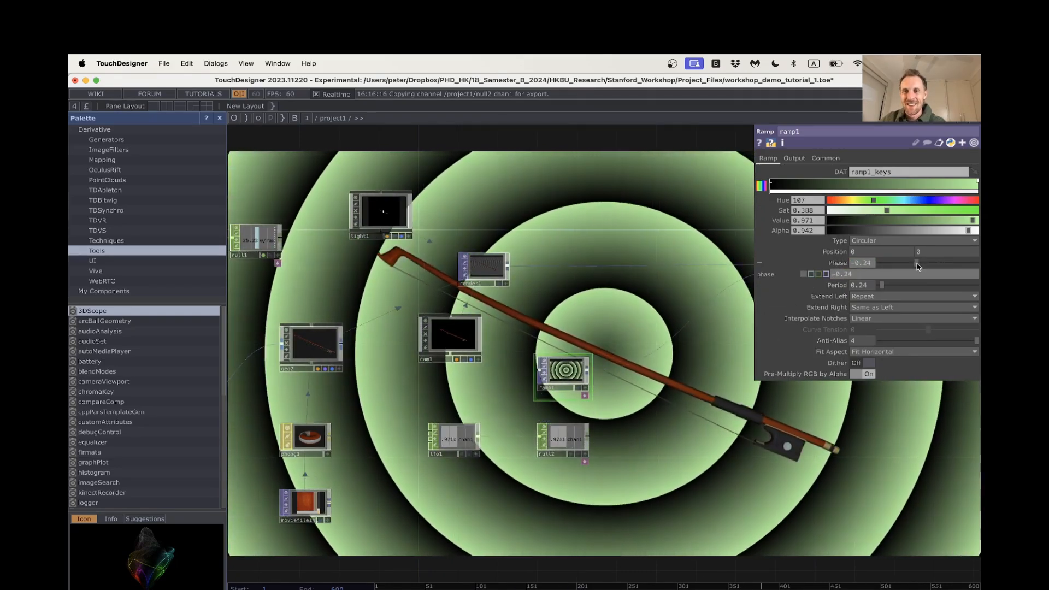
pyautogui.scroll(-3, 614, 484)
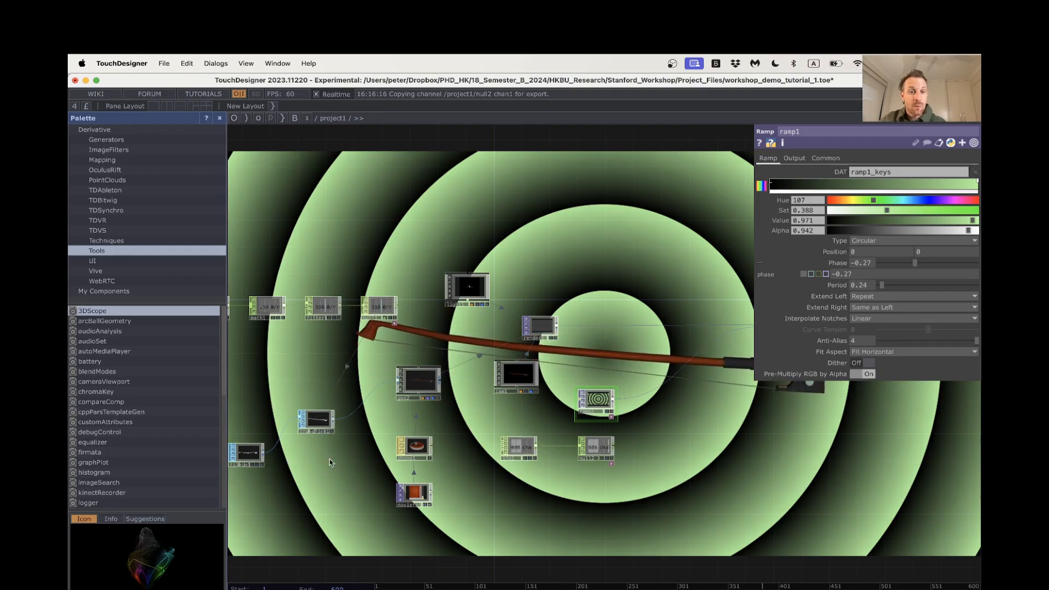
# Examine geo2's transform parameters and the operators leading through light1, cam1 and render1 to comp1
pyautogui.click(425, 380)
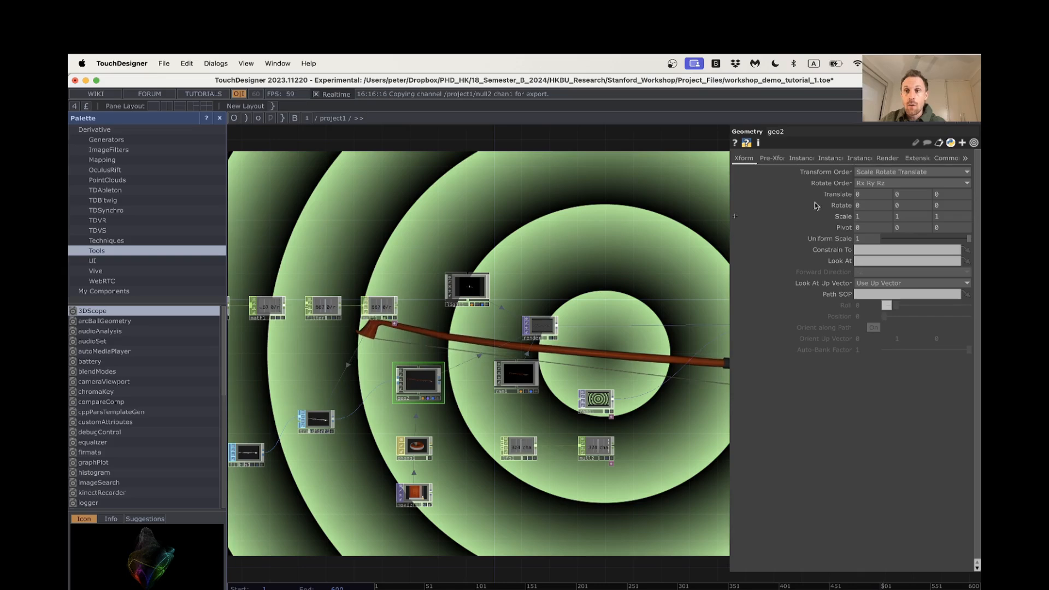
pyautogui.hscroll(5, 650, 439)
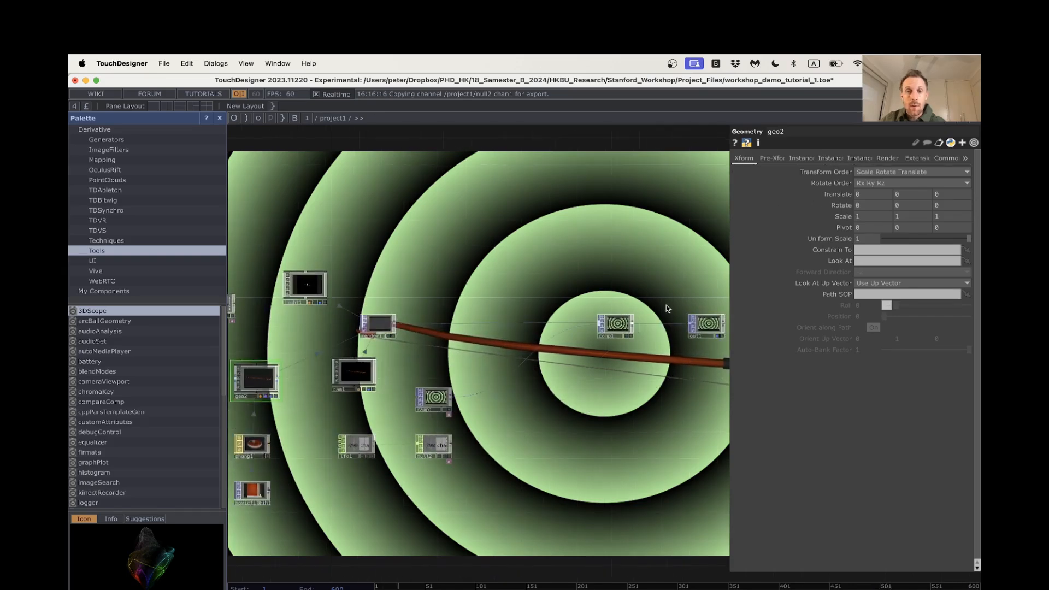
pyautogui.scroll(8, 377, 331)
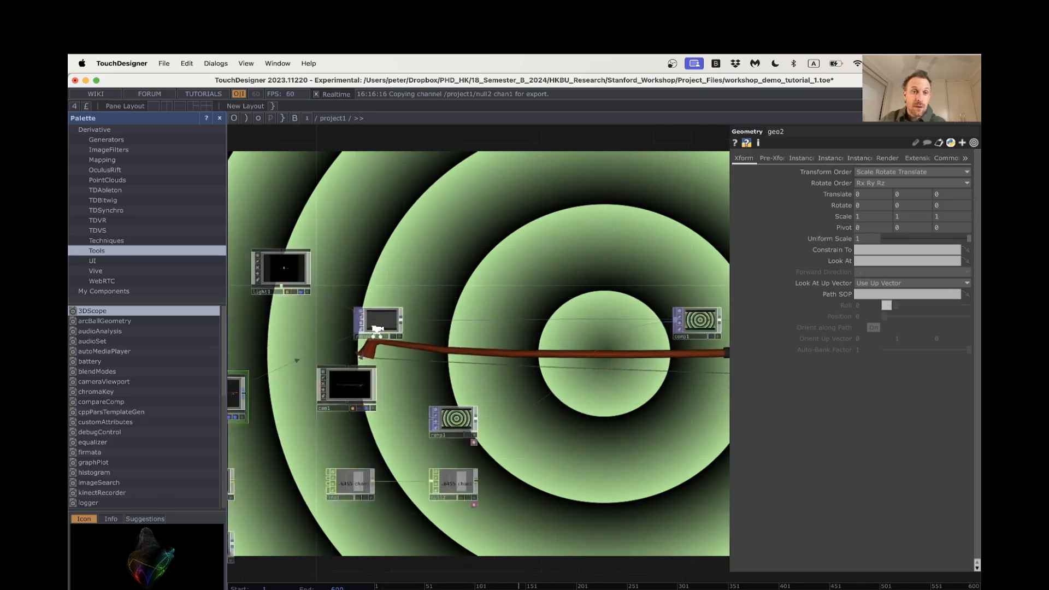
pyautogui.scroll(-8, 424, 344)
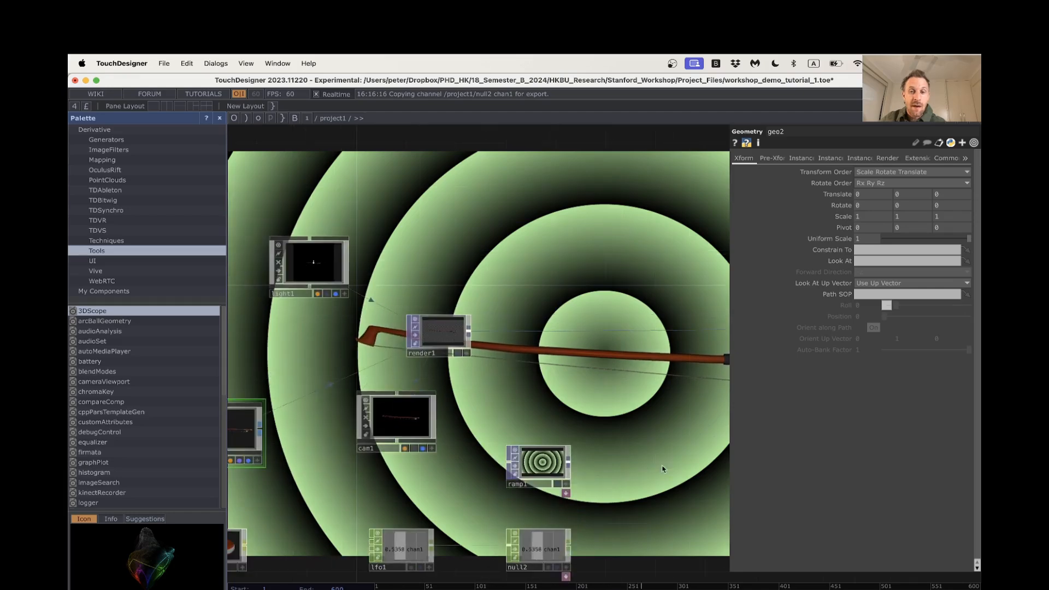
pyautogui.scroll(8, 353, 334)
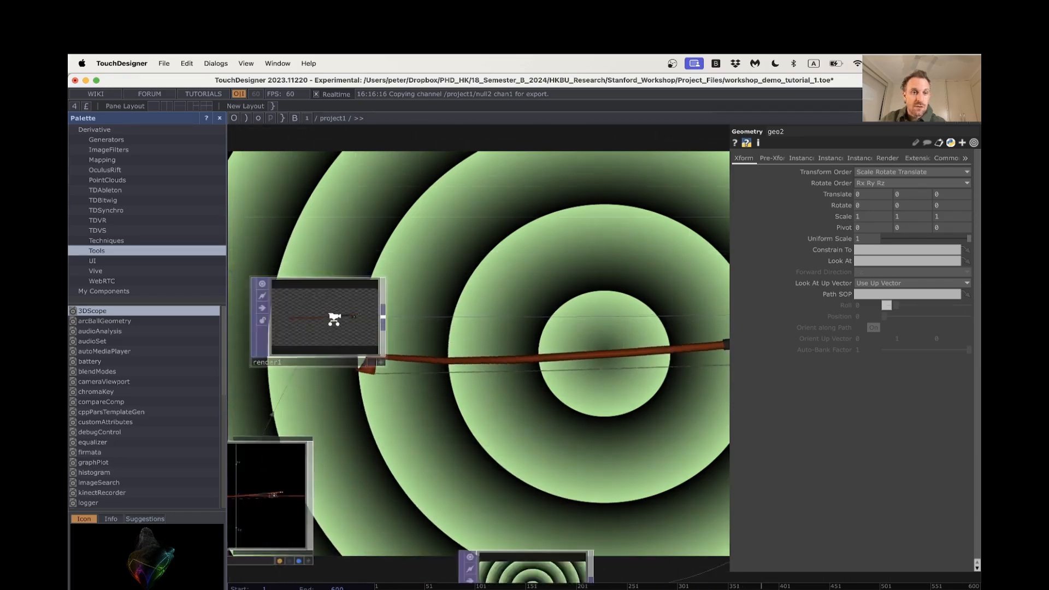
pyautogui.scroll(-8, 343, 329)
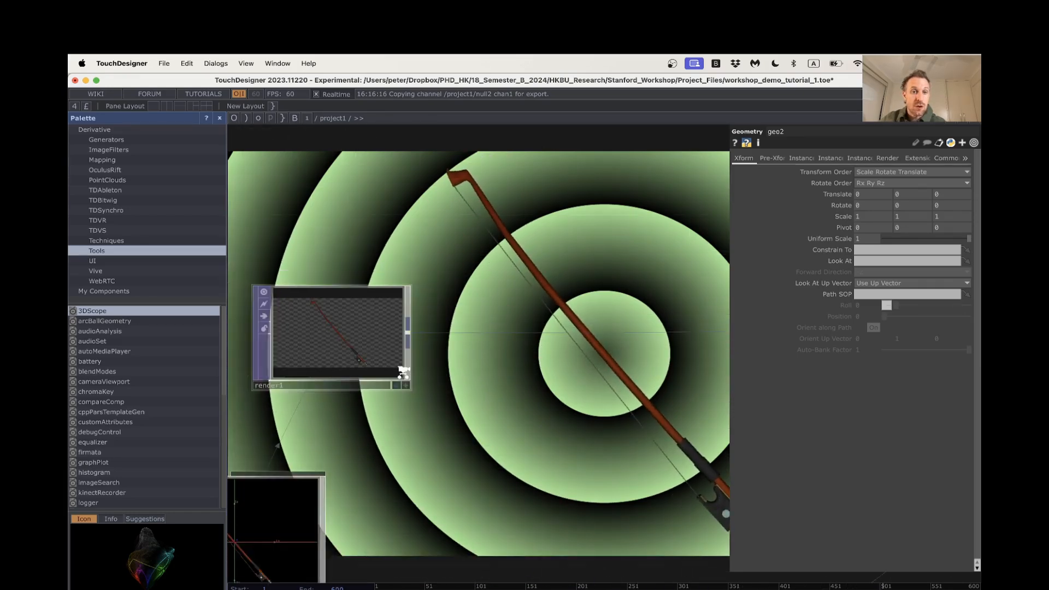
pyautogui.moveTo(587, 397); pyautogui.dragTo(529, 361)
pyautogui.scroll(1, 523, 378)
pyautogui.scroll(1, 518, 381)
pyautogui.scroll(1, 519, 381)
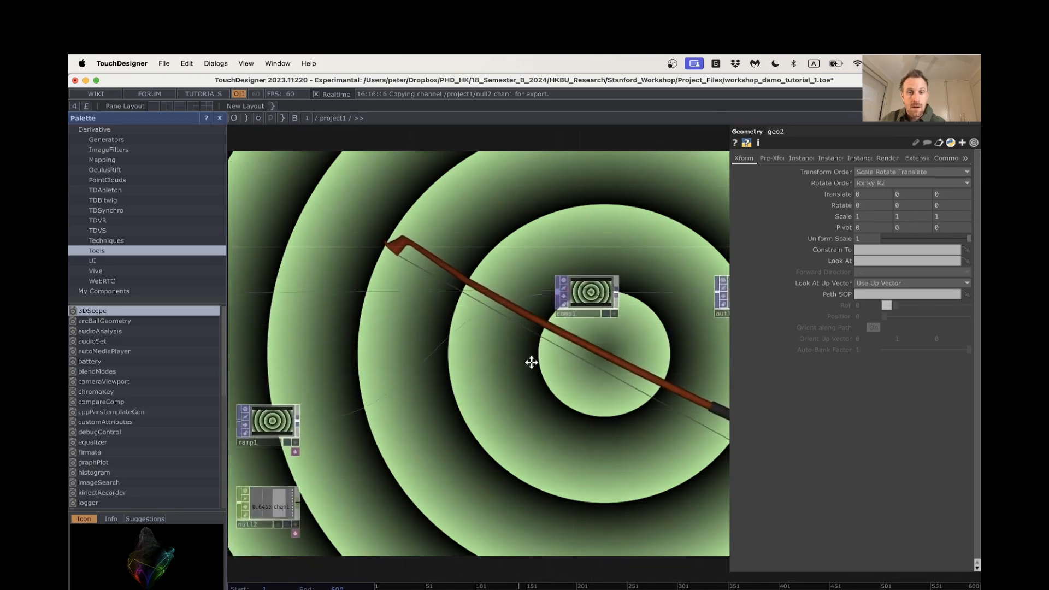
# Move ramp1 and null2 away from render1, keeping null2 directly below ramp1
pyautogui.scroll(-2, 501, 398)
pyautogui.moveTo(341, 411); pyautogui.dragTo(436, 411)
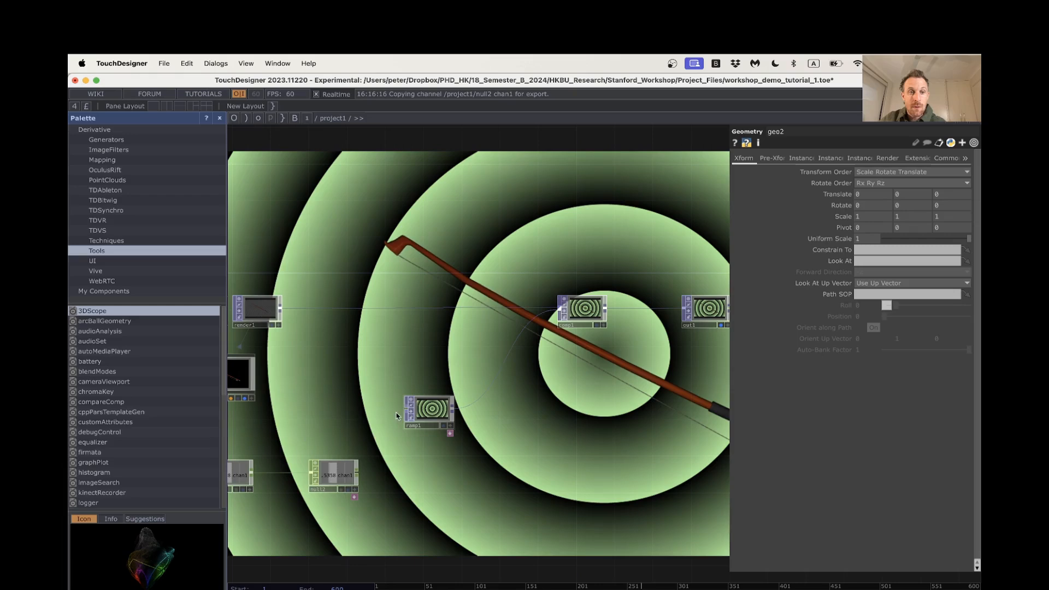
pyautogui.moveTo(338, 485); pyautogui.dragTo(434, 484)
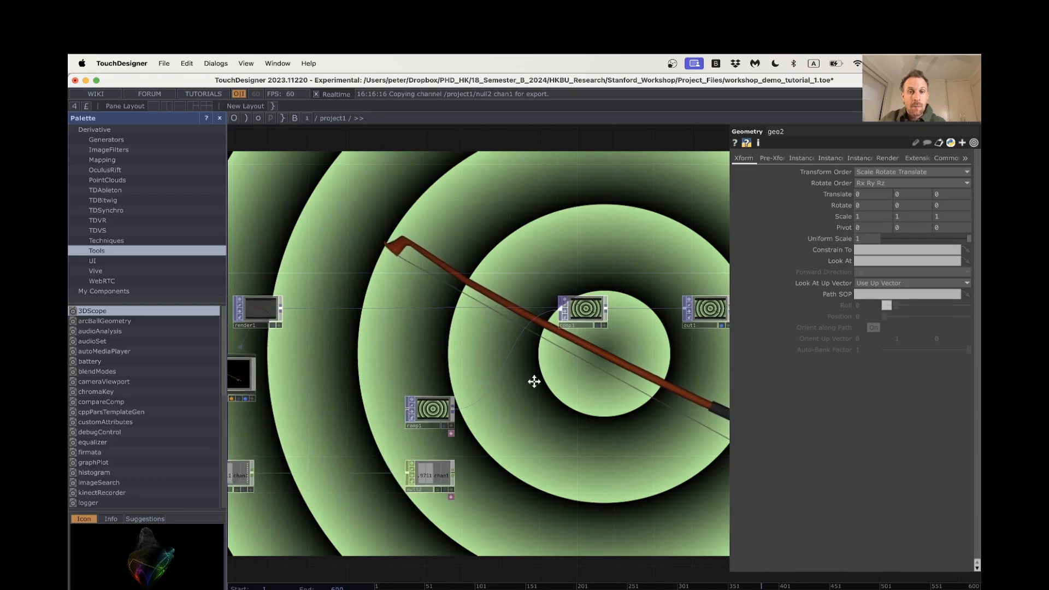
# Insert a Transform TOP on the wire between render1 and comp1, placing it above the wire
pyautogui.moveTo(458, 316); pyautogui.dragTo(524, 329)
pyautogui.rightClick(516, 323)
pyautogui.click(535, 309)
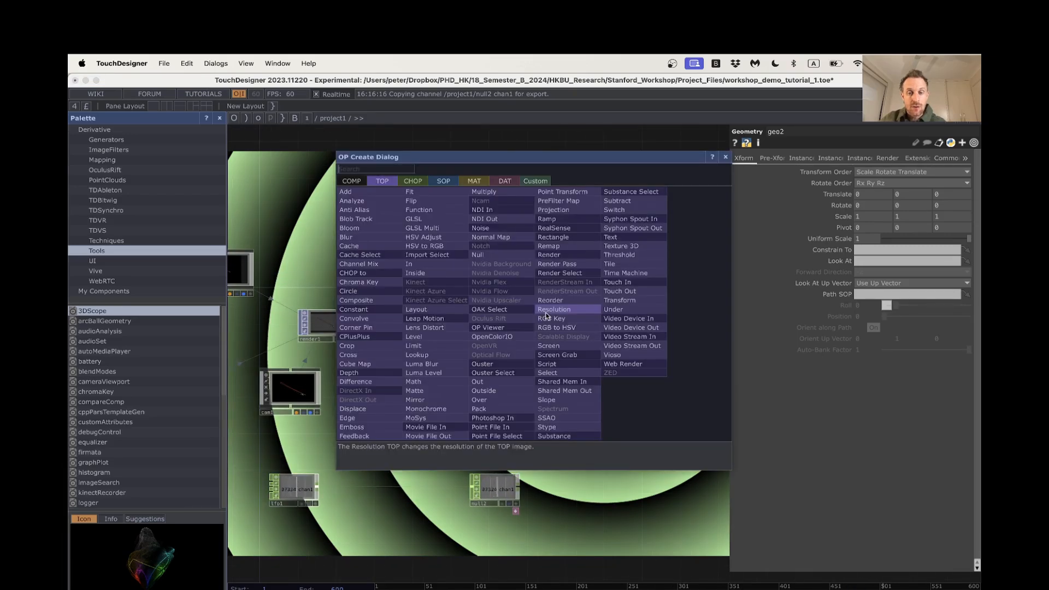
pyautogui.click(610, 303)
pyautogui.click(470, 262)
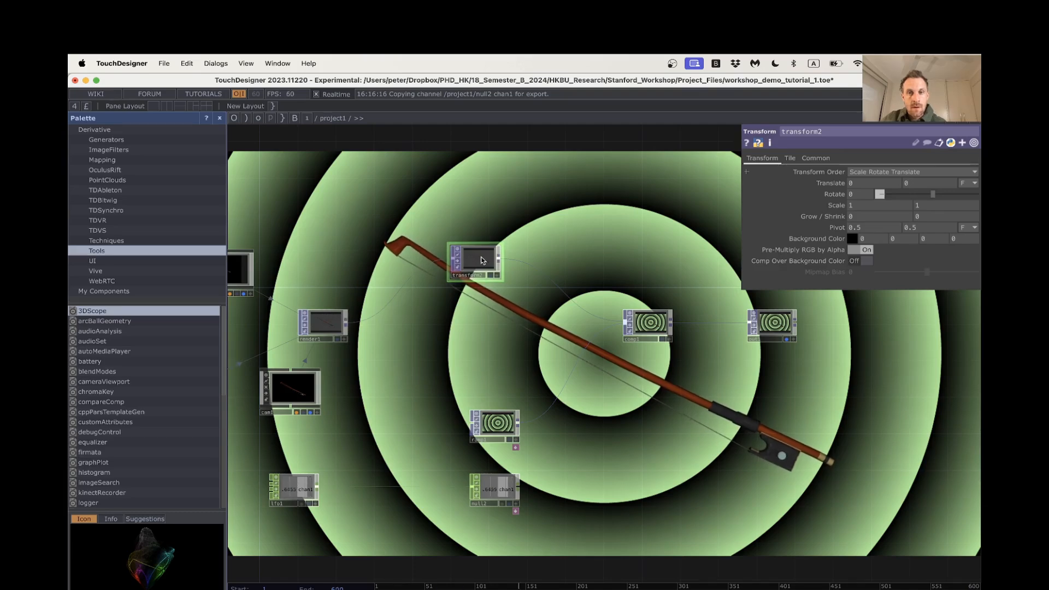
# Duplicate transform2 and connect the copy's output to comp1
pyautogui.press('super+c')
pyautogui.press('super+v')
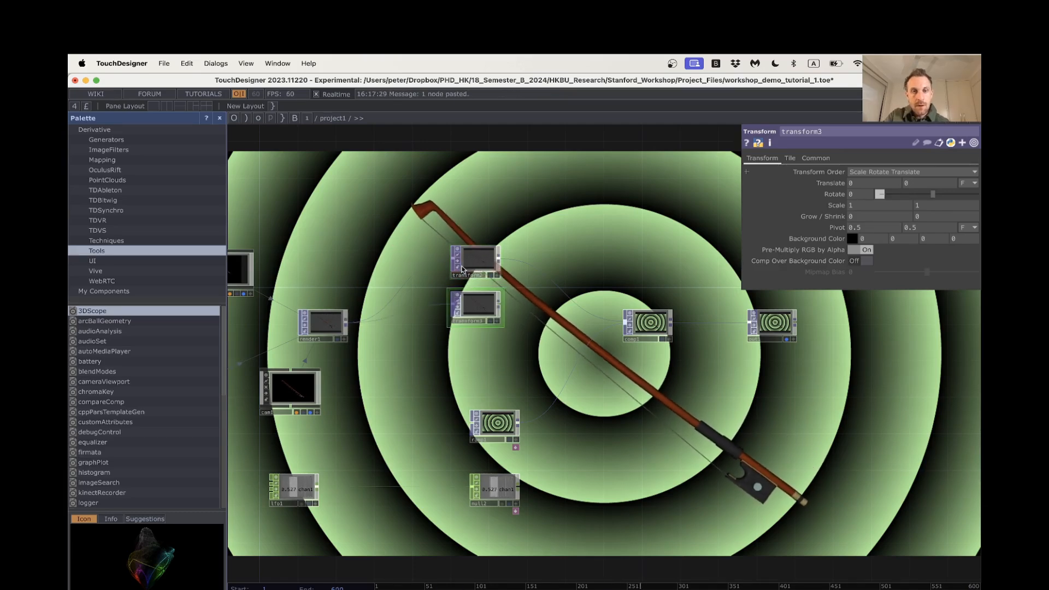
pyautogui.moveTo(491, 309)
pyautogui.mouseDown()
pyautogui.moveTo(513, 307)
pyautogui.moveTo(502, 309)
pyautogui.mouseUp()
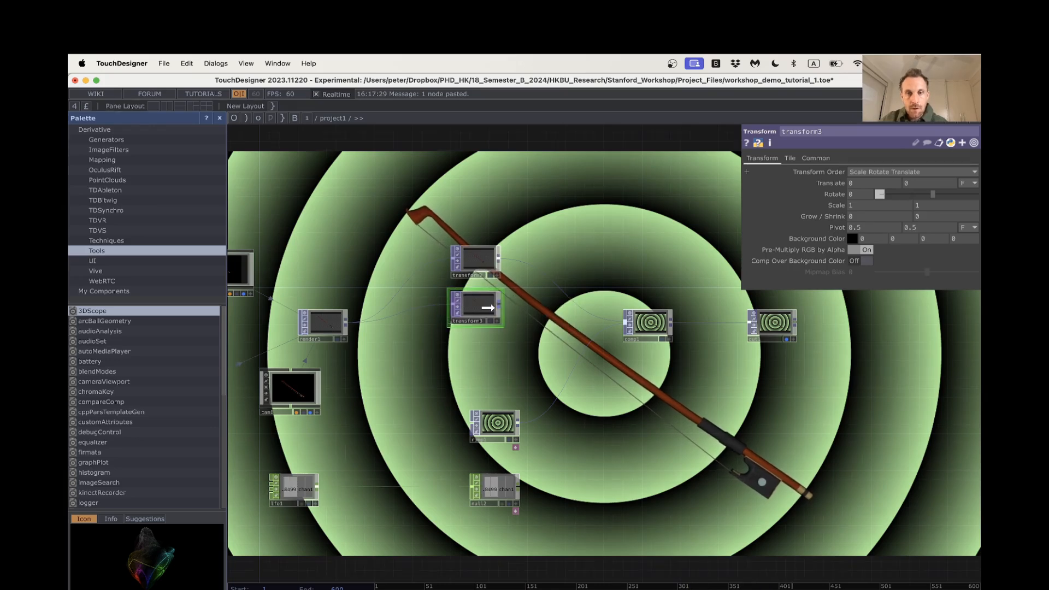
pyautogui.click(610, 326)
# Reorder comp1's inputs so that transform3 comes before ramp1
pyautogui.scroll(3, 616, 326)
pyautogui.click(658, 322)
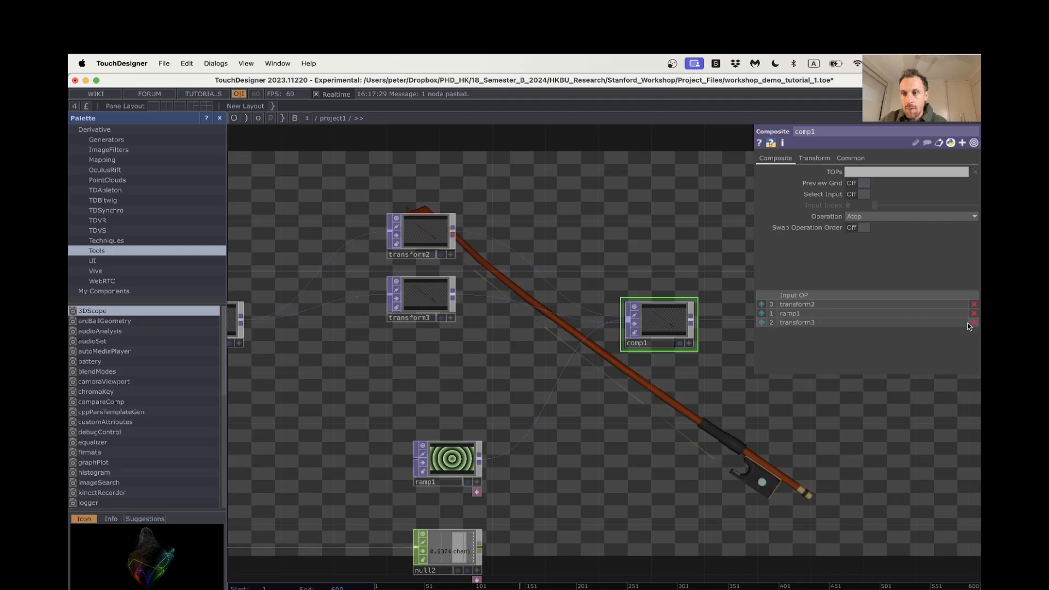
pyautogui.click(763, 323)
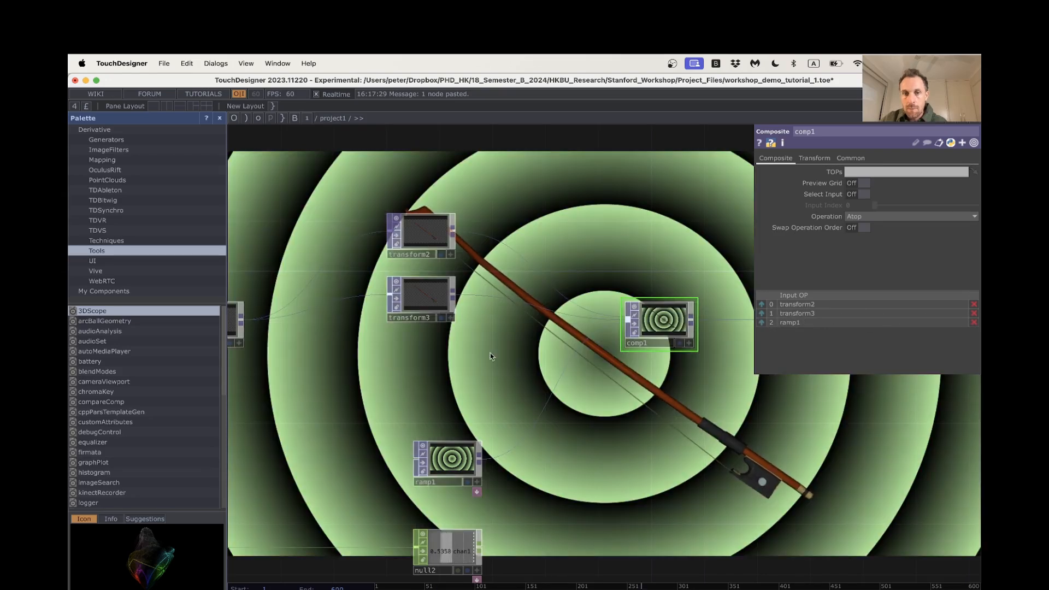
# Set transform3's vertical Translate value to -0.3
pyautogui.click(422, 298)
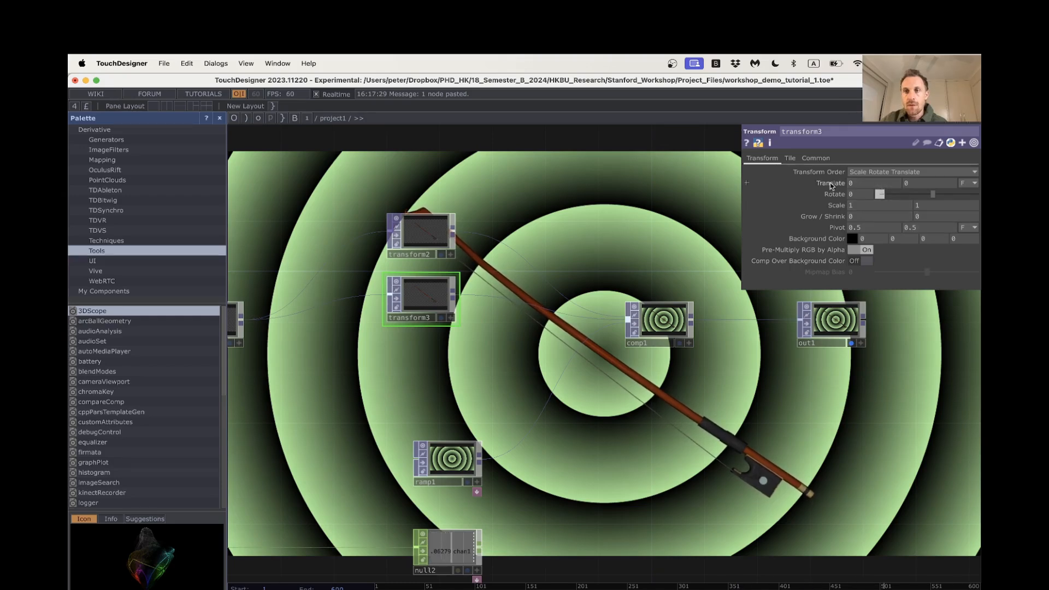
pyautogui.moveTo(917, 185); pyautogui.dragTo(886, 185, button='middle')
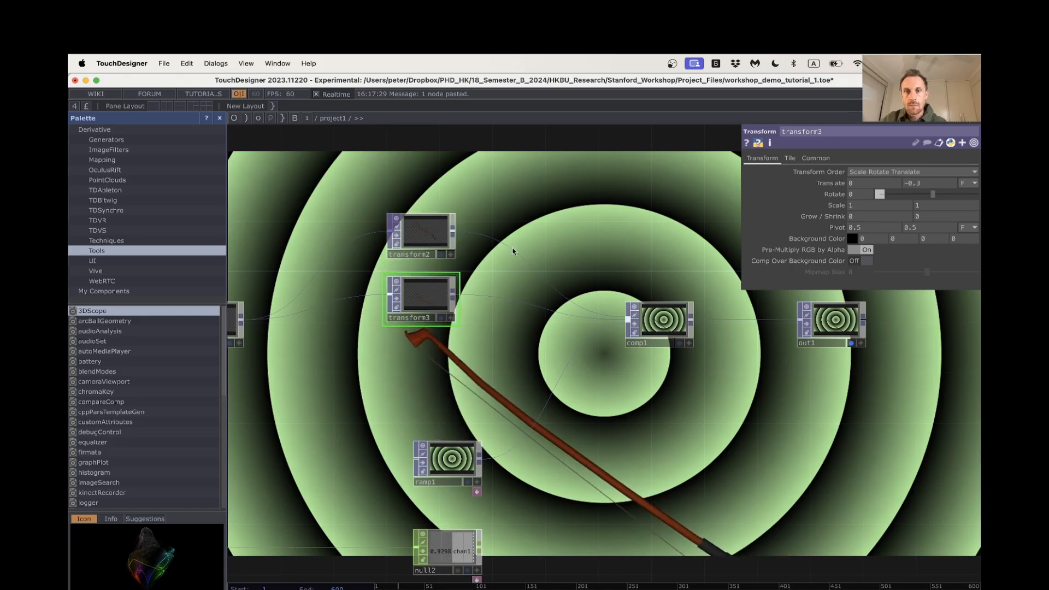
pyautogui.click(680, 326)
# Set transform2's Translate values to -0.03 and 0.2
pyautogui.click(423, 234)
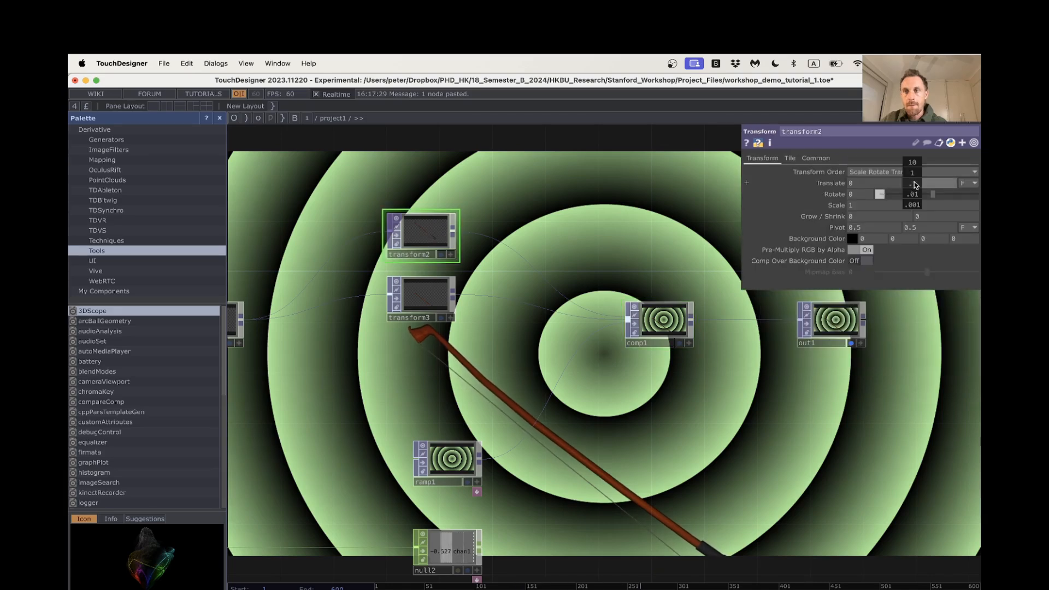
pyautogui.moveTo(915, 184); pyautogui.dragTo(914, 165, button='middle')
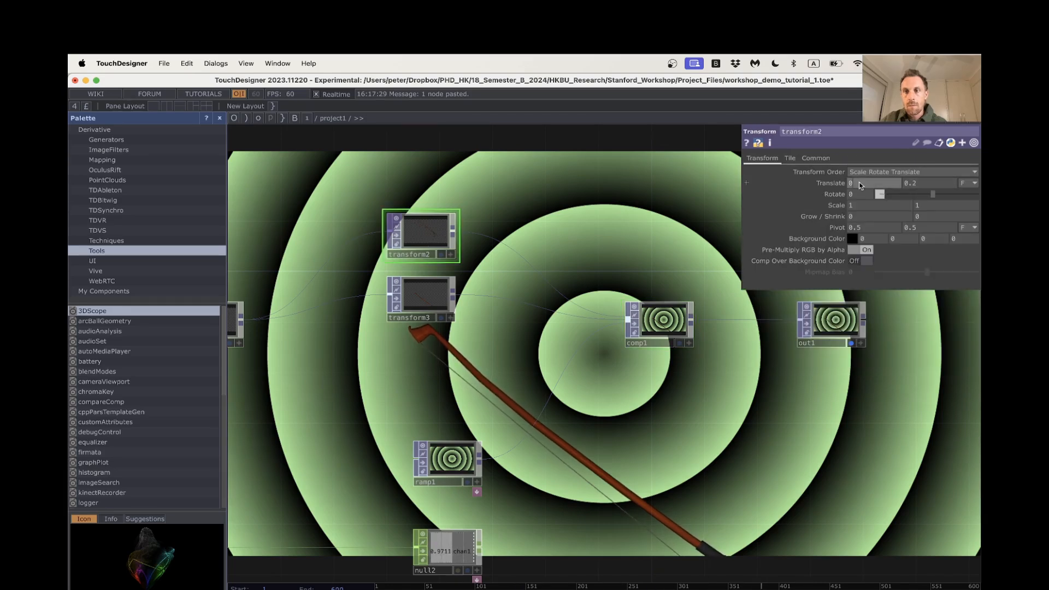
pyautogui.moveTo(860, 198); pyautogui.dragTo(840, 178, button='middle')
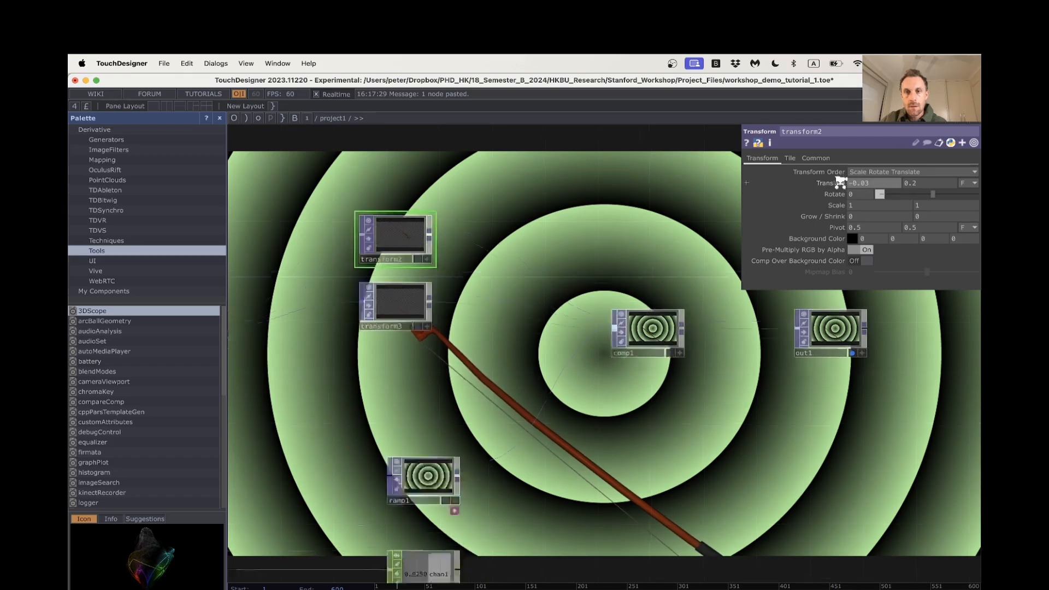
# Disconnect ramp1 from comp1 and set comp1's Operation to Over
pyautogui.scroll(5, 535, 438)
pyautogui.scroll(-5, 661, 440)
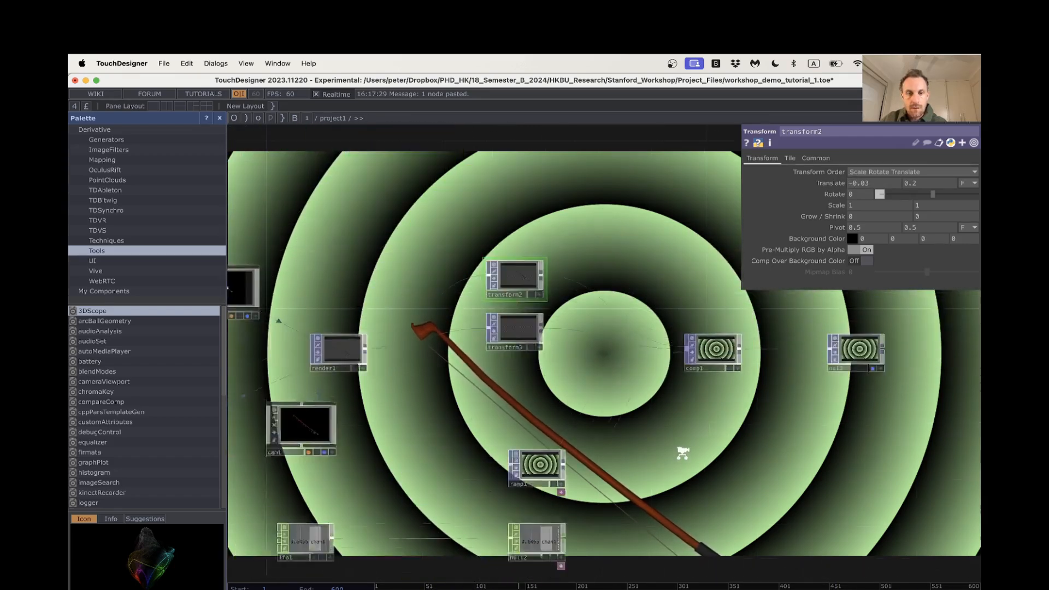
pyautogui.scroll(4, 626, 421)
pyautogui.scroll(4, 624, 380)
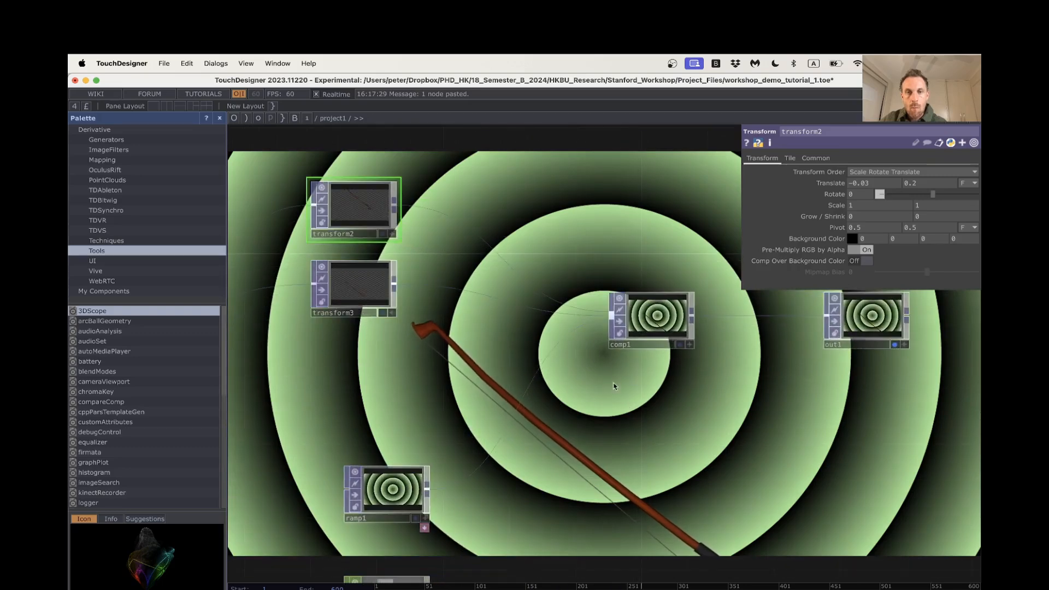
pyautogui.moveTo(645, 378); pyautogui.dragTo(649, 377)
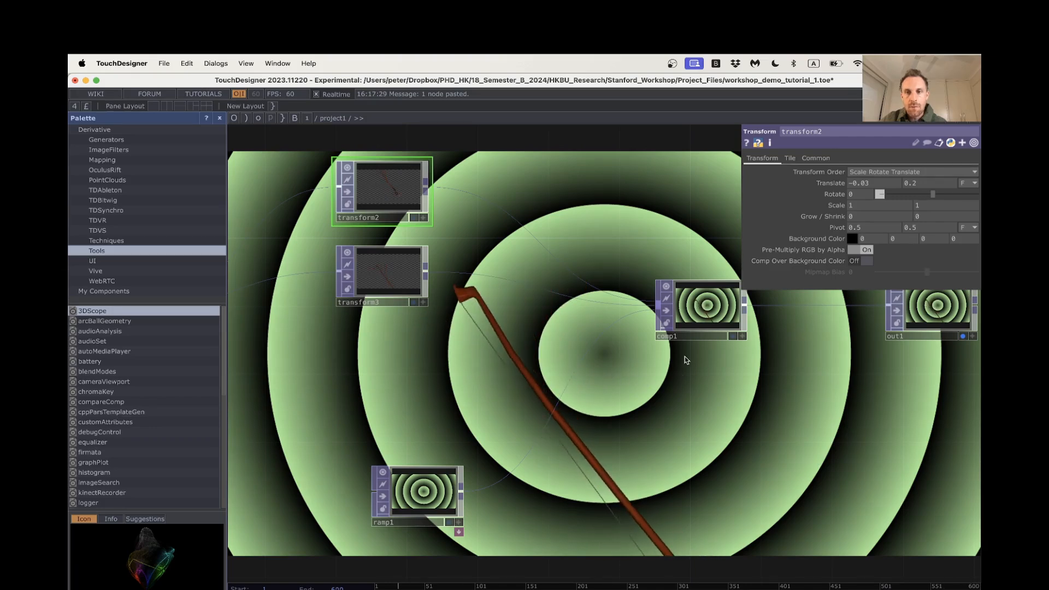
pyautogui.click(691, 328)
pyautogui.moveTo(727, 387); pyautogui.dragTo(694, 371)
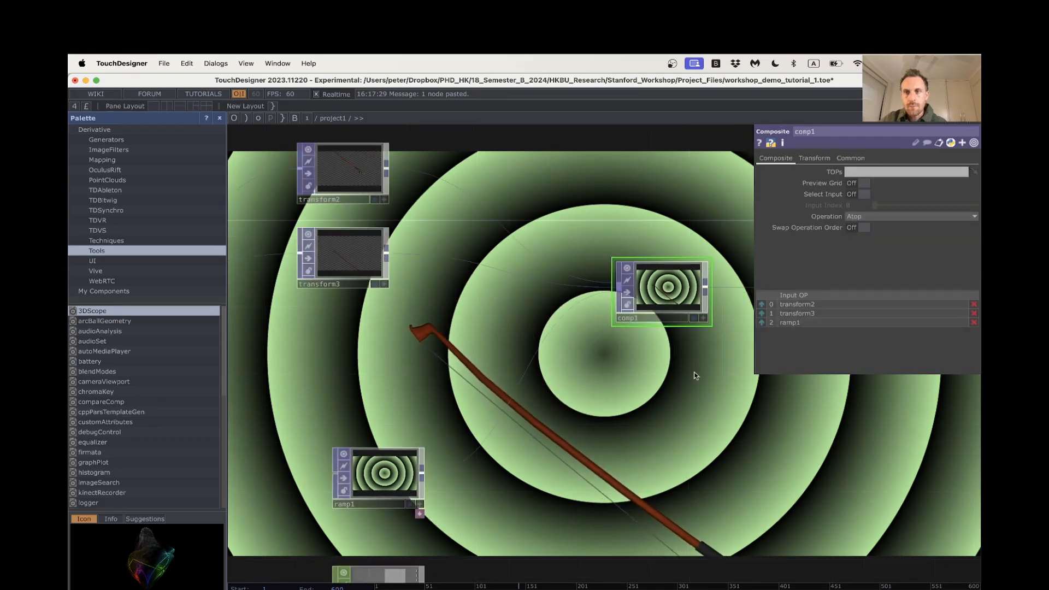
pyautogui.click(905, 218)
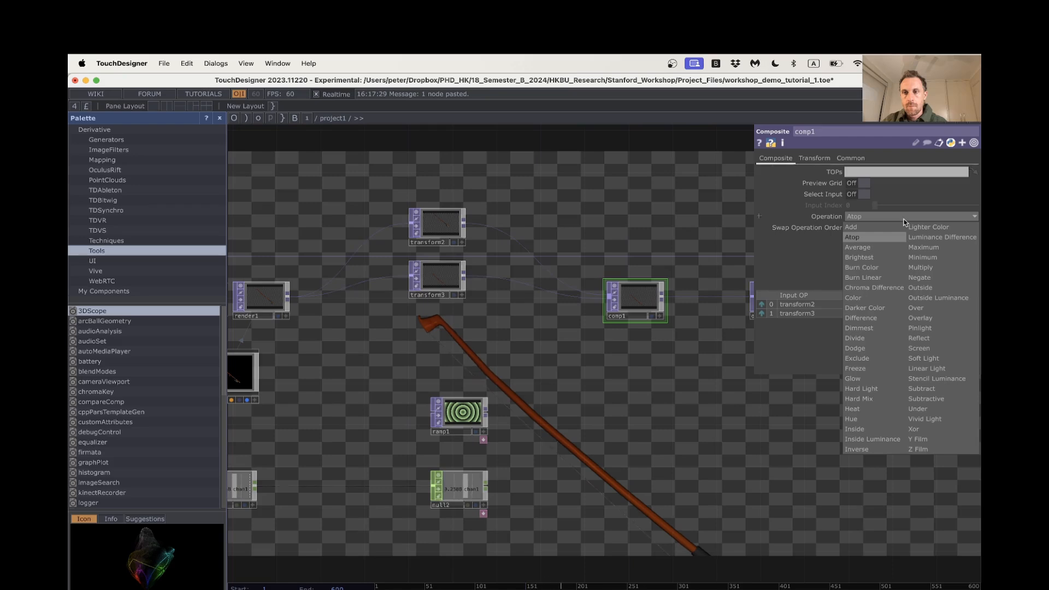
pyautogui.click(916, 308)
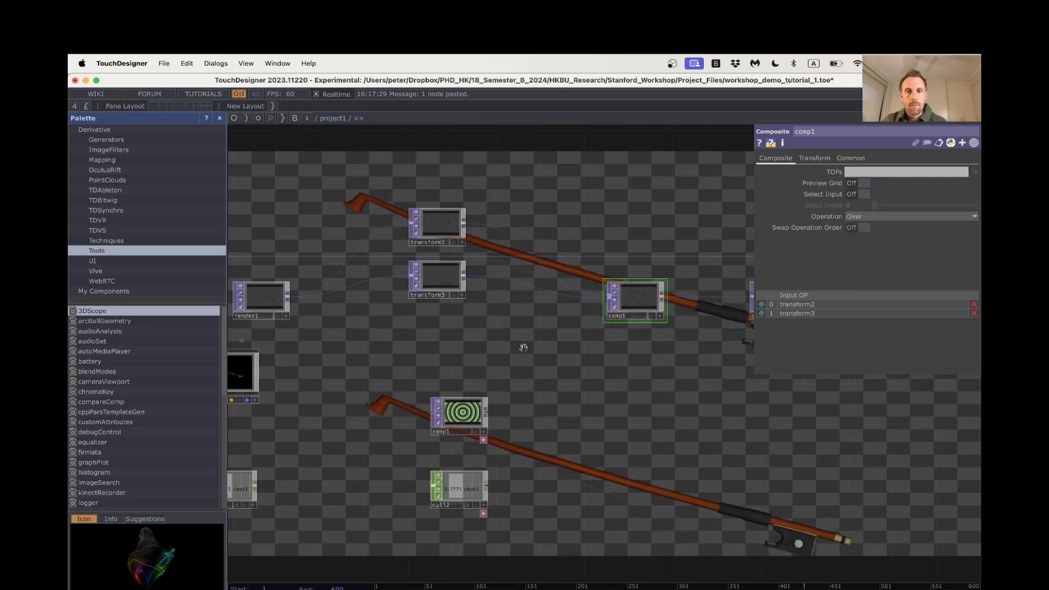
# Compare comp1's Atop and Over operations, keep Over, and reconnect ramp1 as comp1's last input
pyautogui.click(905, 217)
pyautogui.click(868, 236)
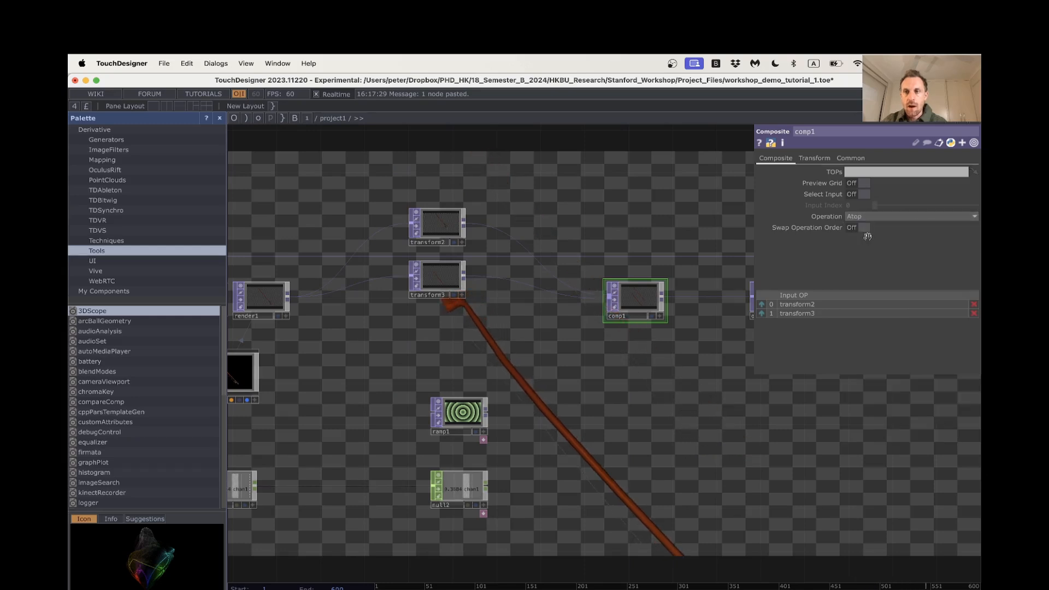
pyautogui.click(871, 217)
pyautogui.click(879, 309)
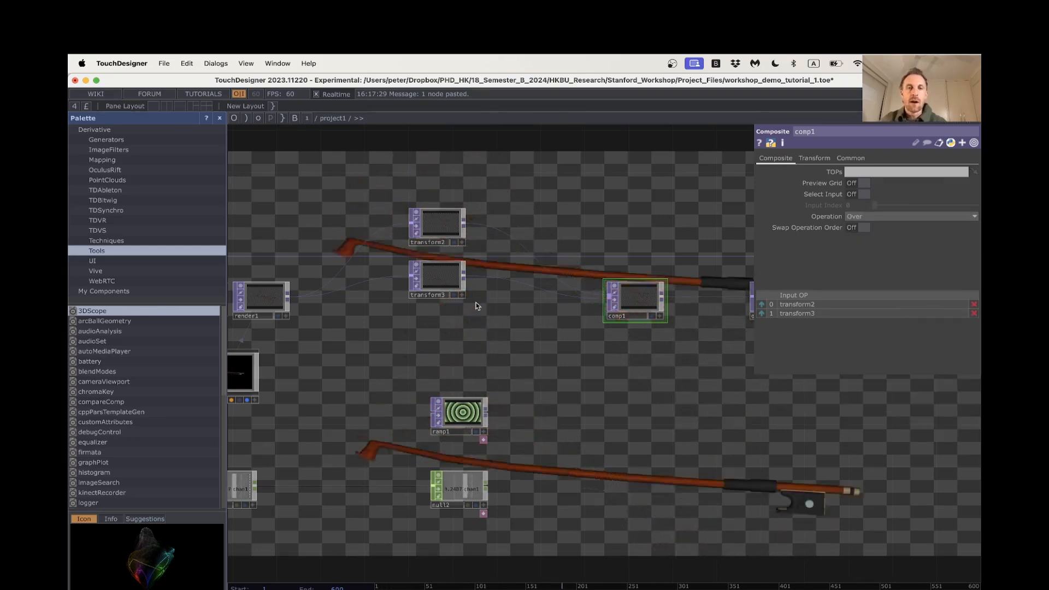
pyautogui.moveTo(508, 337)
pyautogui.mouseDown()
pyautogui.moveTo(482, 337)
pyautogui.moveTo(495, 344)
pyautogui.mouseUp()
pyautogui.moveTo(483, 392); pyautogui.dragTo(572, 309)
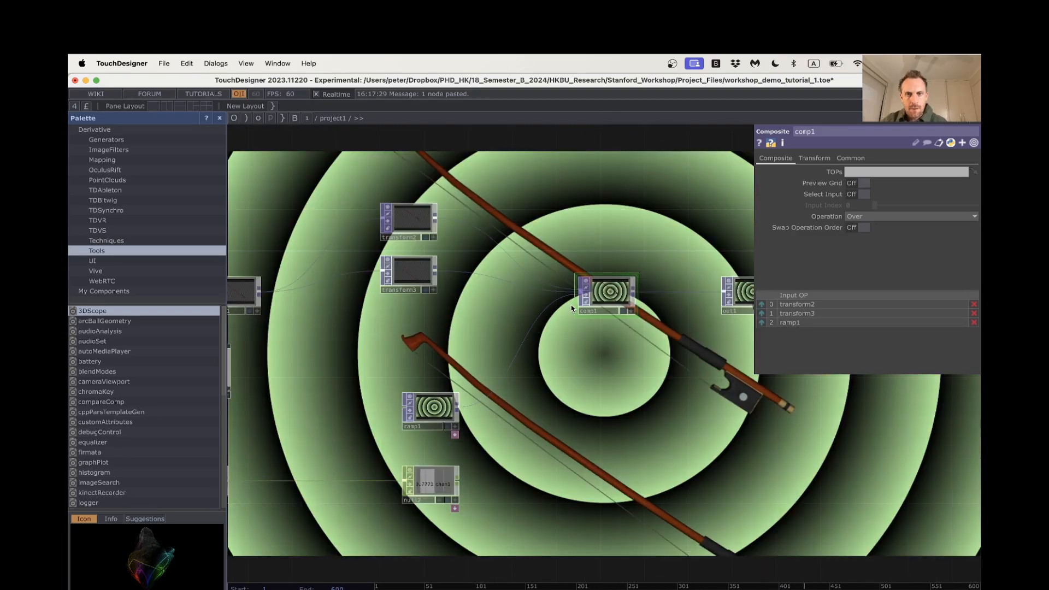
# Set both Scale values of transform2 to 0.8
pyautogui.click(415, 228)
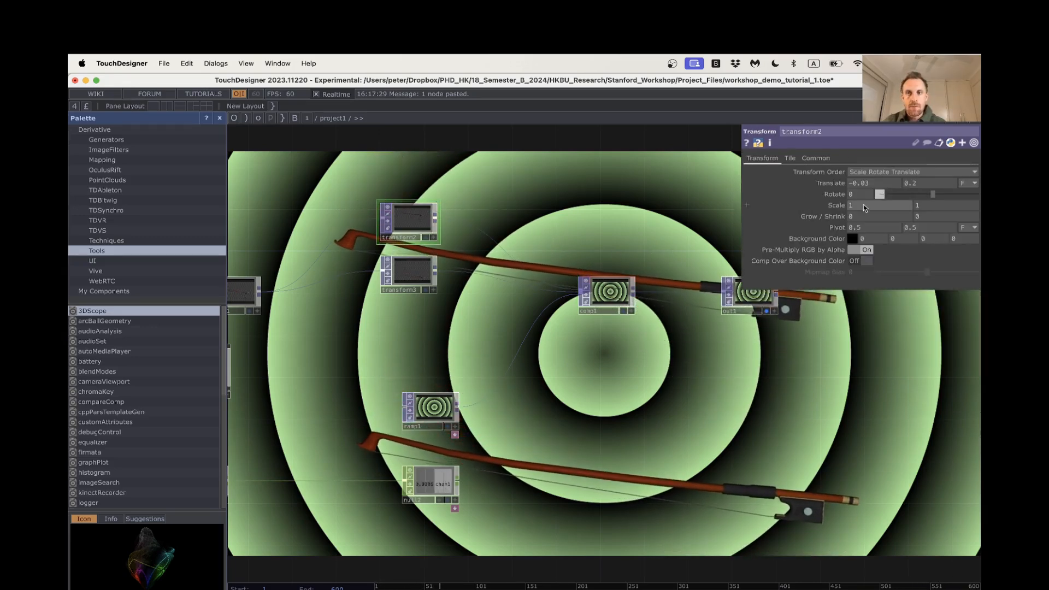
pyautogui.moveTo(864, 206); pyautogui.dragTo(849, 206)
pyautogui.write('.8')
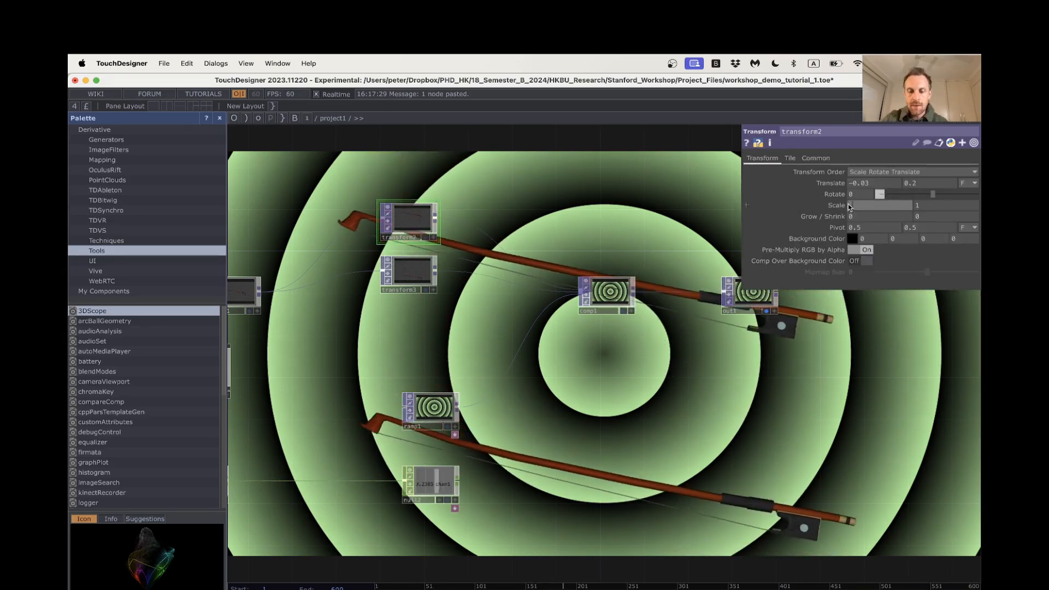
pyautogui.moveTo(931, 204); pyautogui.dragTo(881, 203)
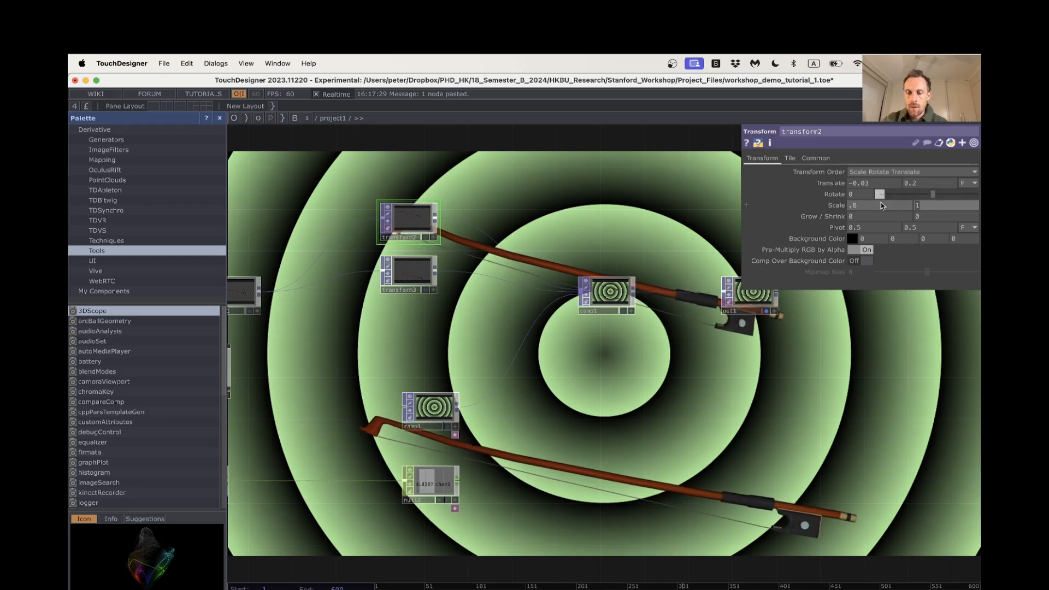
pyautogui.write('.8')
pyautogui.press('Return')
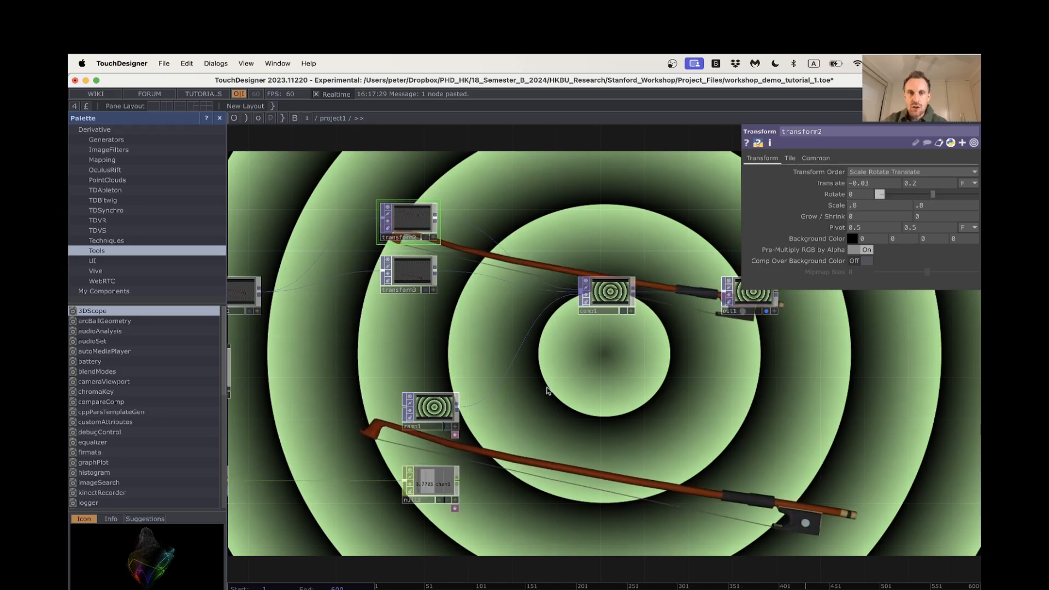
# Set both Scale values of transform3 to 0.8
pyautogui.click(418, 274)
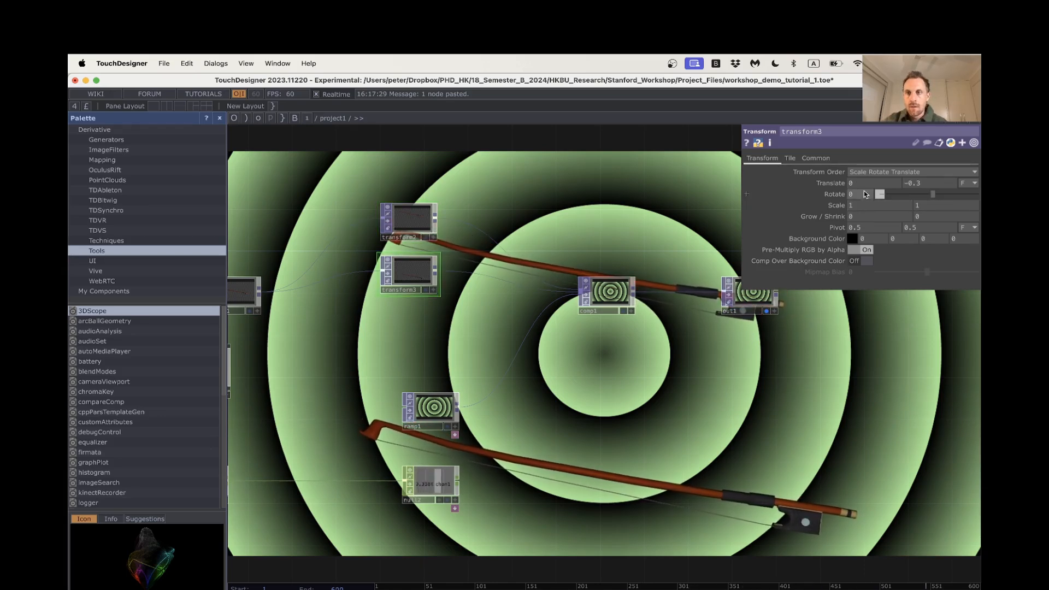
pyautogui.write('.8')
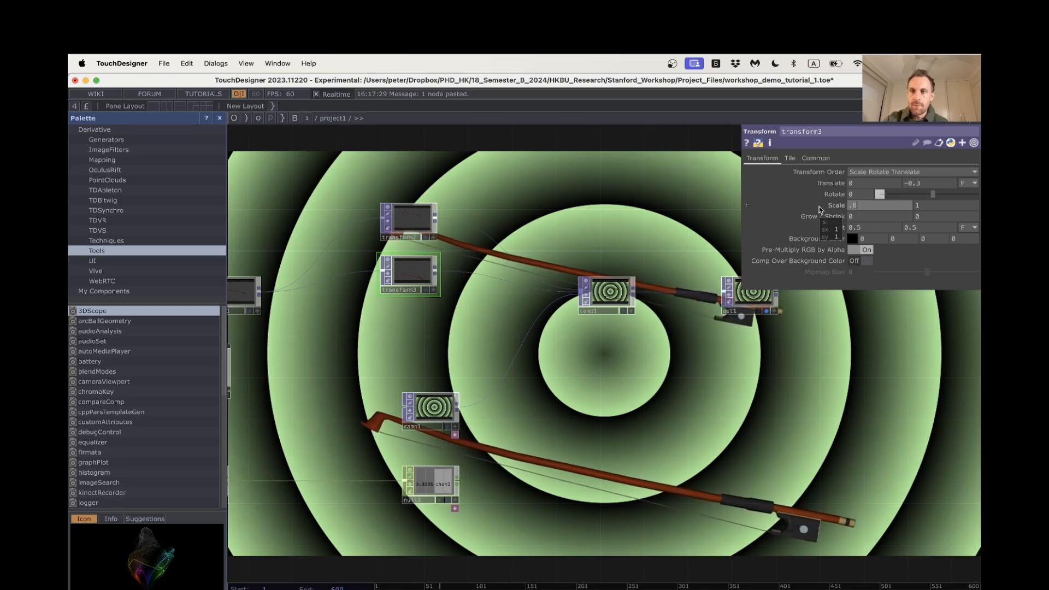
pyautogui.moveTo(924, 208); pyautogui.dragTo(906, 205)
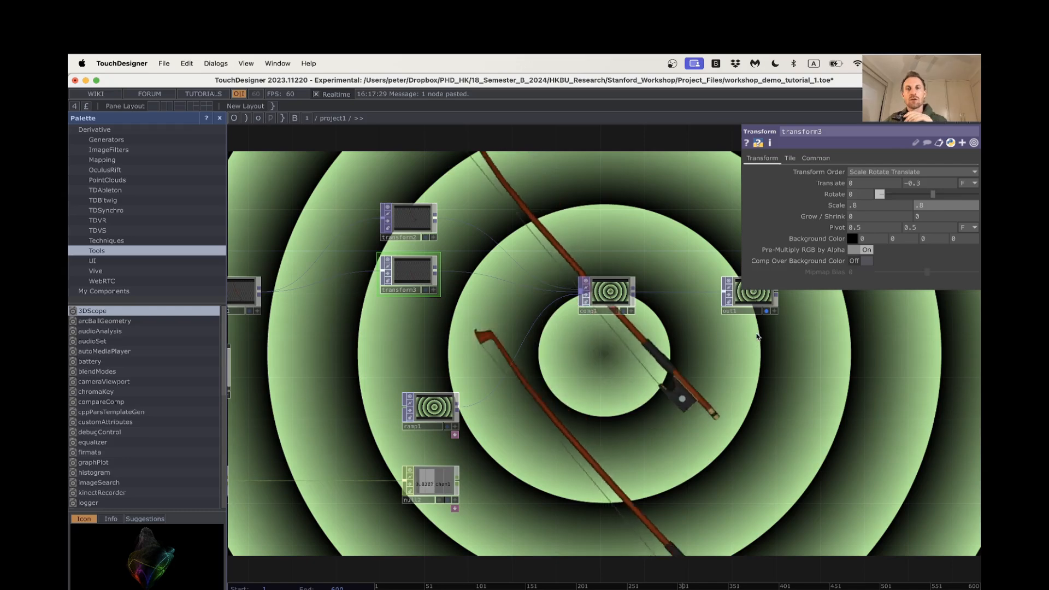
# Line up ramp1 and null2 in a column beneath transform3
pyautogui.hscroll(-3, 445, 344)
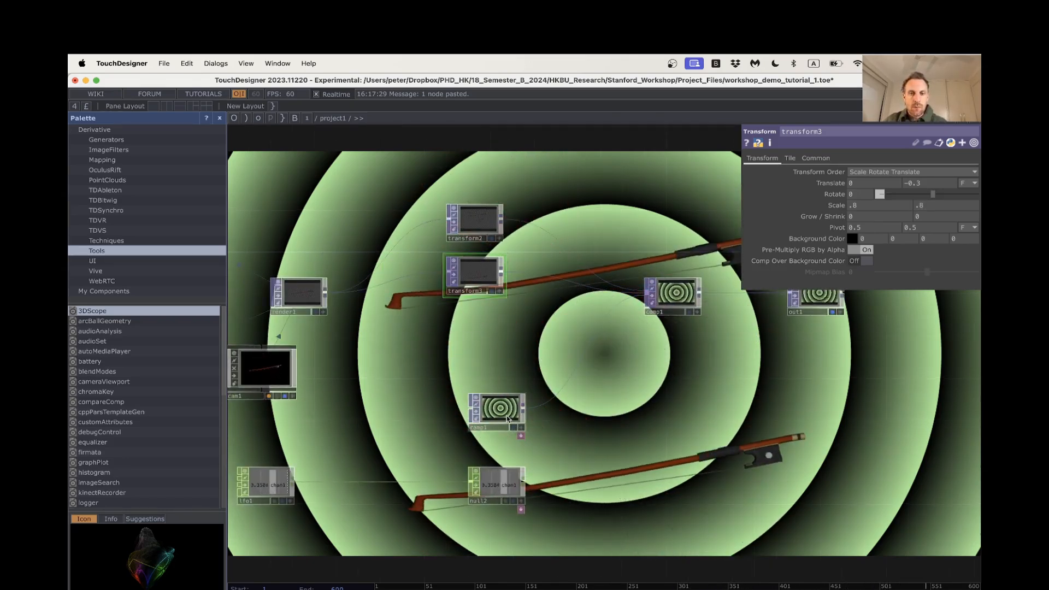
pyautogui.moveTo(496, 410); pyautogui.dragTo(473, 359)
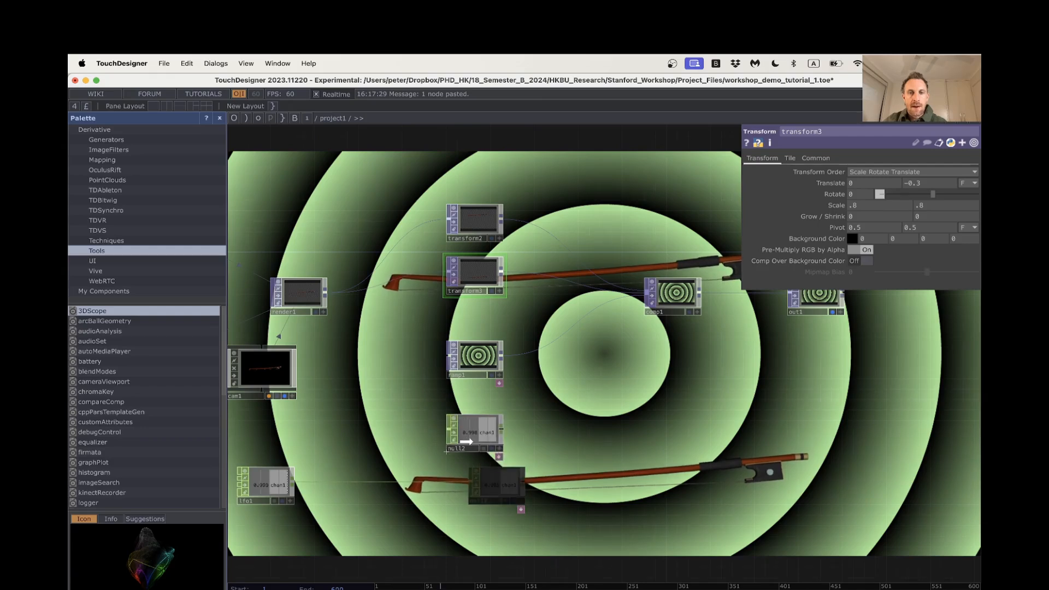
pyautogui.hscroll(3, 612, 415)
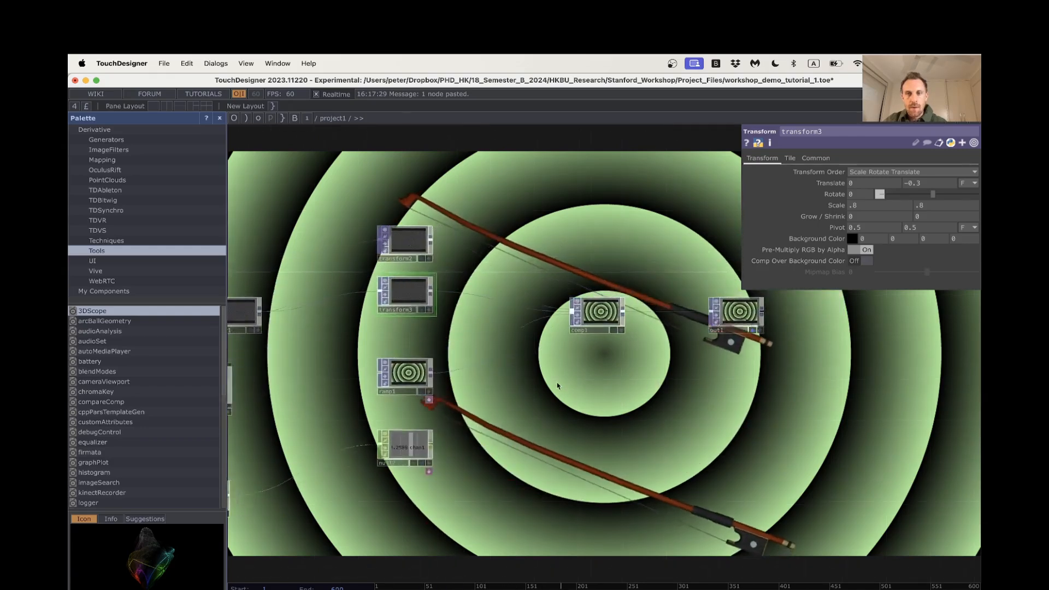
# Add a Box SOP to the network below filein1
pyautogui.scroll(-3, 613, 417)
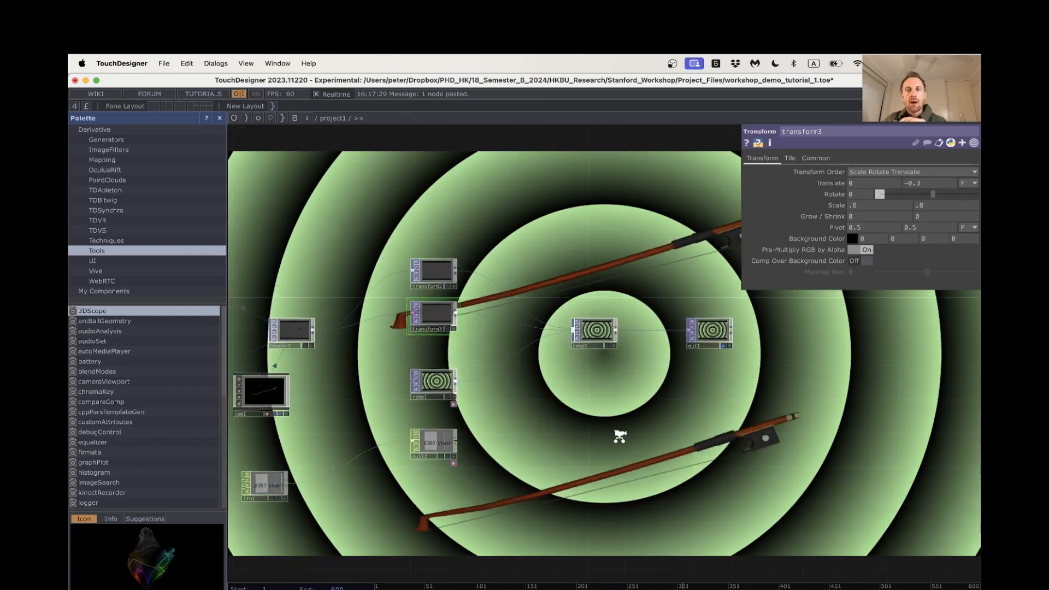
pyautogui.moveTo(583, 437); pyautogui.dragTo(760, 391)
pyautogui.scroll(-2, 648, 416)
pyautogui.moveTo(557, 479); pyautogui.dragTo(627, 457)
pyautogui.moveTo(404, 457); pyautogui.dragTo(438, 446)
pyautogui.scroll(5, 438, 445)
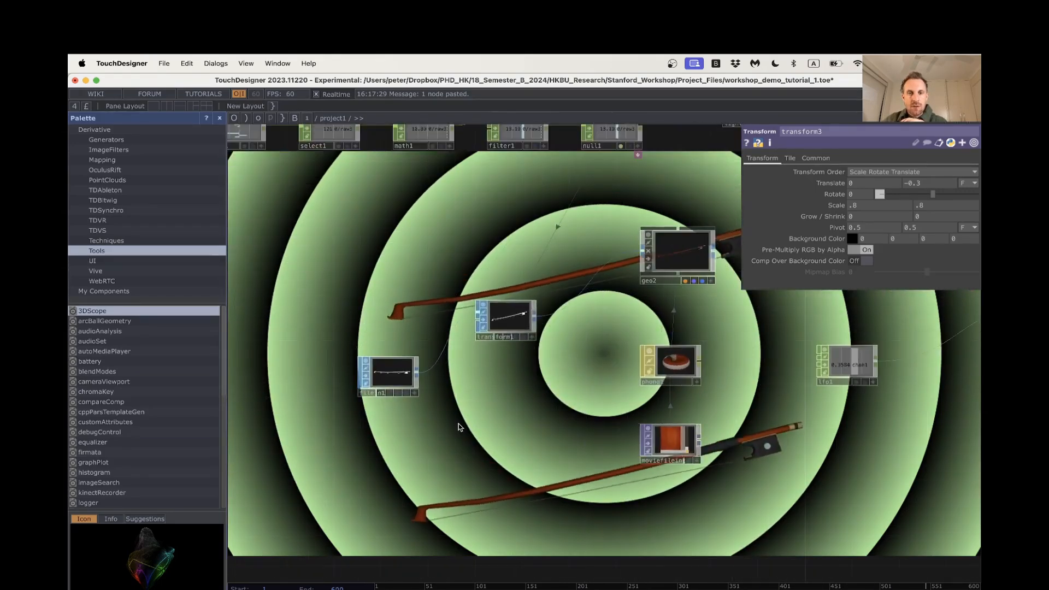
pyautogui.press('Tab')
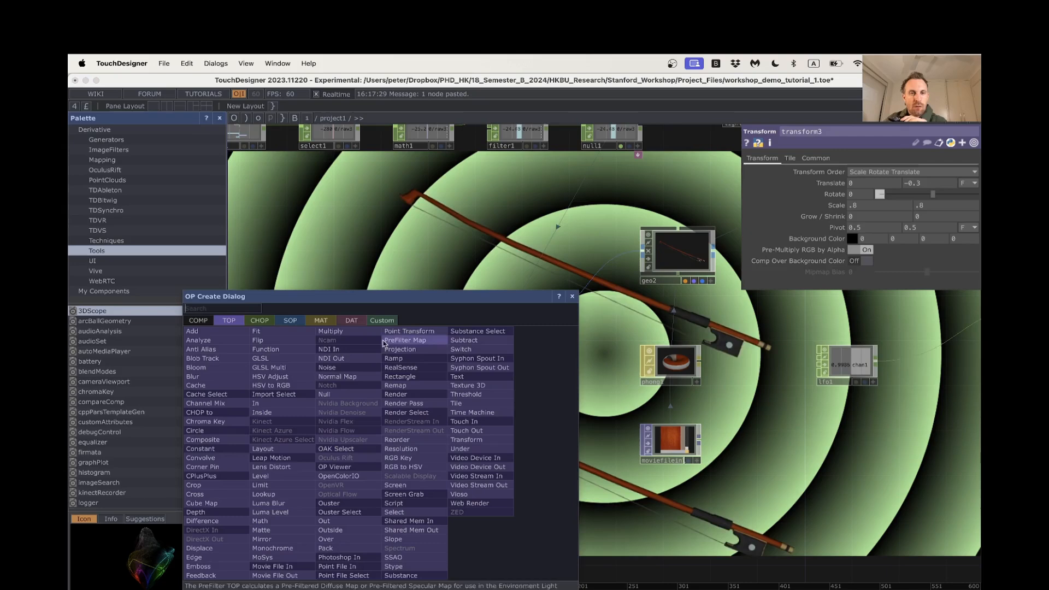
pyautogui.click(285, 323)
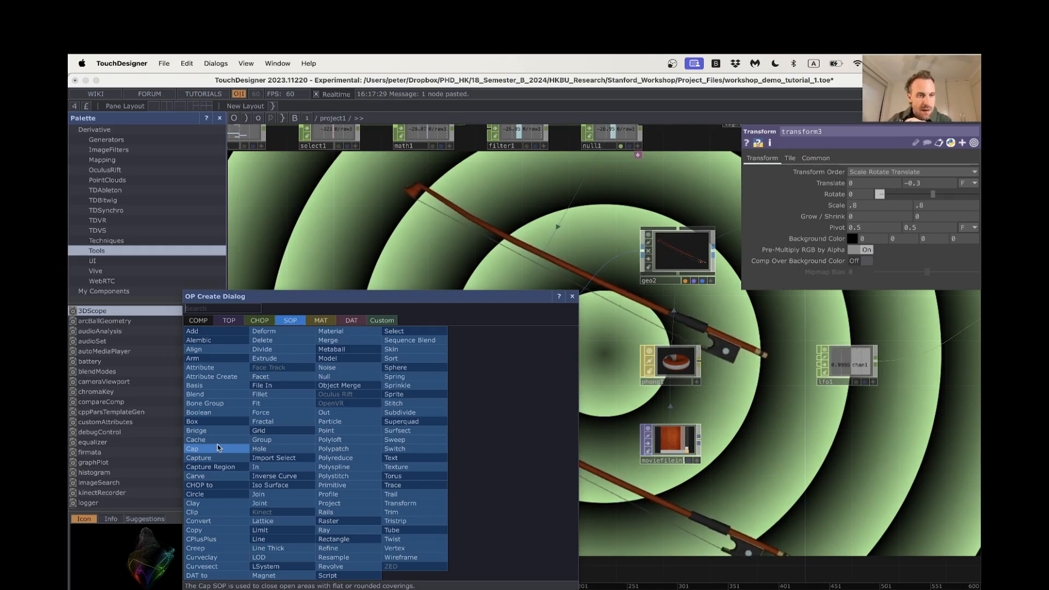
pyautogui.write('bo')
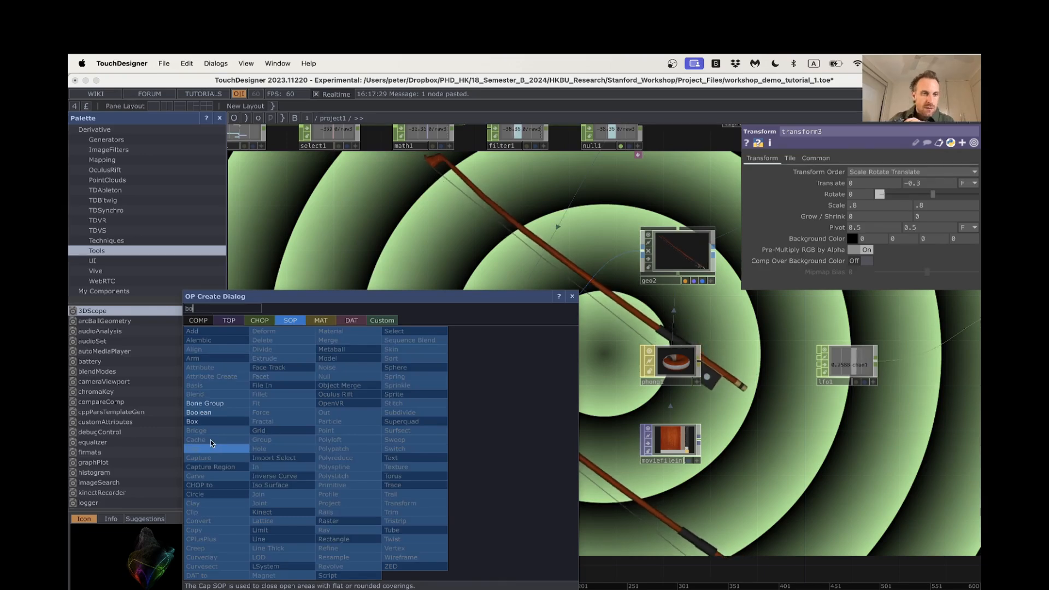
pyautogui.click(200, 421)
pyautogui.click(385, 440)
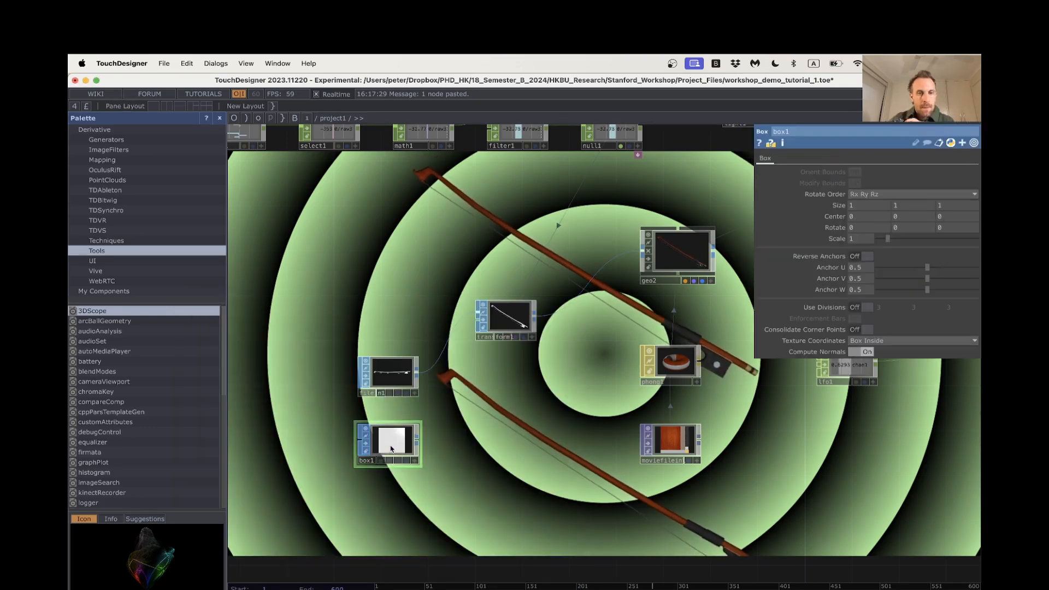
# Attach a Transform SOP to box1's output, space the two nodes apart, and set the transform's Y Scale to 2
pyautogui.rightClick(420, 441)
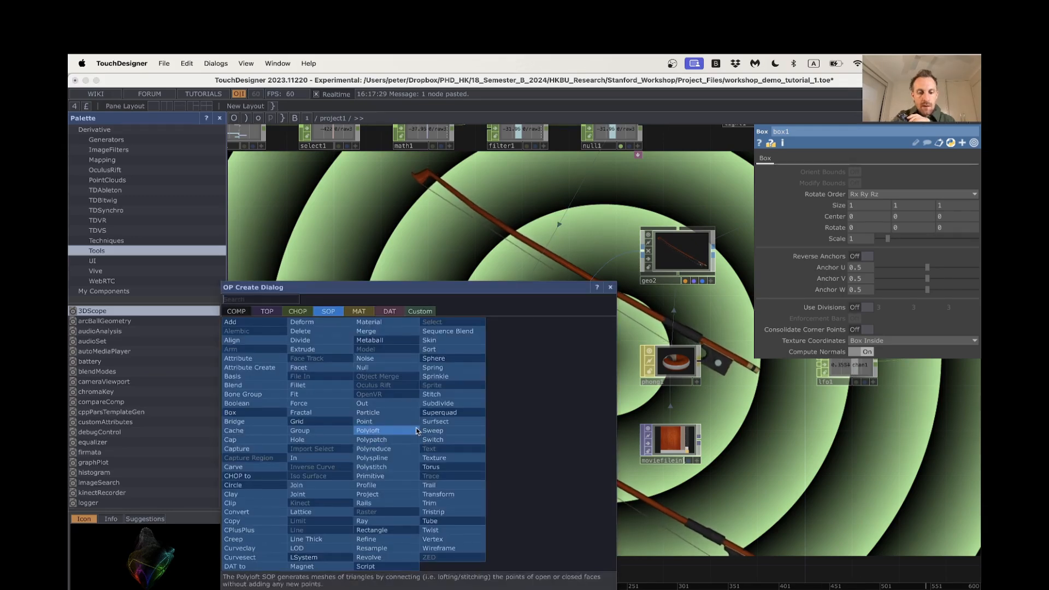
pyautogui.write('trans')
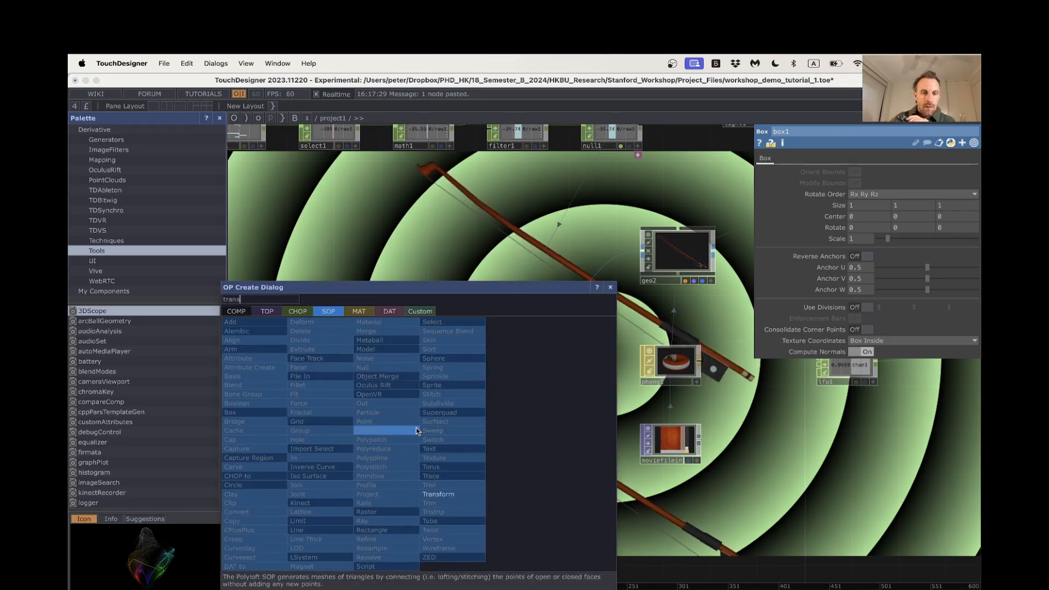
pyautogui.click(439, 494)
pyautogui.click(478, 440)
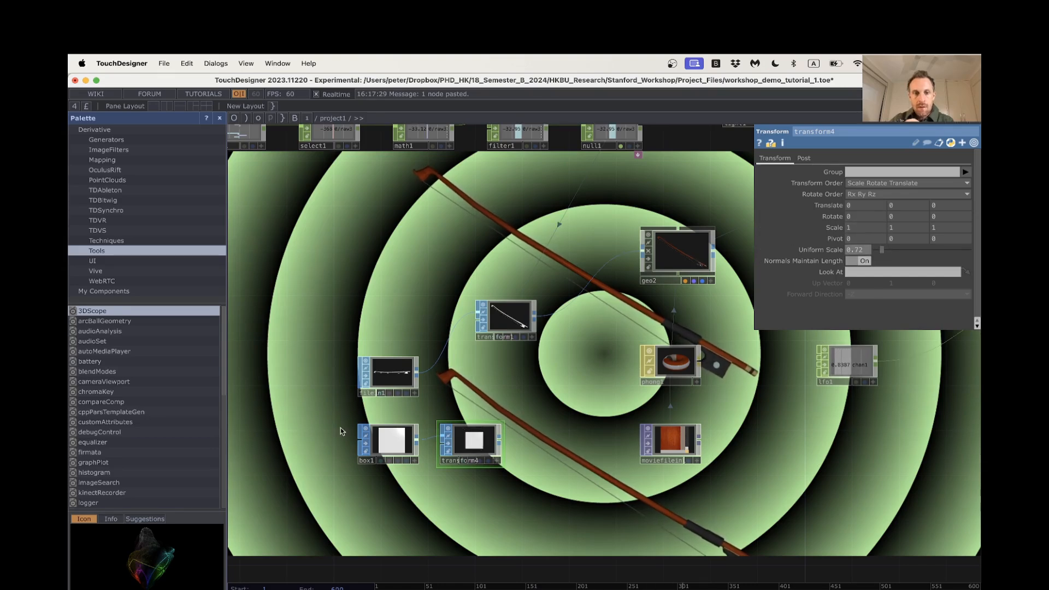
pyautogui.moveTo(398, 448); pyautogui.dragTo(364, 448)
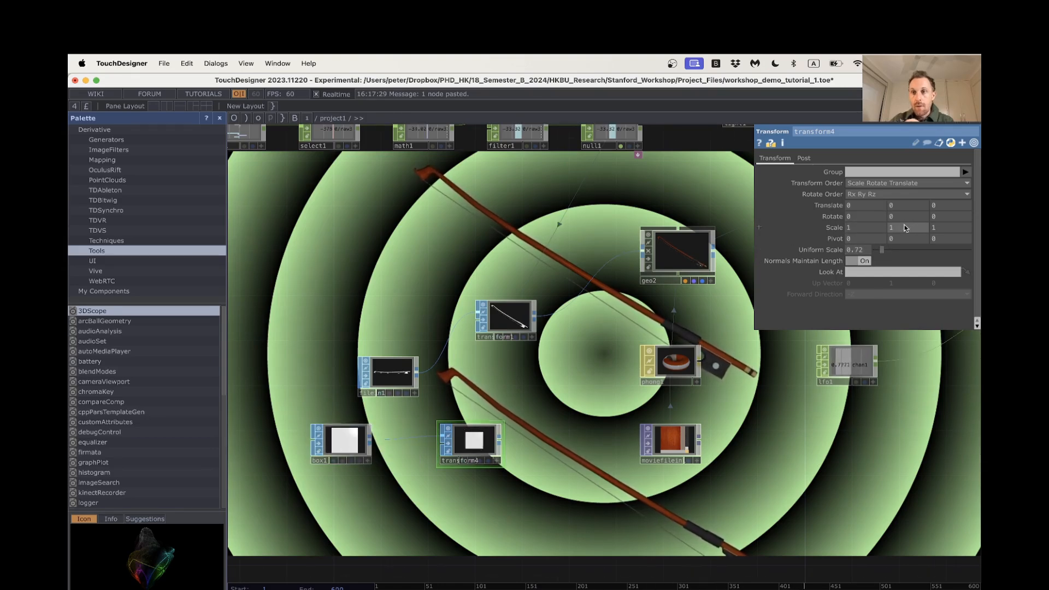
pyautogui.write('2')
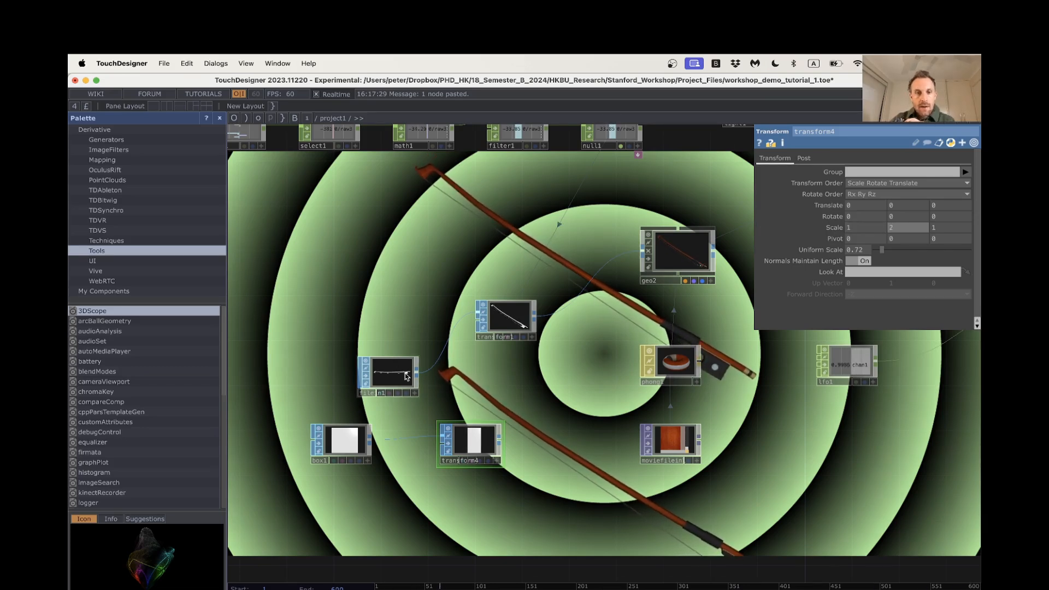
# Move filein1 away from transform1 and insert a Switch SOP into the connection between them
pyautogui.moveTo(407, 376); pyautogui.dragTo(371, 331)
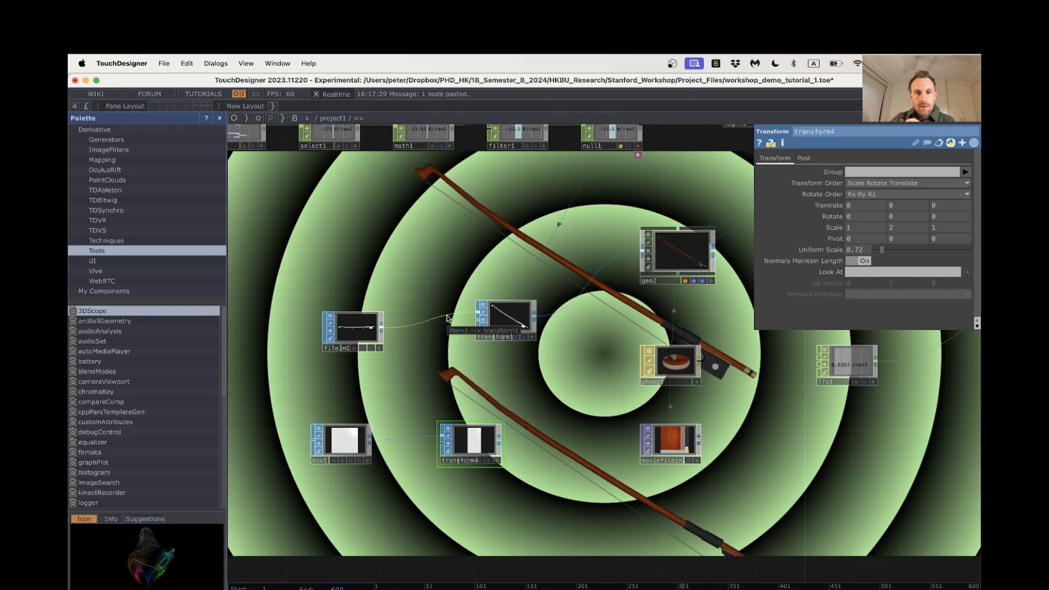
pyautogui.moveTo(370, 331); pyautogui.dragTo(323, 308)
pyautogui.rightClick(391, 306)
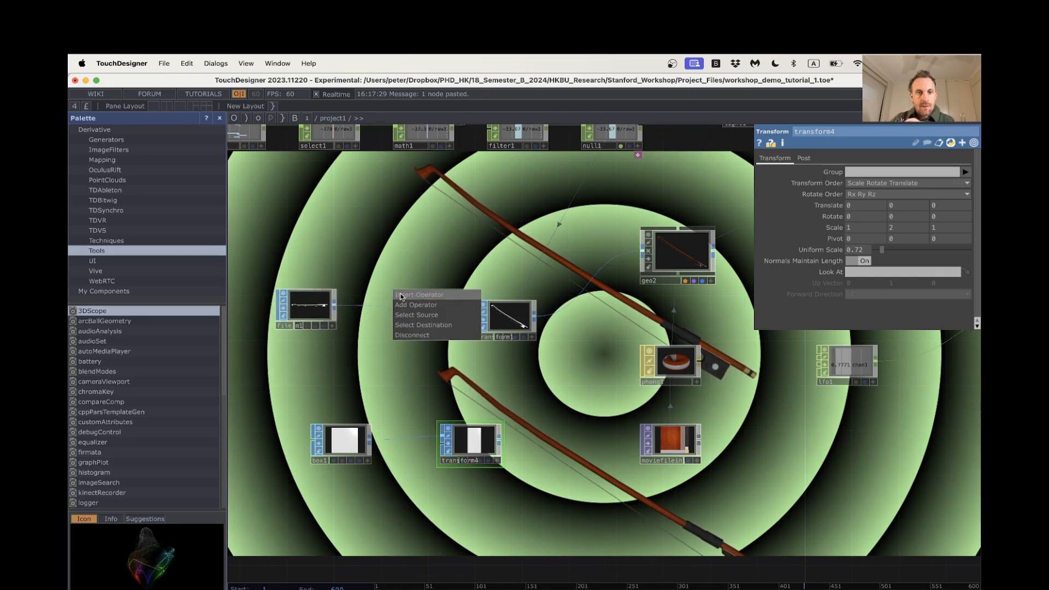
pyautogui.click(400, 297)
pyautogui.click(410, 296)
pyautogui.click(409, 313)
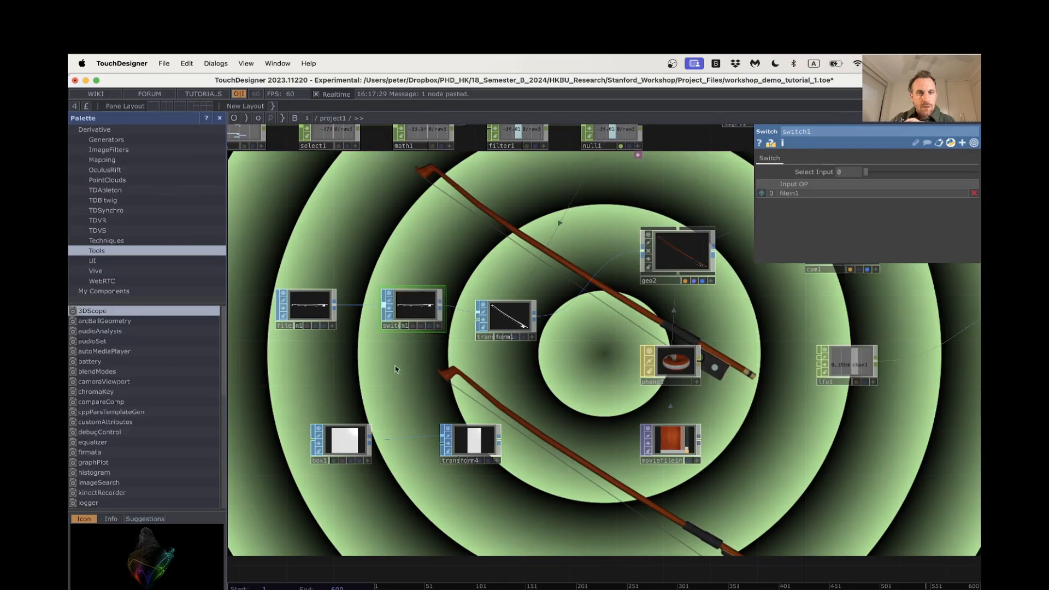
# Move box1 and transform4 together to a spot beneath filein1, and connect transform4 as the second input of switch1
pyautogui.moveTo(349, 409); pyautogui.dragTo(467, 449, button='right')
pyautogui.moveTo(467, 450); pyautogui.dragTo(380, 394)
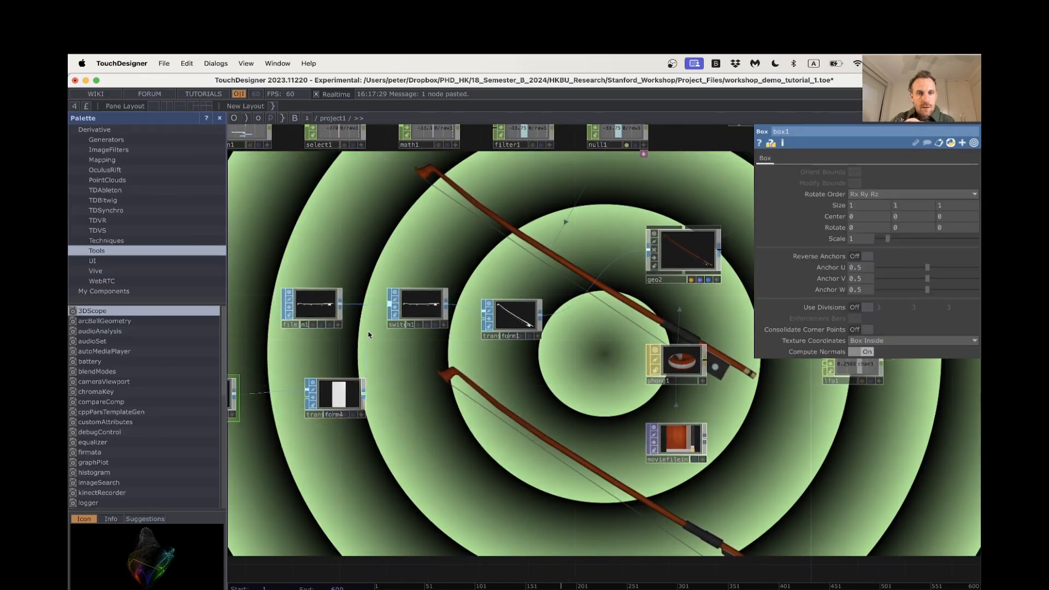
pyautogui.moveTo(410, 363); pyautogui.dragTo(434, 364)
# Set switch1's Select Input to 1 so the stretched box replaces the bow geometry
pyautogui.click(434, 318)
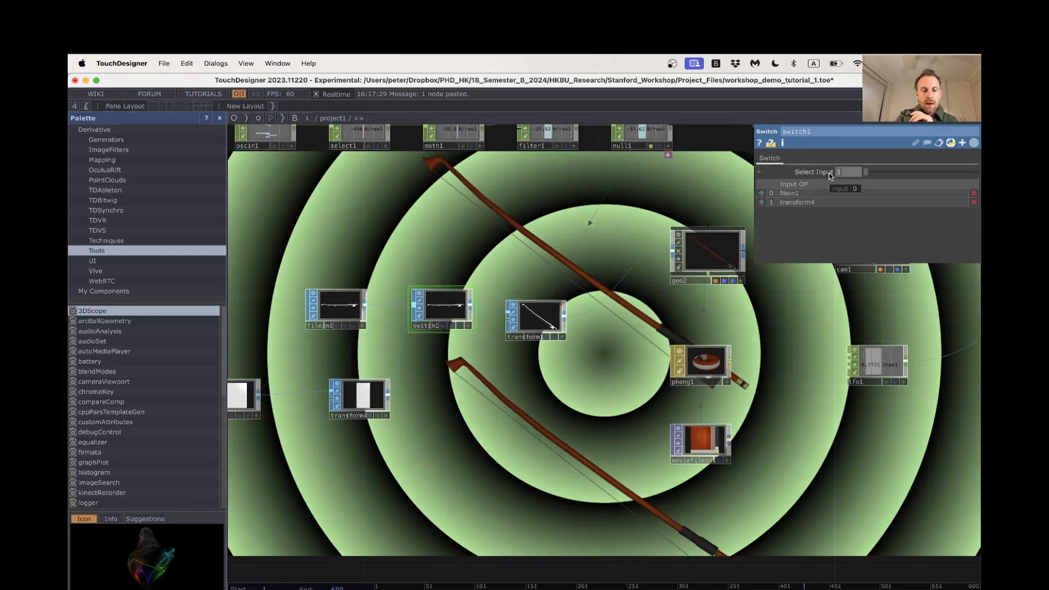
pyautogui.write('1')
pyautogui.press('Return')
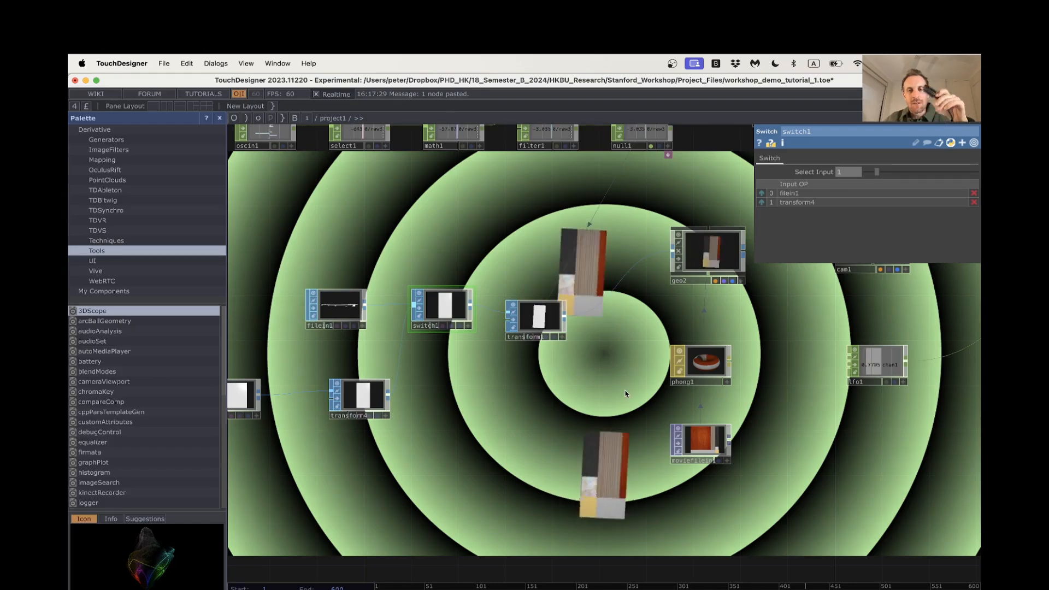
# Rotate box1 by 50 on the Y axis and 40 on the X axis
pyautogui.moveTo(425, 412); pyautogui.dragTo(503, 411)
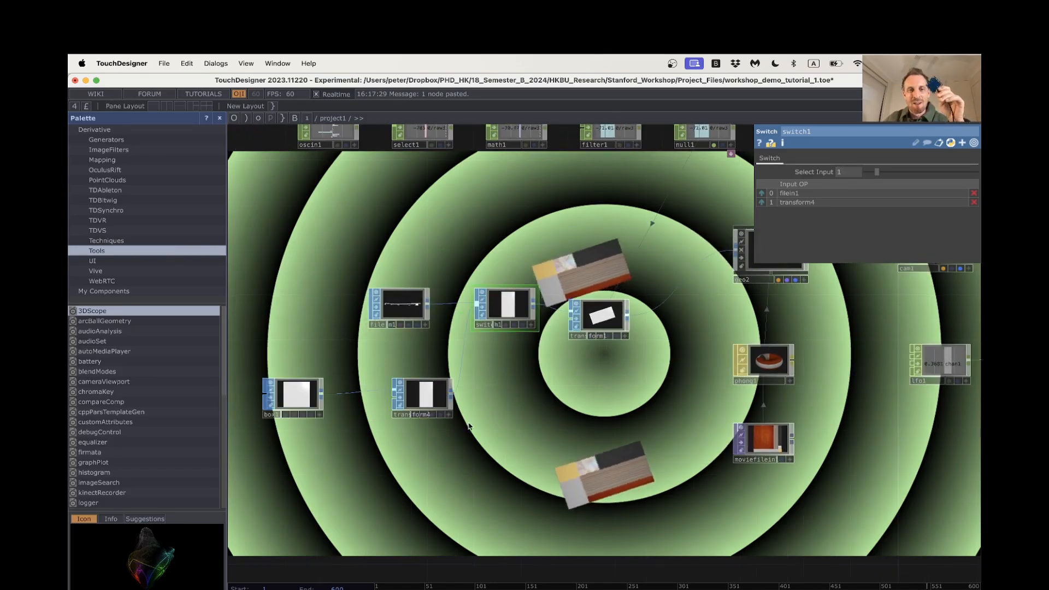
pyautogui.click(300, 408)
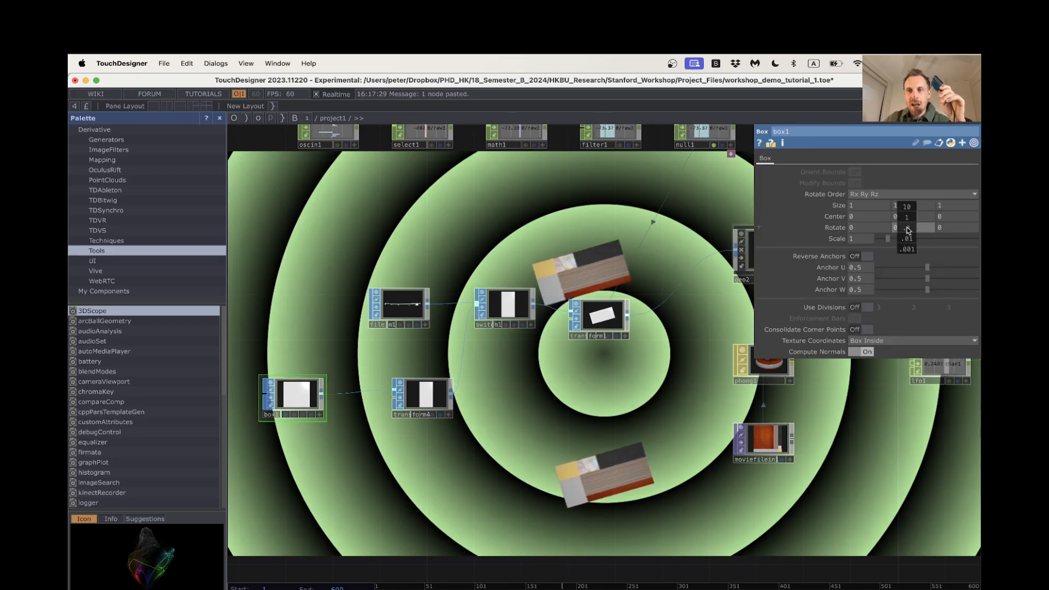
pyautogui.click(910, 227)
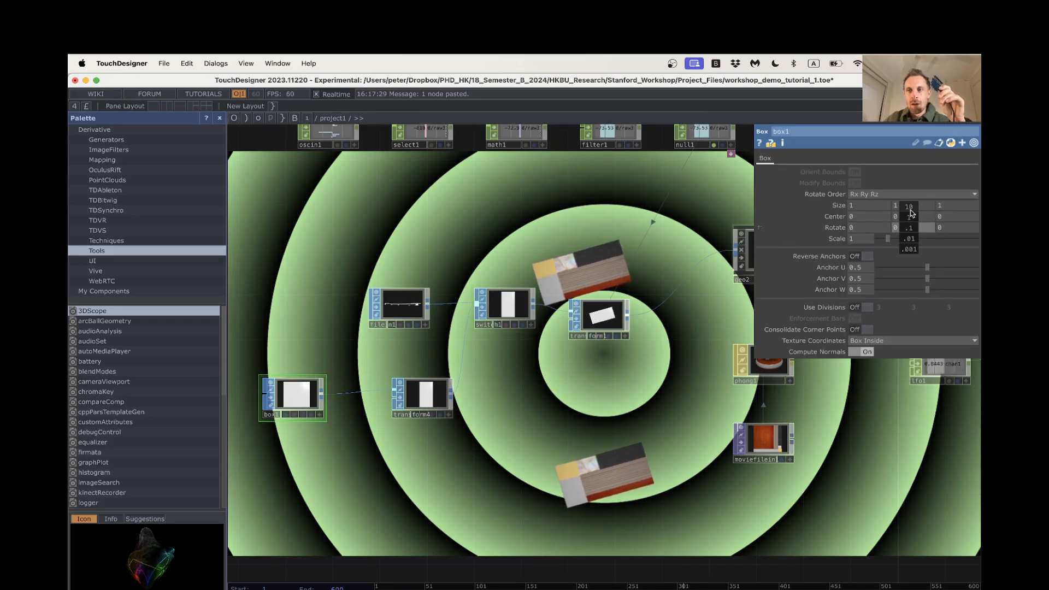
pyautogui.moveTo(911, 213); pyautogui.dragTo(913, 209, button='middle')
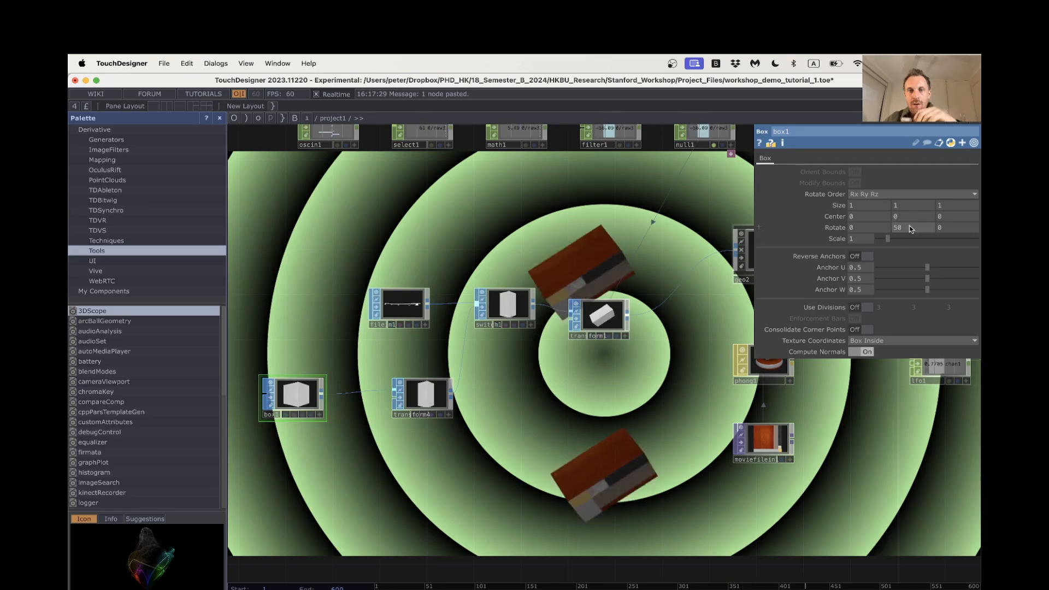
pyautogui.middleClick(877, 228)
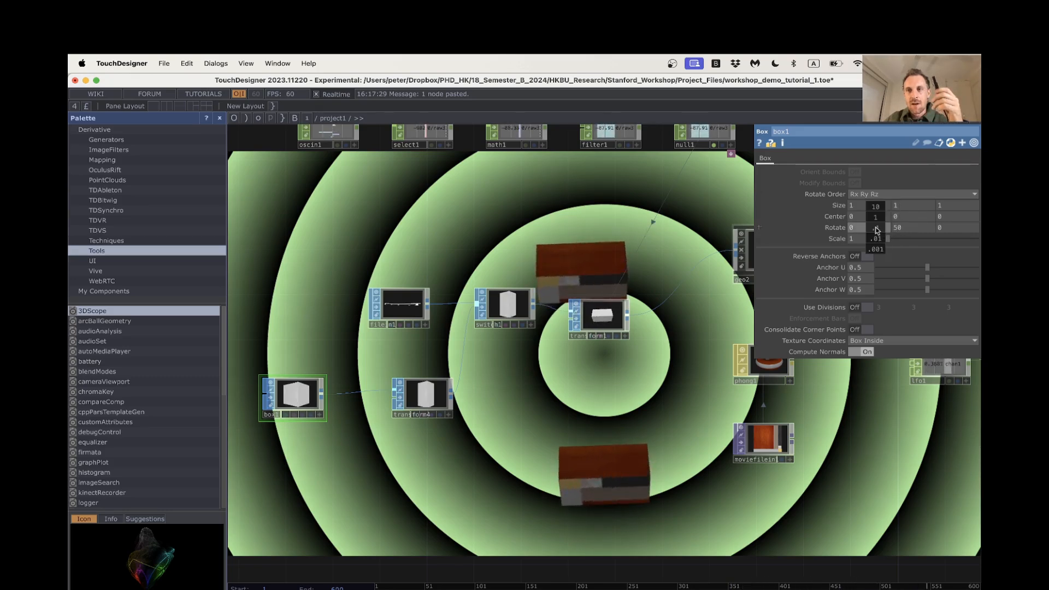
pyautogui.moveTo(878, 208); pyautogui.dragTo(878, 230, button='middle')
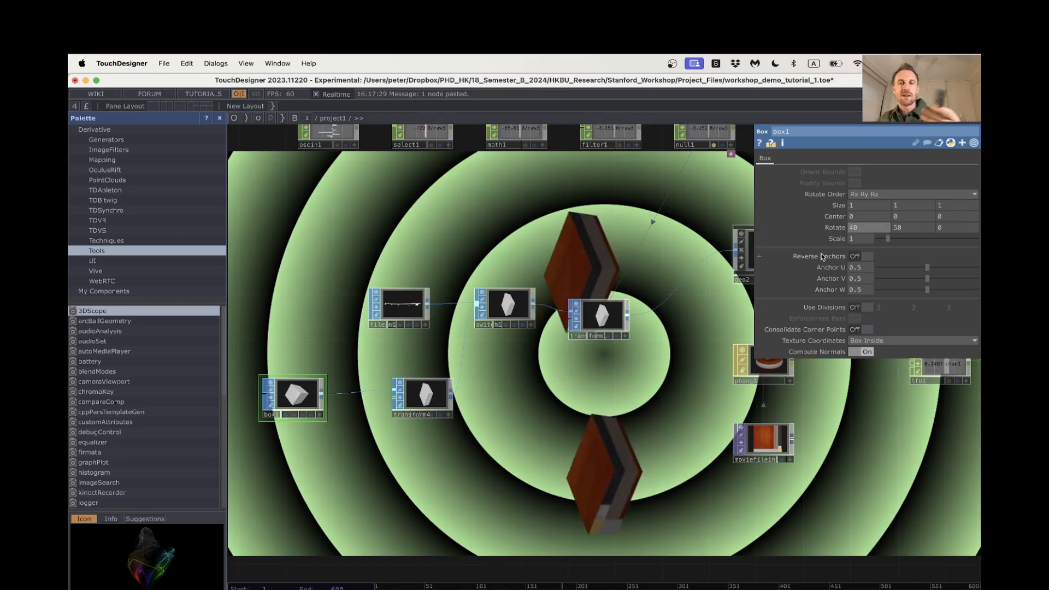
# Set switch1's Select Input to 0 to use the filein1 bow geometry
pyautogui.click(509, 313)
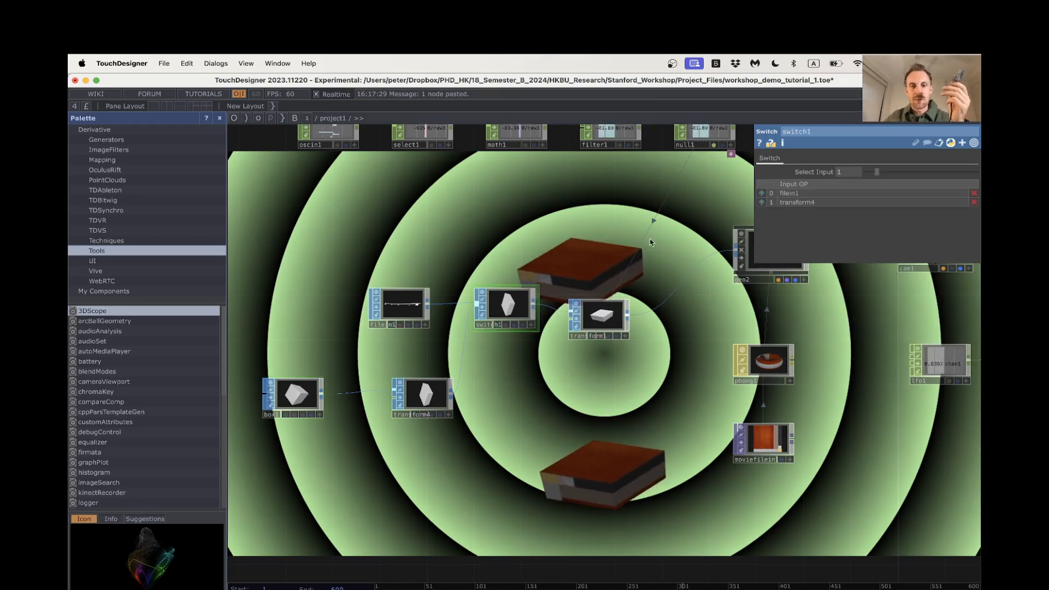
pyautogui.write('0')
pyautogui.press('Return')
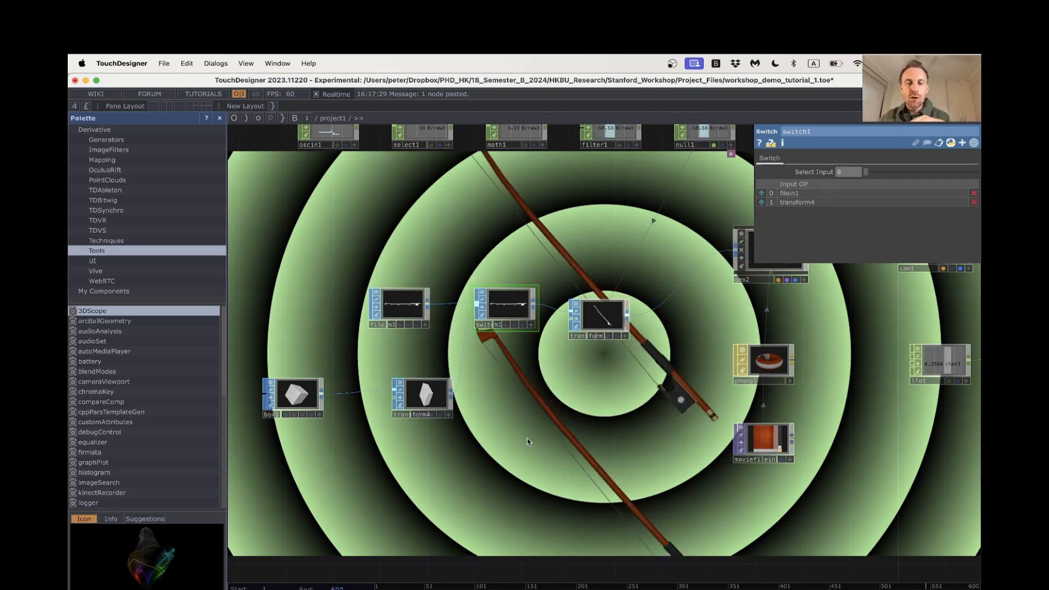
# Examine the oscin1, select1, math1 and filter1 chain up close, and review the layout of the whole network
pyautogui.scroll(-5, 546, 412)
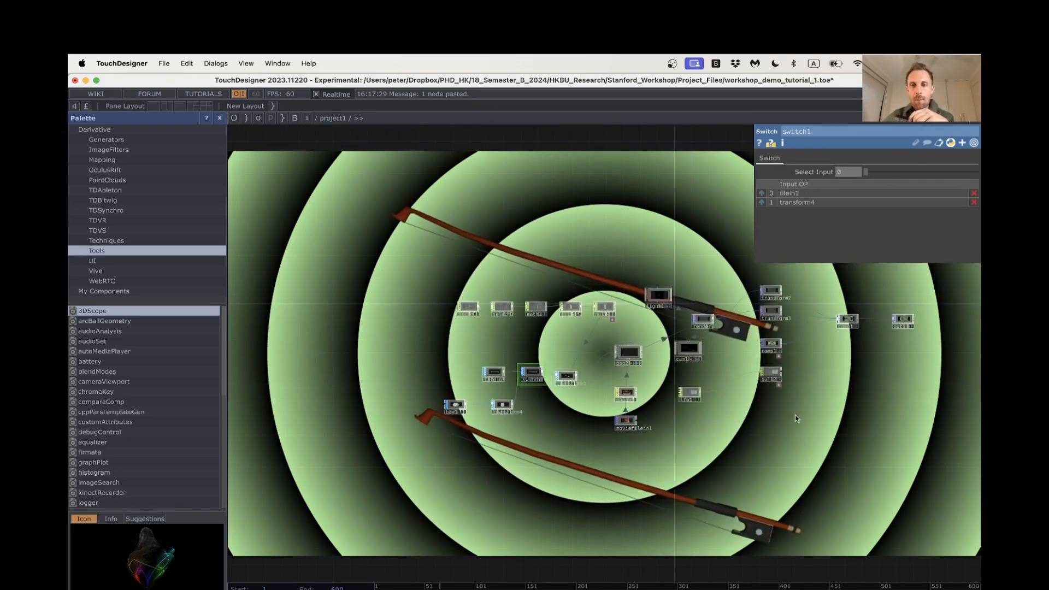
pyautogui.scroll(8, 484, 310)
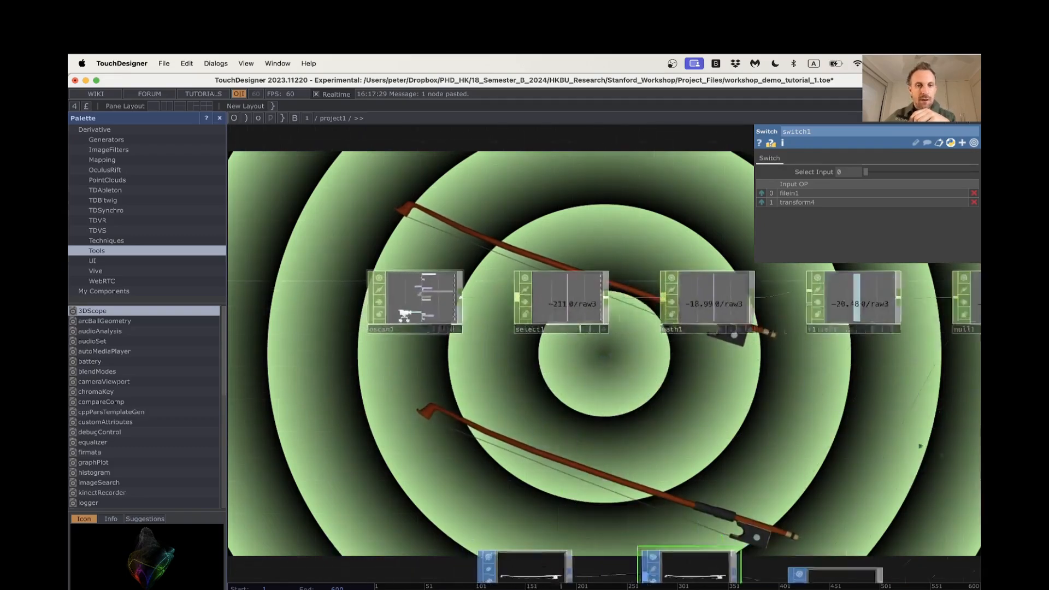
pyautogui.scroll(6, 424, 282)
pyautogui.scroll(-4, 421, 284)
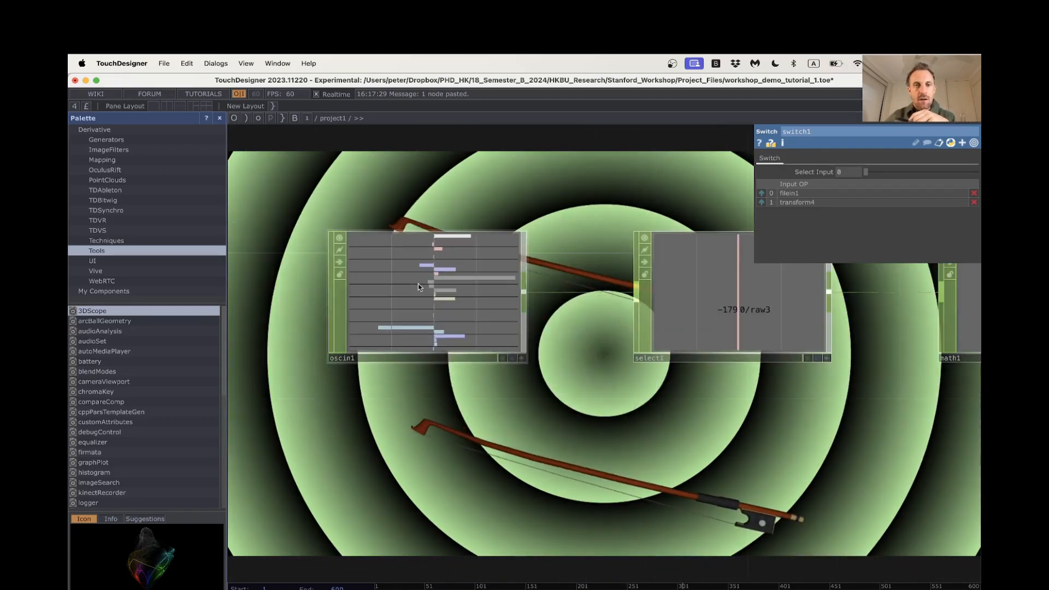
pyautogui.scroll(-8, 428, 285)
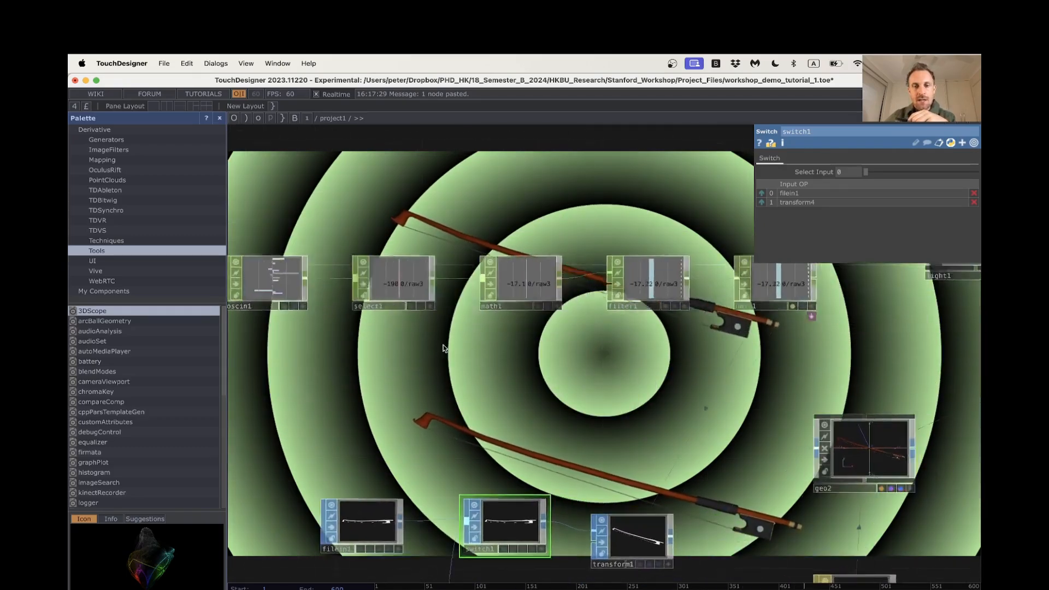
pyautogui.scroll(-1, 463, 347)
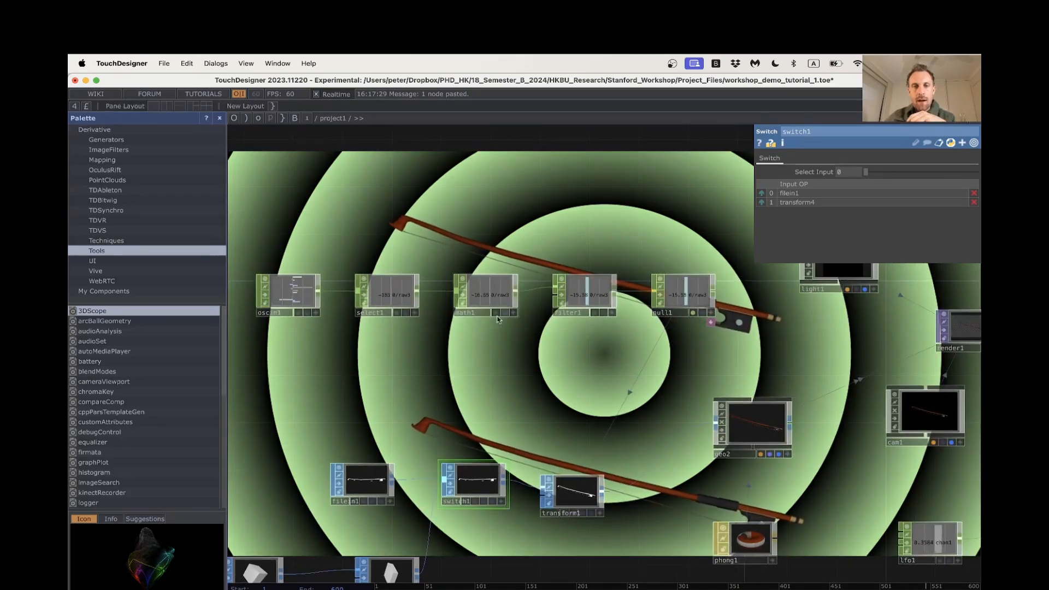
pyautogui.scroll(-10, 498, 322)
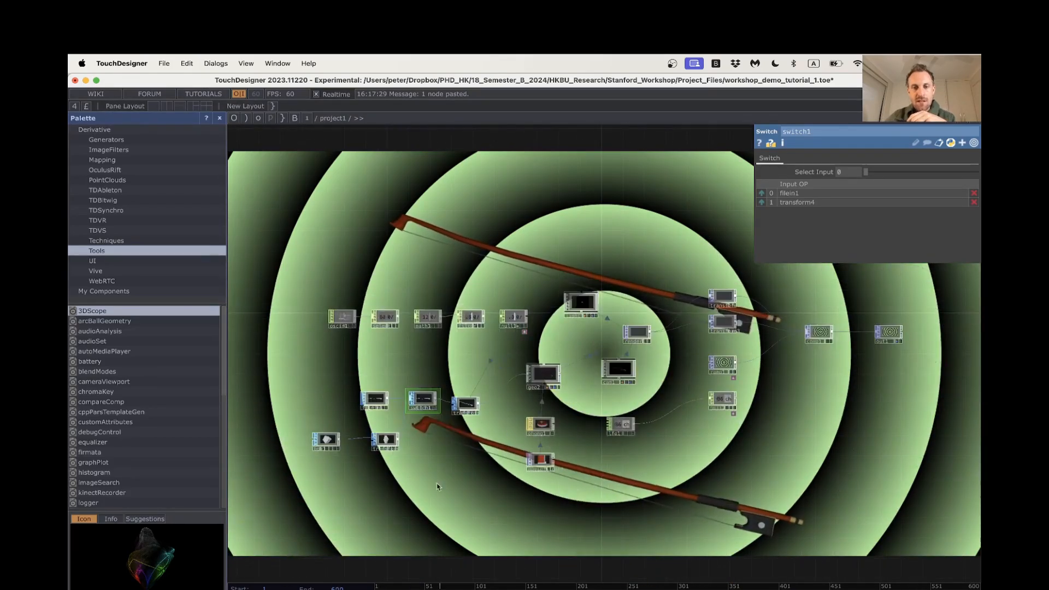
pyautogui.scroll(-4, 825, 436)
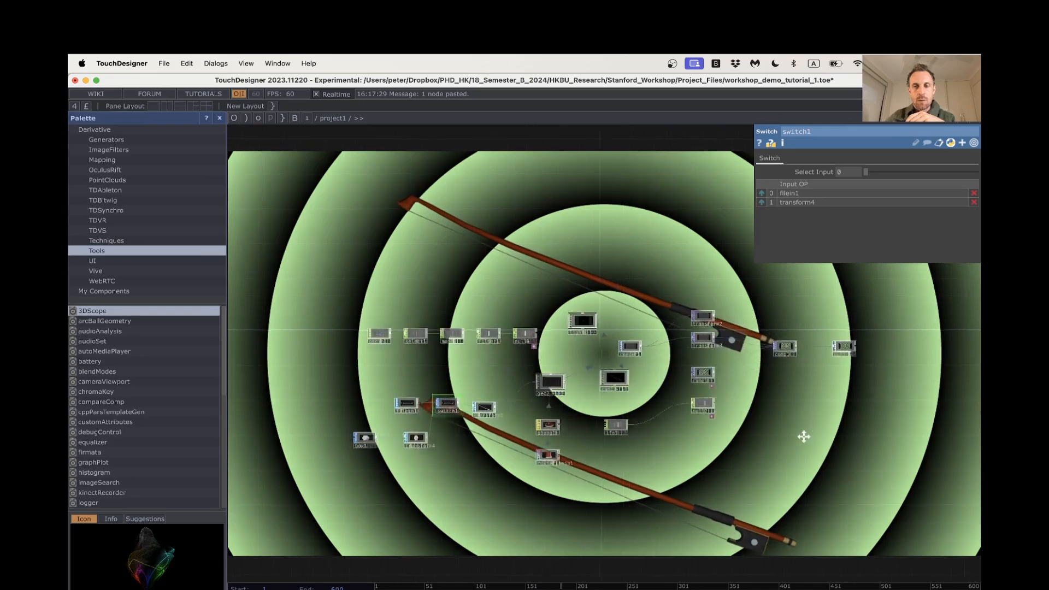